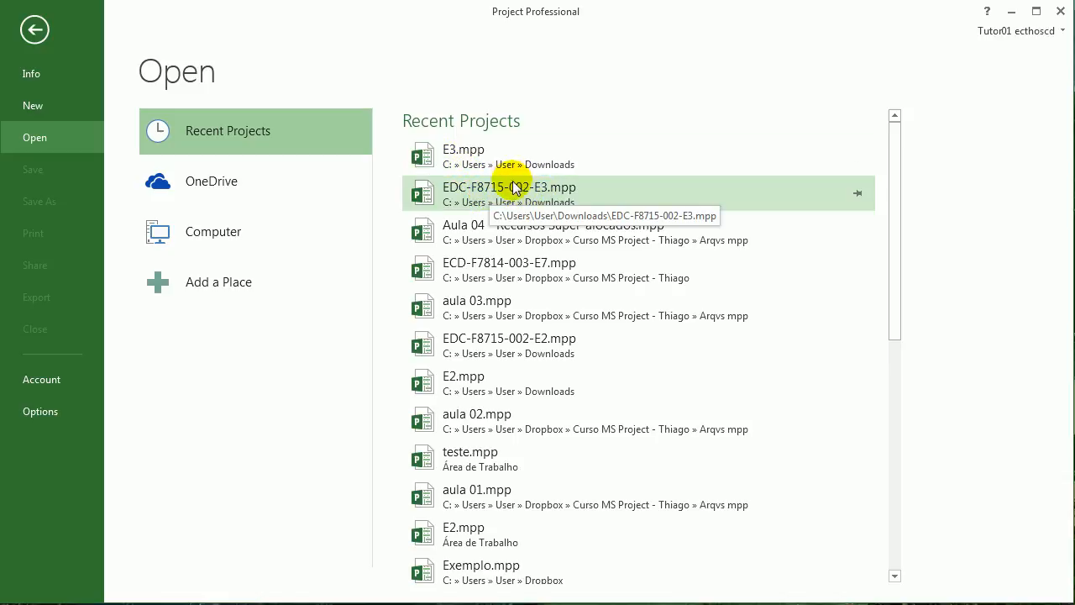
Open the project file E3.mpp from the recent projects.
left_click(464, 154)
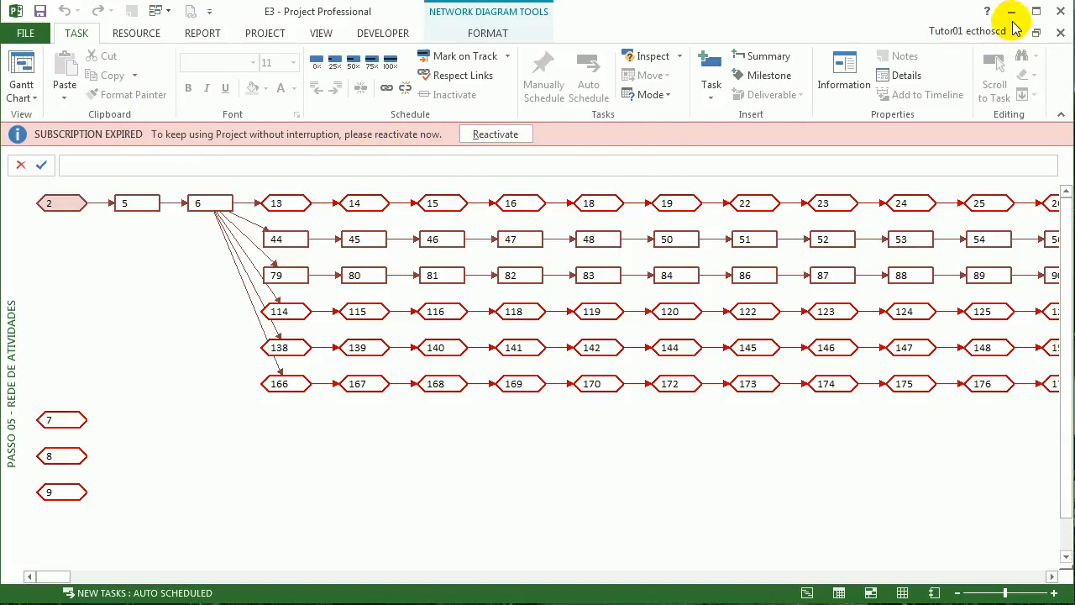
View the project's file information and the signed-in account options, and return to the network diagram.
left_click(26, 34)
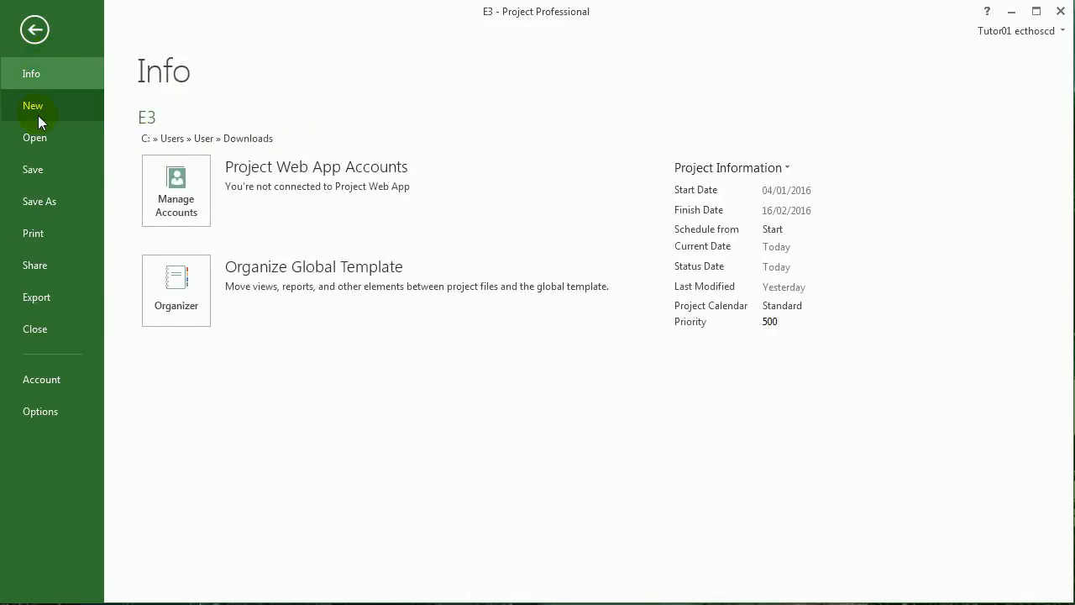
left_click(1023, 32)
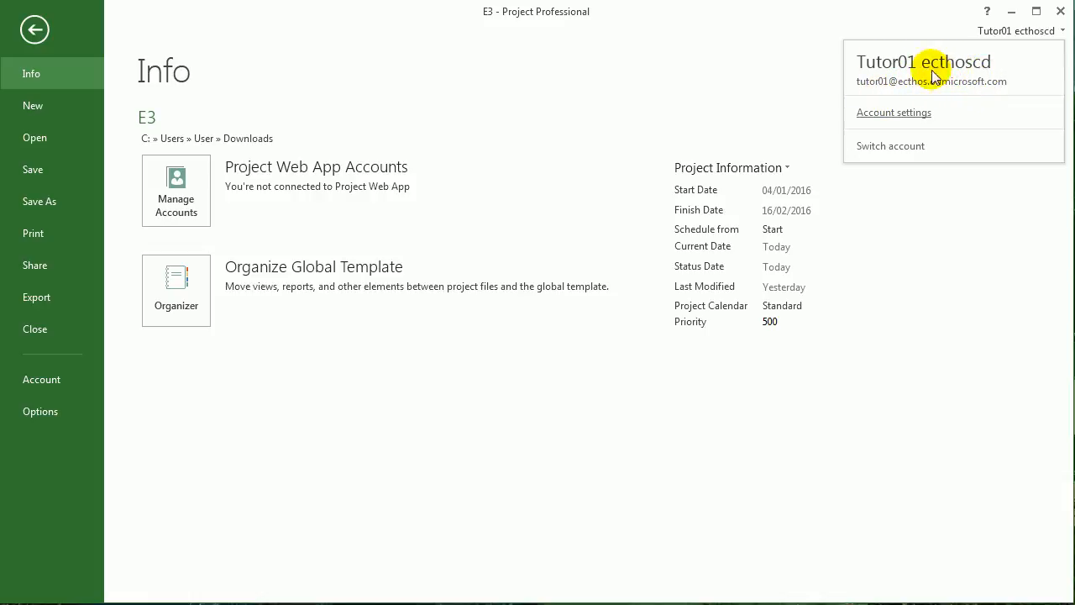
left_click(49, 32)
left_click(37, 31)
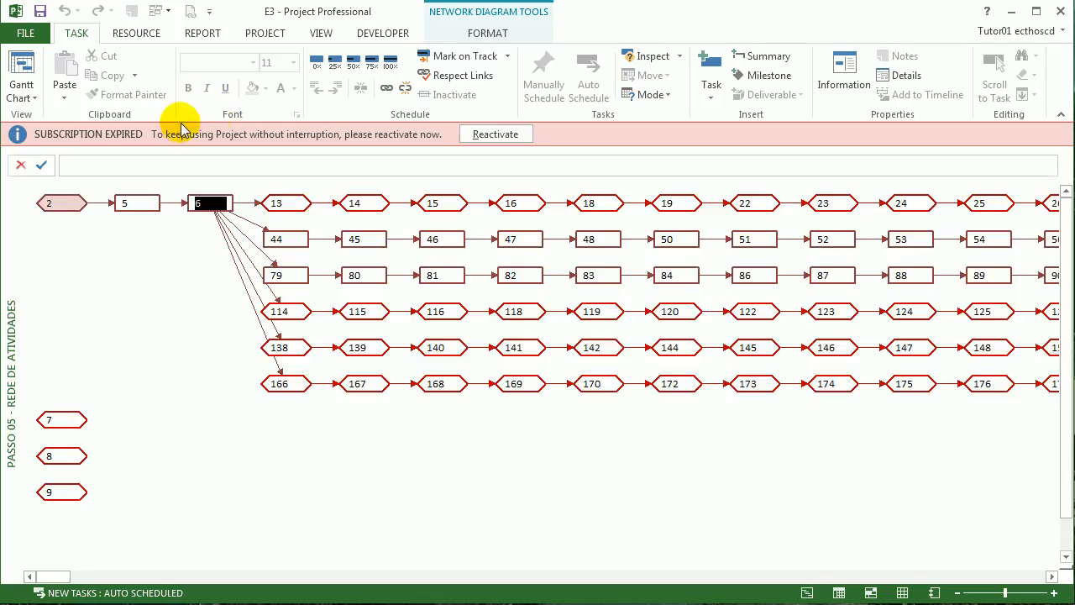
Switch the project to the view Passo 04 - EAP + Atividades*.
right_click(12, 241)
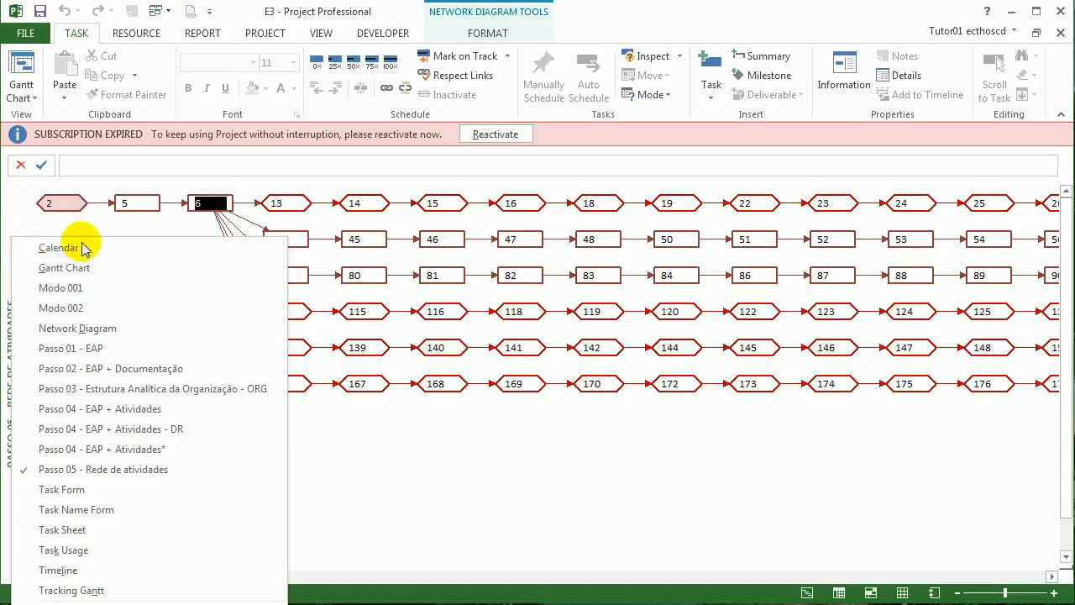
left_click(193, 410)
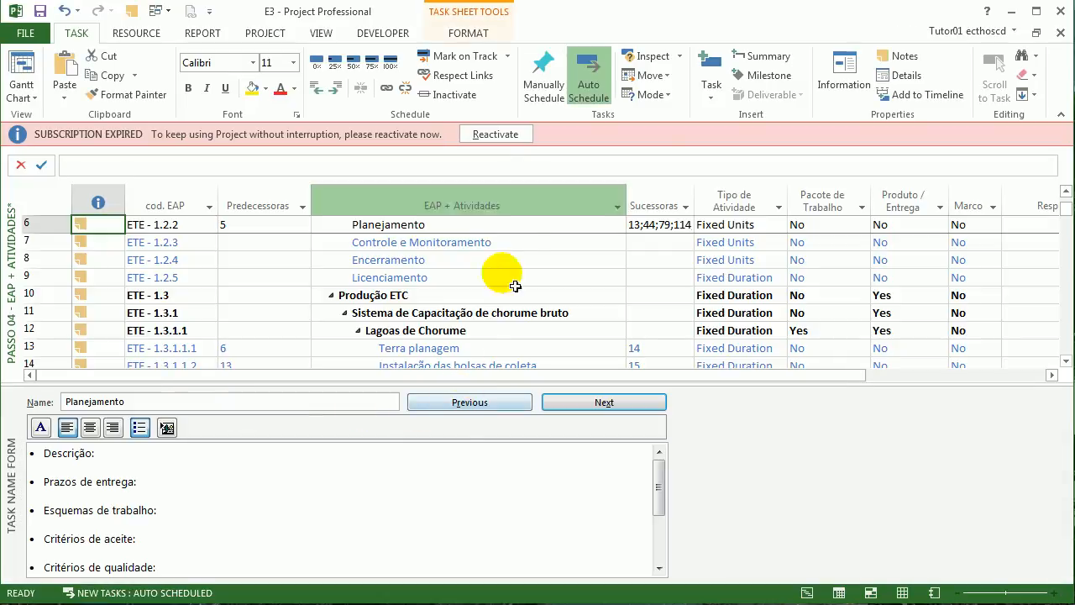
Open the definition of the task table Passo 04 - EAP + Atividades for editing.
left_click(332, 34)
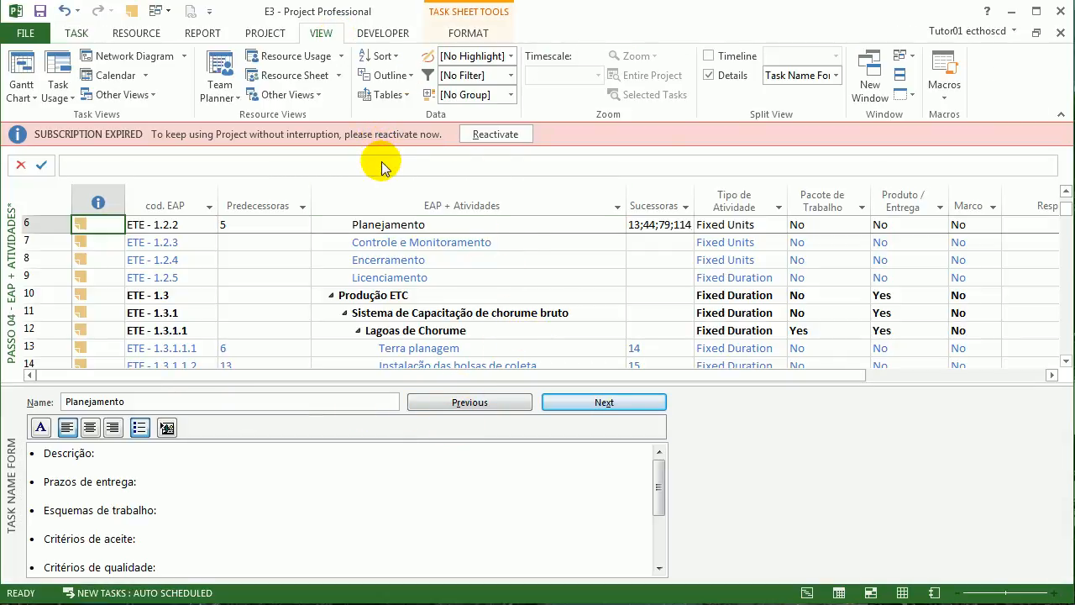
left_click(391, 81)
left_click(393, 93)
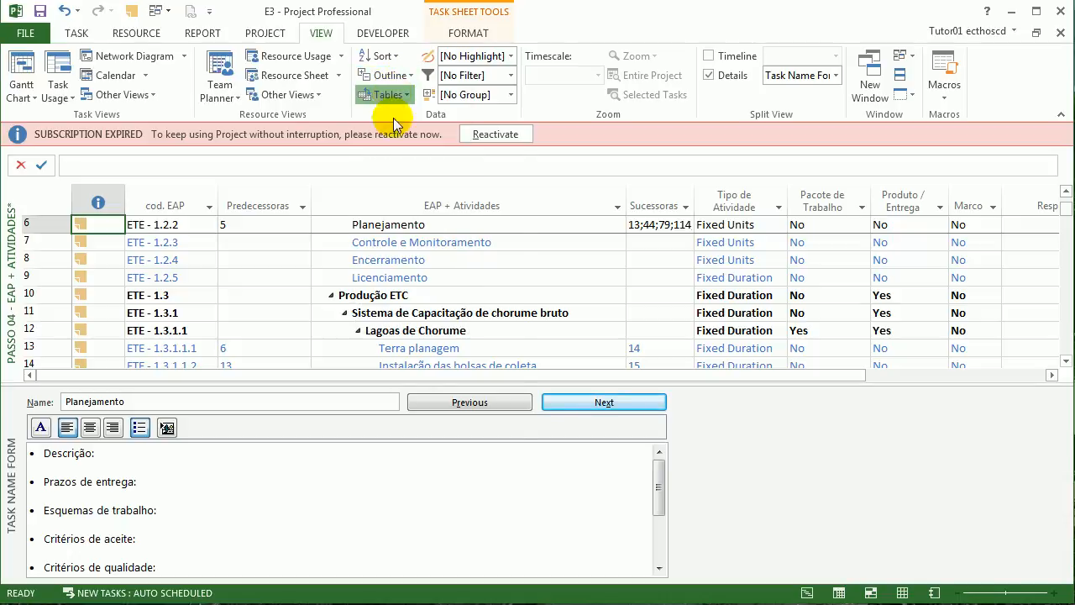
left_click(389, 94)
left_click(414, 422)
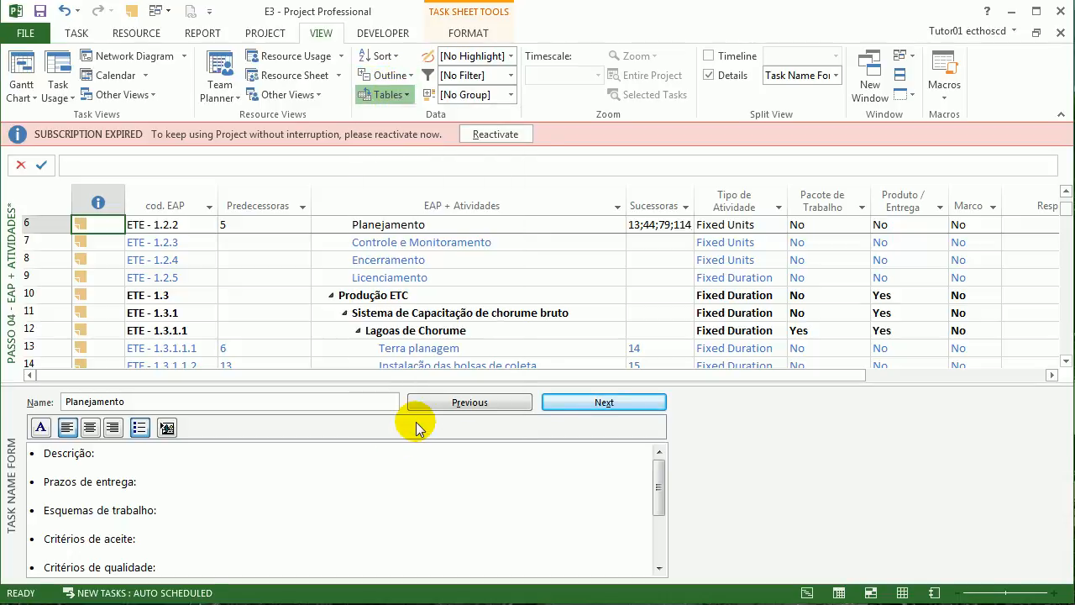
left_click(690, 269)
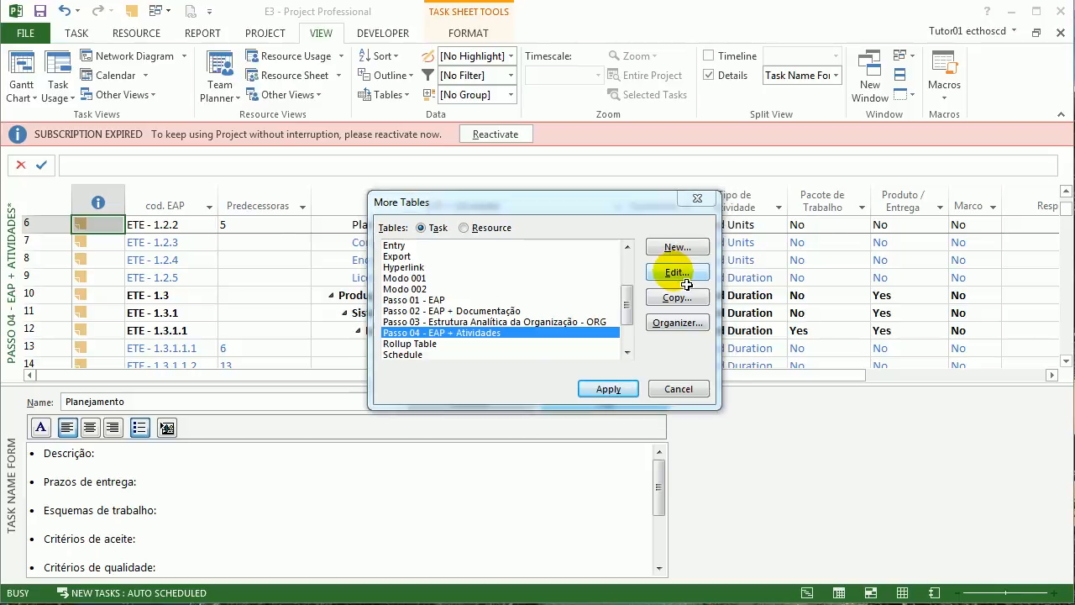
Examine the fields and column titles defined in the table, going from Indicators down to Responsável.
left_click(369, 267)
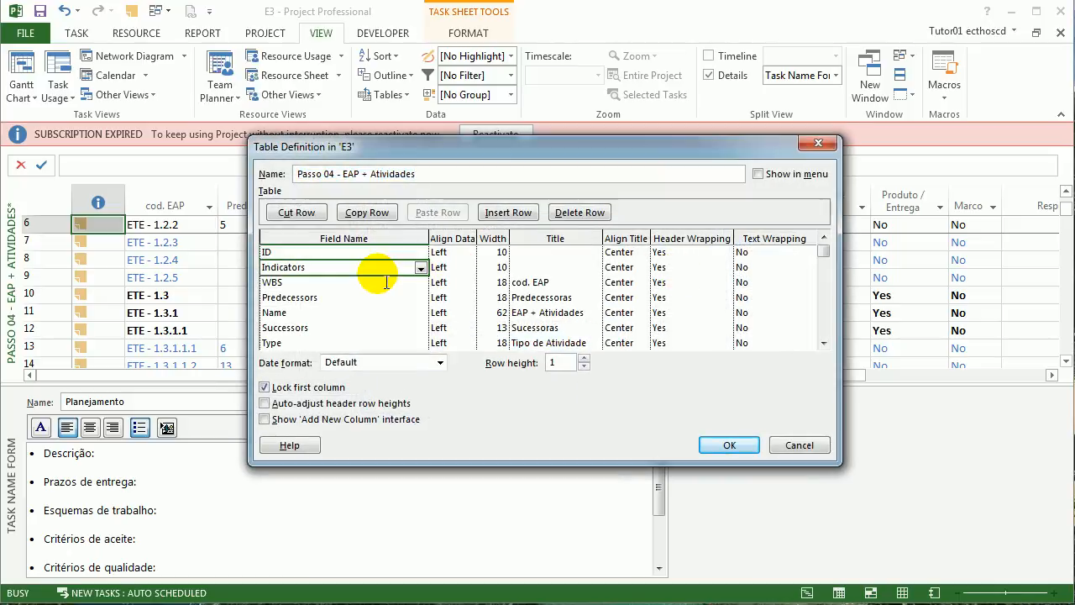
key("Down")
key("Down")
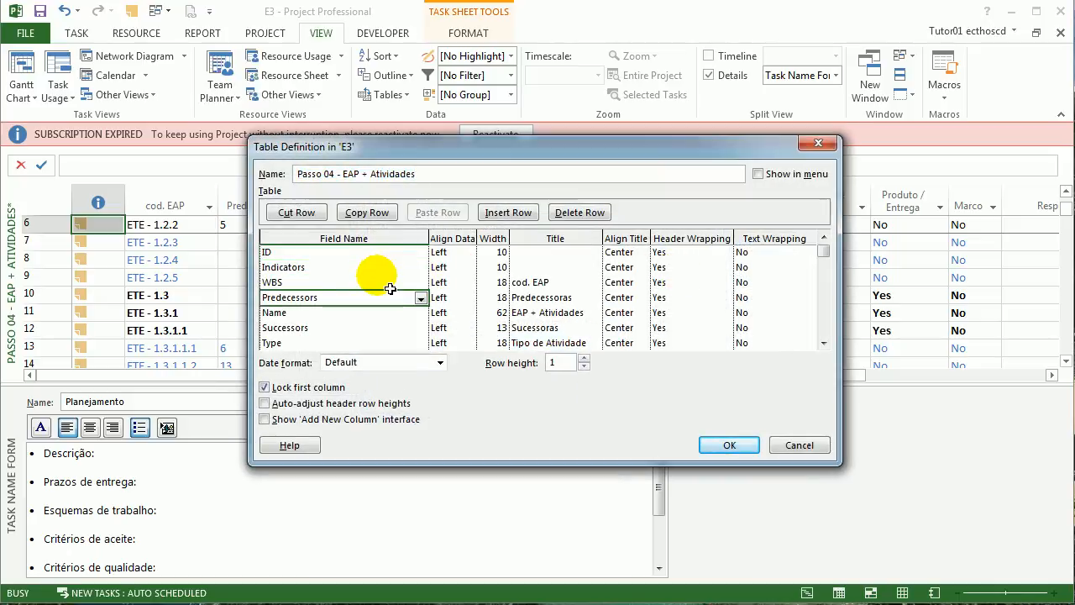
left_click(377, 280)
left_click(364, 312)
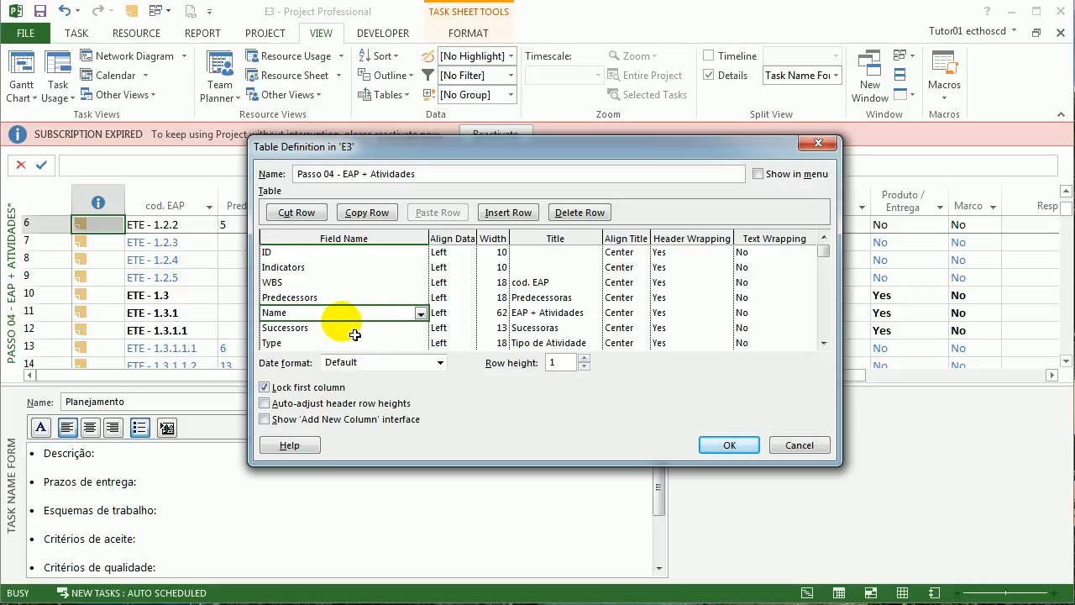
left_click(355, 329)
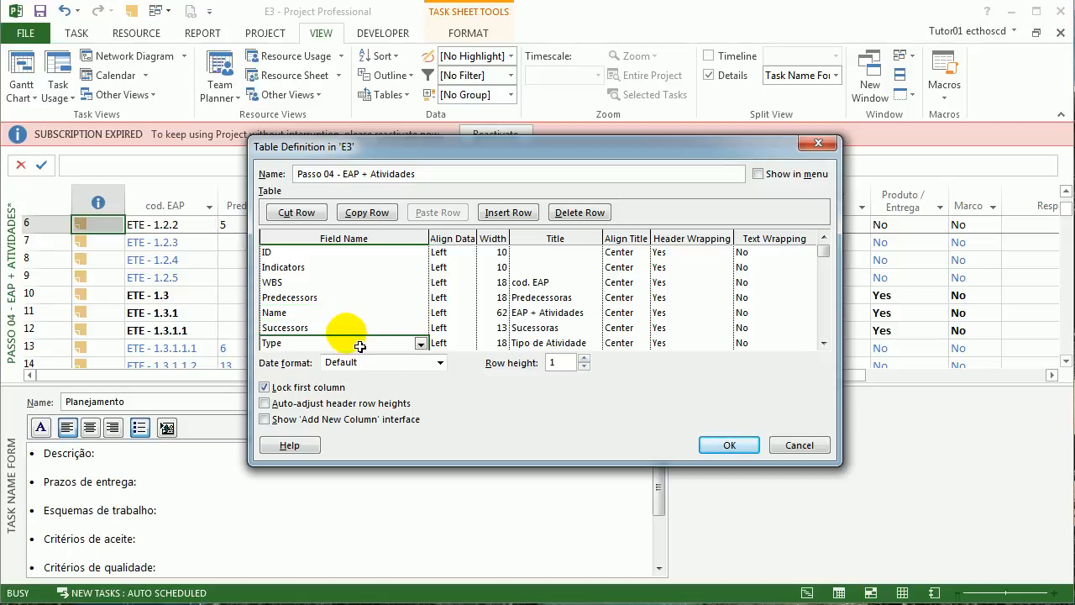
left_click(825, 343)
left_click(825, 342)
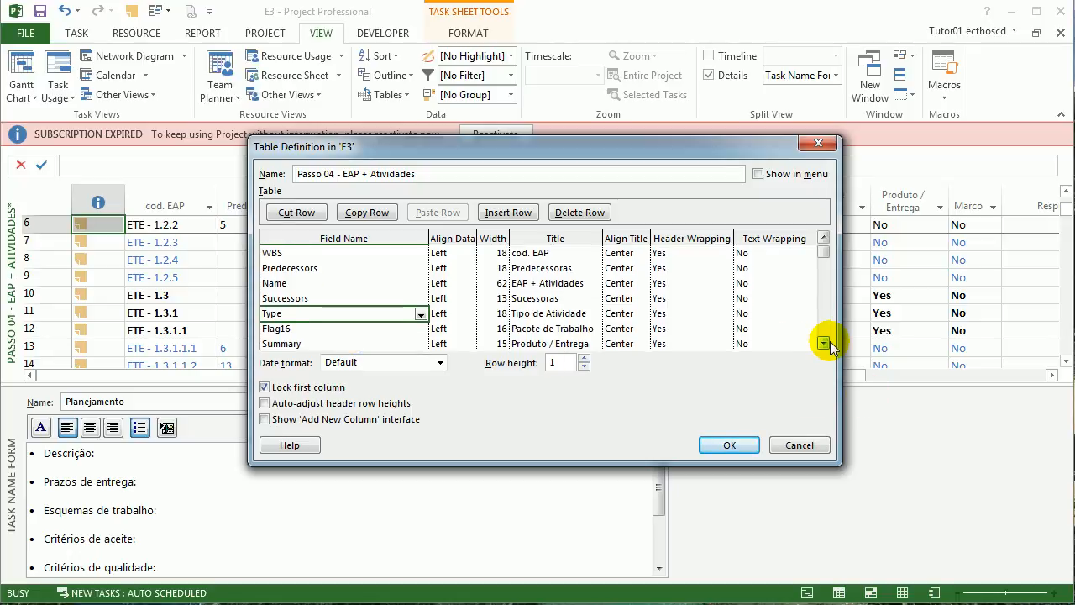
left_click(824, 343)
left_click(824, 342)
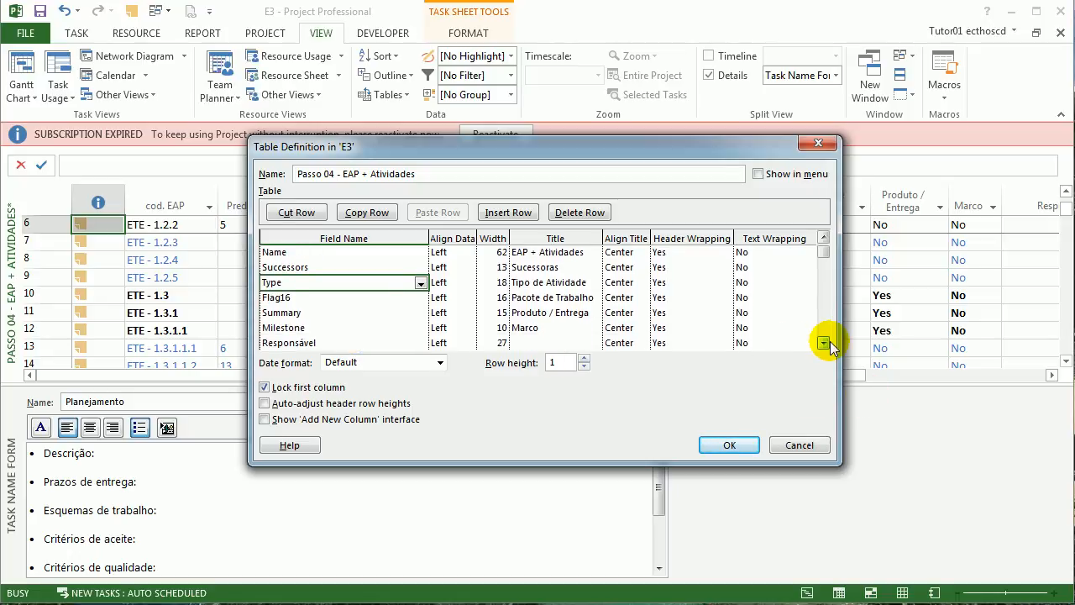
left_click(309, 298)
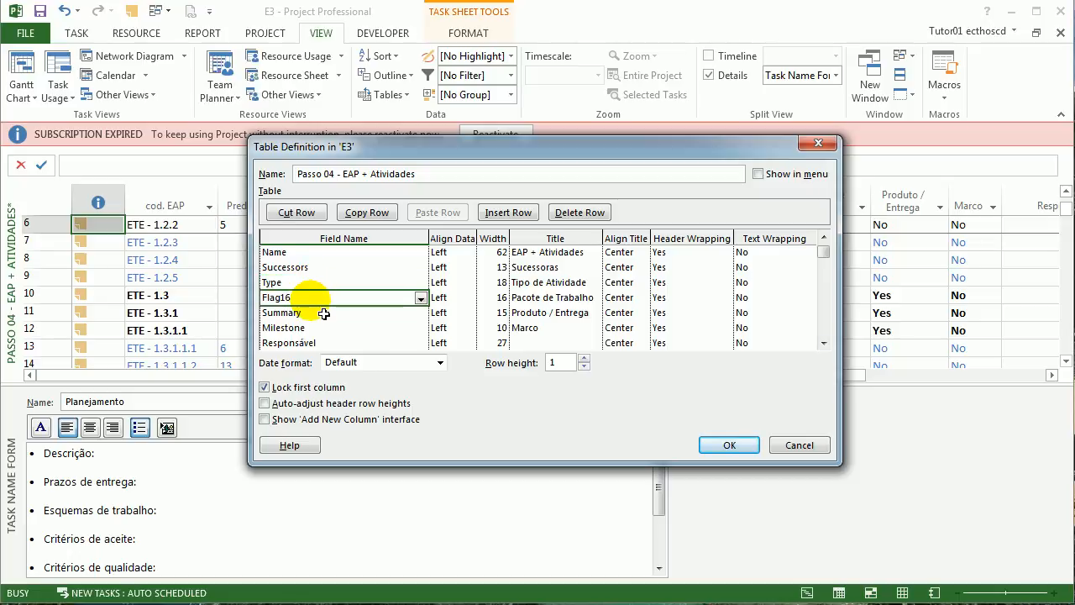
key("Down")
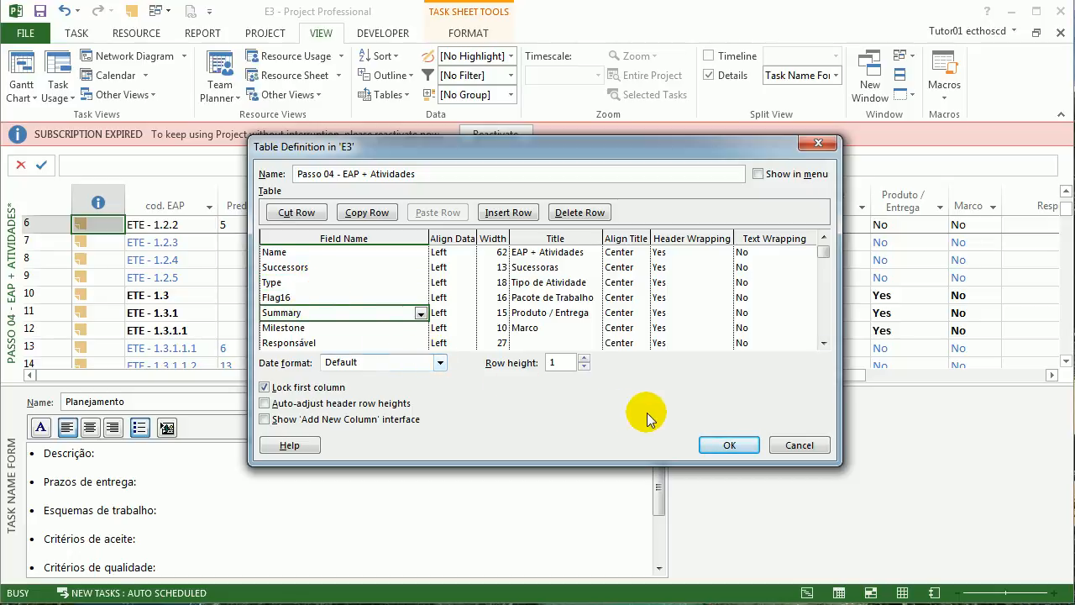
left_click(822, 344)
left_click(822, 343)
left_click(822, 344)
key("Down")
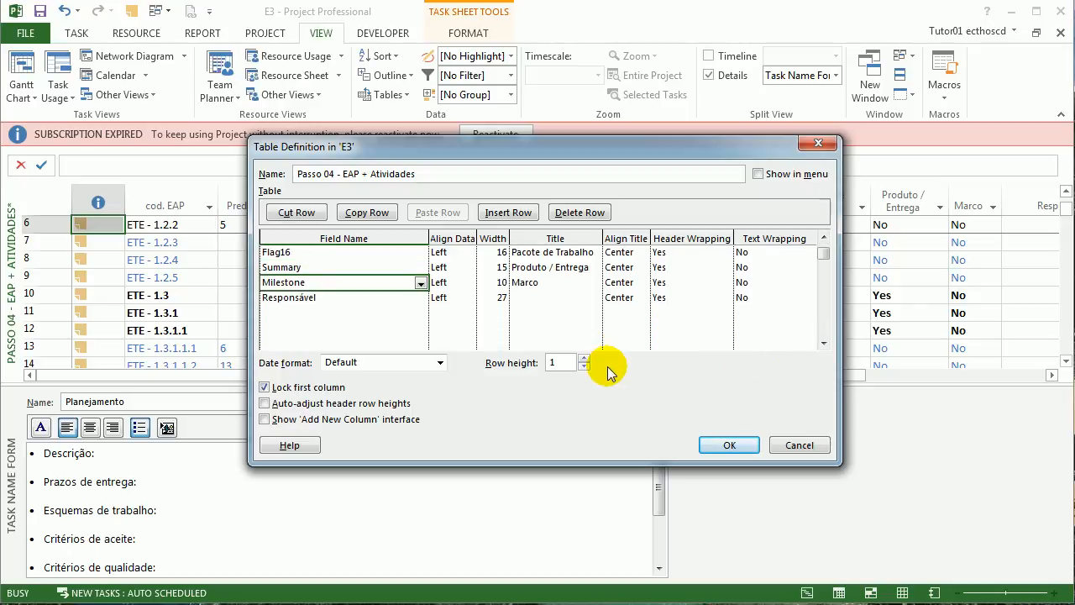
key("Down")
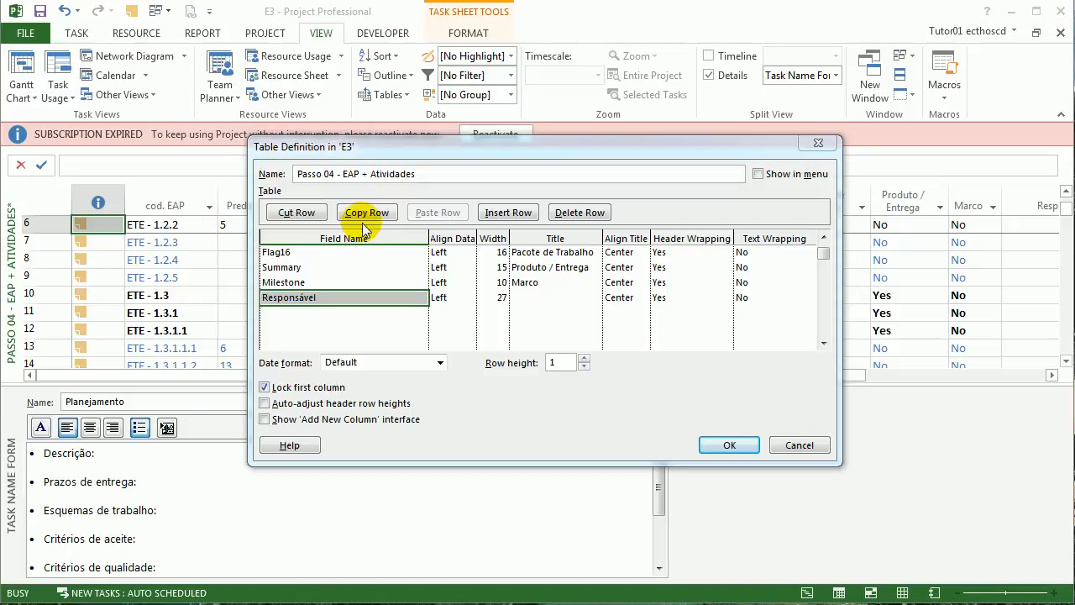
Review the table's fields again from Flag16 up to Name, and cancel the table definition and the table list.
left_click(277, 253)
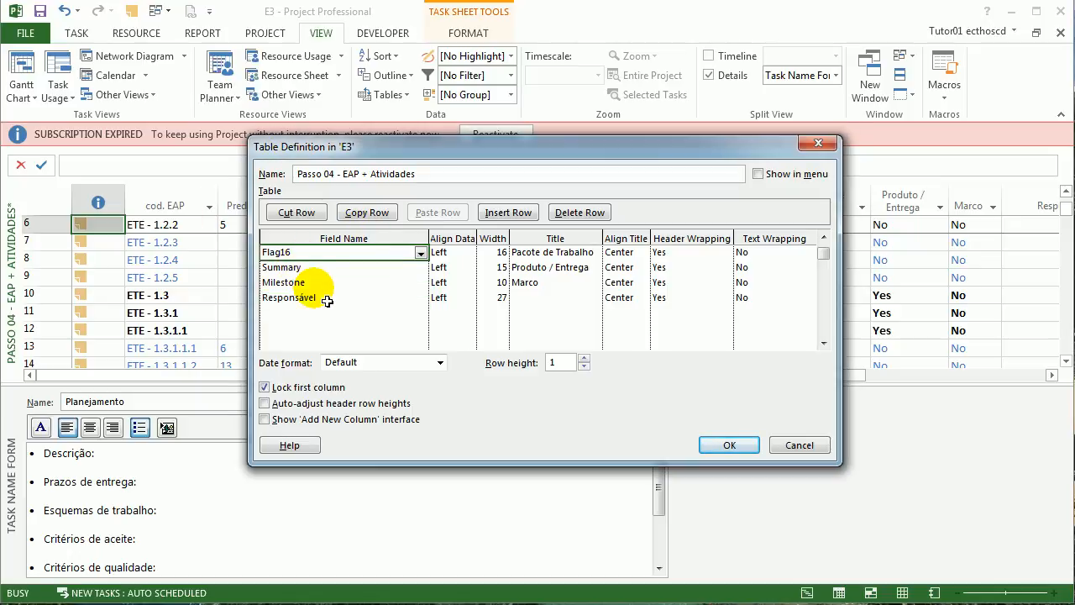
key("Up")
key("Up")
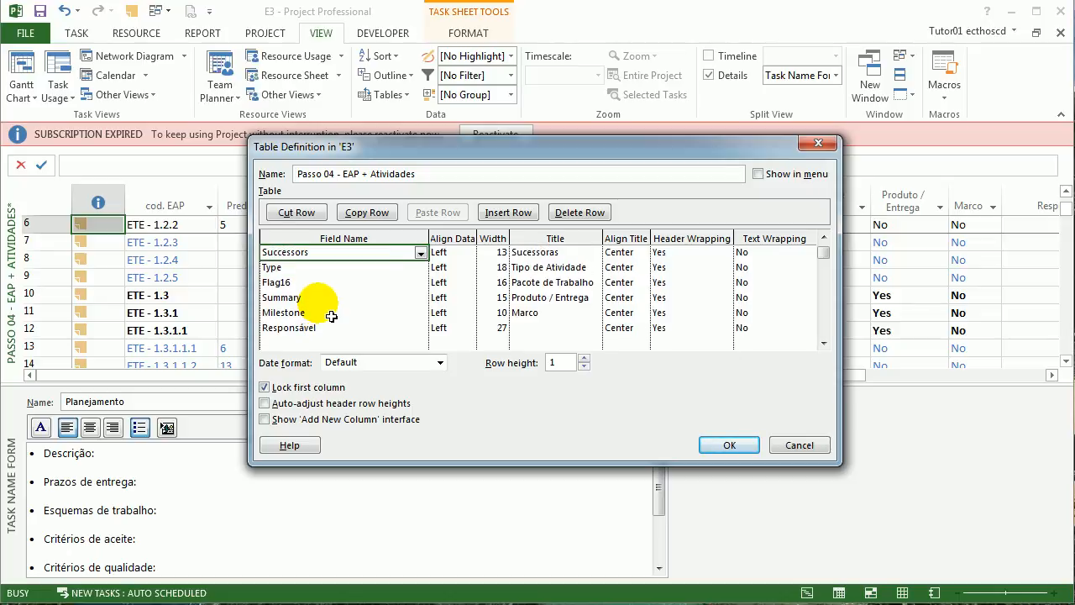
key("Up")
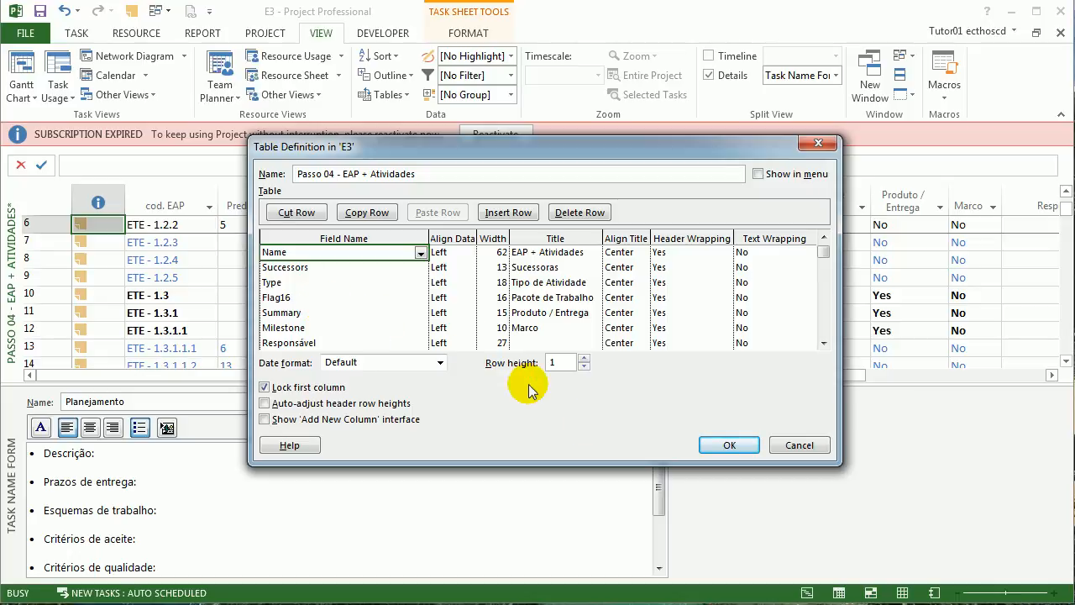
left_click(807, 446)
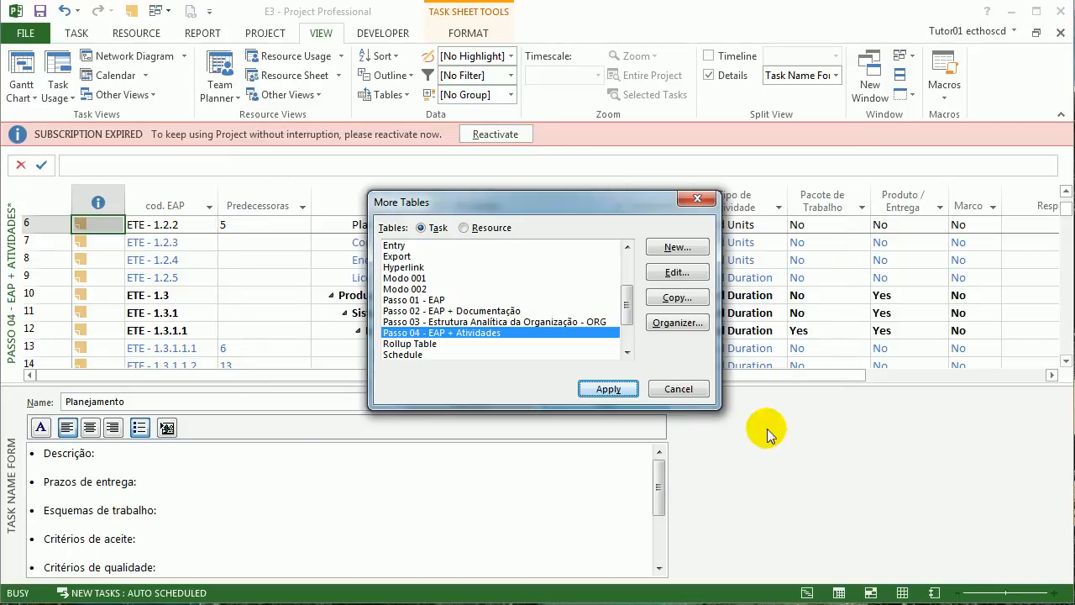
left_click(676, 388)
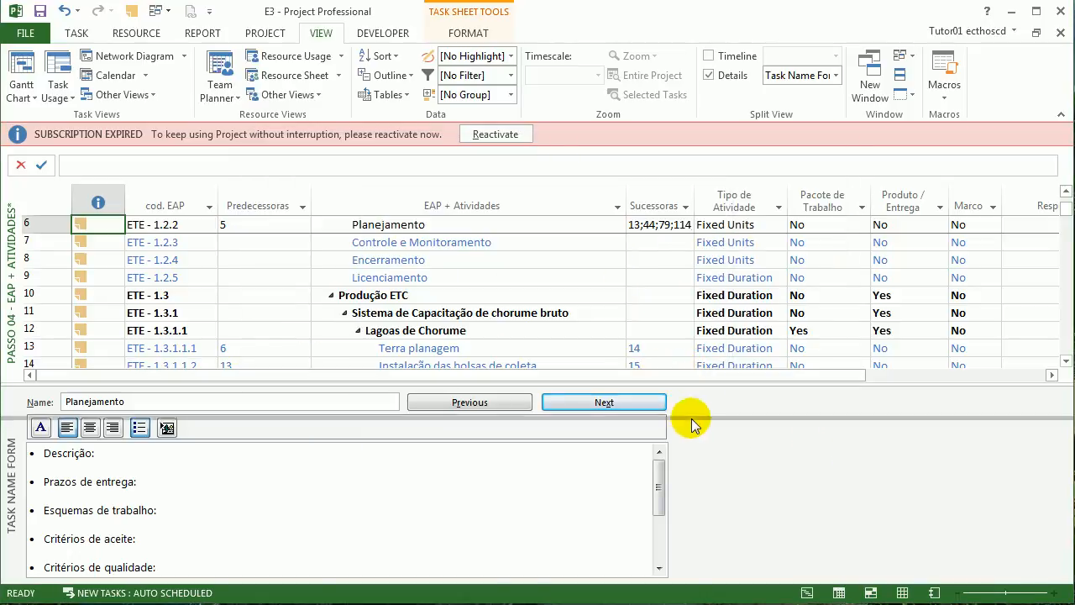
Enlarge the task sheet and browse its tasks from Administração do Projeto down to Instalação das bombas.
left_click_drag(691, 418, 691, 456)
scroll(828, 336, "up", 2)
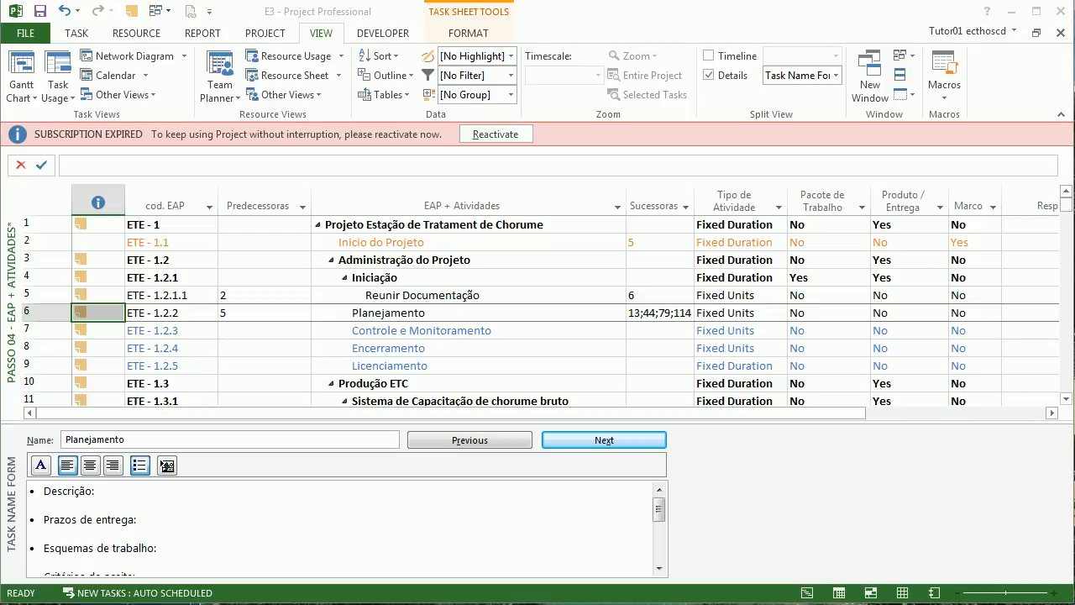
left_click(390, 264)
scroll(439, 293, "down", 1)
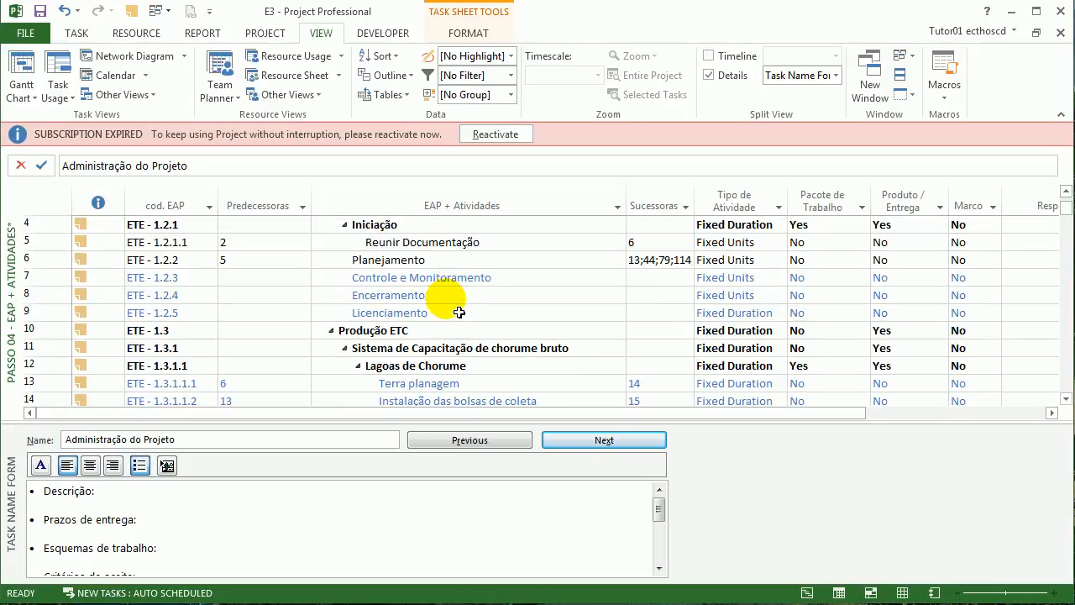
scroll(420, 304, "up", 1)
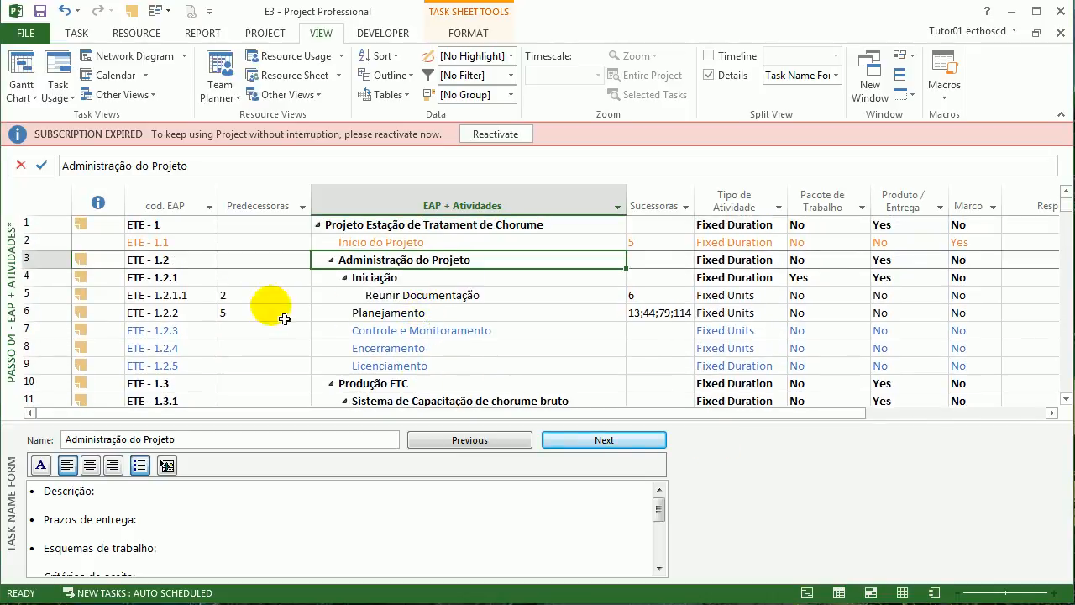
left_click(100, 293)
left_click(91, 277)
left_click(412, 313)
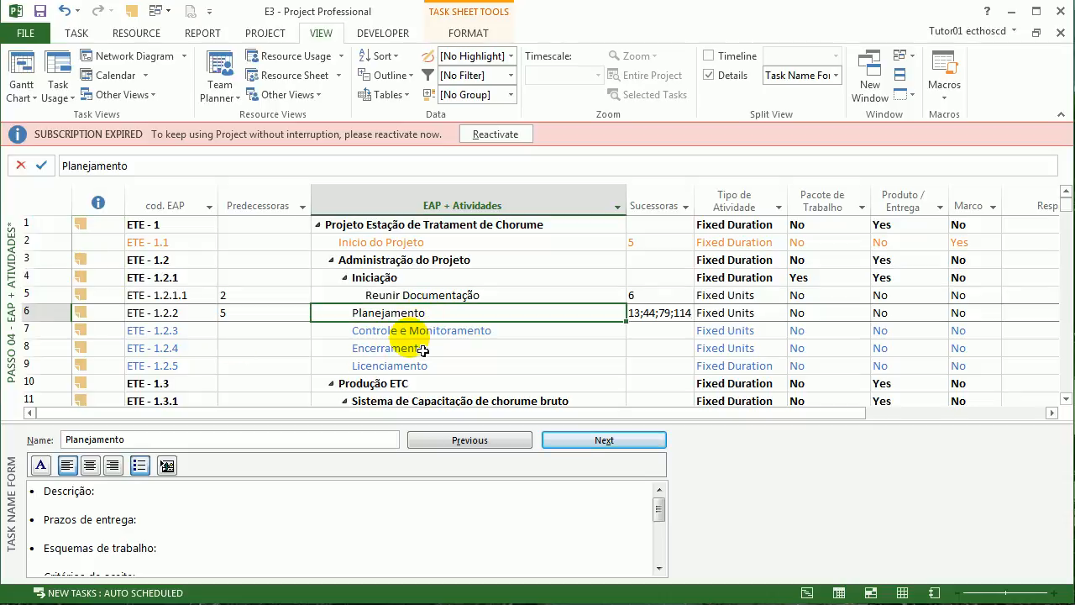
left_click(417, 348)
scroll(415, 361, "down", 3)
scroll(415, 372, "down", 3)
left_click(418, 327)
scroll(240, 360, "down", 1)
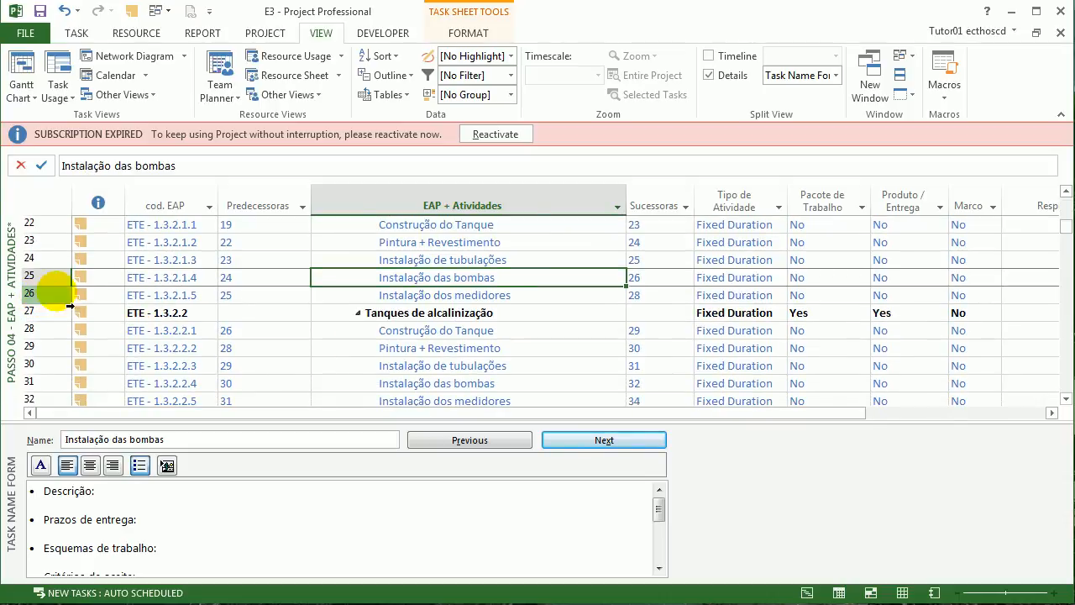
Enlarge the Task Name Form and examine all the note headings of the Instalação das bombas task.
left_click_drag(463, 422, 463, 374)
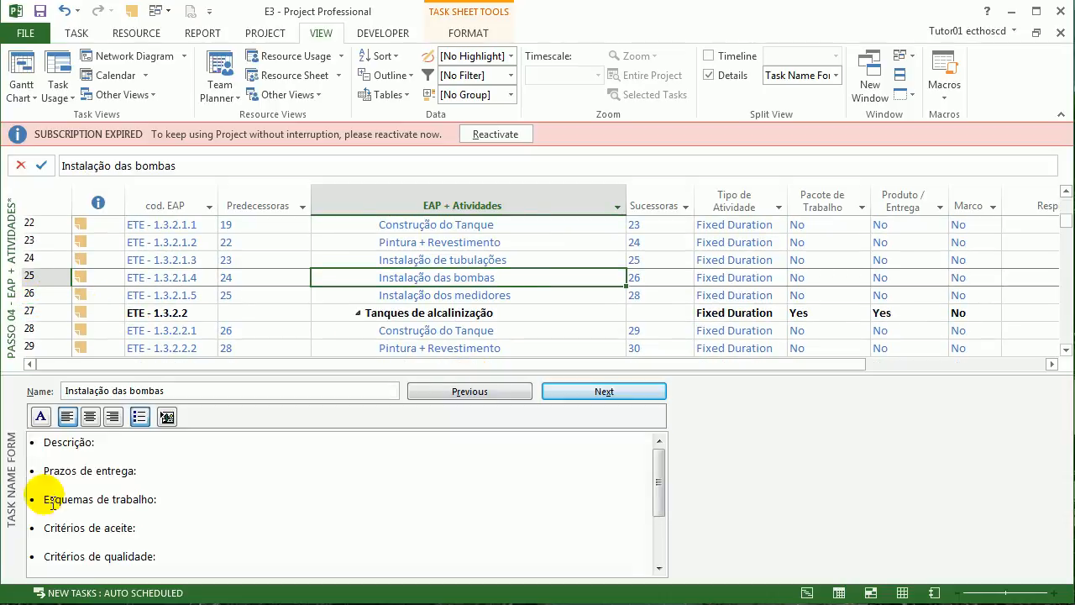
left_click(102, 499)
left_click(97, 490)
scroll(97, 491, "down", 2)
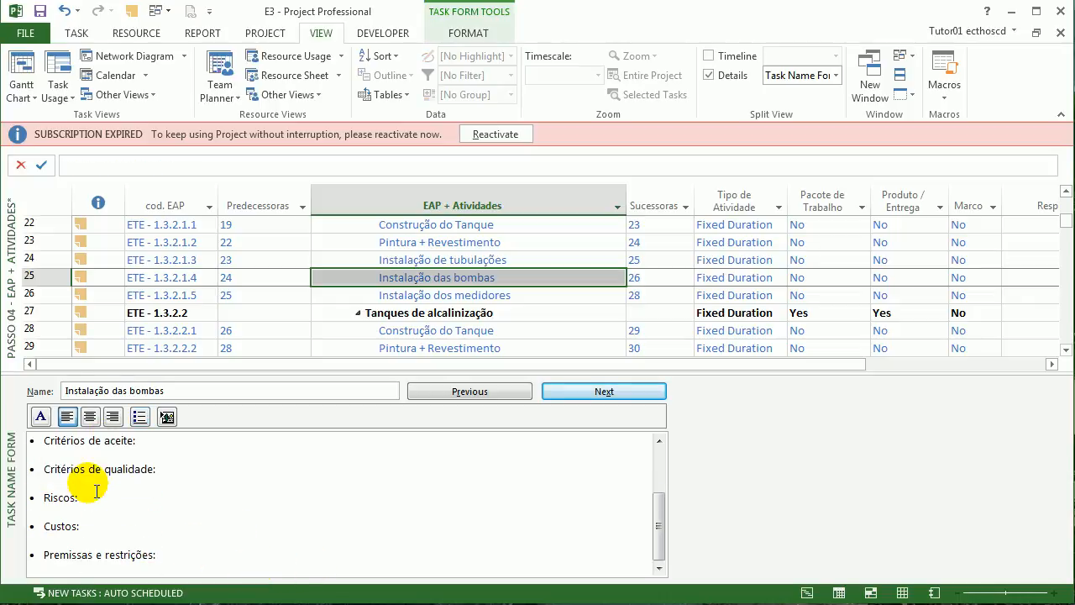
scroll(210, 504, "up", 1)
scroll(175, 523, "down", 1)
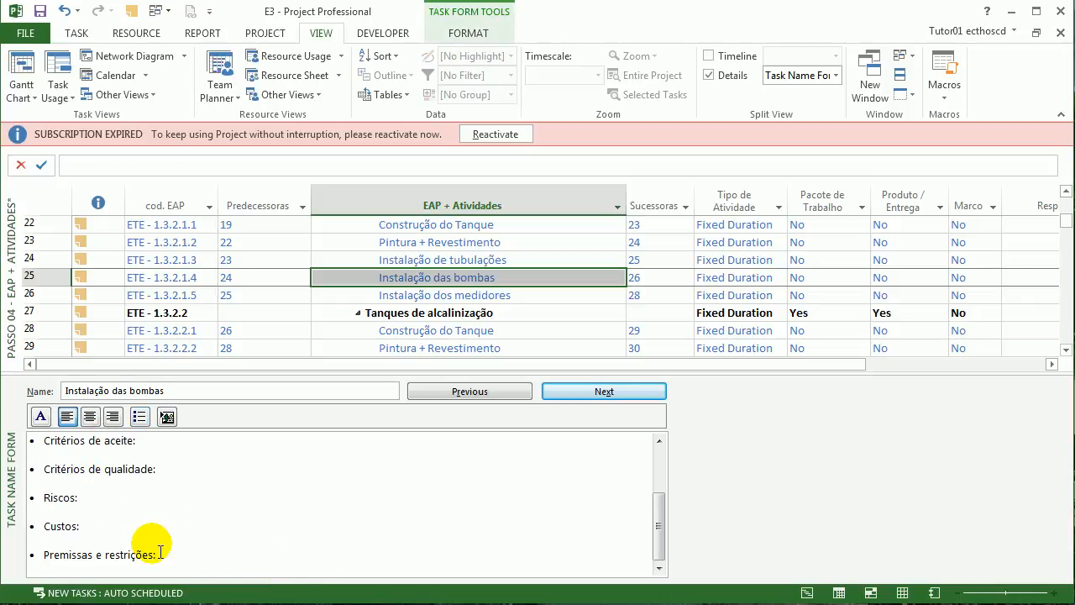
left_click_drag(156, 555, 10, 364)
left_click(261, 493)
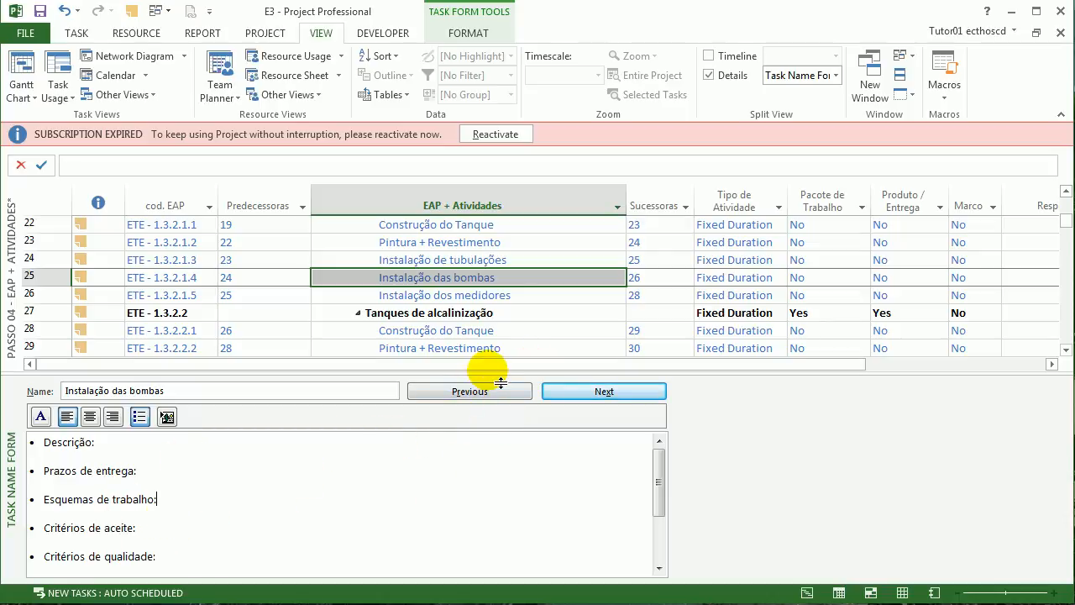
Close the Task Name Form pane so that the task sheet fills the window.
left_click_drag(500, 382, 474, 589)
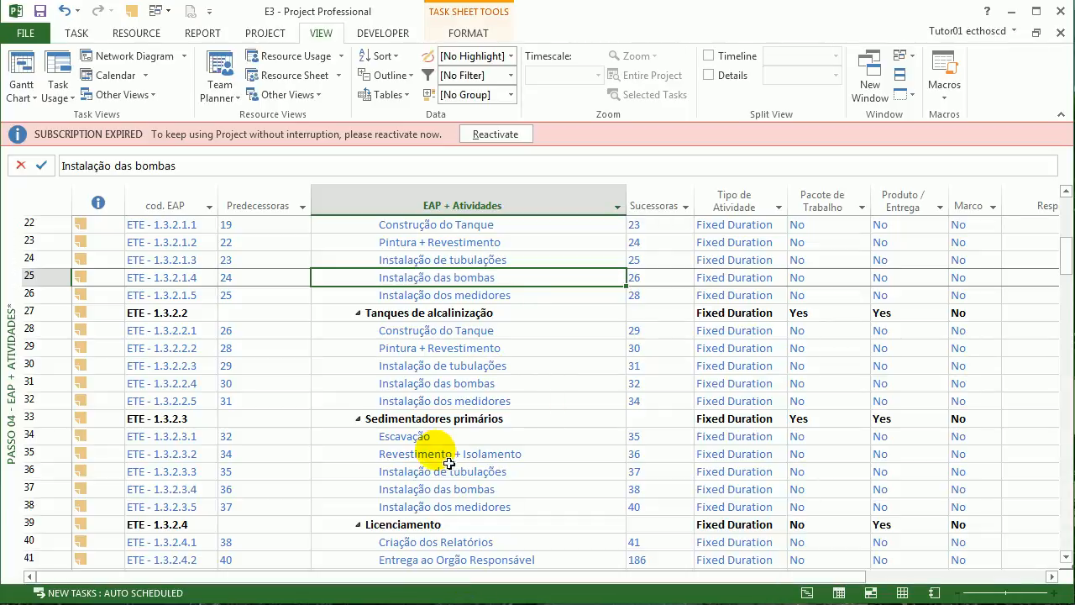
Examine the Planejamento, Controle e Monitoramento, Encerramento and Licenciamento tasks under Administração do Projeto.
scroll(454, 460, "up", 7)
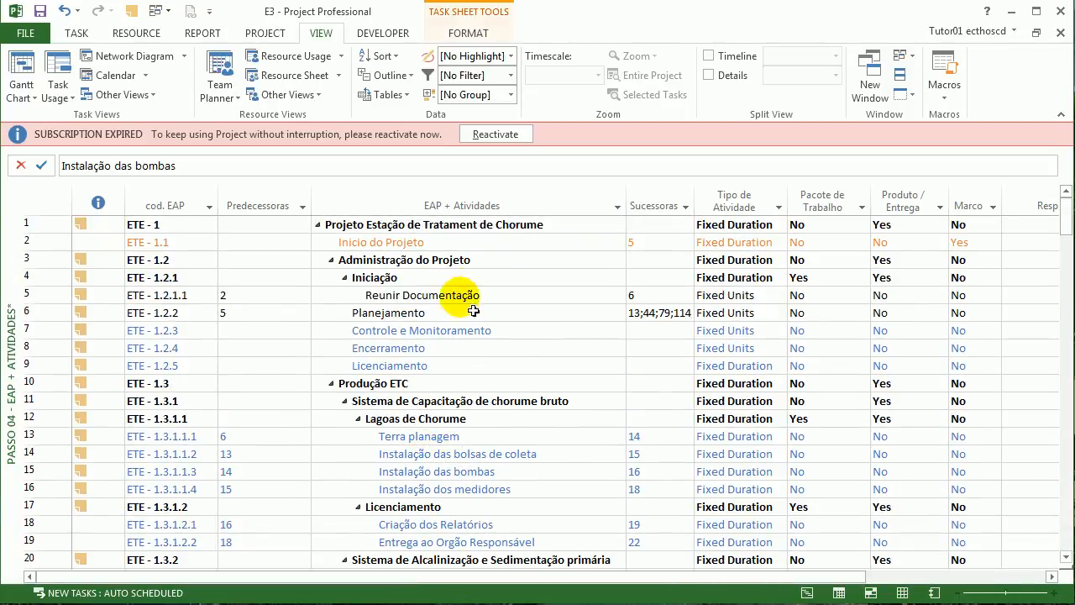
left_click(490, 249)
left_click(464, 332)
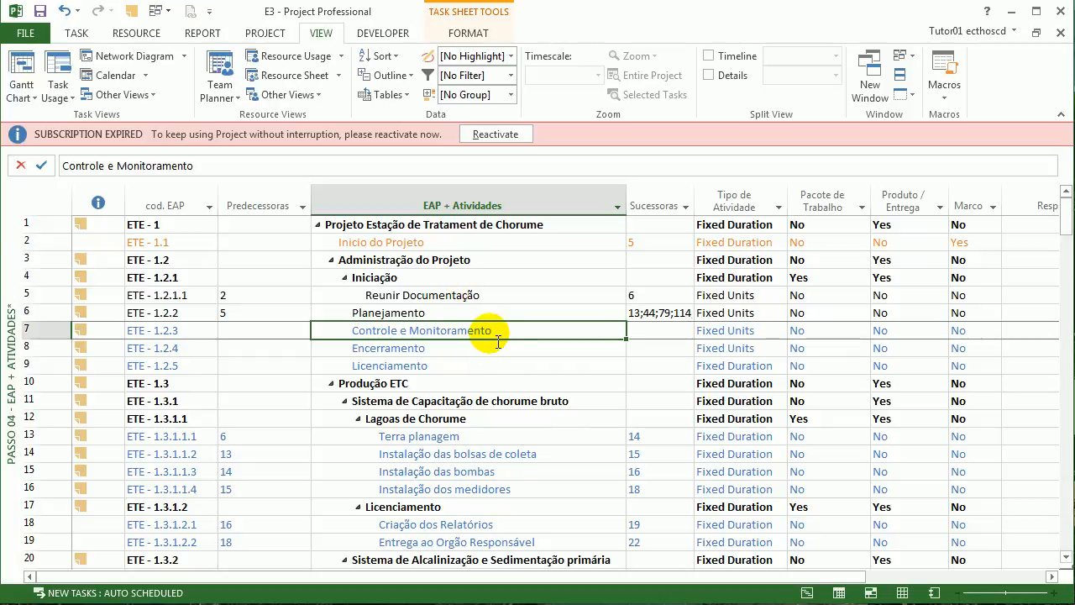
left_click(458, 349)
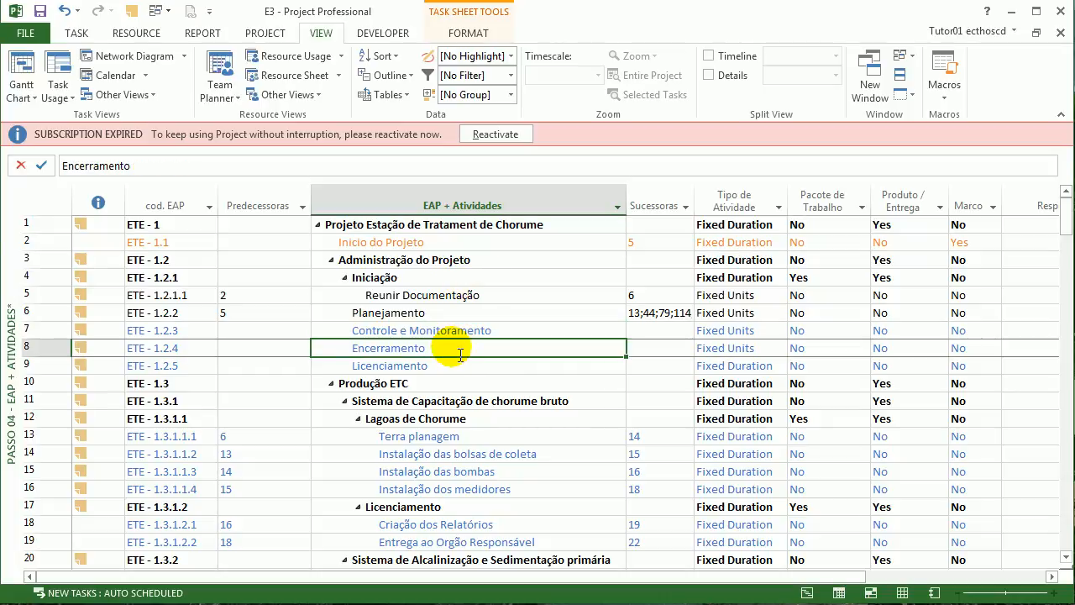
left_click(451, 369)
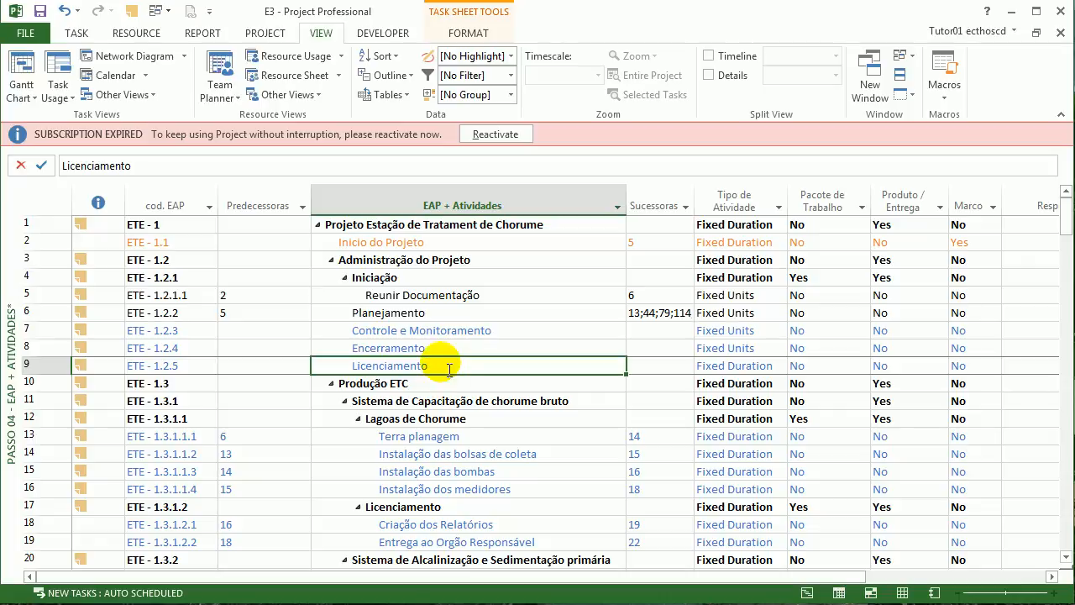
left_click(450, 315)
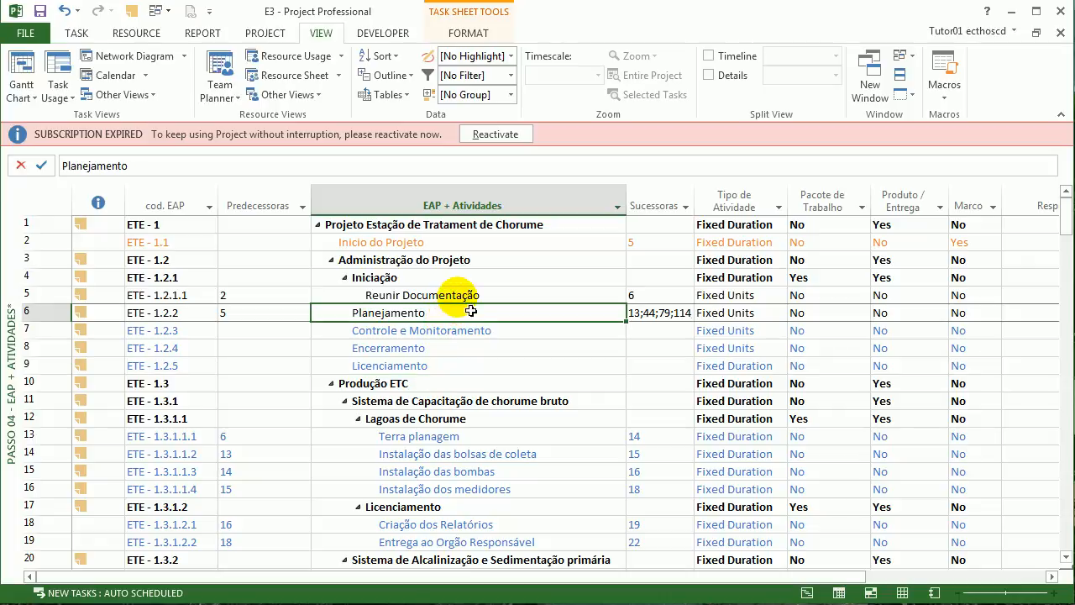
Collapse and re-expand the Iniciação summary task, and check Reunir Documentação and the activity types of the tasks through Licenciamento.
left_click(457, 295)
left_click(363, 278)
left_click(345, 278)
left_click(345, 278)
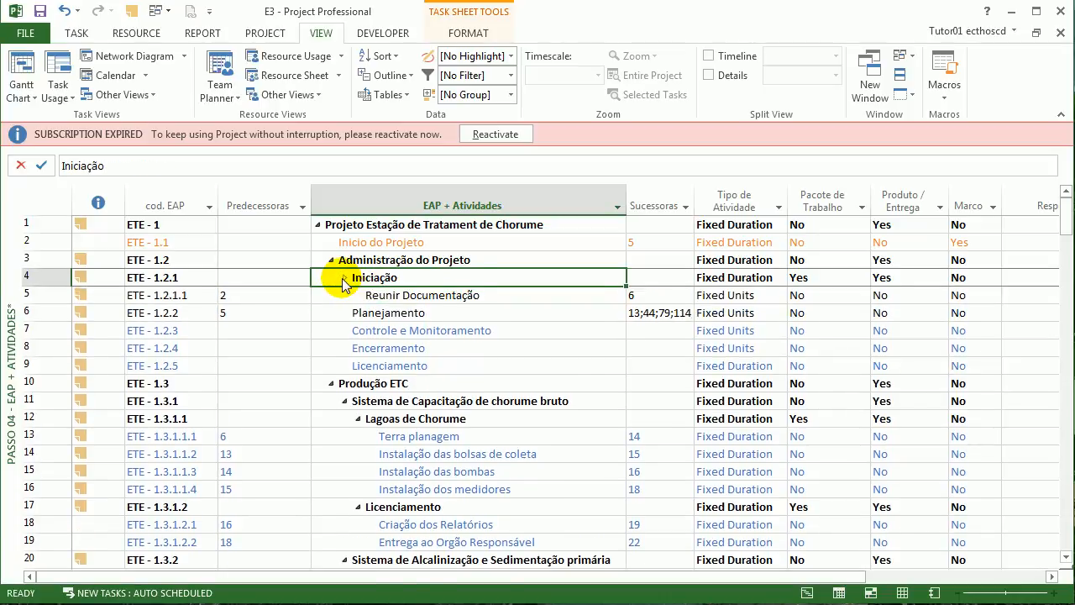
left_click(359, 296)
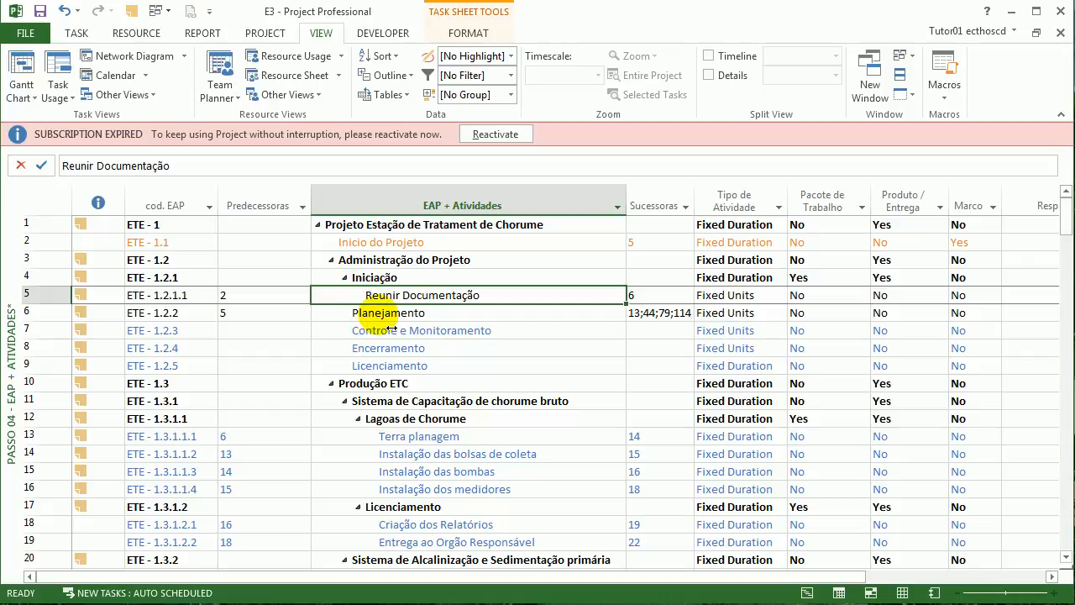
left_click_drag(388, 315, 380, 367)
left_click(446, 366)
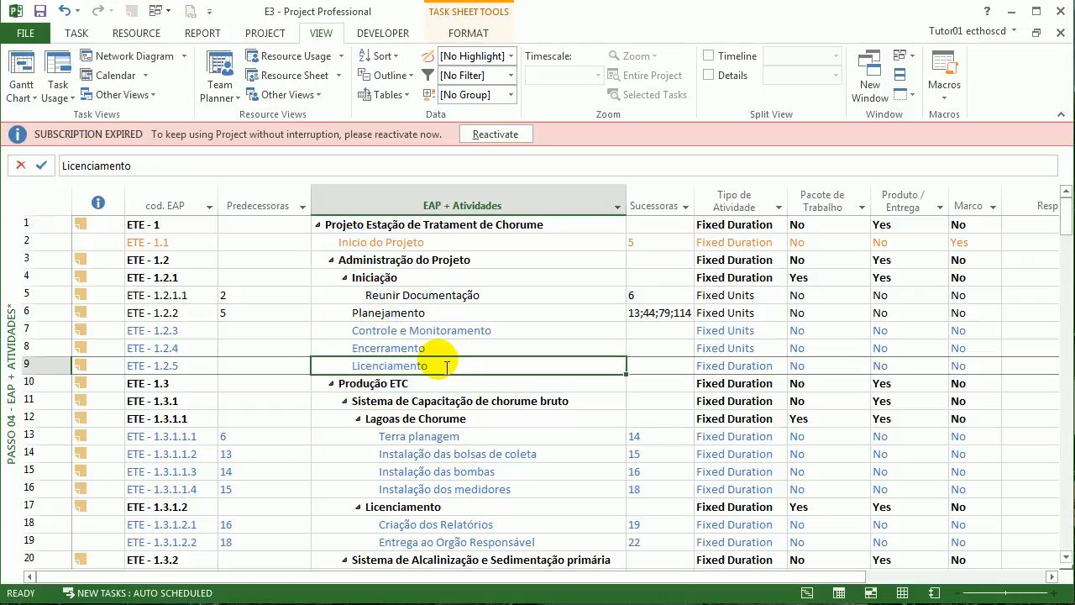
left_click(756, 347)
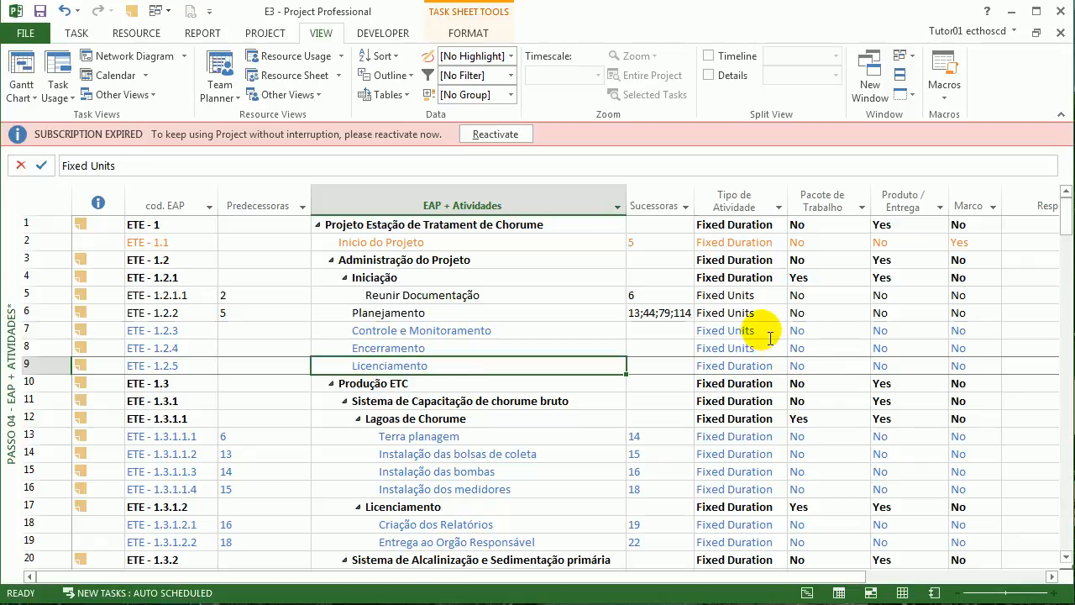
Examine the Lagoas de Chorume tasks from Terra planagem to Instalação dos medidores.
scroll(391, 353, "down", 1)
scroll(462, 361, "down", 2)
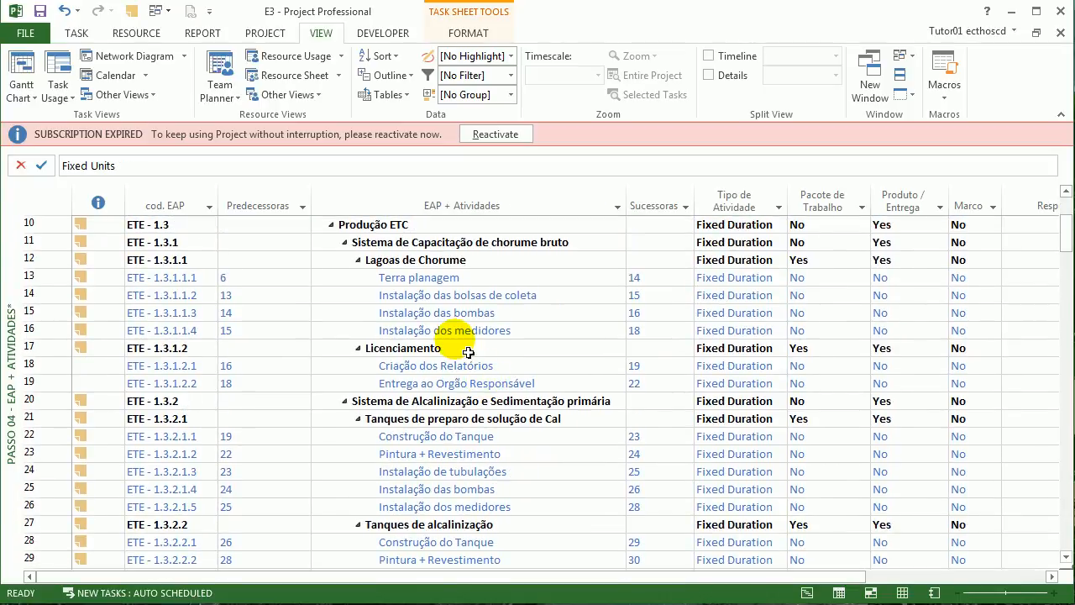
scroll(446, 311, "up", 1)
left_click(457, 330)
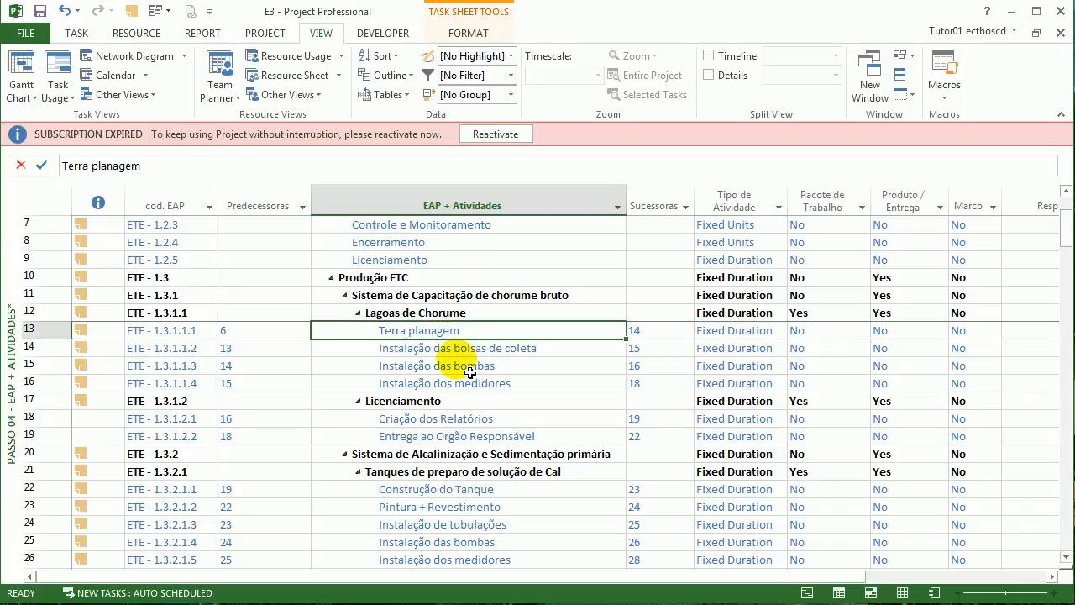
left_click(460, 349)
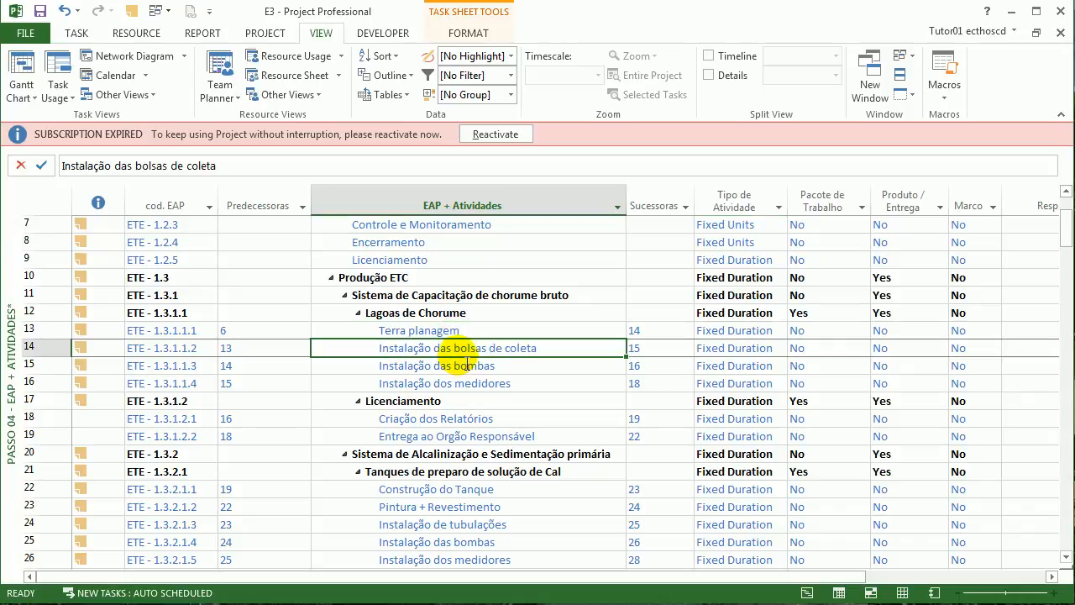
left_click(467, 366)
left_click(467, 401)
left_click(464, 386)
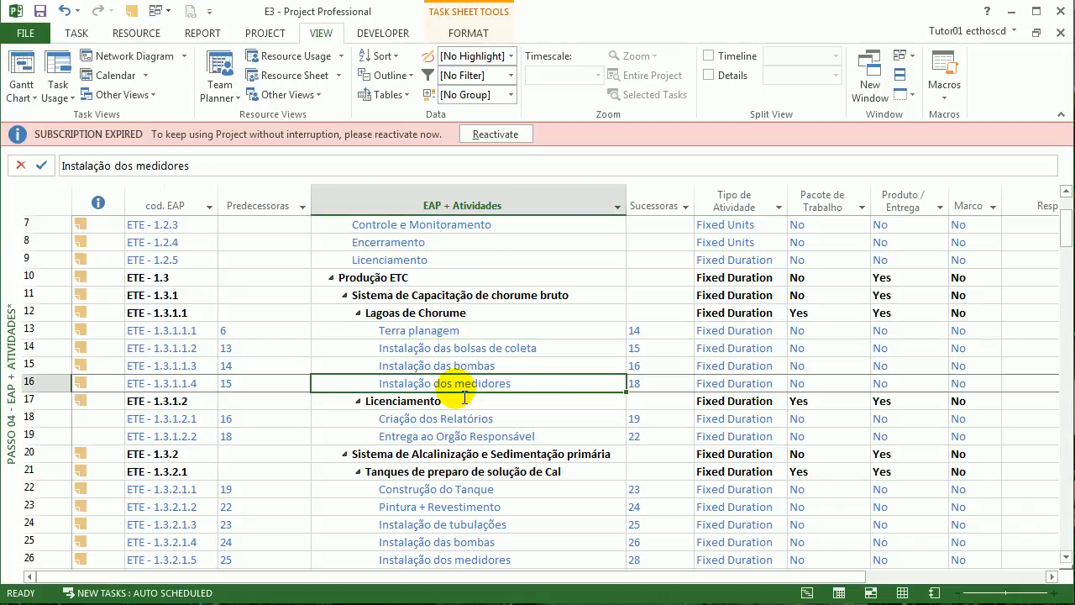
Review the Licenciamento tasks of Sistema de Capacitação de chorume bruto and the tasks of Sistema de Alcalinização e Sedimentação primária.
scroll(463, 393, "down", 1)
left_click(462, 372)
left_click(460, 384)
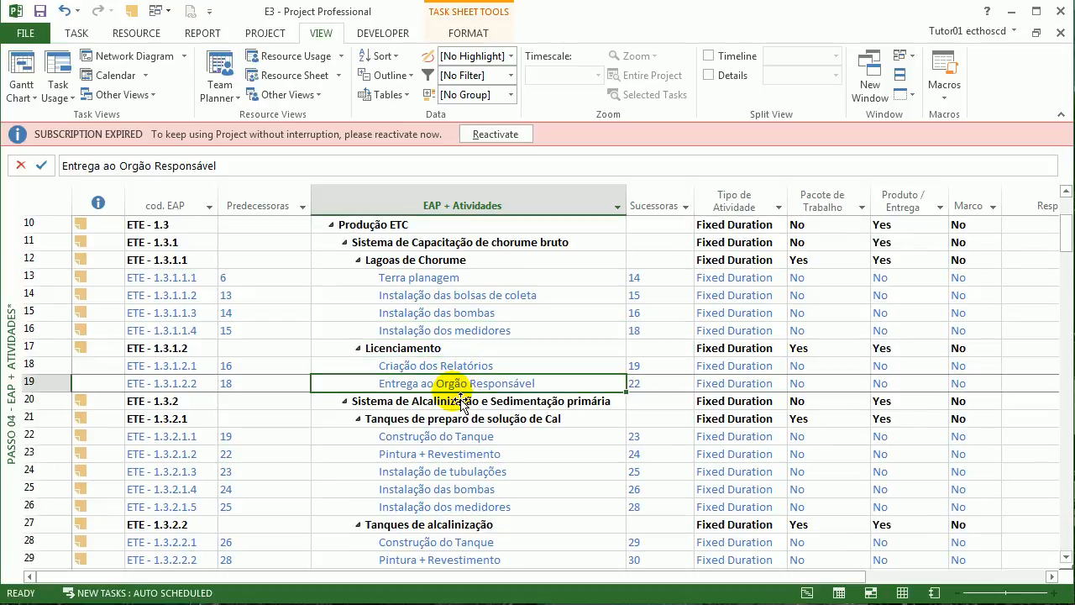
scroll(461, 399, "down", 1)
left_click(460, 386)
scroll(460, 424, "down", 4)
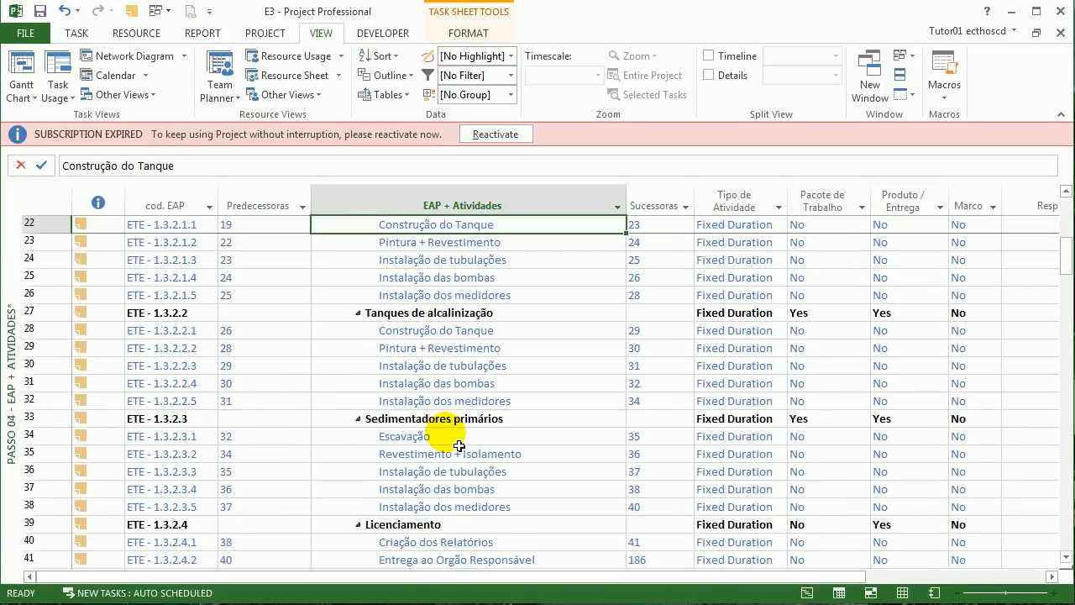
scroll(458, 445, "down", 3)
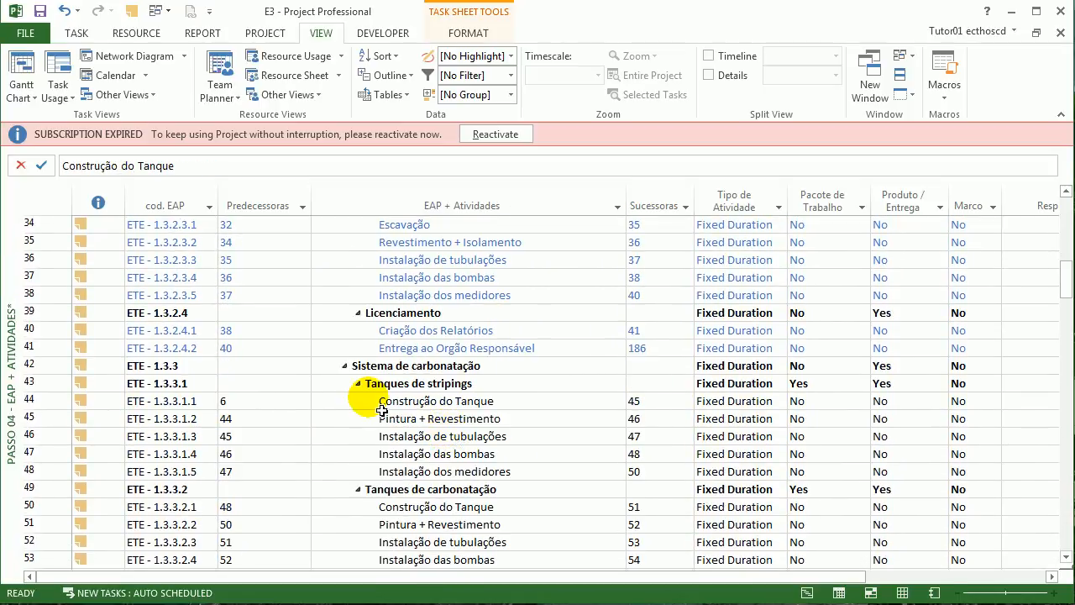
Collapse and re-expand the Tanques de stripings summary task, and review its subtasks down to Tanques de carbonatação.
left_click(365, 389)
left_click(358, 384)
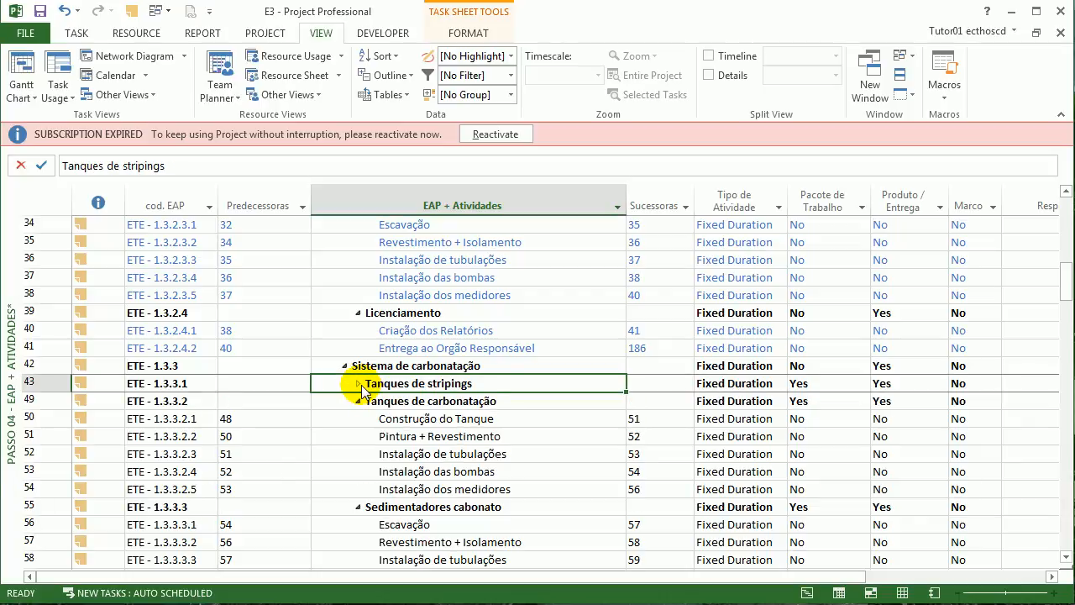
left_click(359, 383)
left_click(439, 417)
scroll(431, 420, "down", 2)
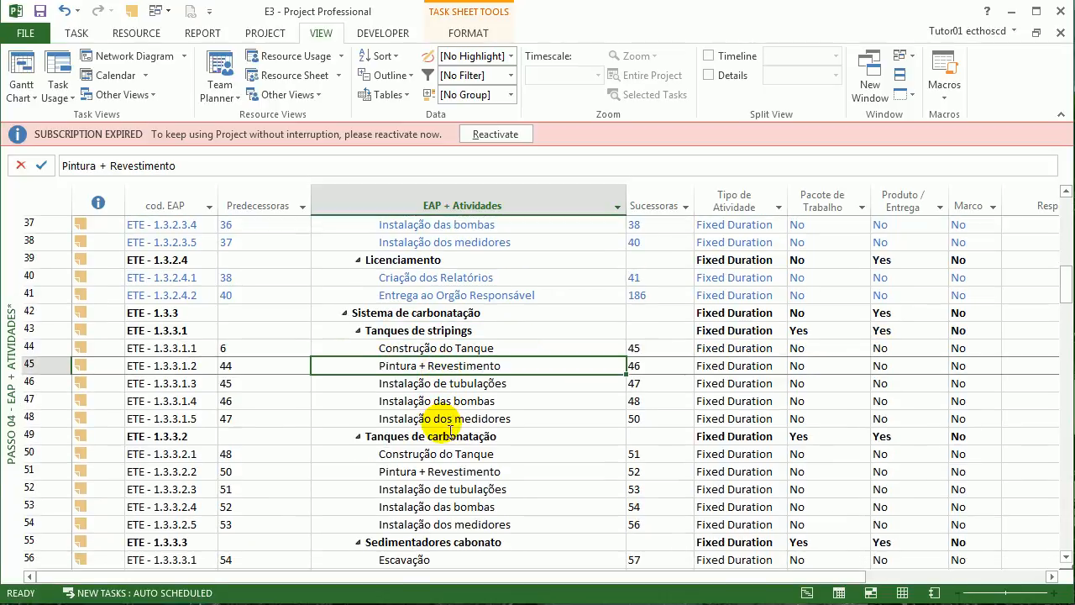
left_click(371, 391)
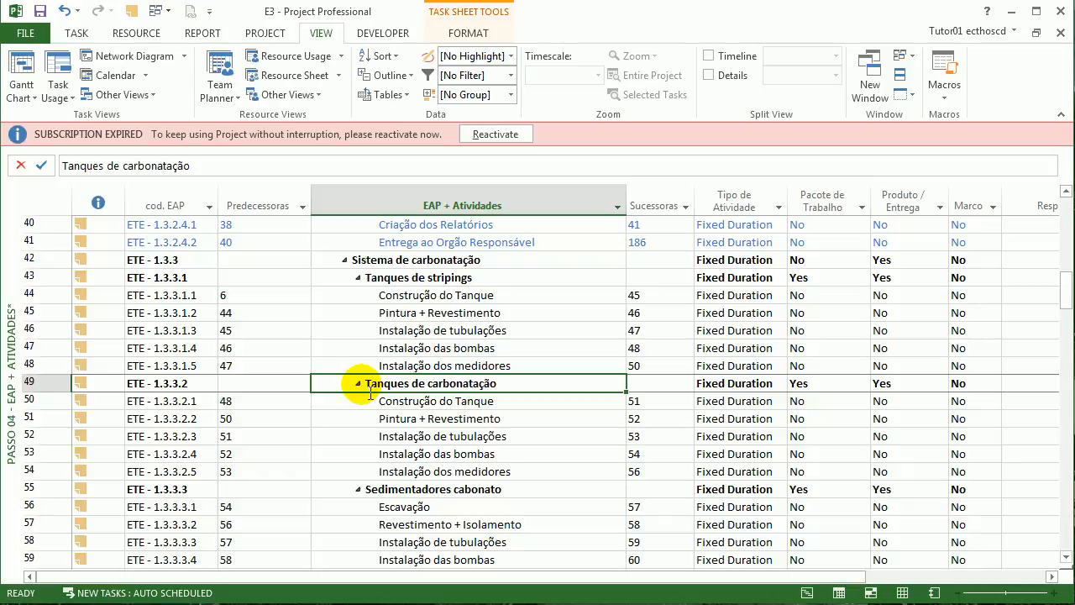
Browse the remaining tasks from Tanques de carbonatação down to the Fim do Projeto milestone.
scroll(370, 392, "down", 8)
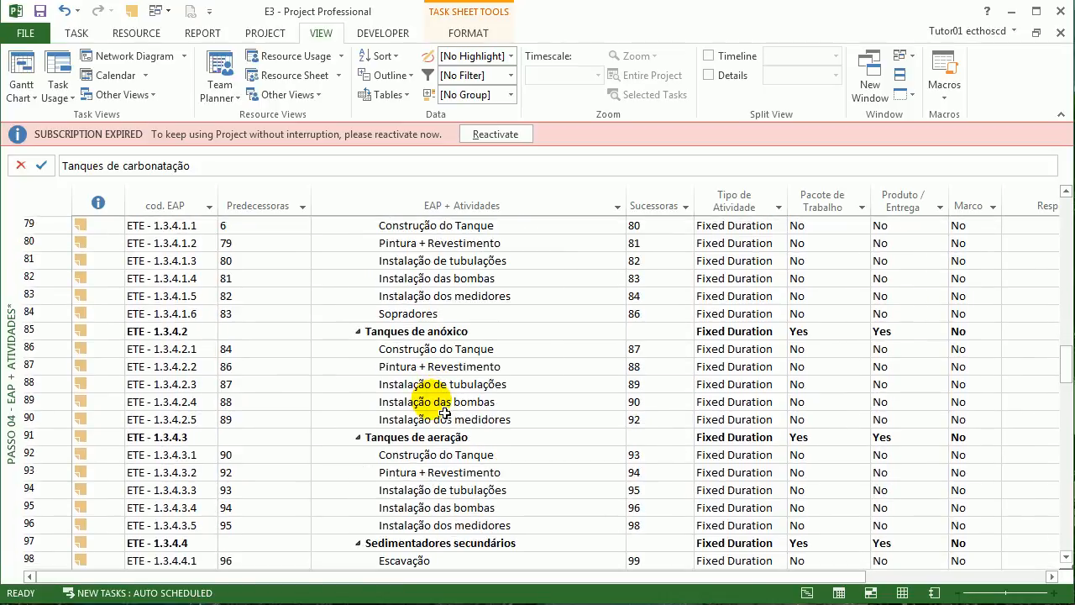
scroll(444, 413, "down", 6)
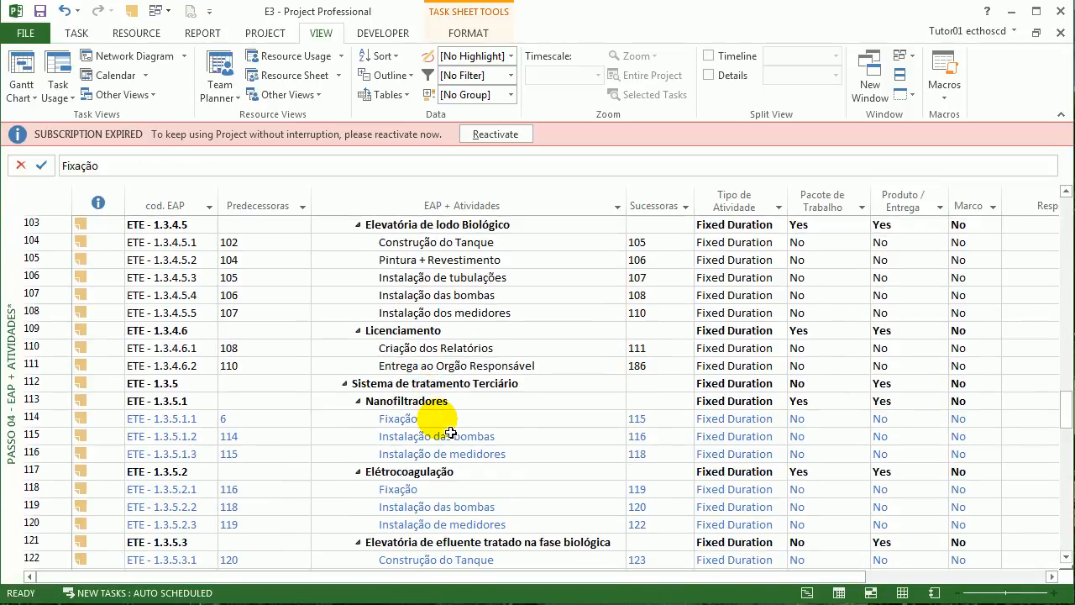
scroll(451, 433, "down", 4)
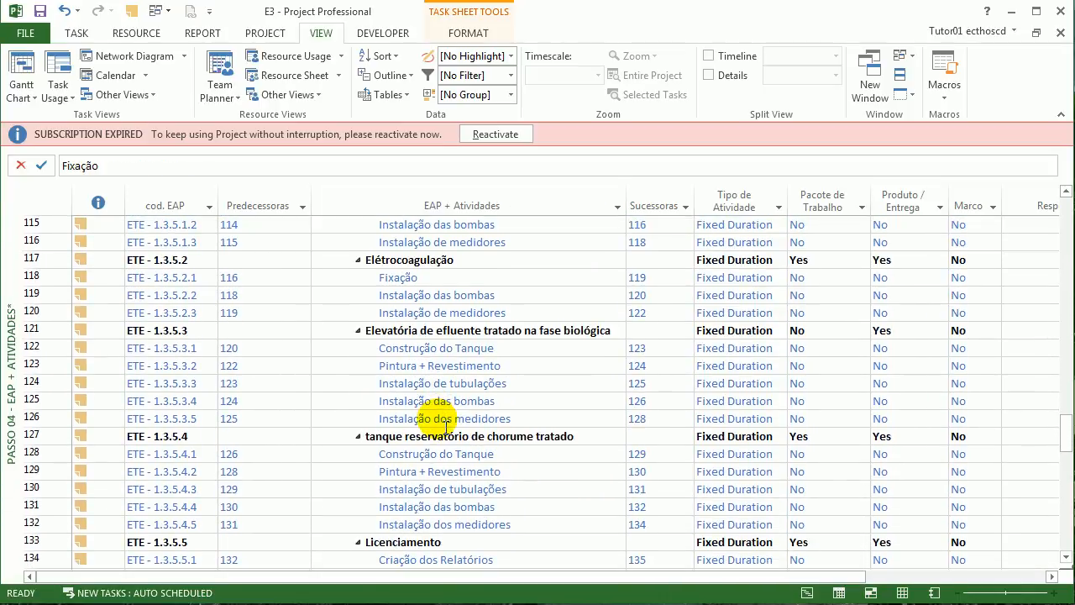
scroll(445, 424, "down", 9)
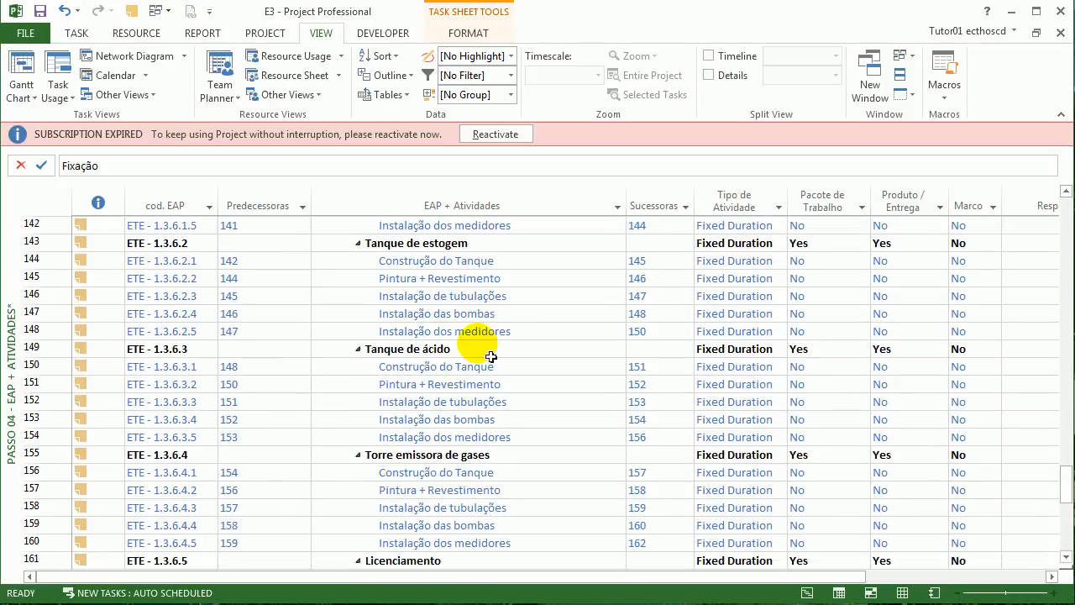
left_click(495, 314)
left_click(462, 366)
scroll(471, 368, "down", 3)
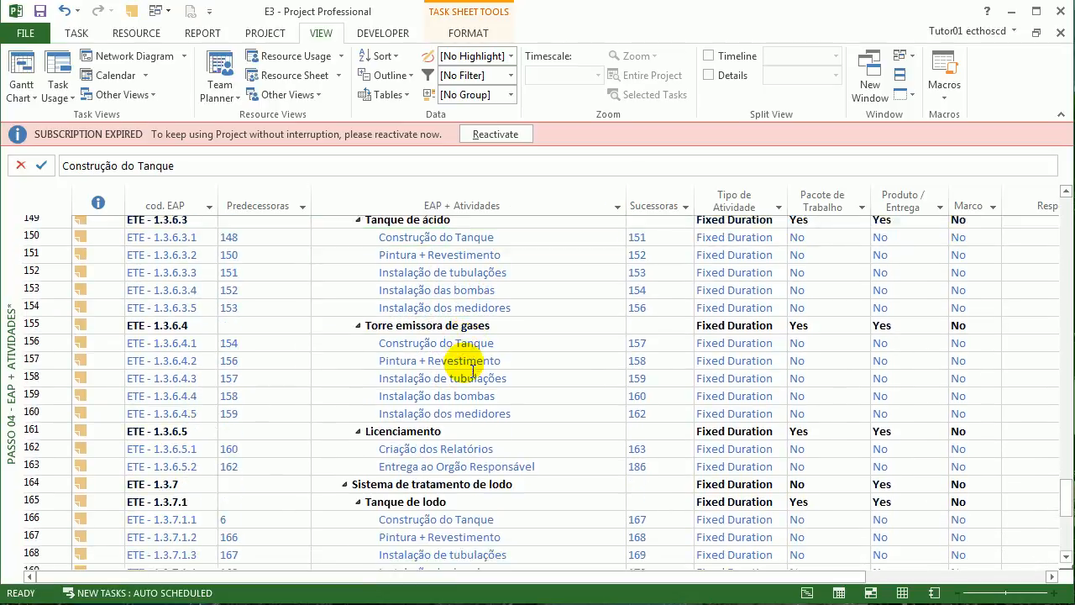
scroll(473, 370, "down", 2)
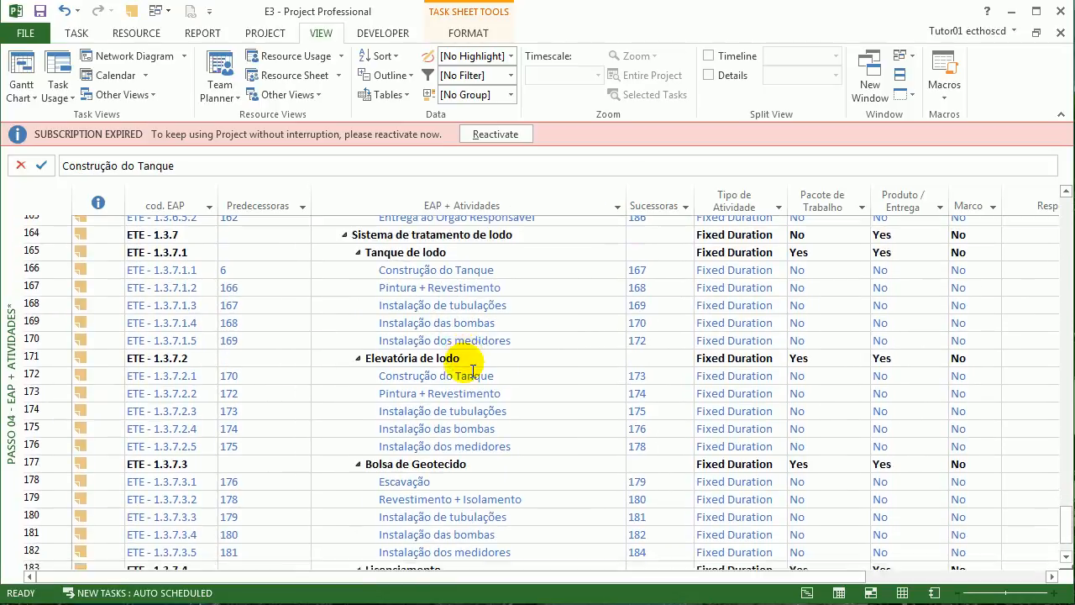
left_click(426, 420)
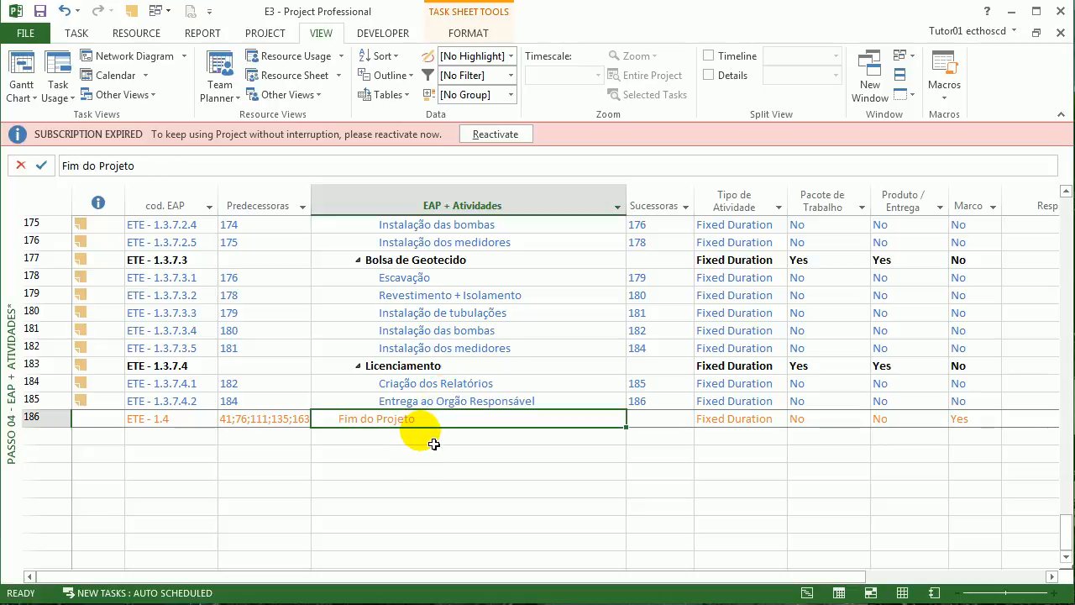
scroll(434, 443, "down", 1)
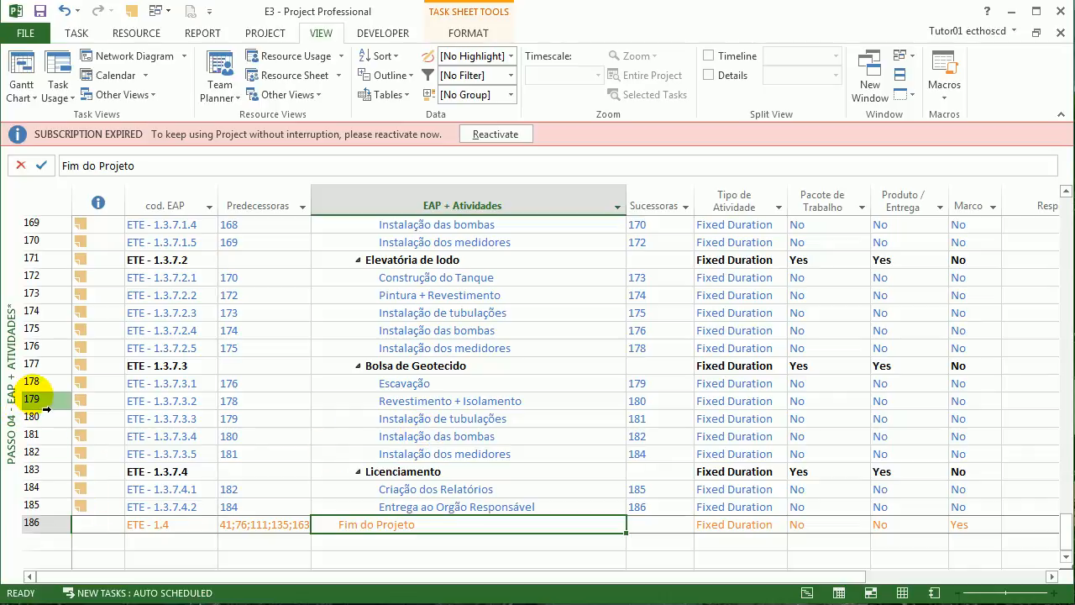
Browse the task list back up from Bolsa de Geotecido and select the Terra planagem task under Lagoas de Chorume.
left_click(510, 435)
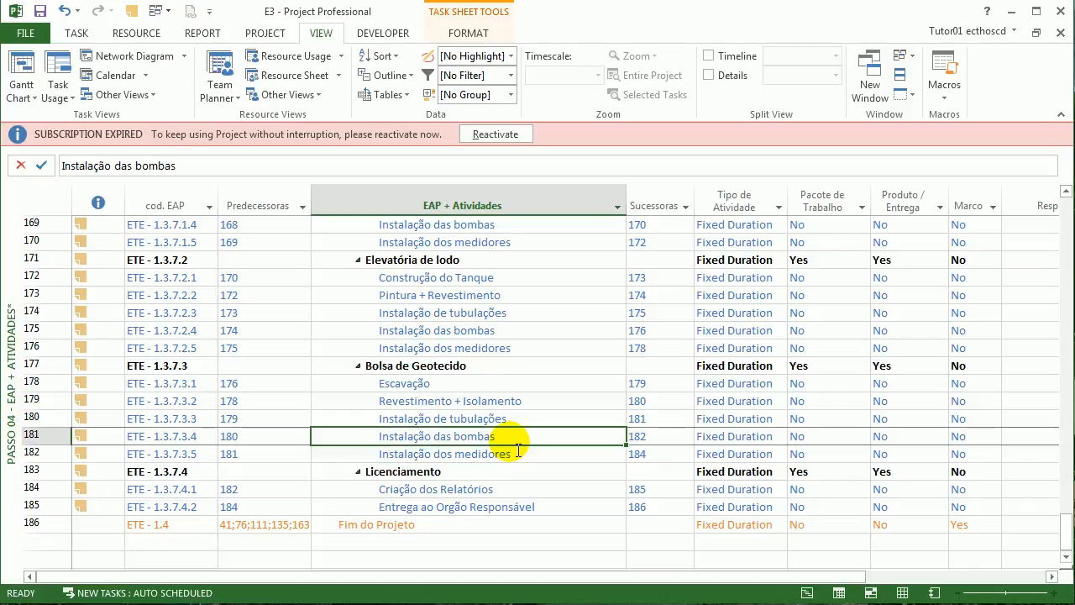
scroll(518, 450, "up", 1)
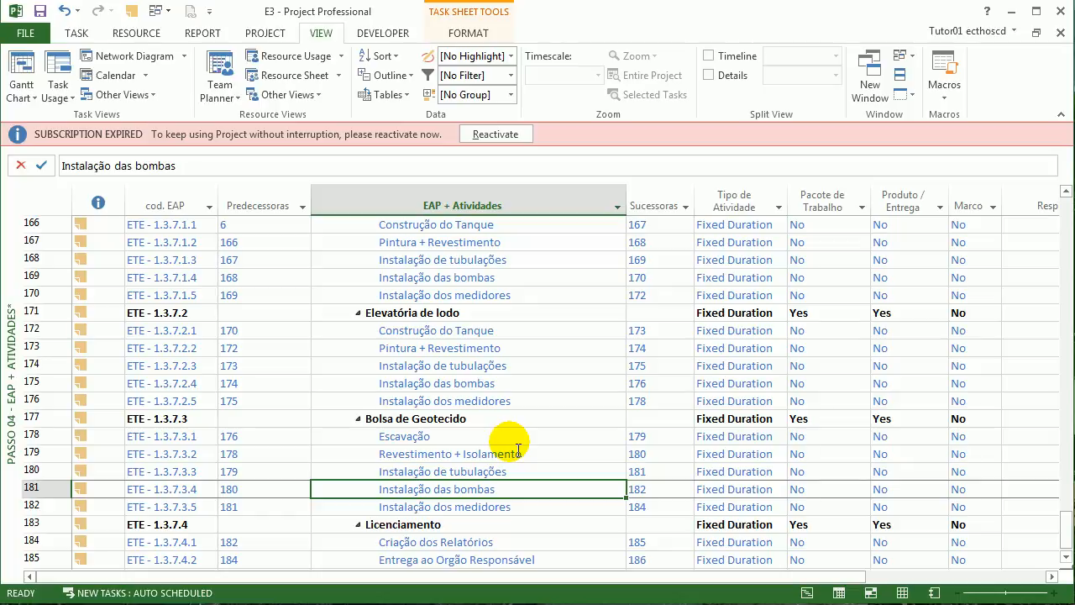
scroll(518, 449, "up", 6)
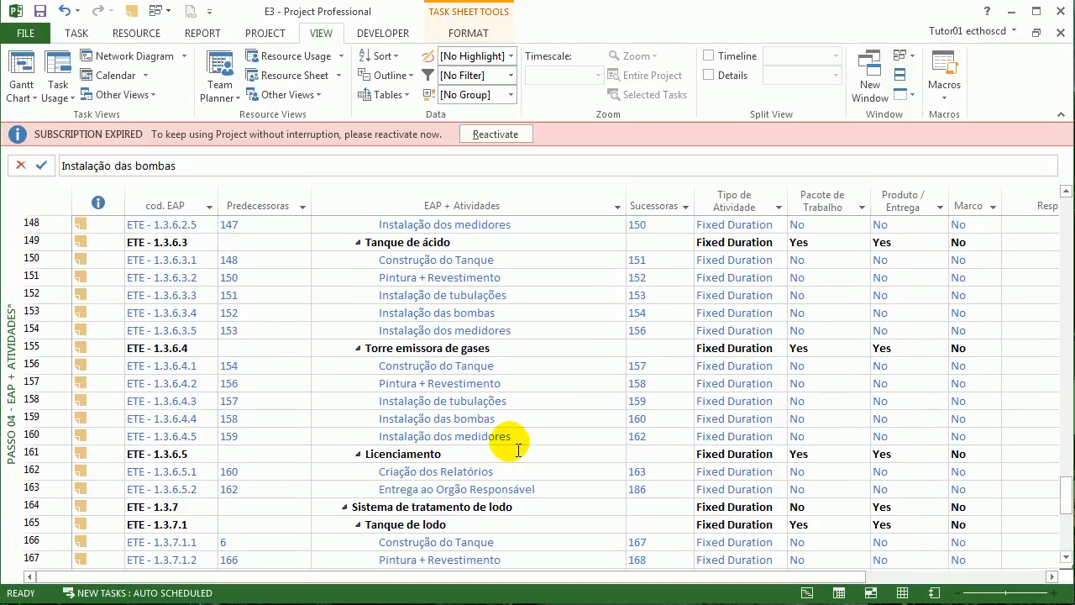
scroll(518, 449, "up", 8)
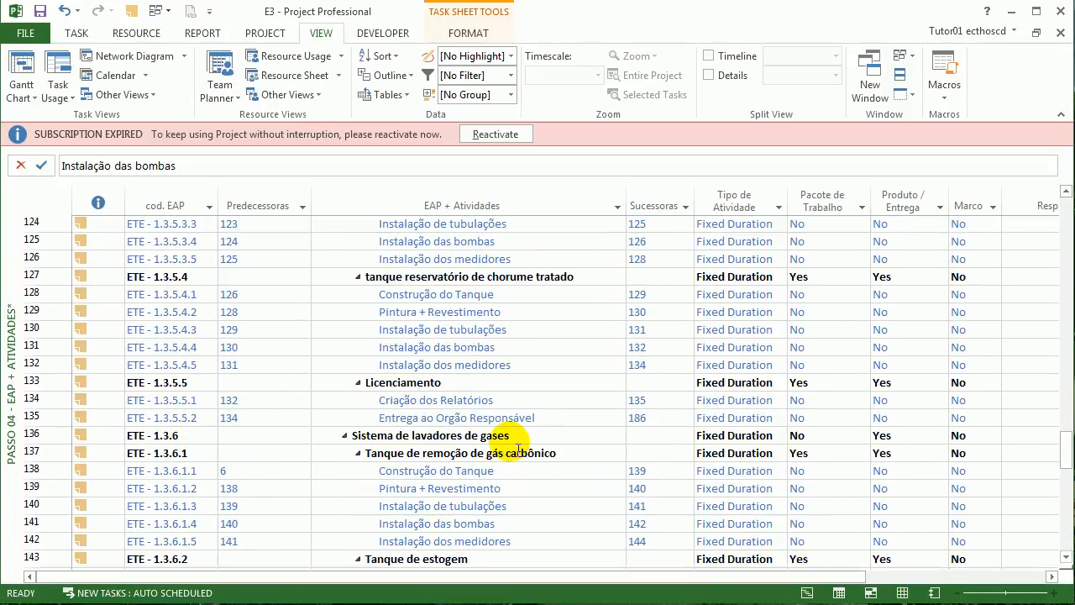
left_click(495, 401)
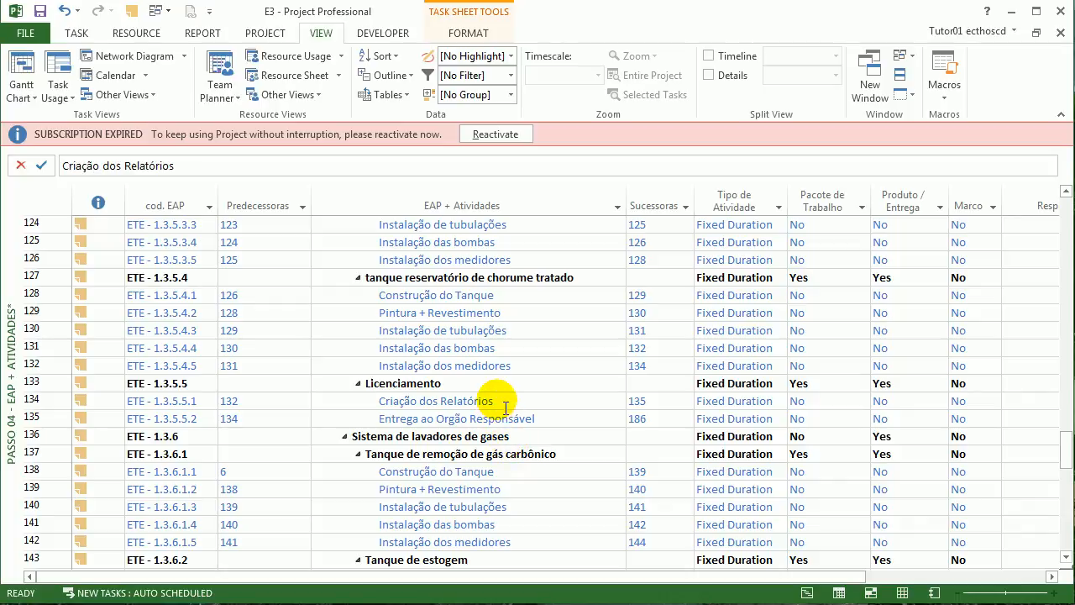
scroll(508, 410, "up", 13)
left_click(502, 400)
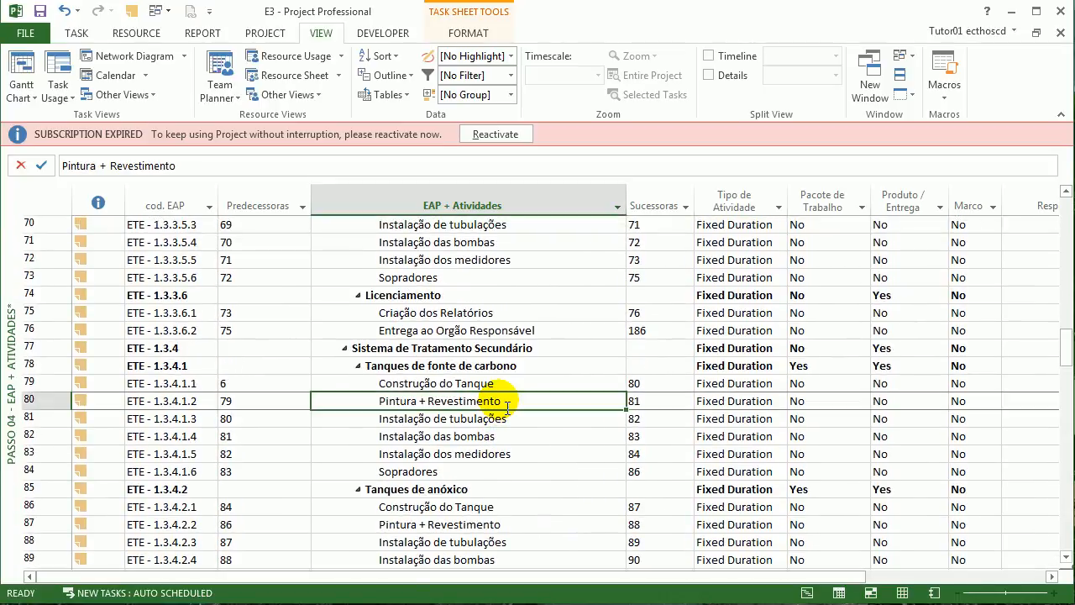
scroll(501, 400, "up", 15)
scroll(508, 405, "up", 5)
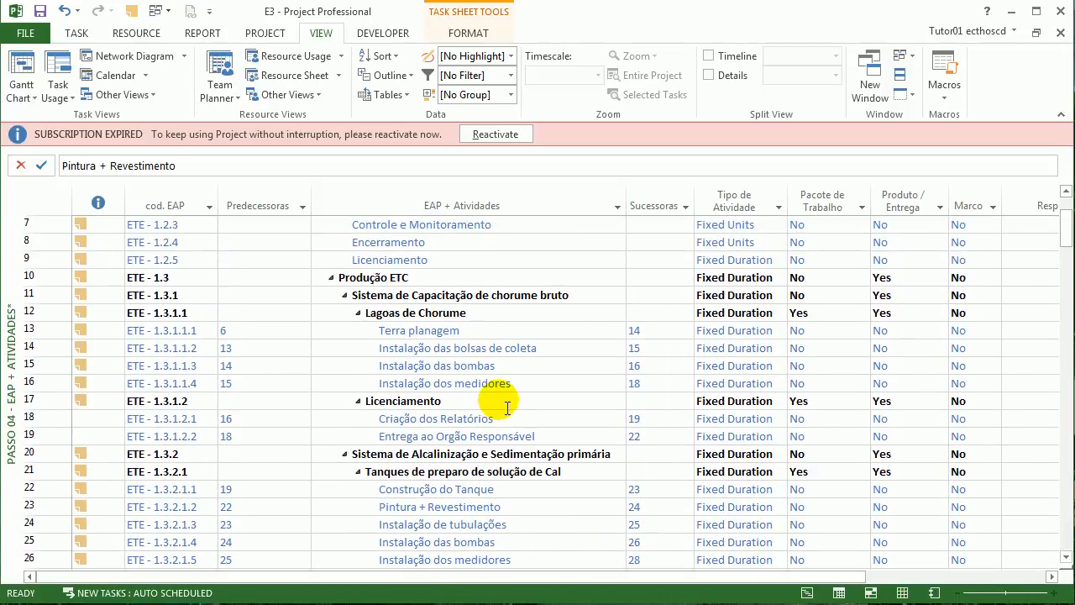
left_click(495, 331)
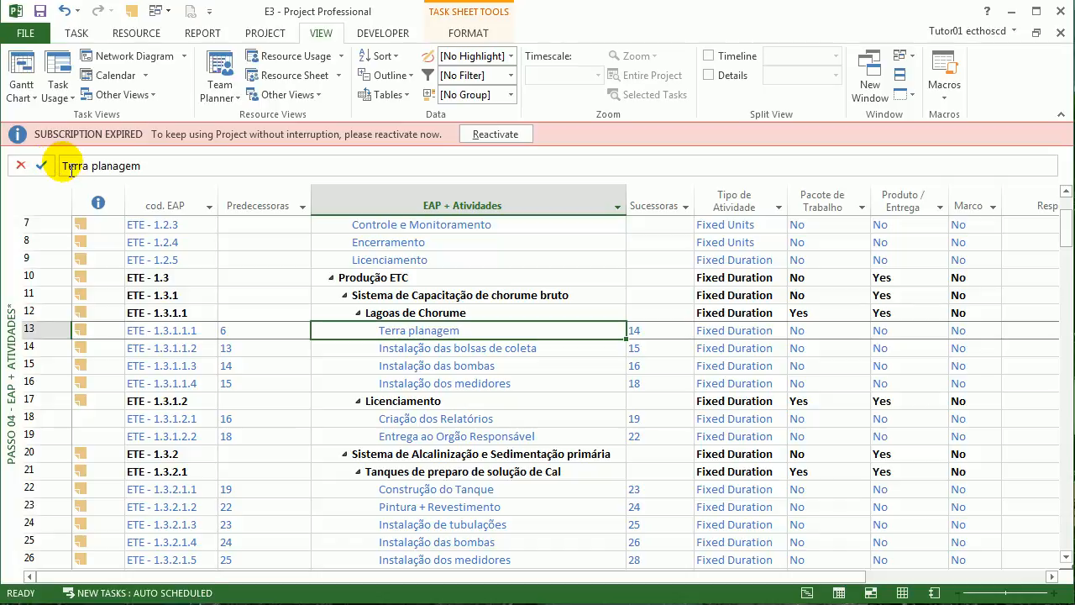
Rename the Terra planagem task under Lagoas de Chorume as "Fazer Terra planagem".
left_click(71, 168)
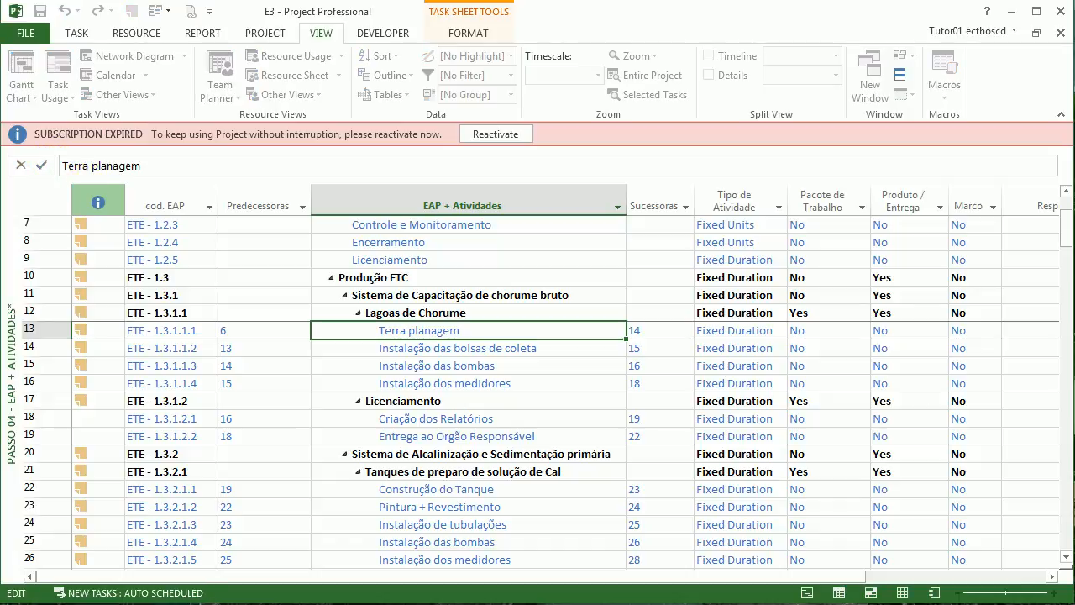
type("Faazer")
key("Return")
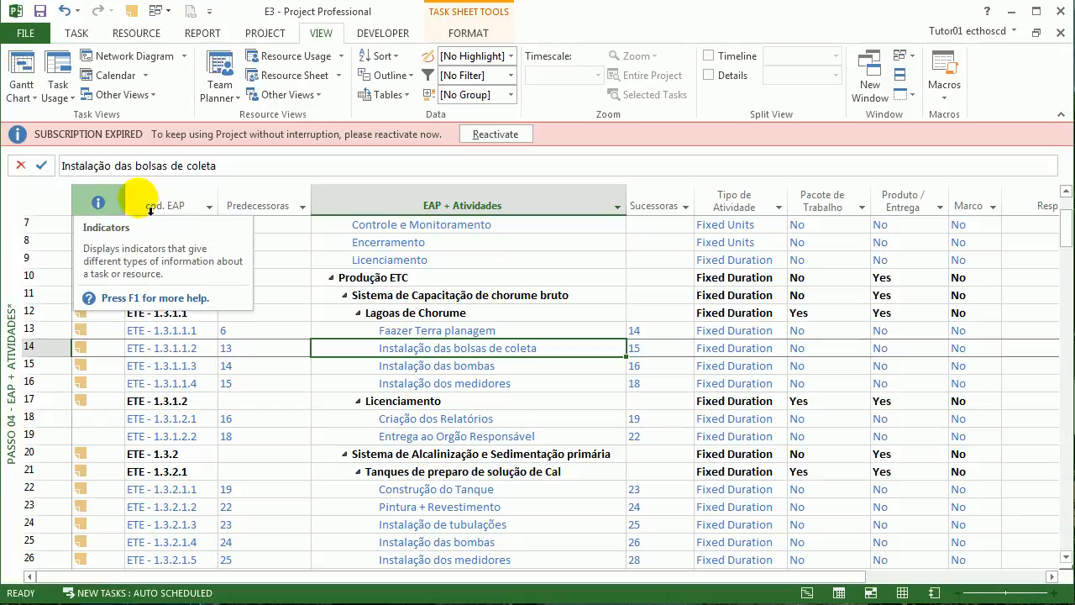
left_click(401, 314)
left_click(406, 333)
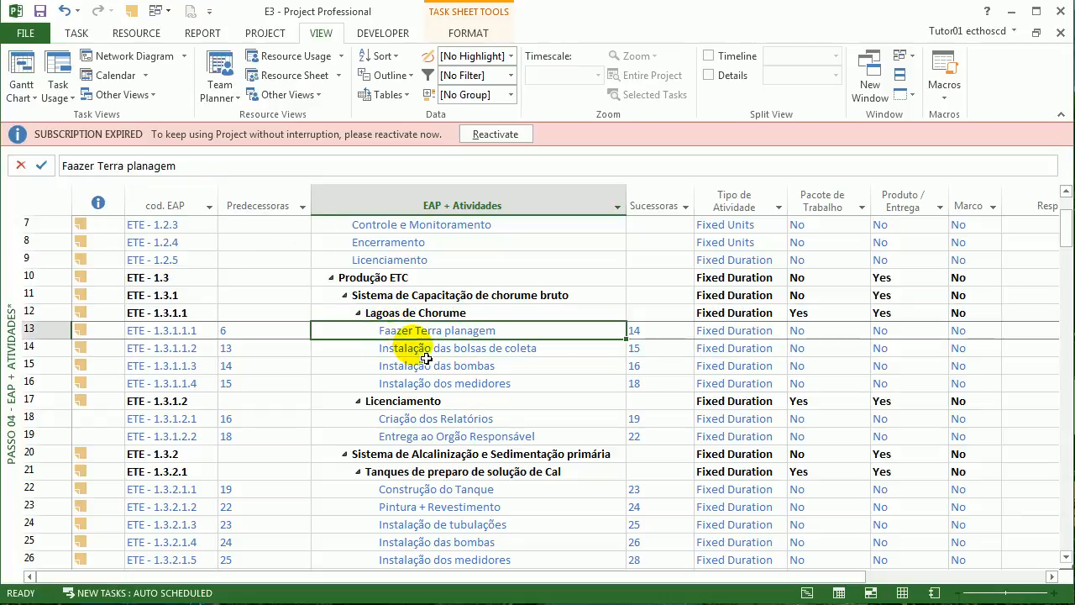
left_click(74, 166)
key("BackSpace")
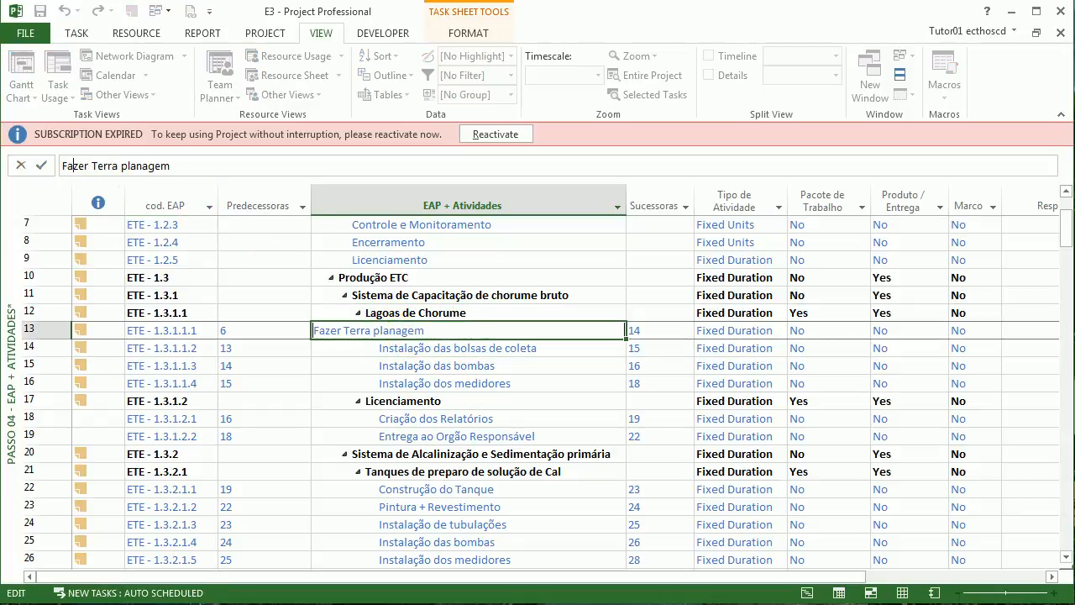
key("Return")
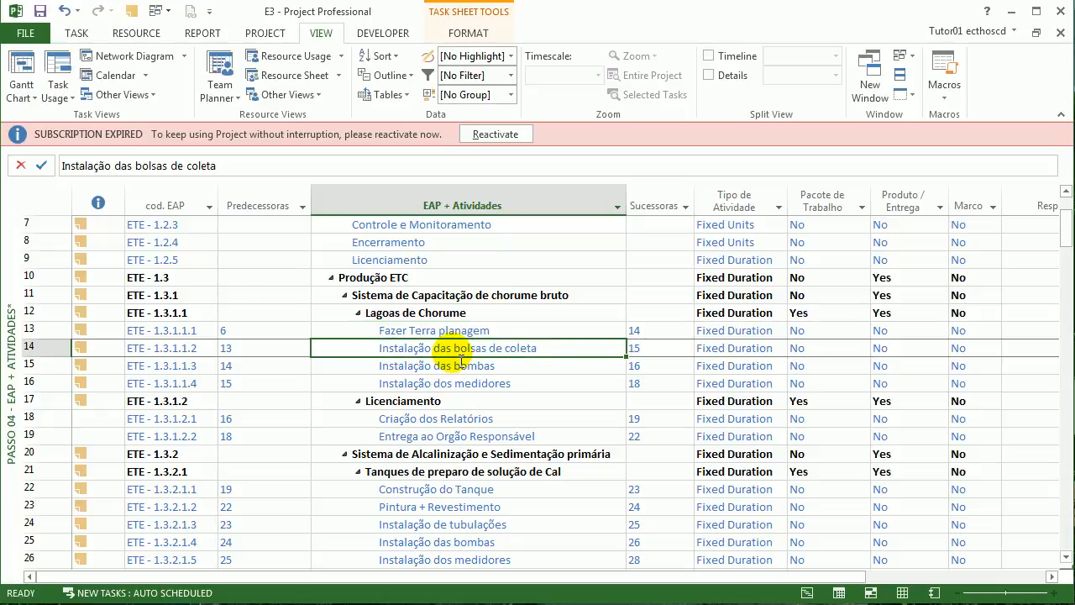
Rename the Instalação das bolsas de coleta task under Lagoas de Chorume as "Instalar as bolsas de coleta".
left_click(108, 165)
key("BackSpace")
key("BackSpace")
key("BackSpace")
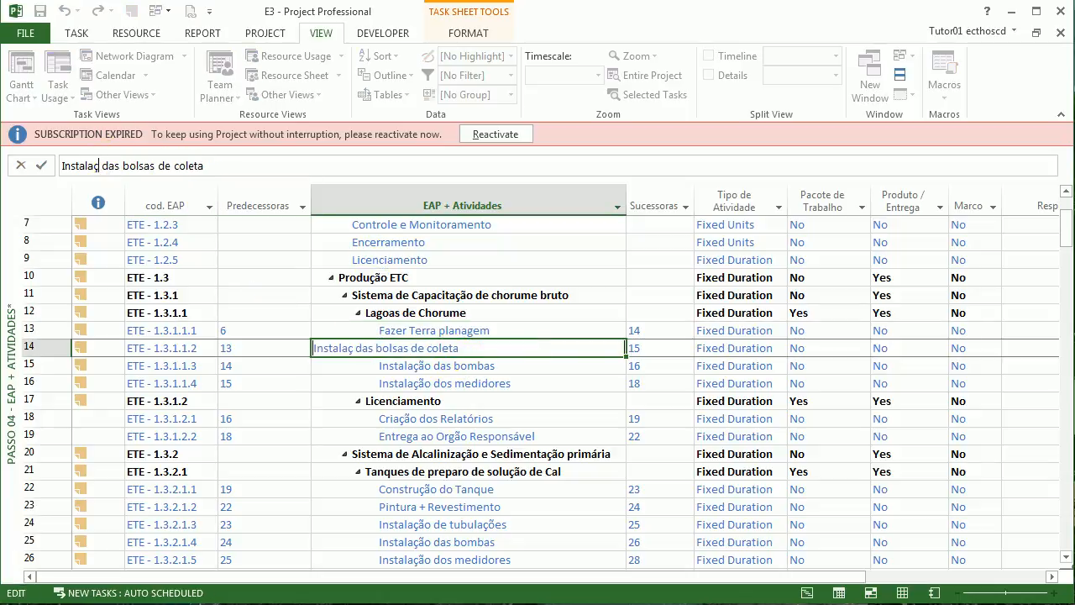
key("Return")
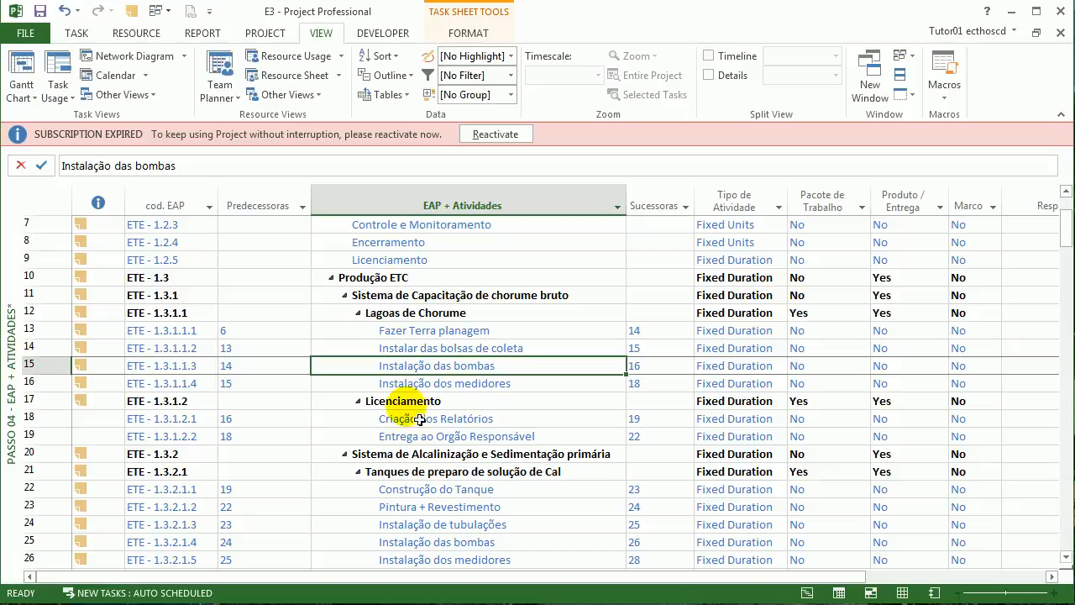
left_click(454, 349)
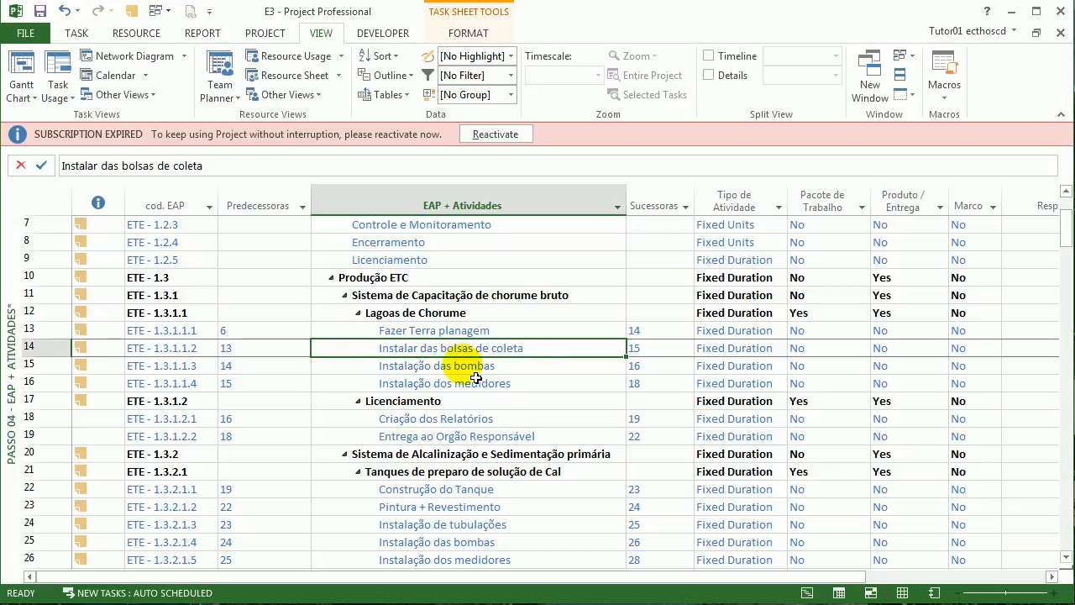
left_click(424, 330)
left_click(429, 347)
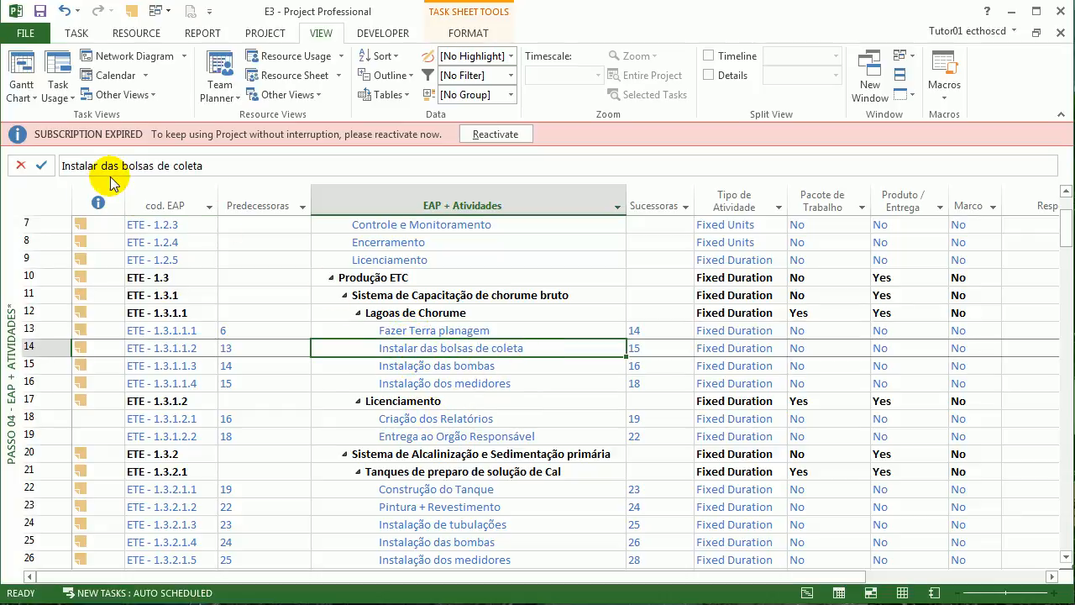
key("Left")
key("BackSpace")
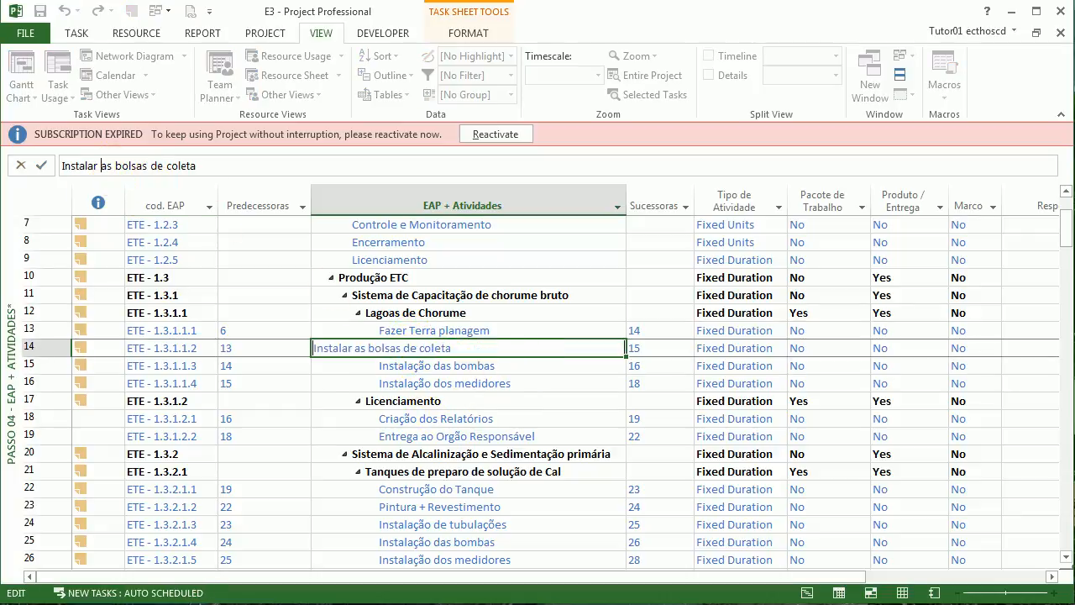
key("Return")
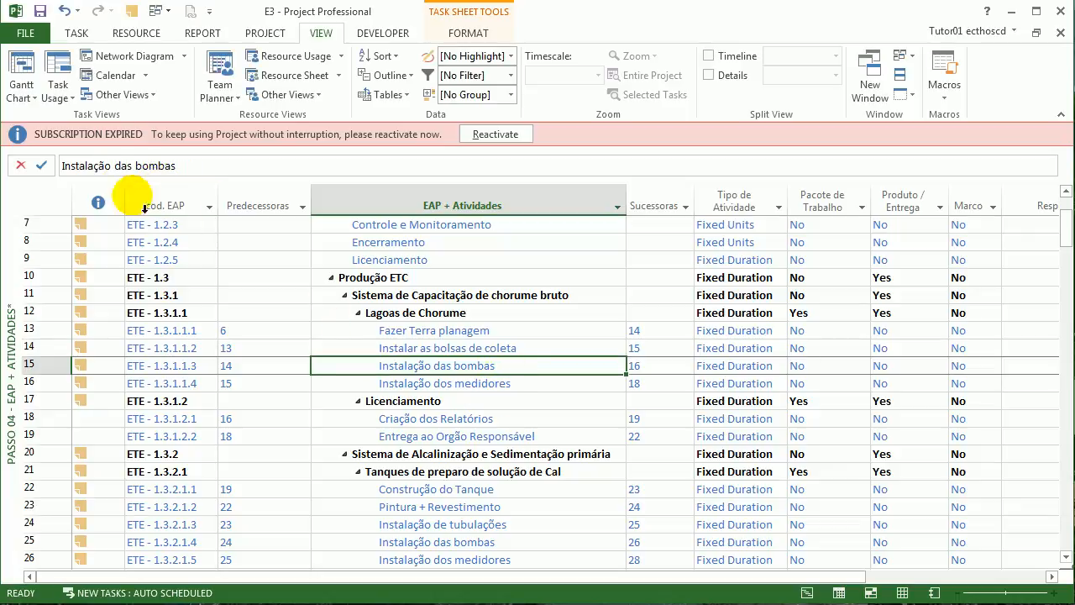
Rename the Instalação das bombas task under Lagoas de Chorume as "Instalar as bombas".
left_click(131, 168)
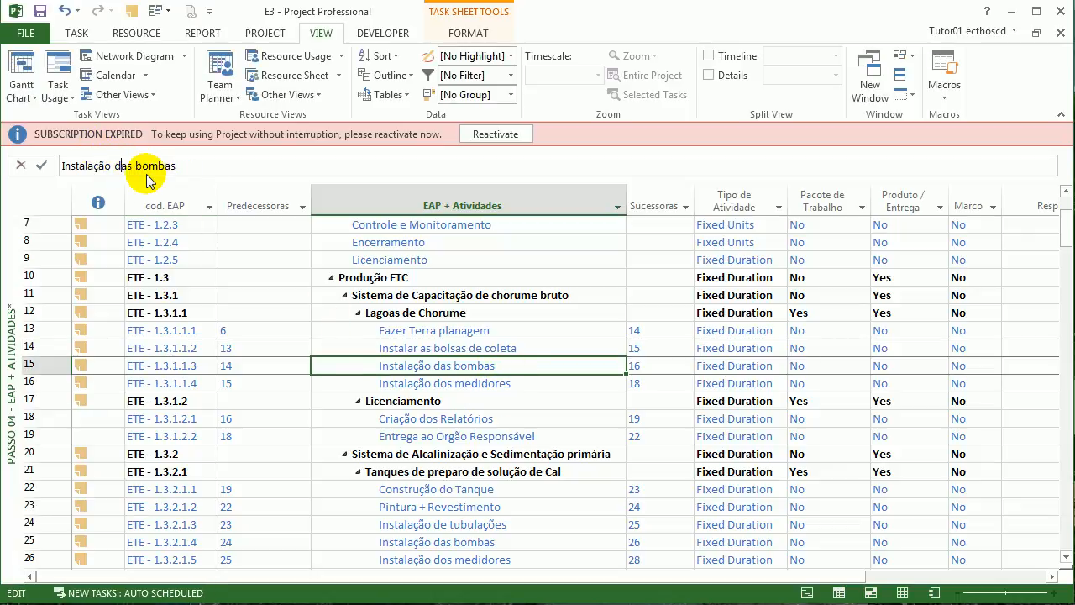
key("BackSpace")
key("BackSpace")
key("BackSpace")
key("BackSpace")
type("r")
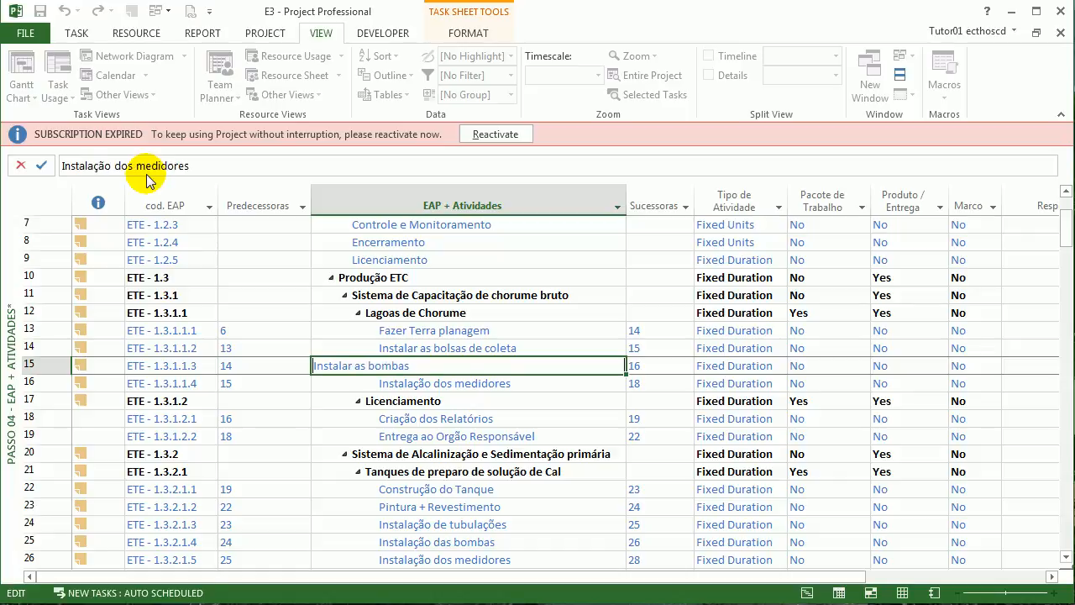
key("Return")
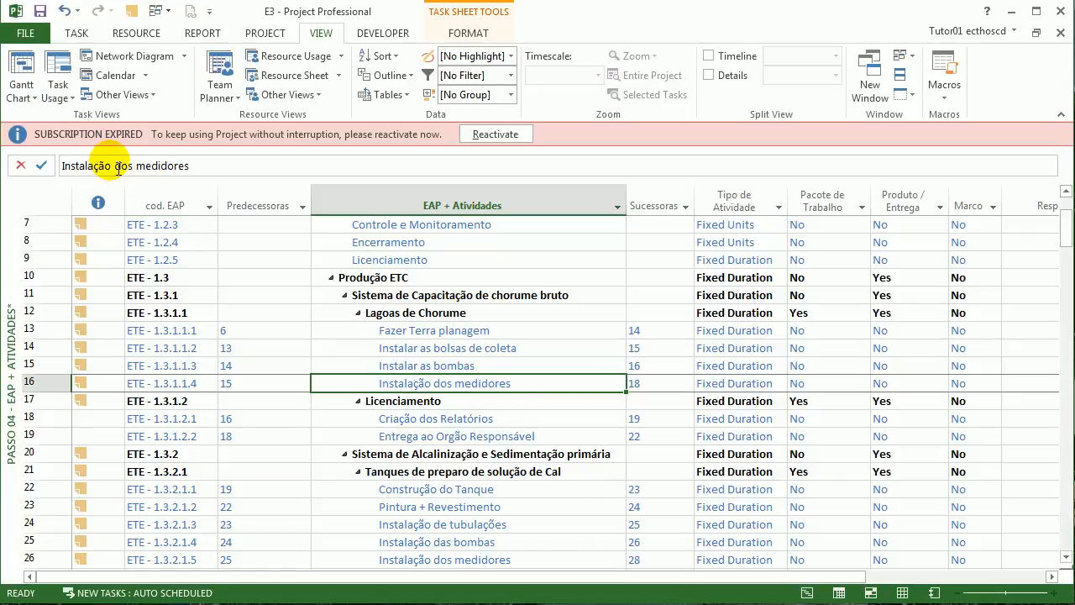
Rename the Instalação dos medidores task under Lagoas de Chorume as "Instalar os medidores".
left_click(116, 167)
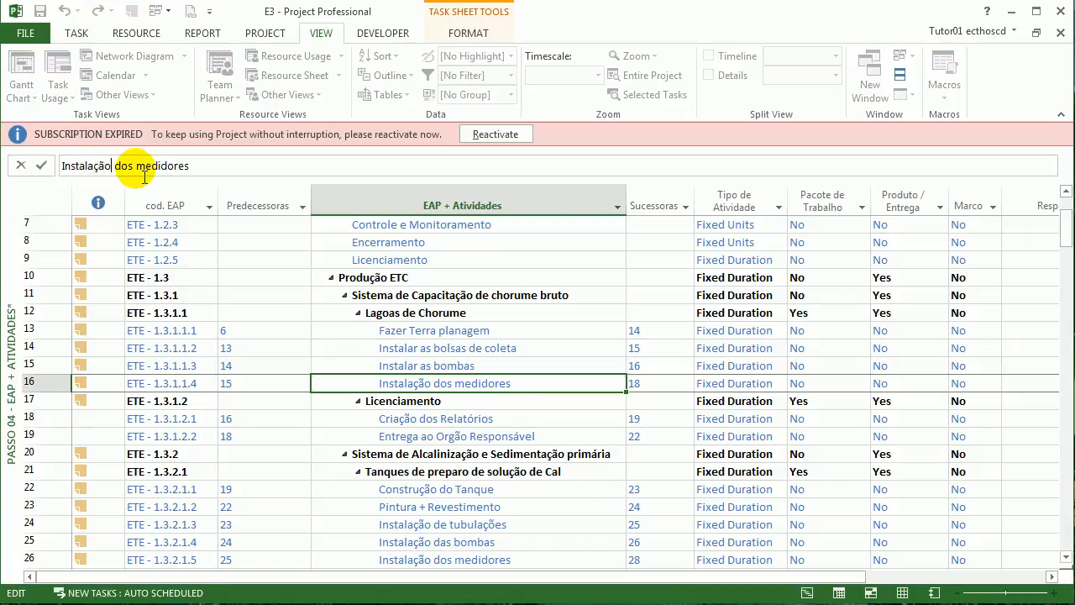
key("BackSpace")
key("BackSpace")
key("BackSpace")
type("r")
key("Delete")
key("Return")
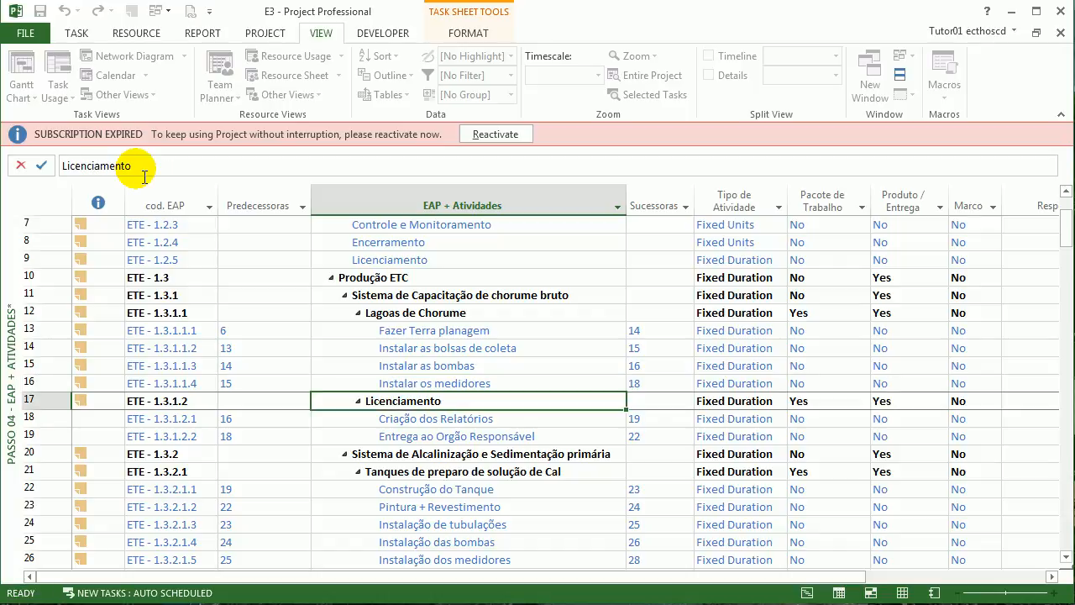
Examine the Pacote de Trabalho and Produto / Entrega values of Licenciamento and Sistema de Alcalinização e Sedimentação primária, plus the Criação dos Relatórios task.
left_click(449, 418)
left_click(396, 401)
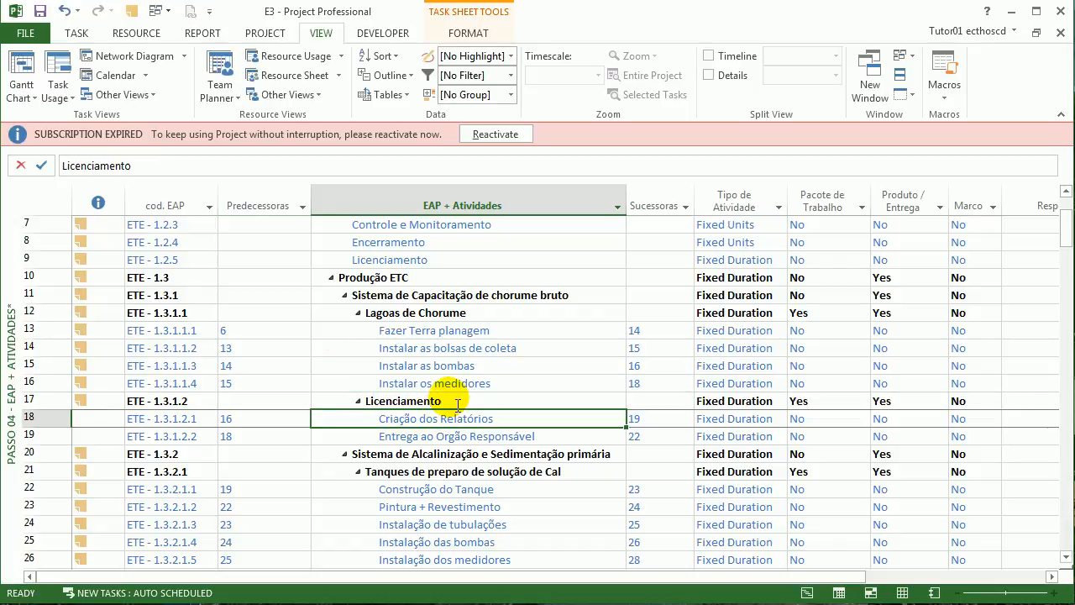
left_click(827, 401)
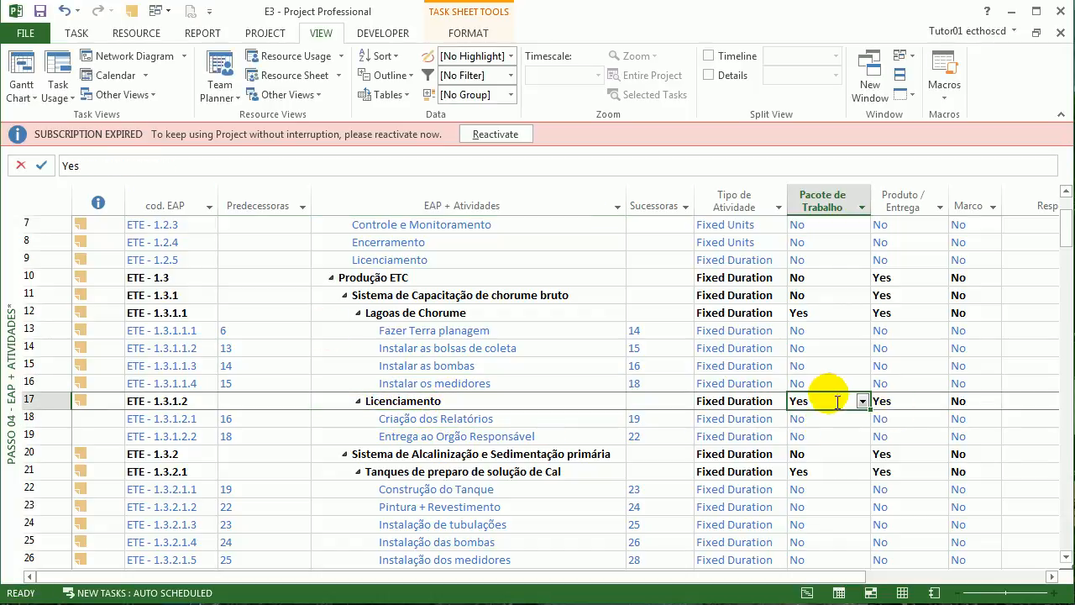
left_click(902, 201)
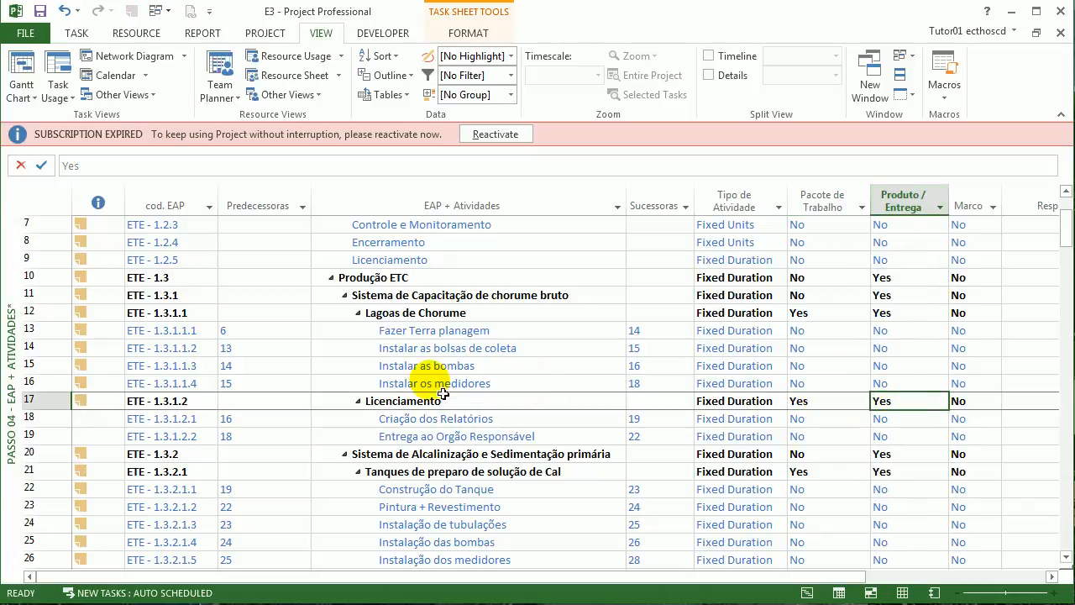
left_click(487, 420)
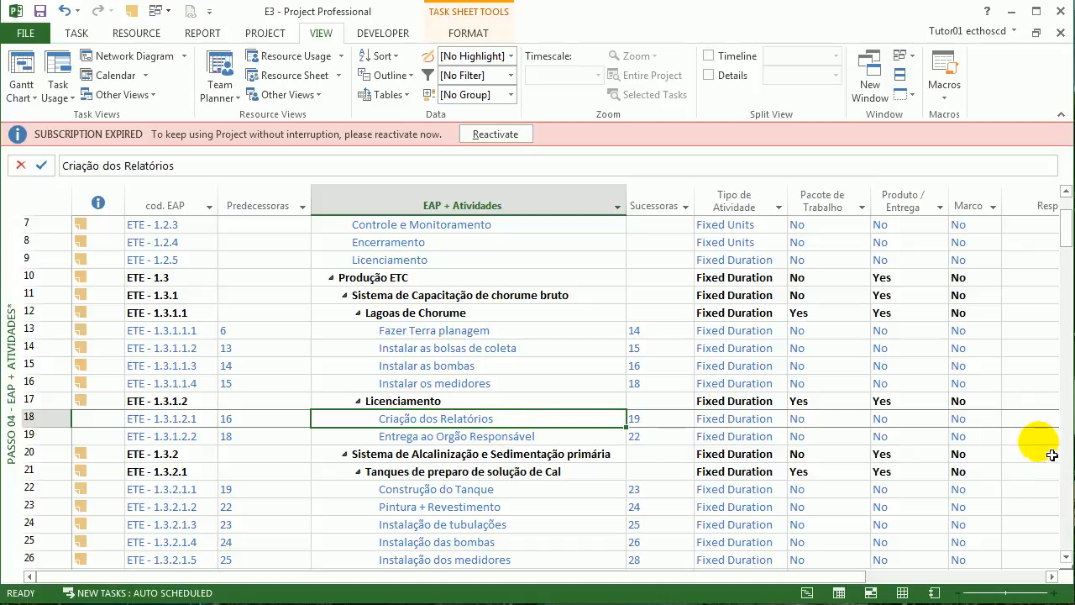
left_click(924, 402)
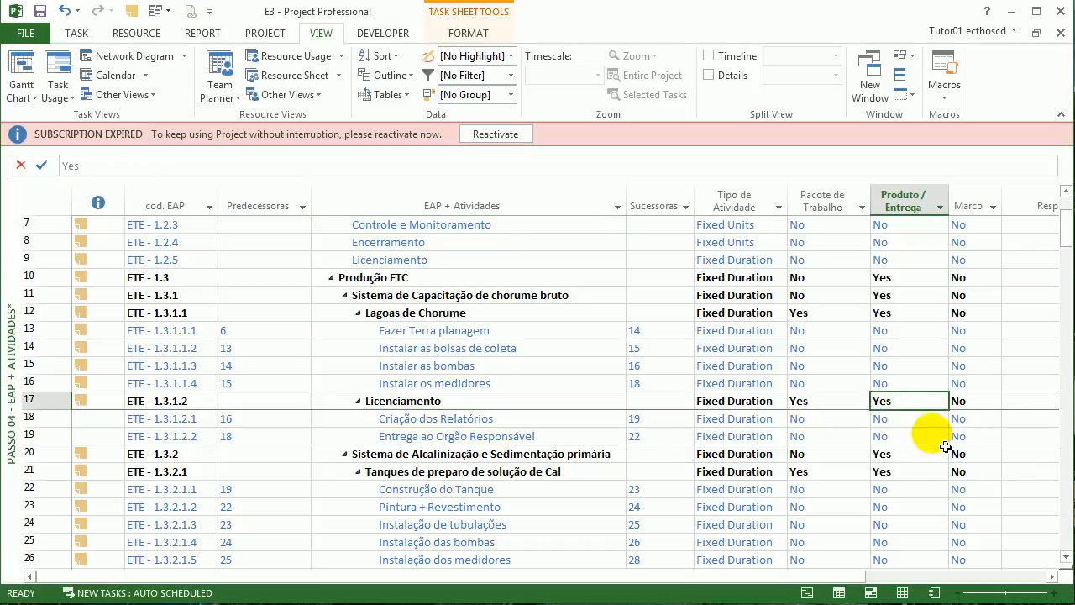
left_click(844, 402)
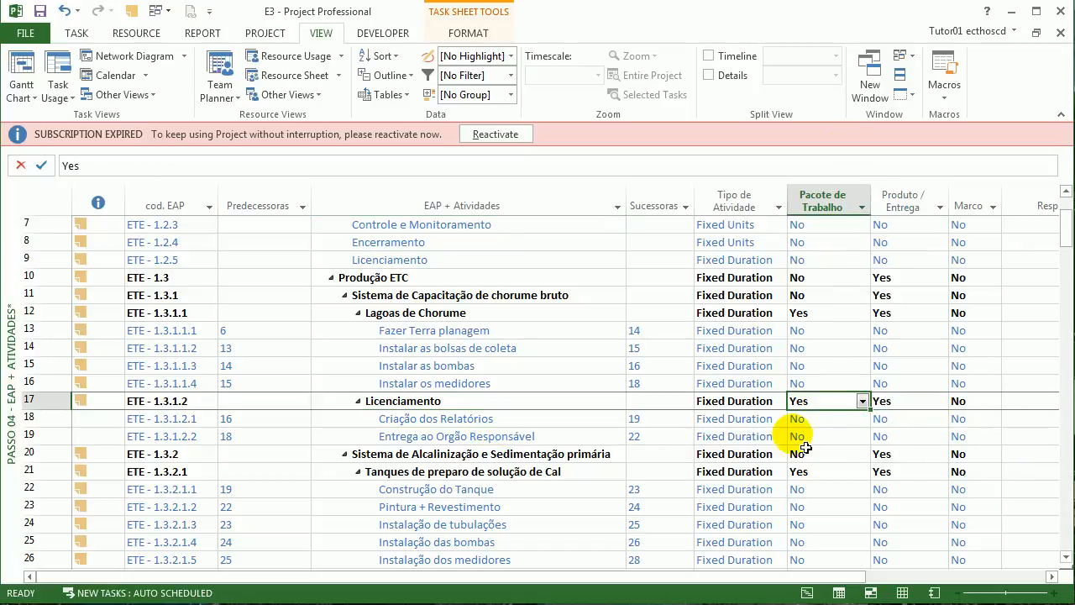
left_click(441, 419)
left_click(462, 453)
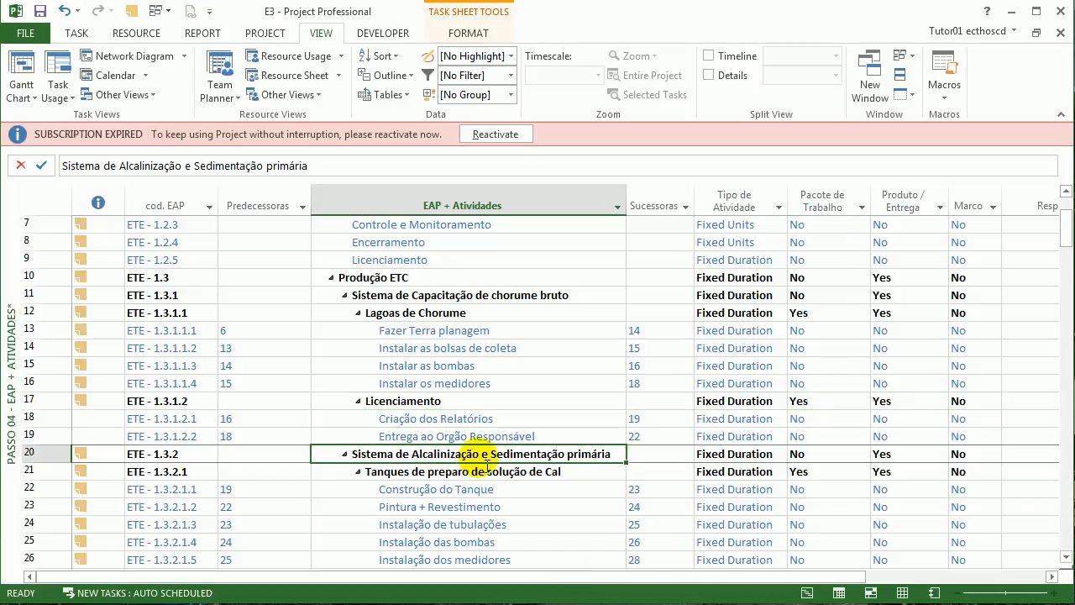
left_click(811, 454)
left_click(894, 454)
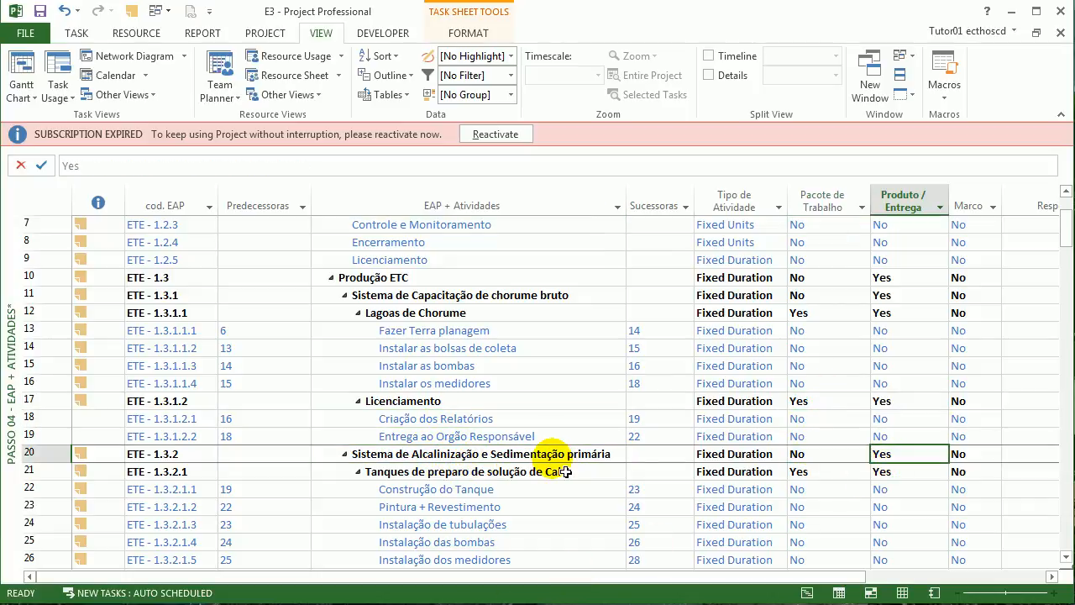
left_click(500, 418)
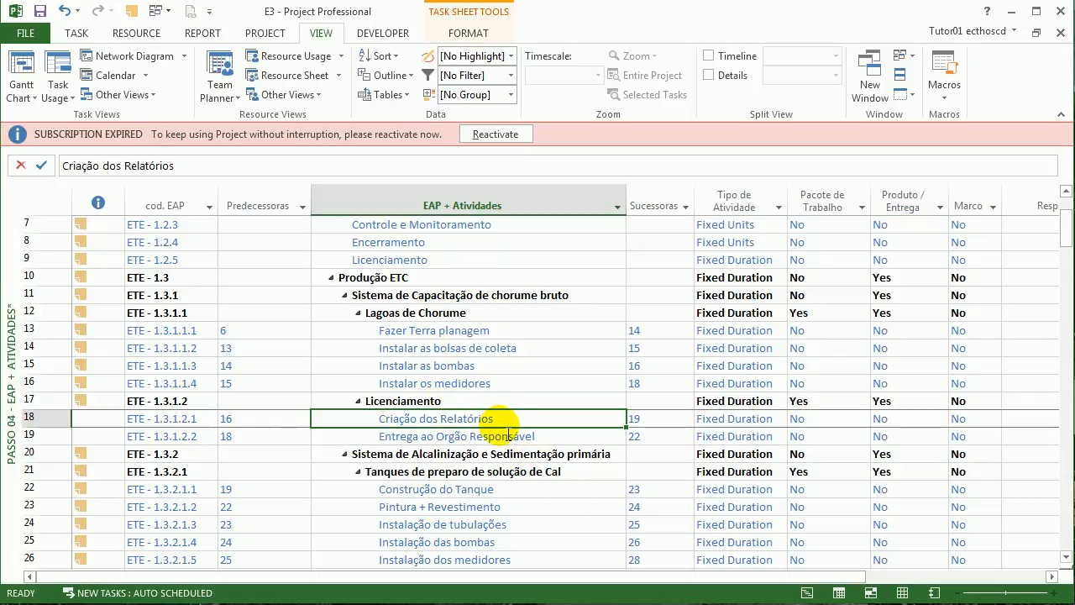
Compare the Tanques de preparo de solução de Cal and Tanques de alcalinização summary tasks and their Construção do Tanque subtasks.
scroll(473, 477, "down", 1)
left_click(463, 437)
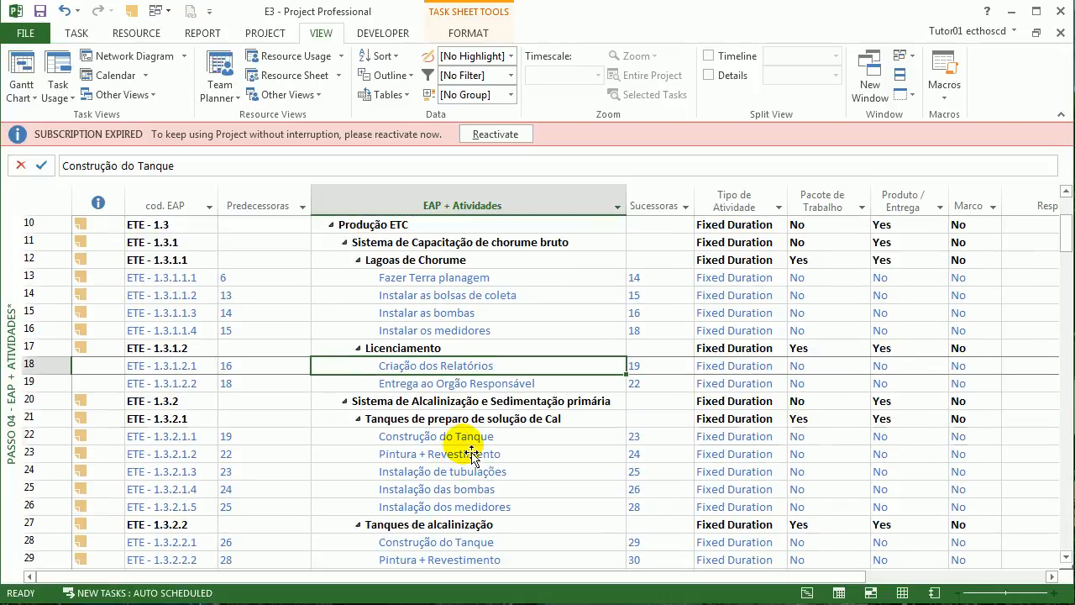
scroll(483, 477, "down", 2)
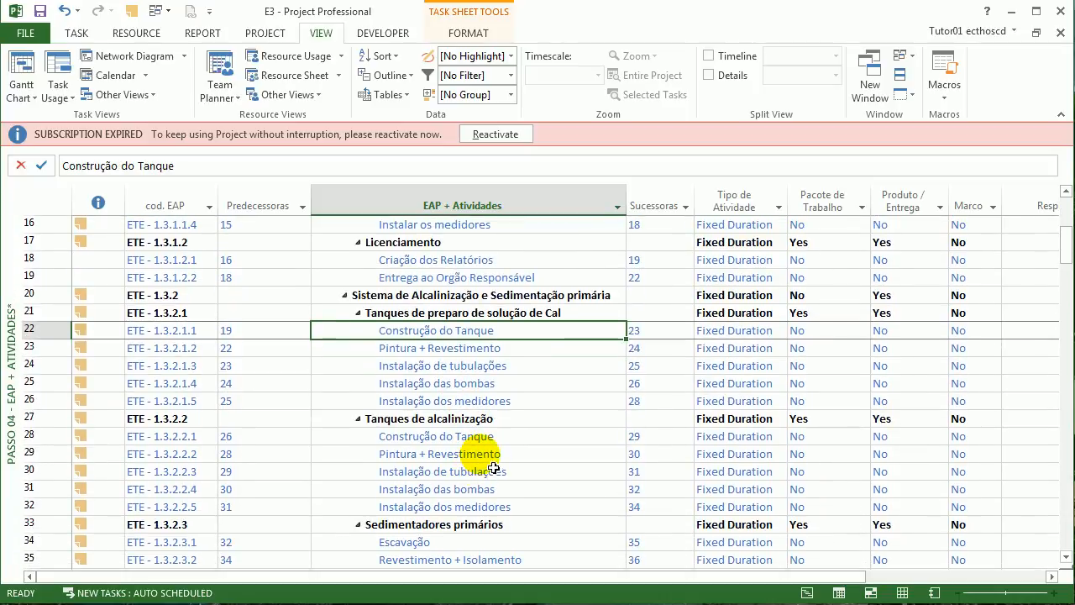
left_click(492, 439)
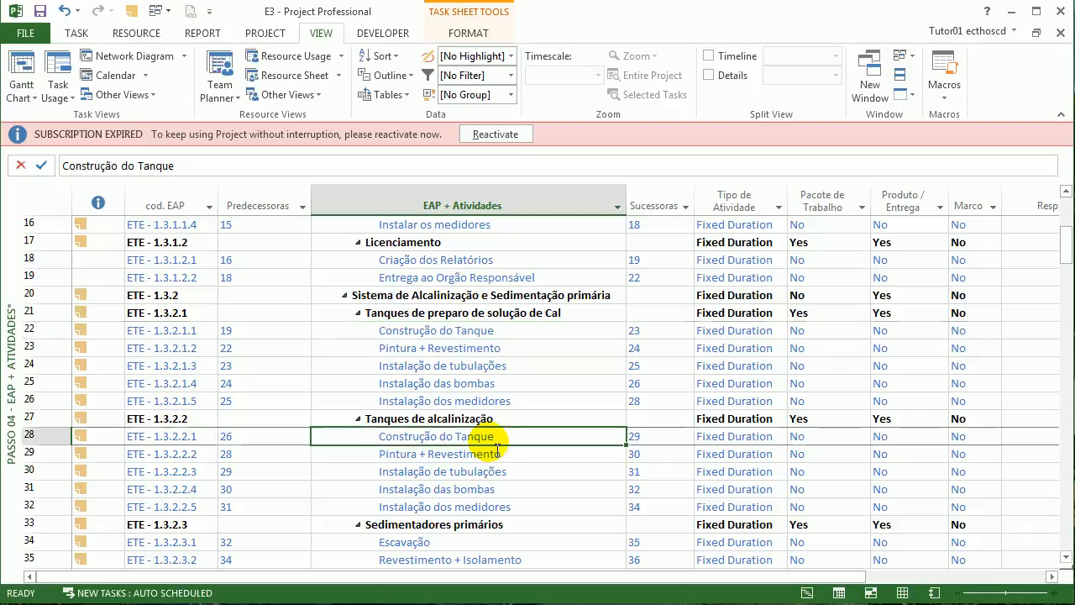
left_click(493, 332)
left_click(514, 313)
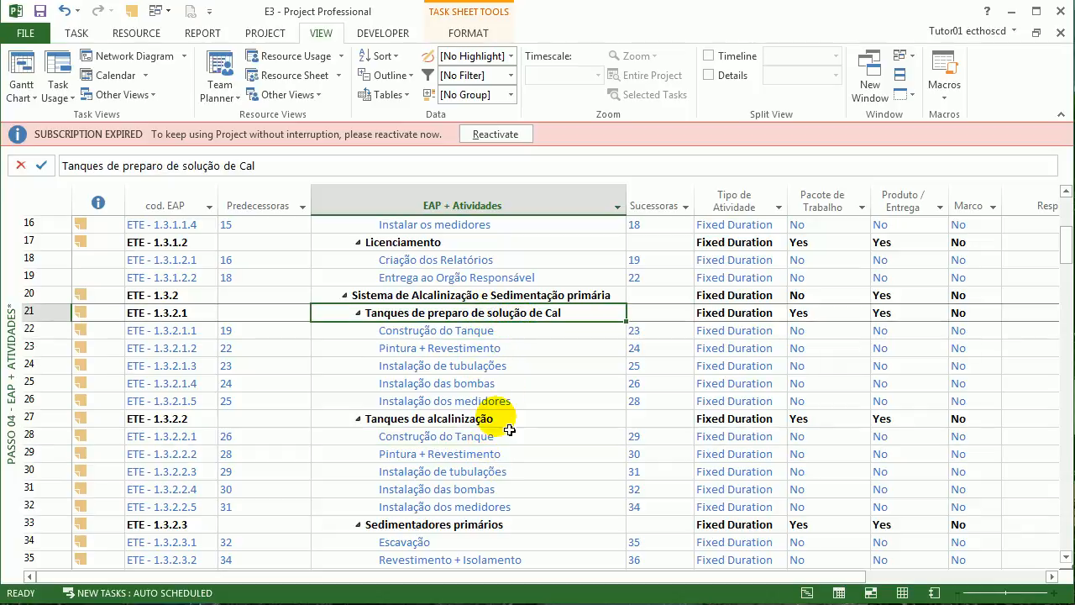
left_click(507, 424)
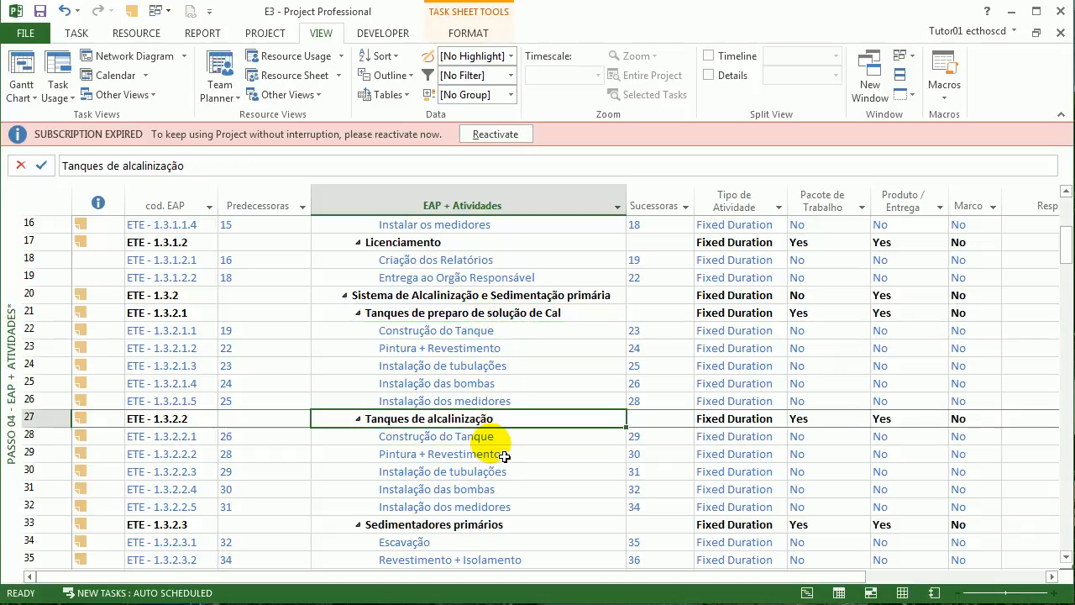
left_click(498, 332)
left_click(492, 316)
left_click(487, 420)
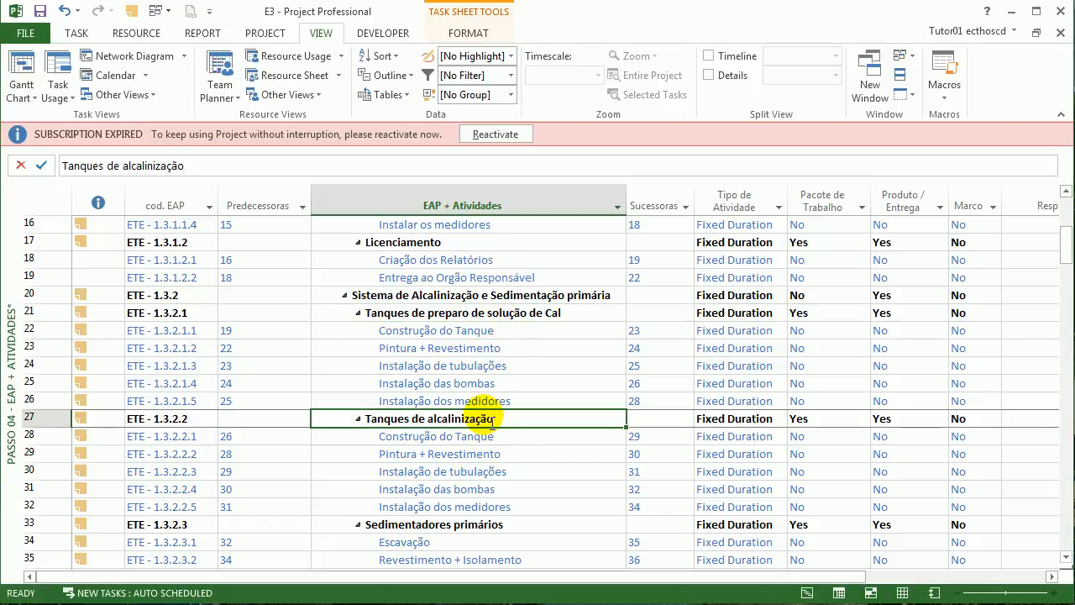
left_click(514, 314)
left_click(514, 420)
left_click(511, 315)
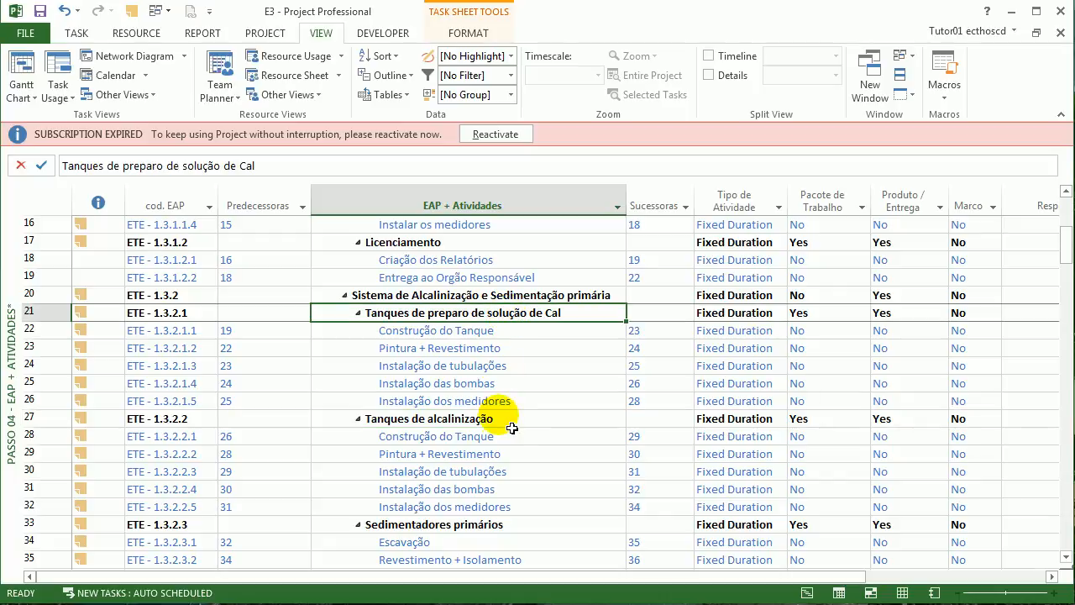
left_click(507, 436)
left_click(508, 331)
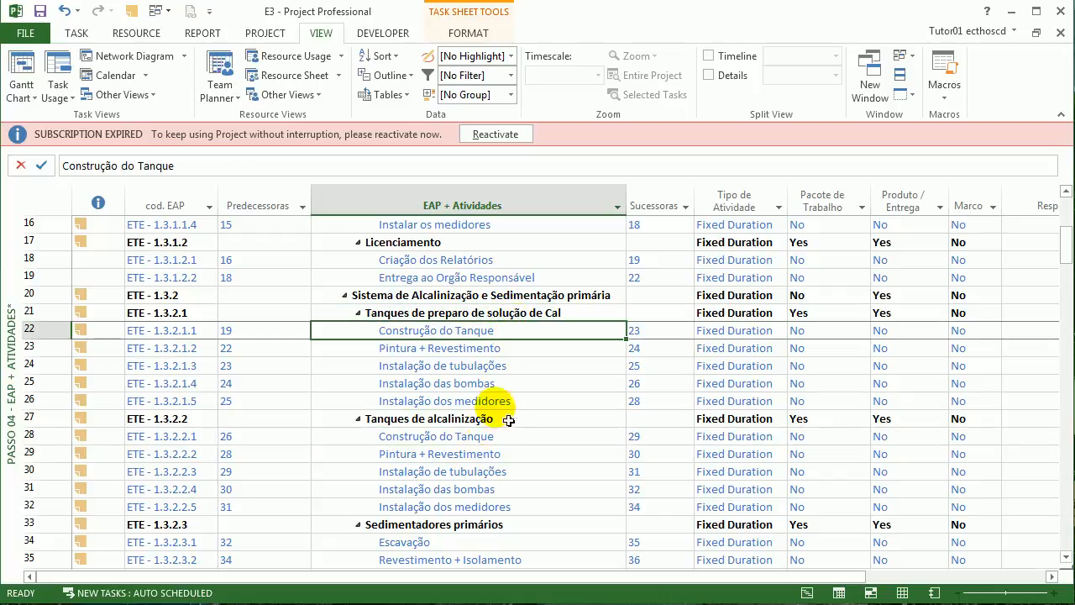
left_click(512, 437)
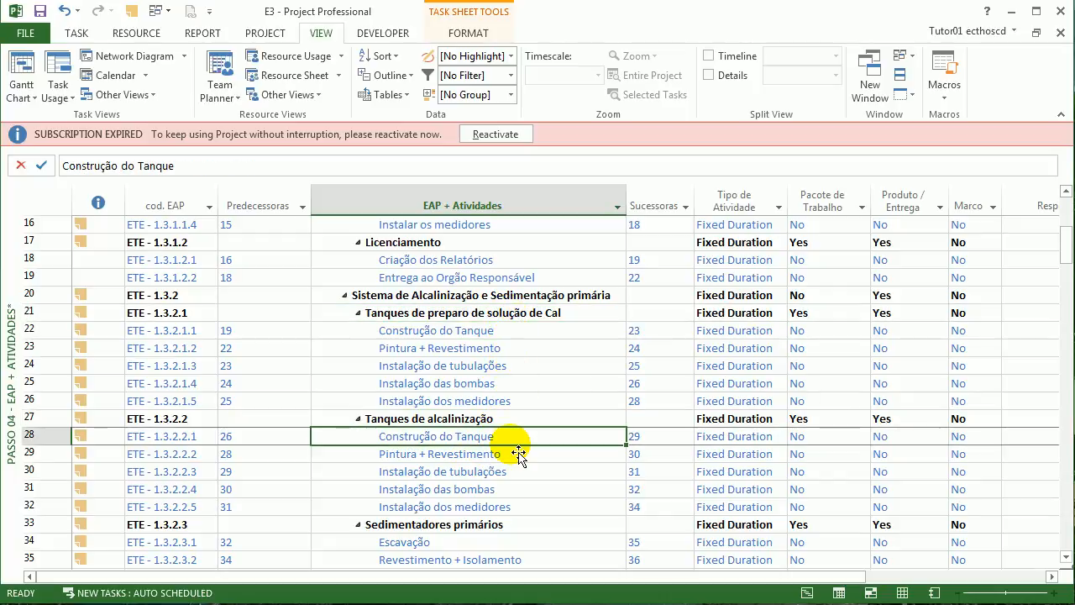
left_click(487, 330)
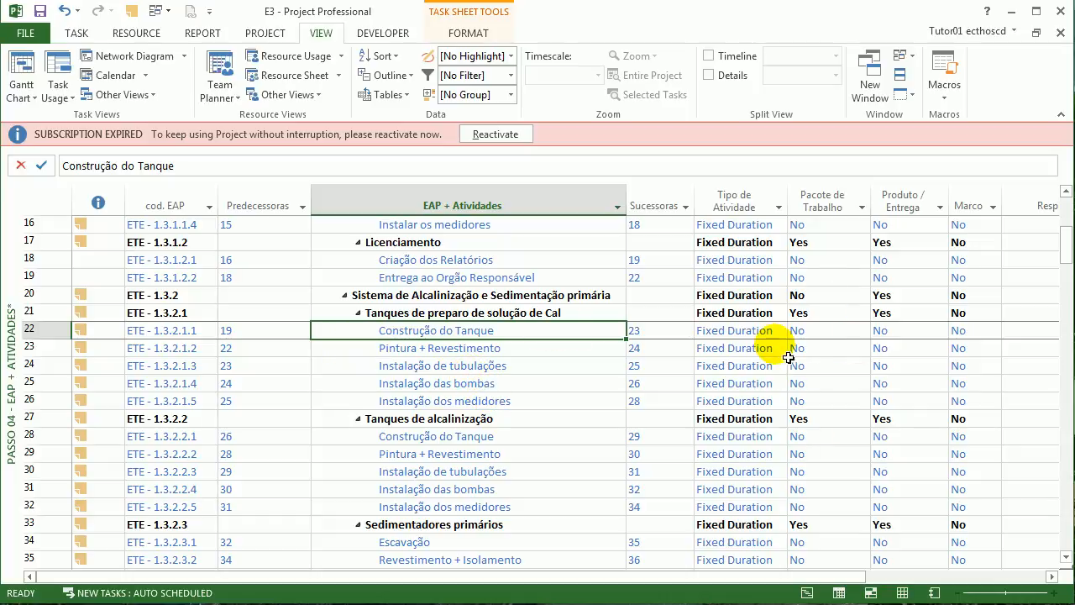
Rename the Construção do Tanque task under Tanques de preparo de solução de Cal as "Construção do Tanque de preparo de solução de cal".
left_click(487, 313)
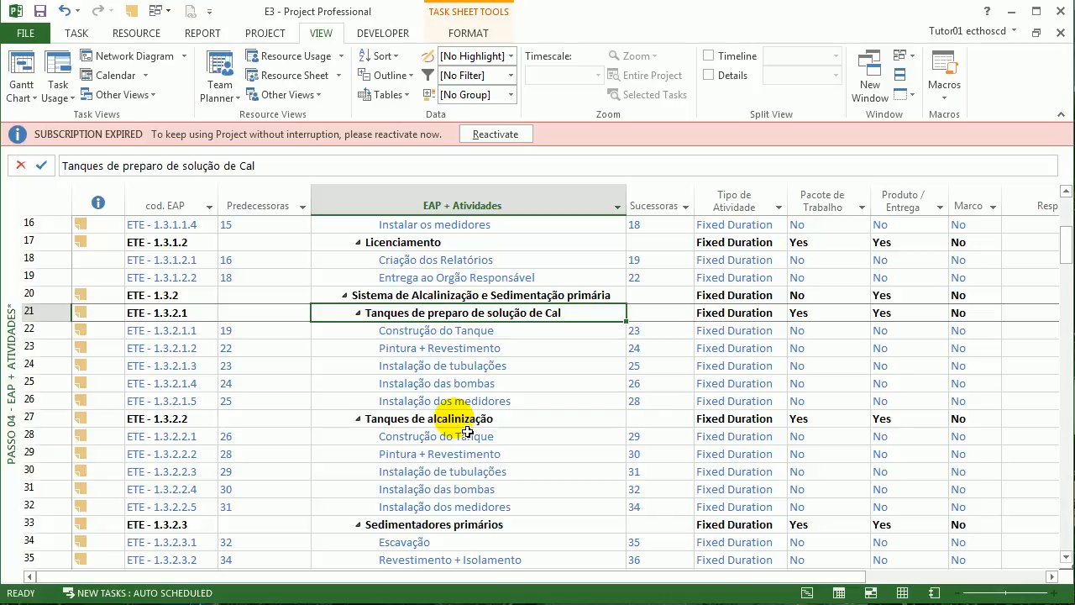
left_click(462, 421)
left_click(488, 314)
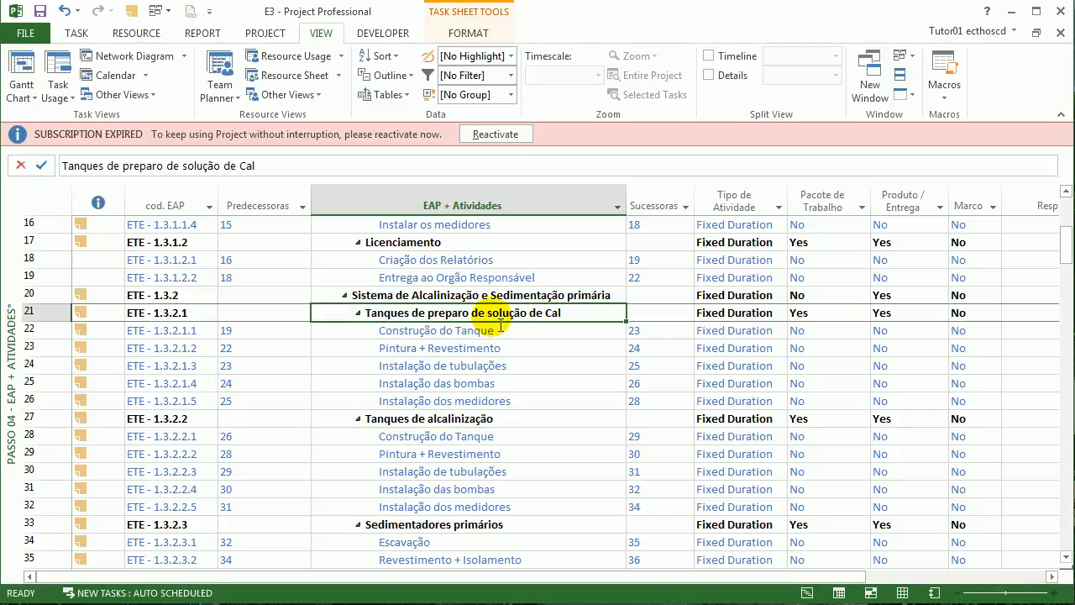
left_click(470, 420)
left_click(509, 334)
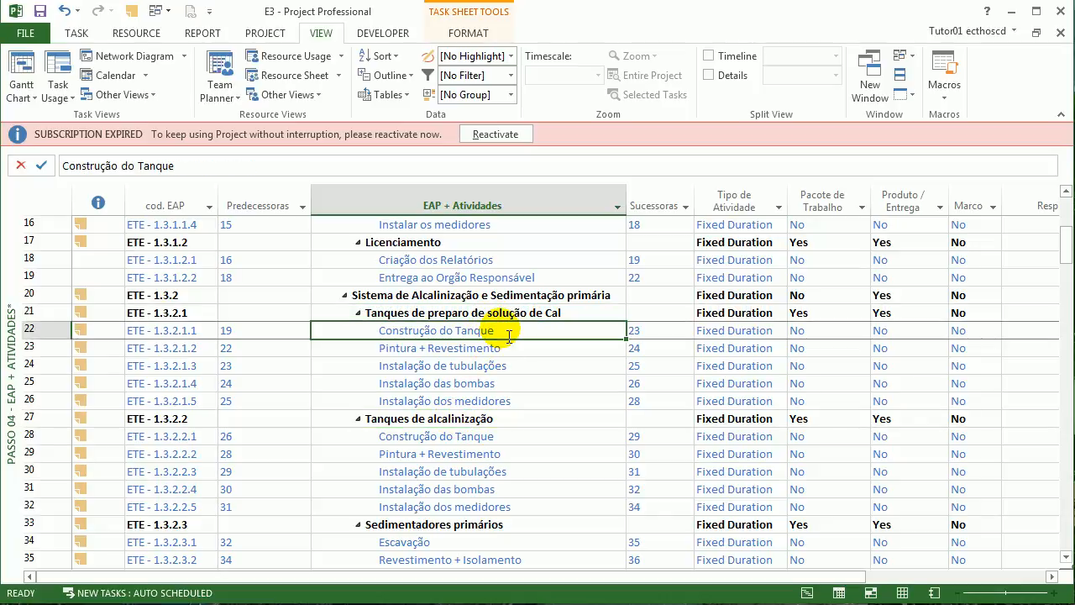
left_click(472, 422)
left_click(508, 333)
key("F2")
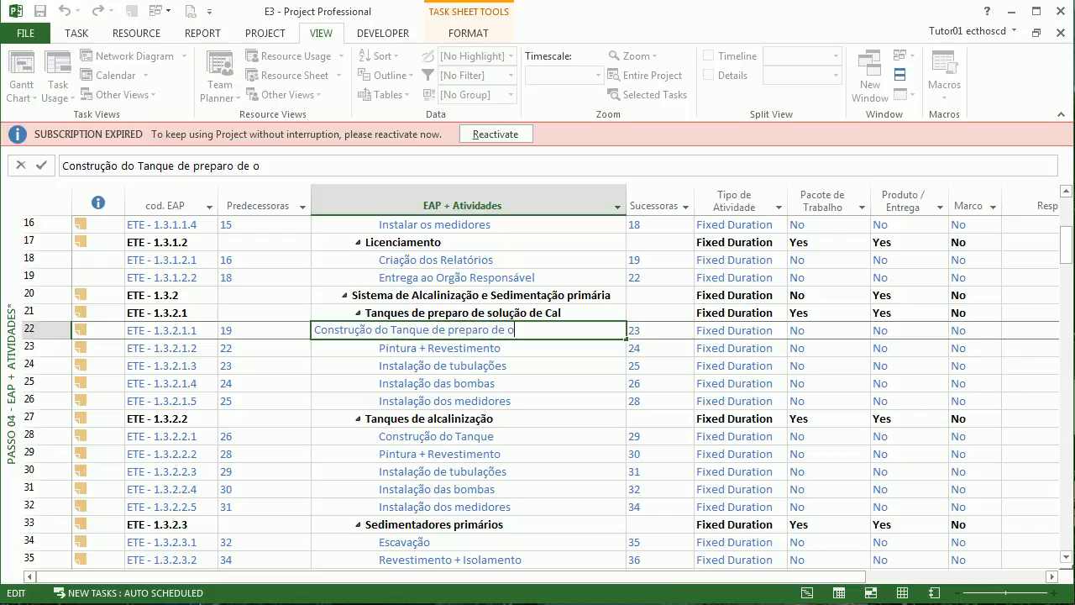
key("Return")
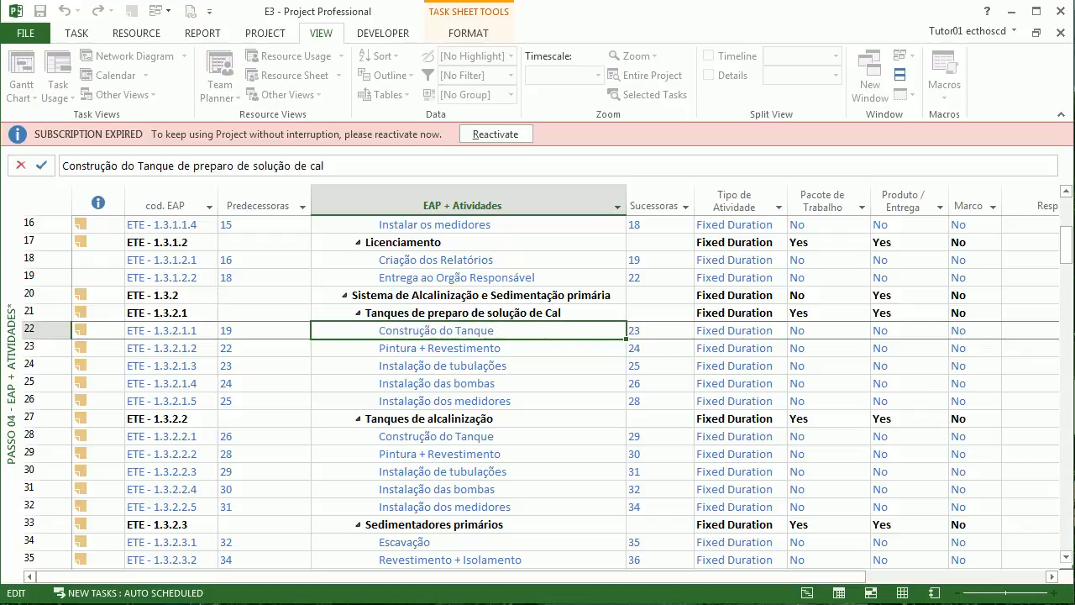
Rename the Construção do Tanque task under Tanques de alcalinização as "Construção do Tanque de alcalinização".
left_click(487, 438)
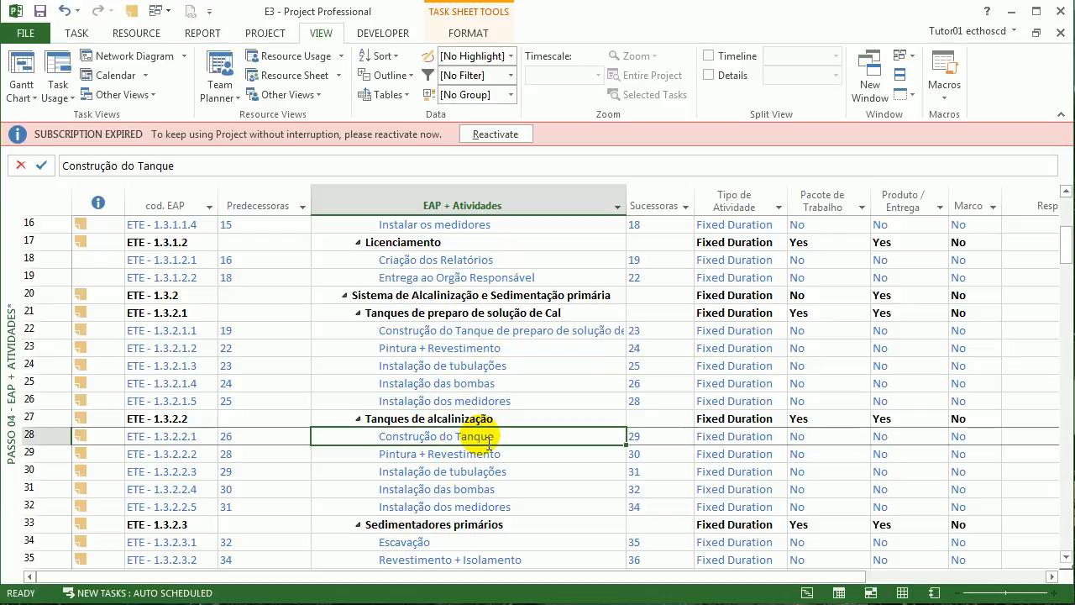
left_click(508, 440)
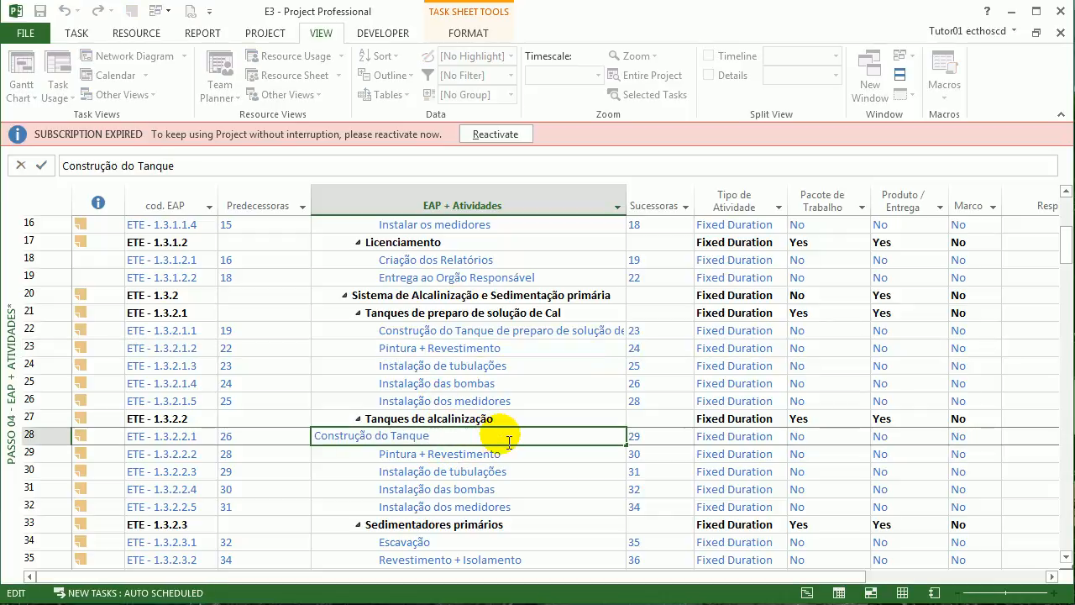
type("de alcal")
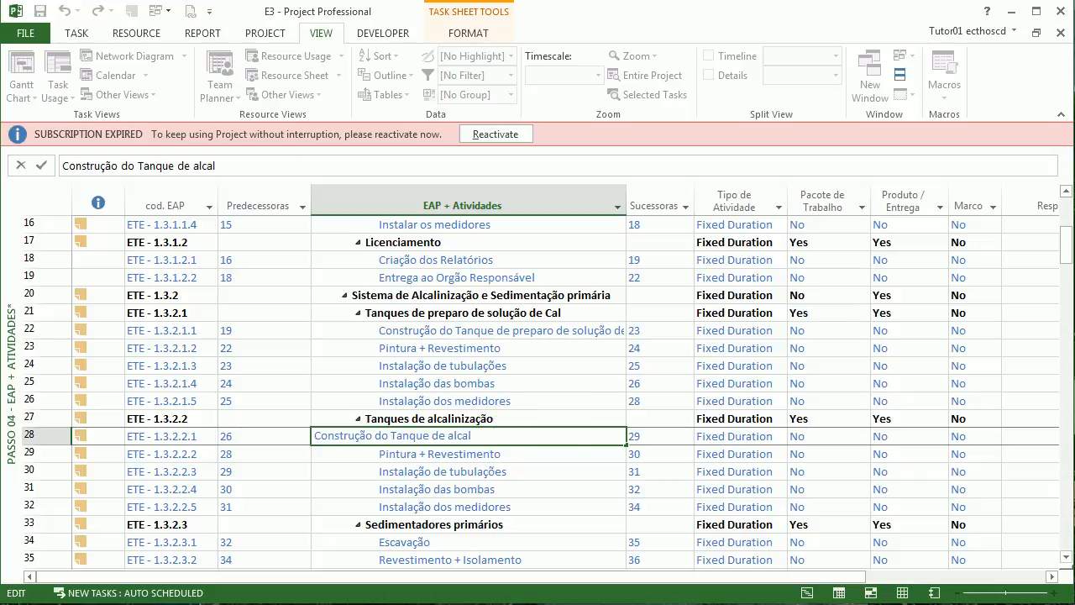
type("inização")
key("Return")
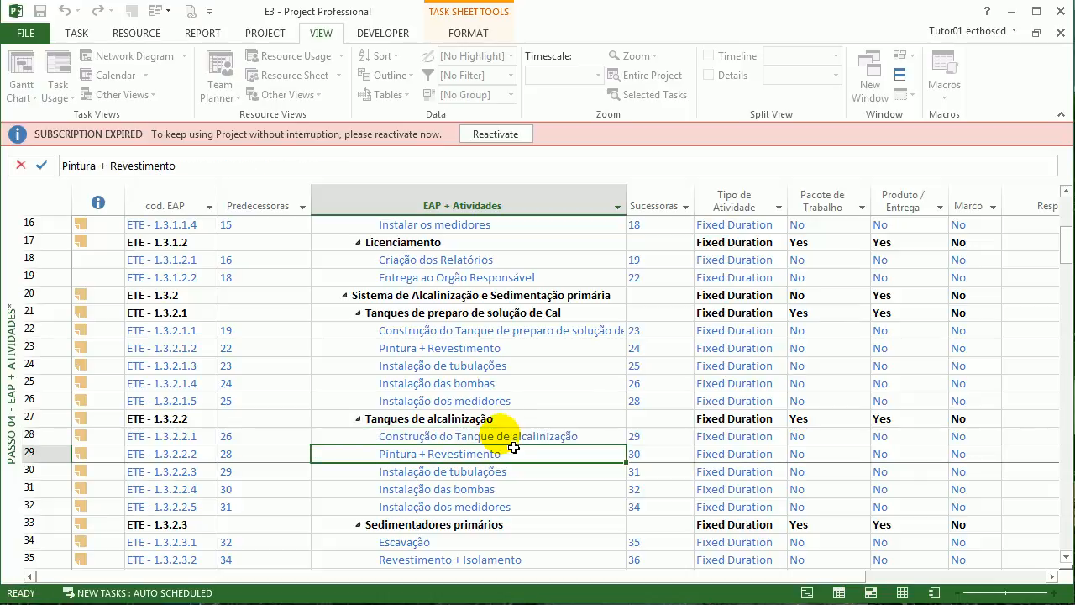
Show the Construção do Tanque de alcalinização task in the Passo 05 - Rede de atividades view.
left_click(504, 438)
left_click(510, 461)
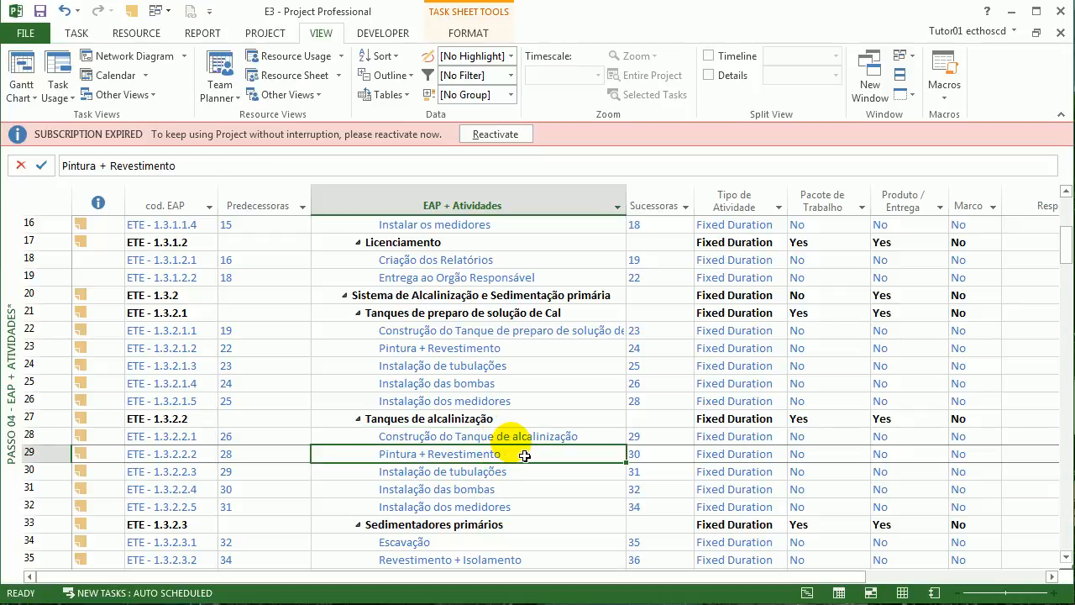
key("Up")
right_click(18, 309)
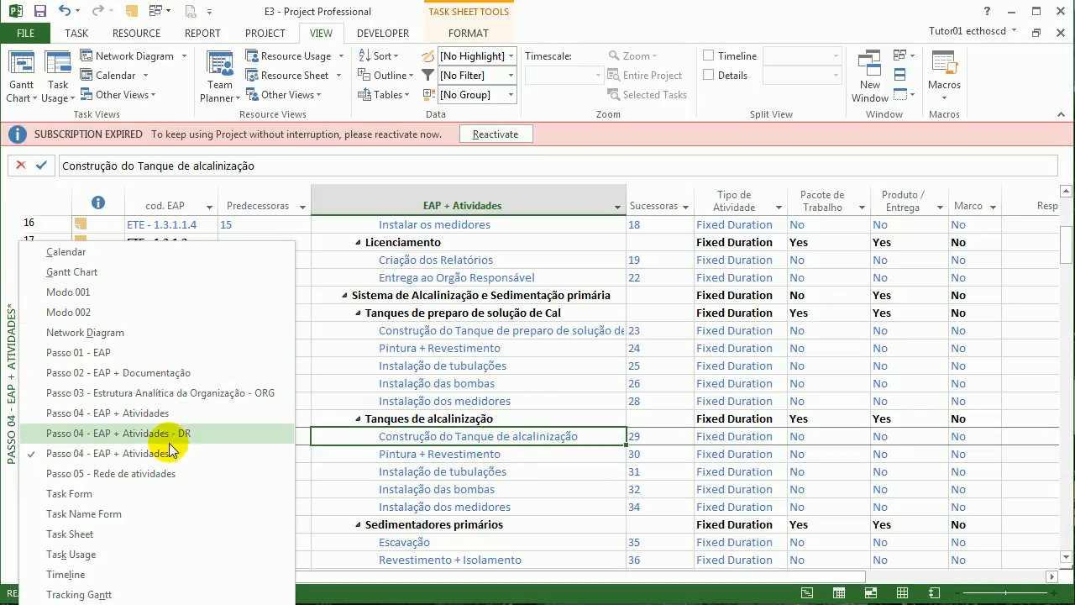
left_click(163, 474)
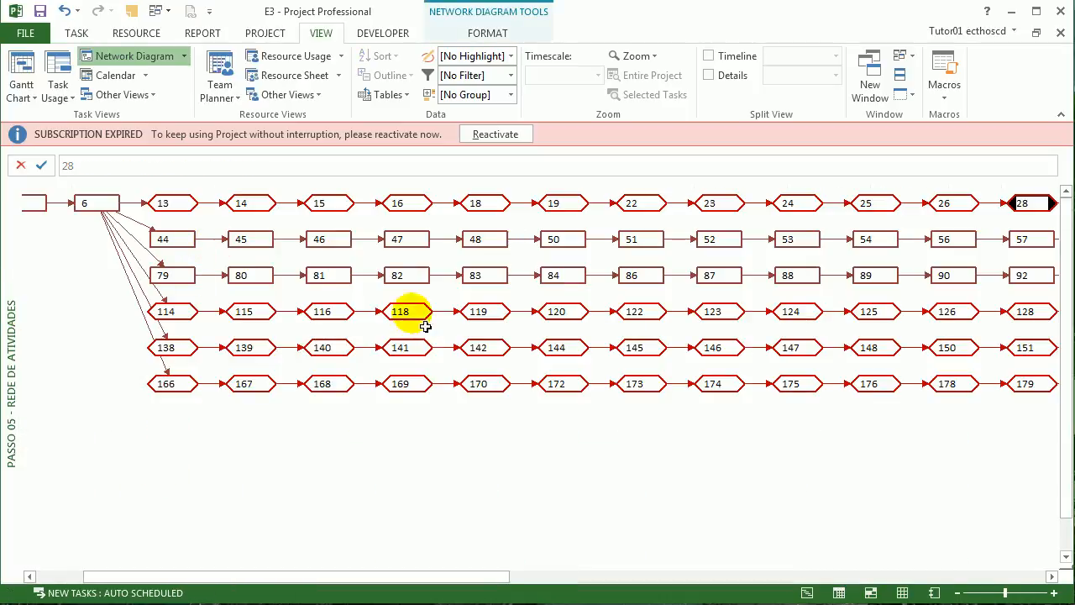
Return to the Passo 04 - EAP + Atividades task sheet and collapse its lower details pane.
right_click(4, 294)
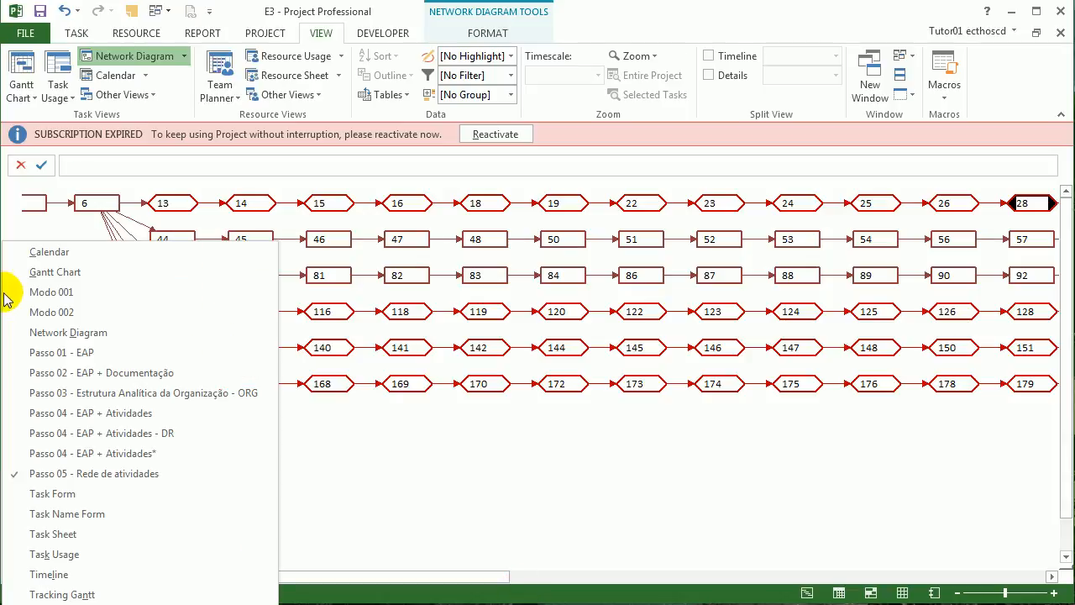
left_click(95, 436)
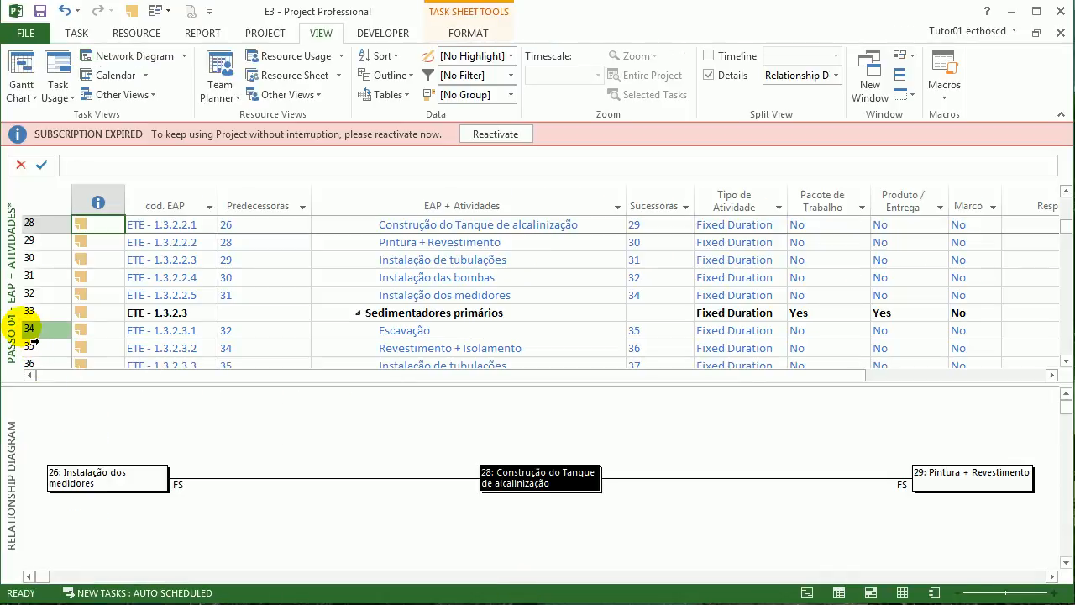
right_click(14, 324)
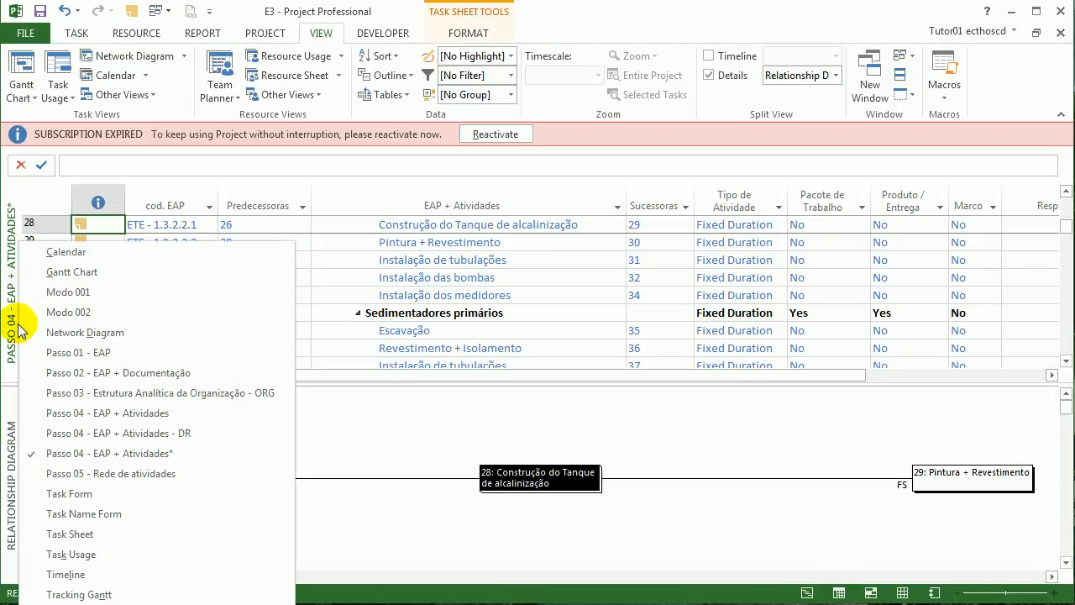
left_click(55, 413)
left_click_drag(409, 365, 384, 590)
scroll(504, 403, "up", 3)
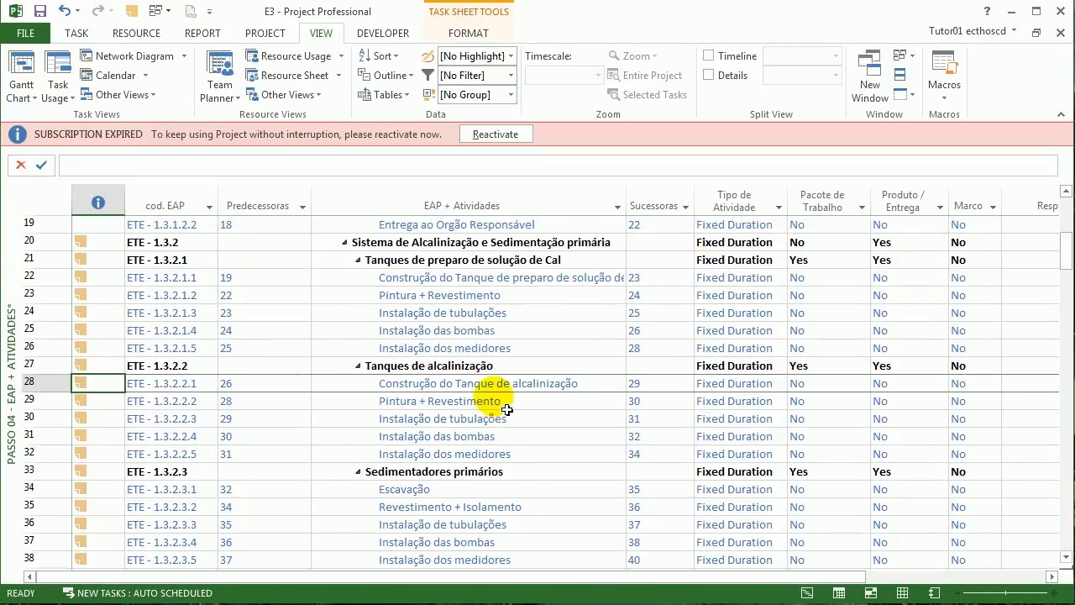
Locate the Construção do Tanque de preparo de solução de cal task in the Passo 05 - Rede de atividades view.
left_click(496, 384)
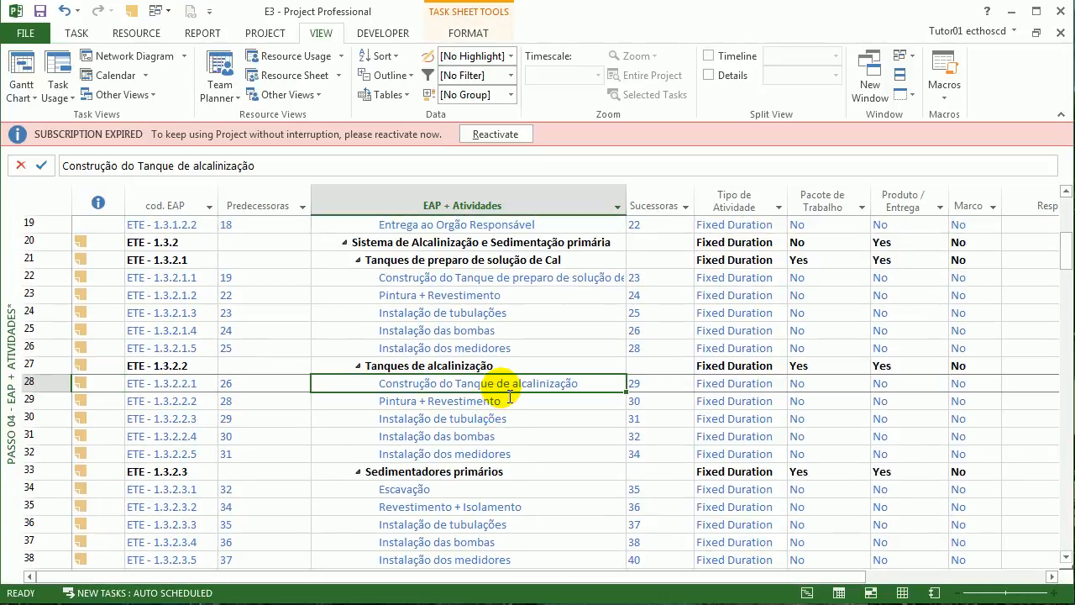
left_click(482, 280)
right_click(17, 277)
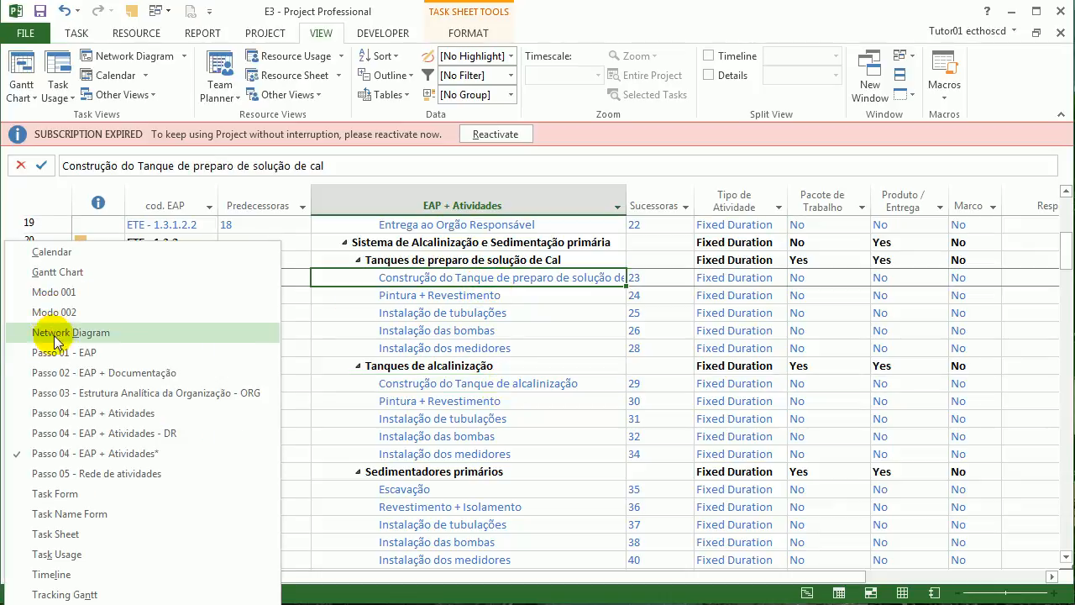
left_click(78, 480)
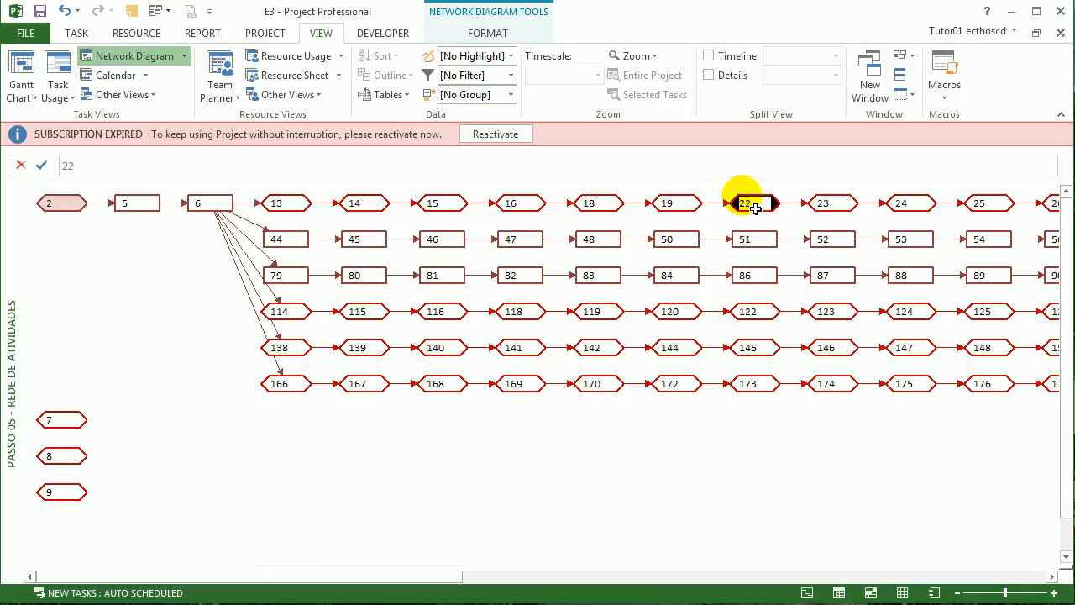
mouse_move(755, 208)
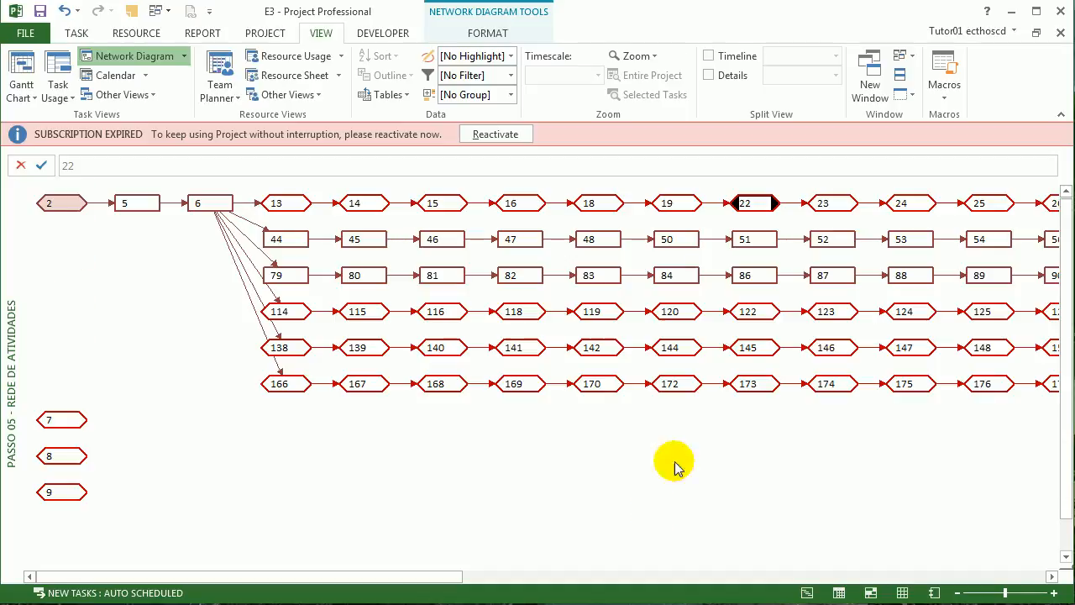
mouse_move(786, 219)
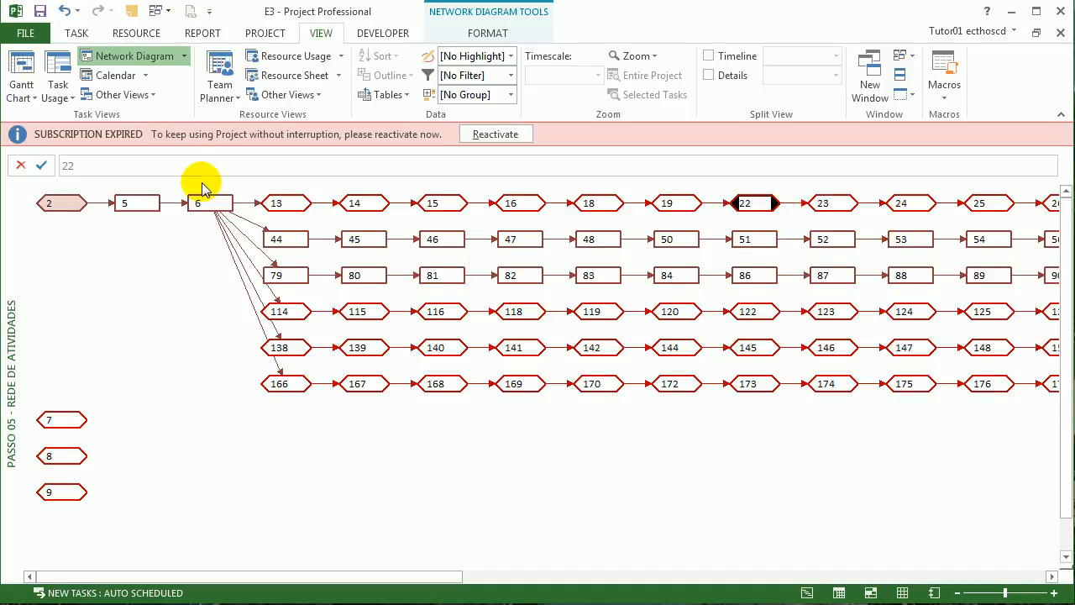
mouse_move(215, 215)
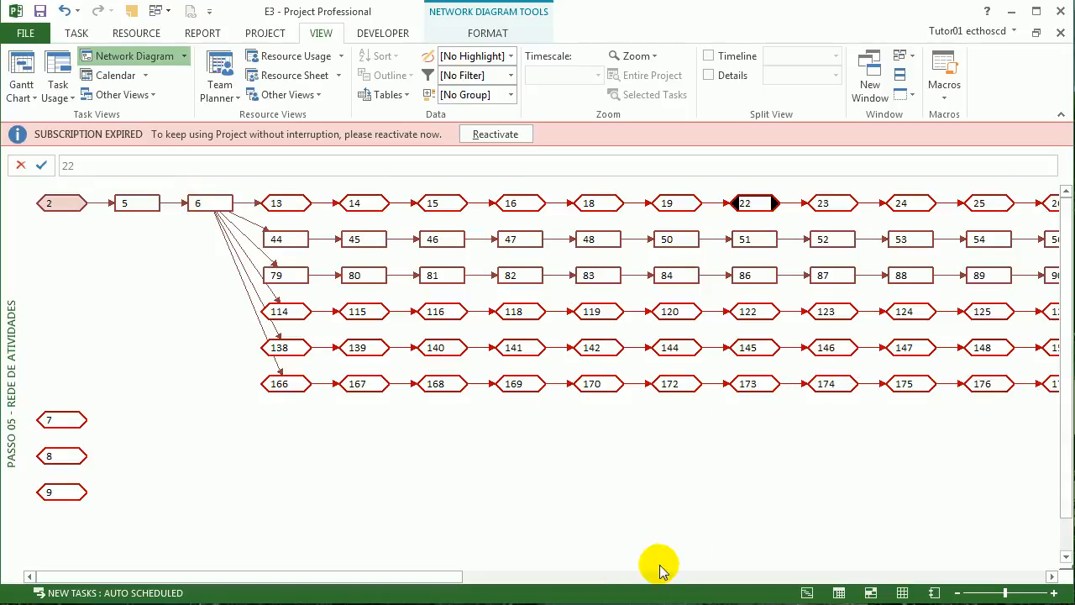
Inspect the details of nodes 28, 22 and 23 in the activity network to compare their task names.
left_click_drag(411, 580, 501, 581)
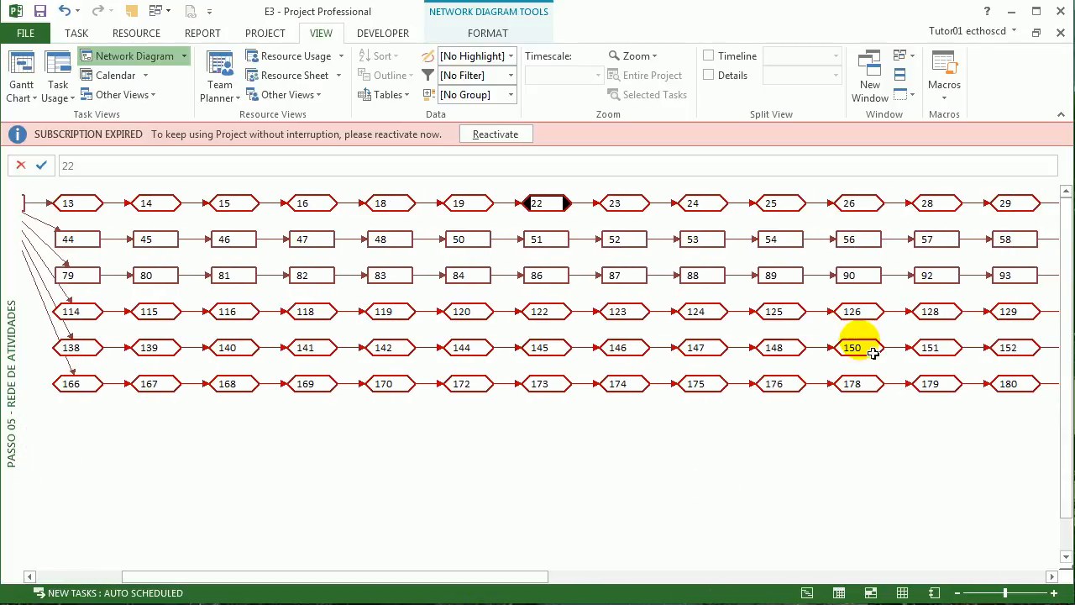
mouse_move(965, 218)
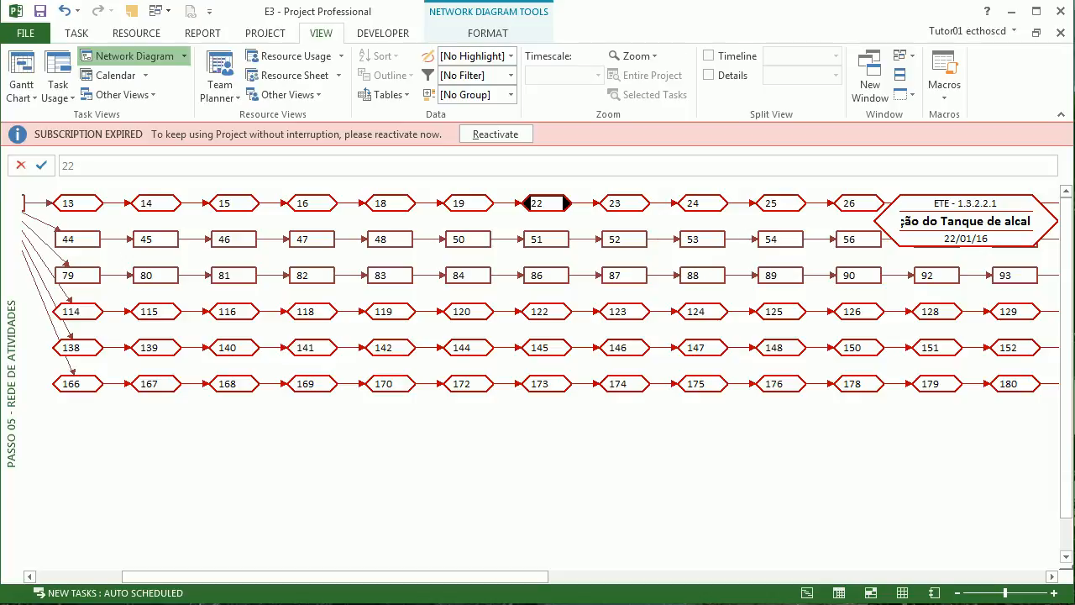
right_click(429, 454)
left_click(333, 407)
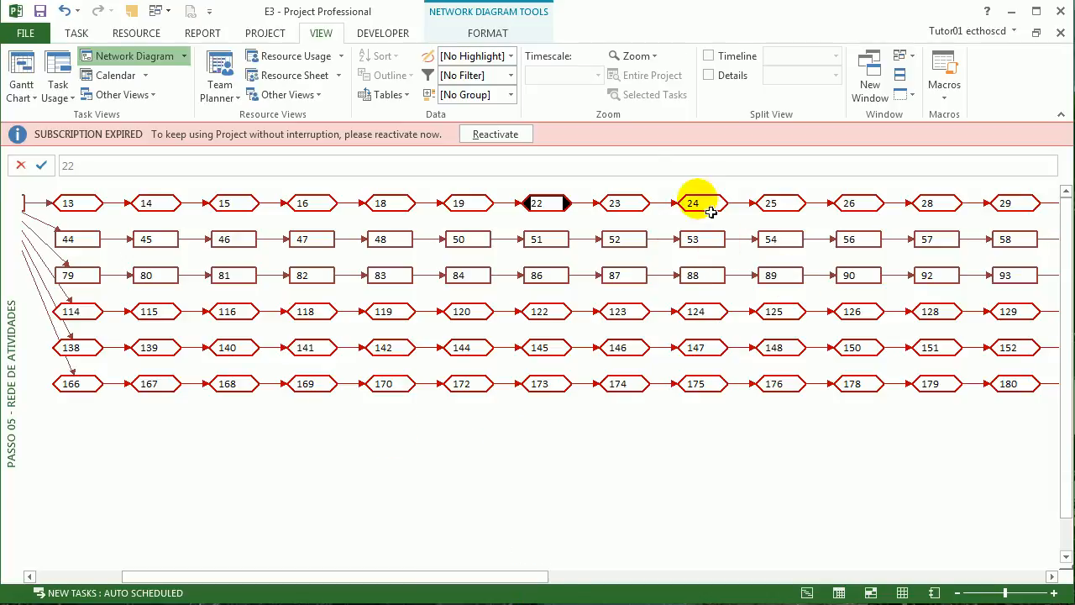
mouse_move(555, 215)
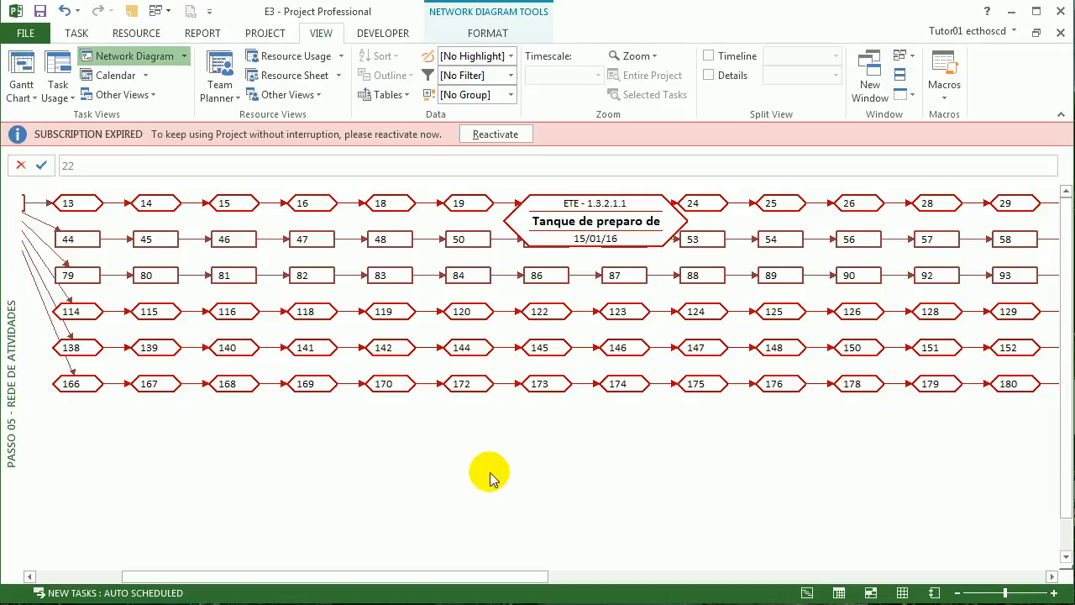
scroll(585, 363, "down", 3)
scroll(585, 363, "up", 2)
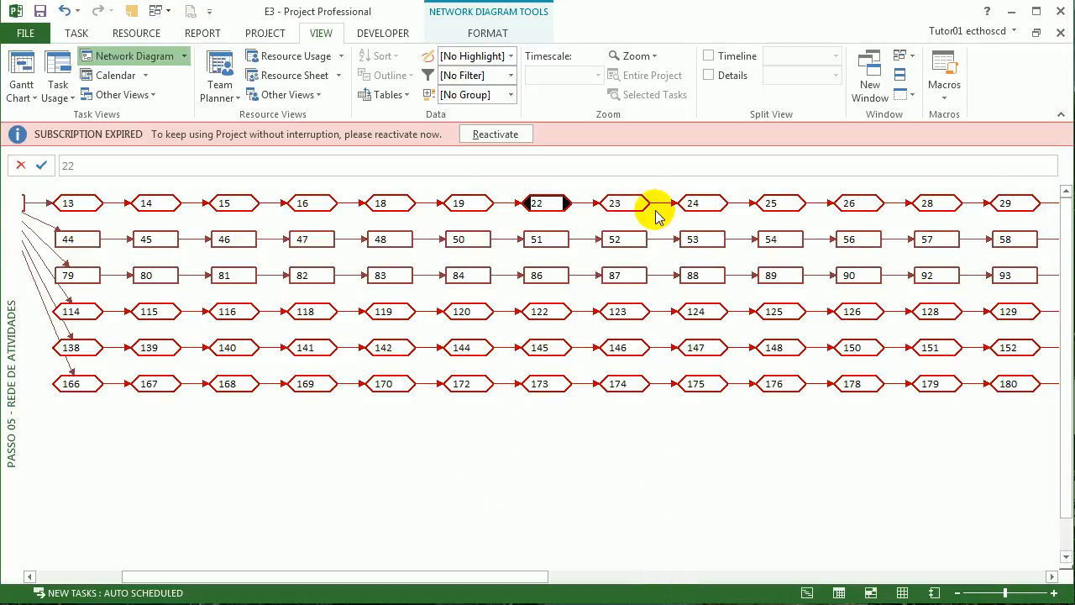
mouse_move(657, 217)
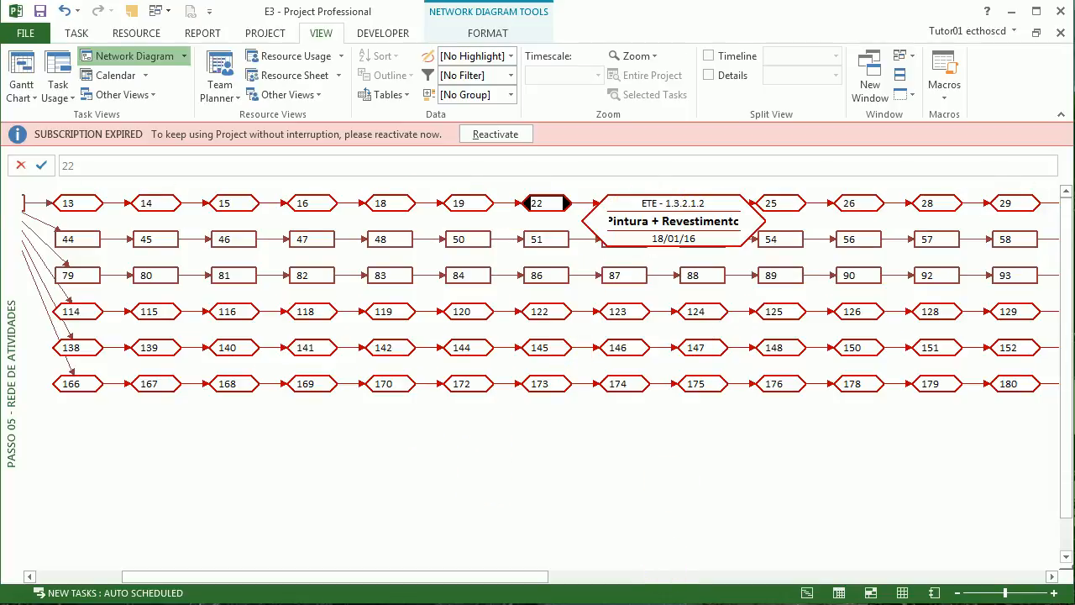
Return to the Passo 04 - EAP + Atividades view and select the Construção do Tanque de preparo de solução de cal task.
right_click(12, 260)
left_click(72, 414)
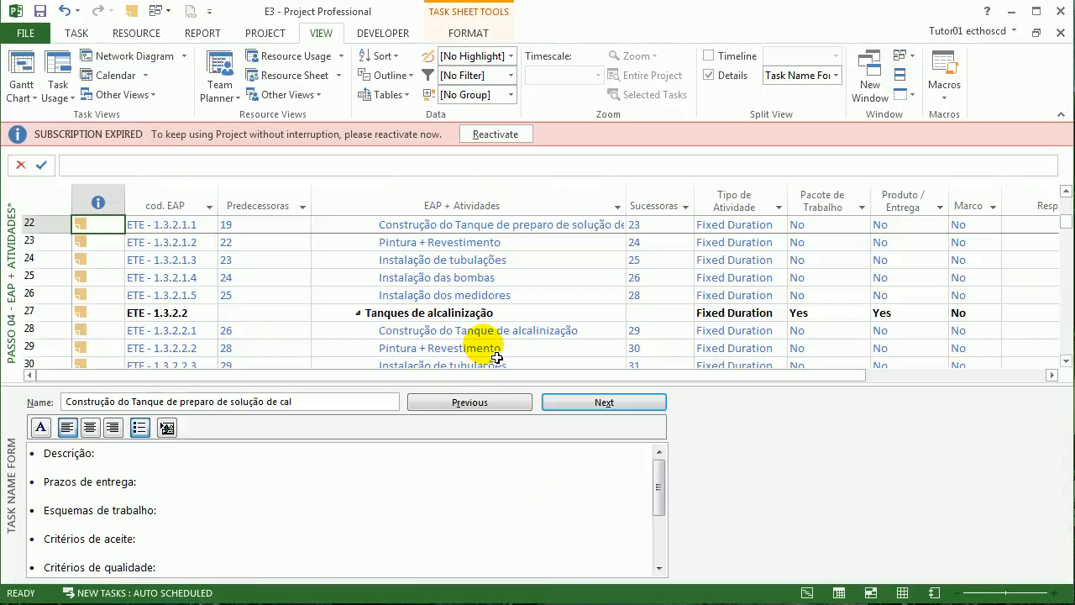
scroll(497, 357, "up", 2)
scroll(456, 240, "up", 1)
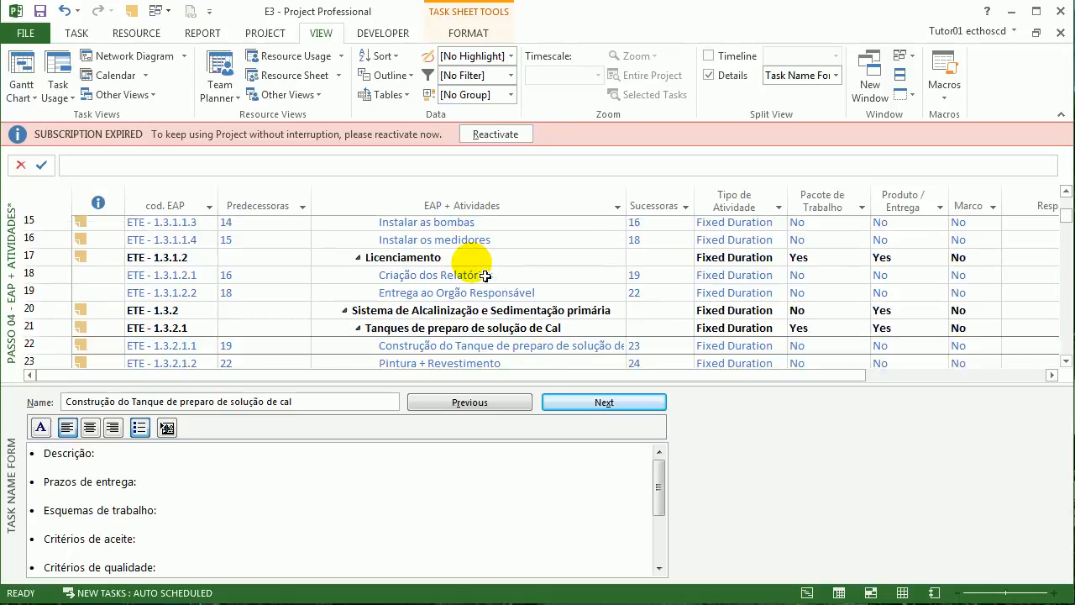
scroll(422, 307, "down", 1)
left_click(375, 334)
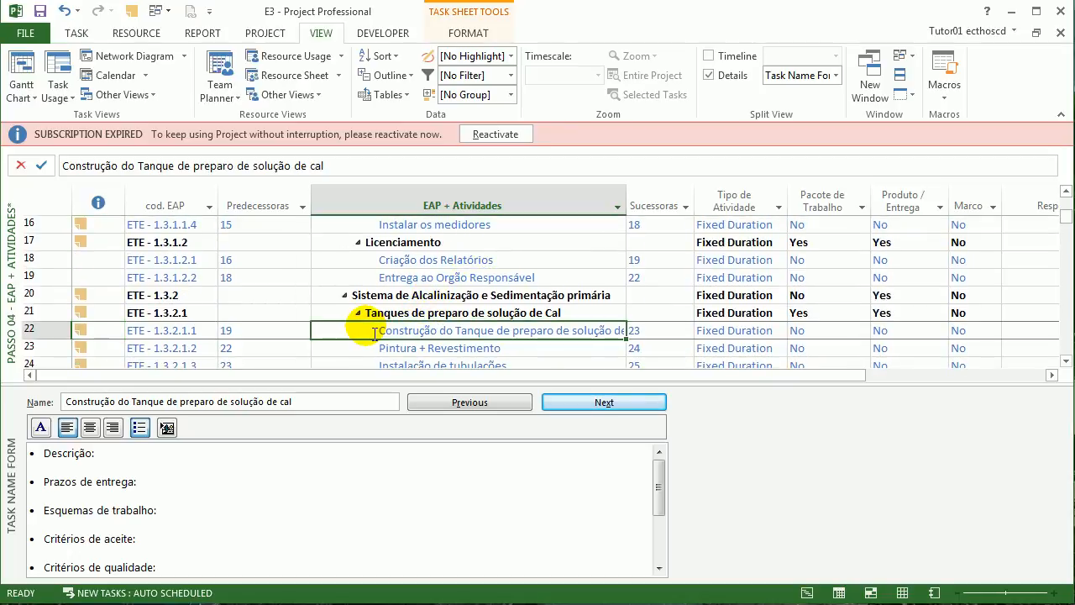
Open the Construção do Tanque de alcalinização task in the Passo 05 - Rede de atividades view and collapse the Task Name Form pane.
scroll(370, 330, "down", 4)
scroll(361, 315, "up", 1)
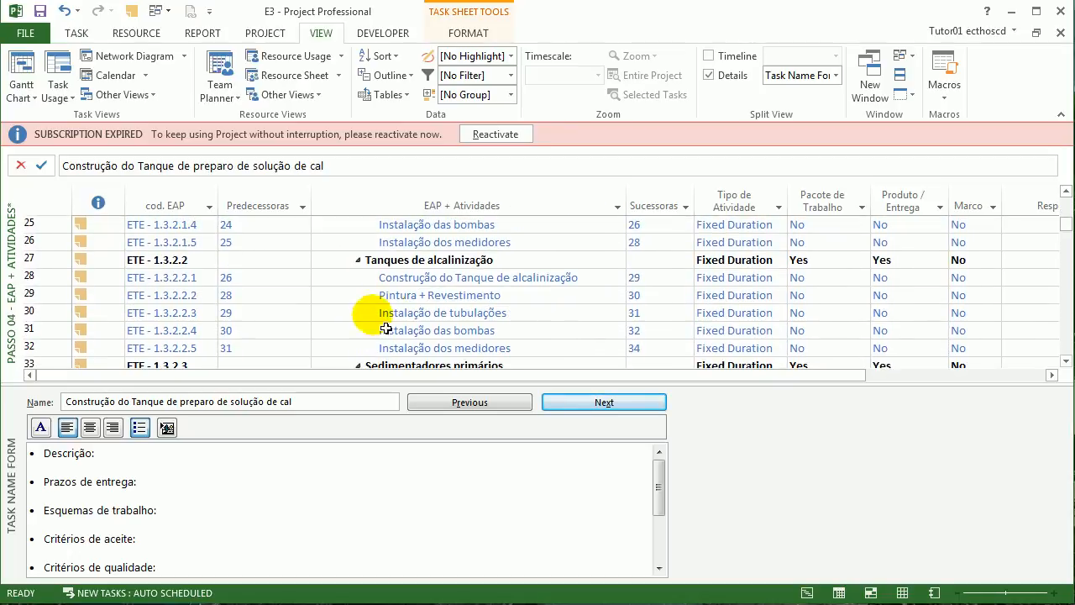
left_click(401, 281)
right_click(12, 263)
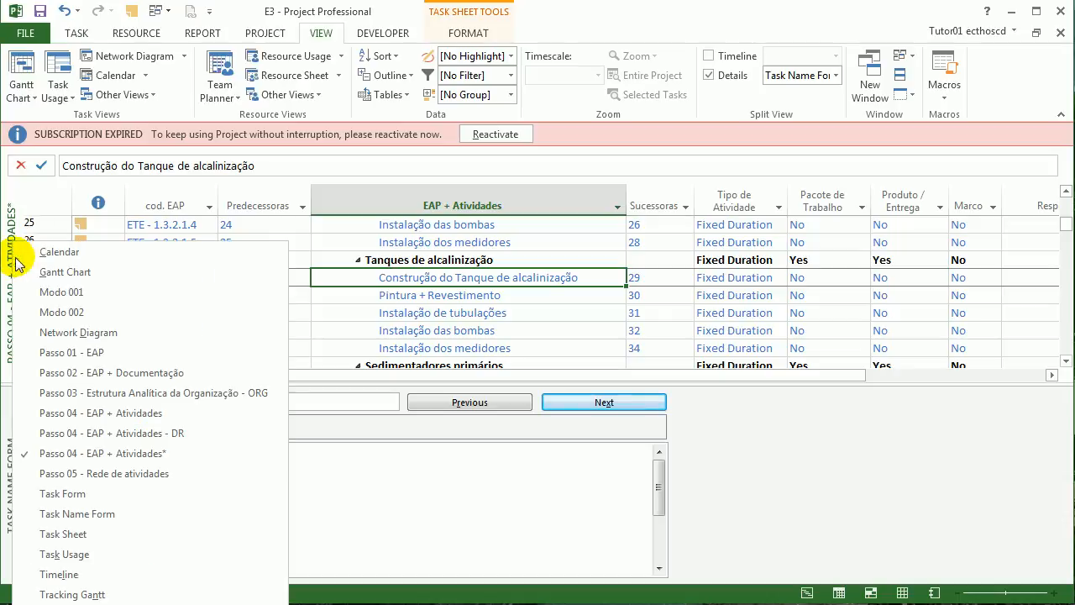
left_click(78, 472)
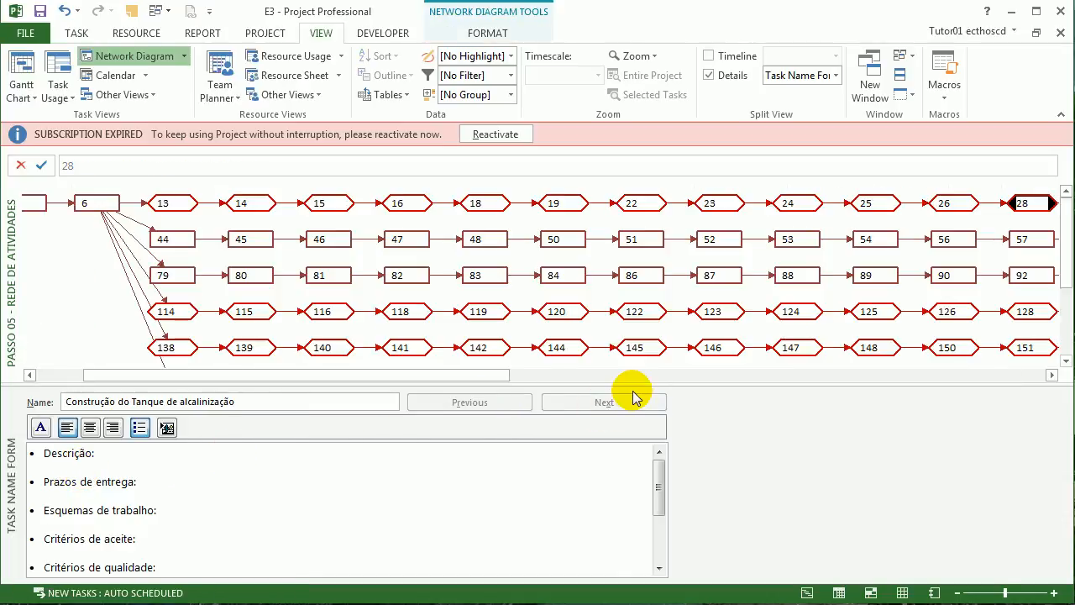
left_click_drag(647, 399, 612, 581)
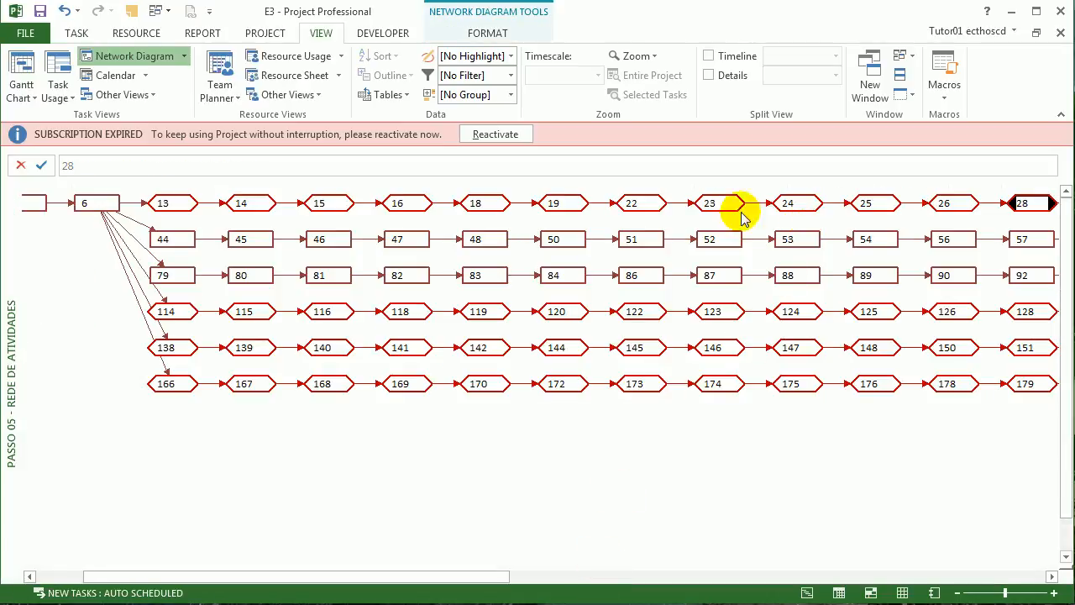
Expand the network boxes, examine the activities following Construção do Tanque de alcalinização in the critical-path row, and collapse the boxes again.
mouse_move(642, 209)
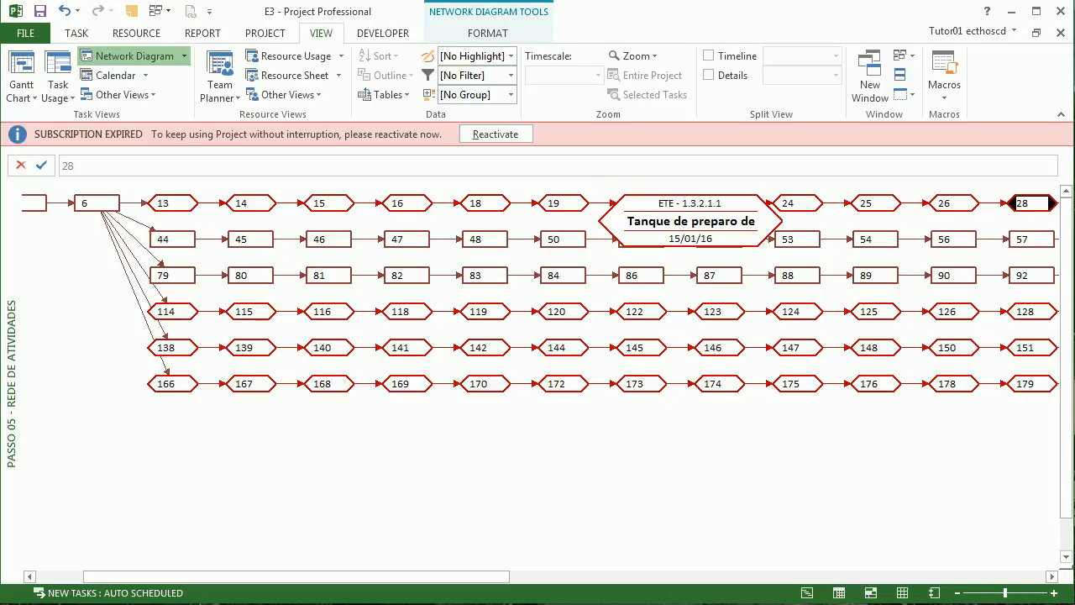
right_click(432, 471)
left_click(483, 478)
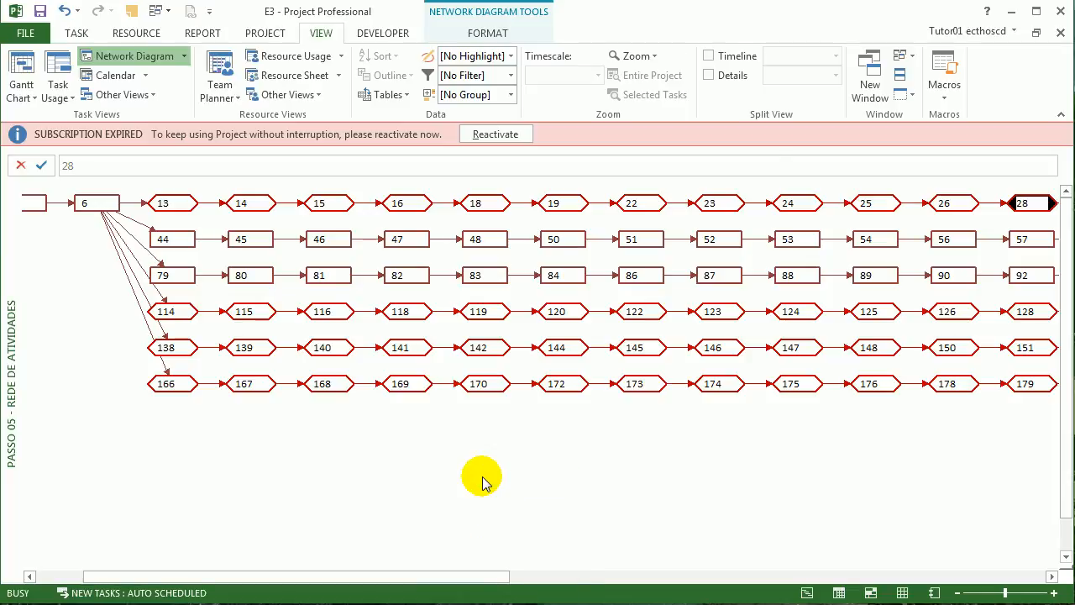
left_click(723, 492)
right_click(720, 494)
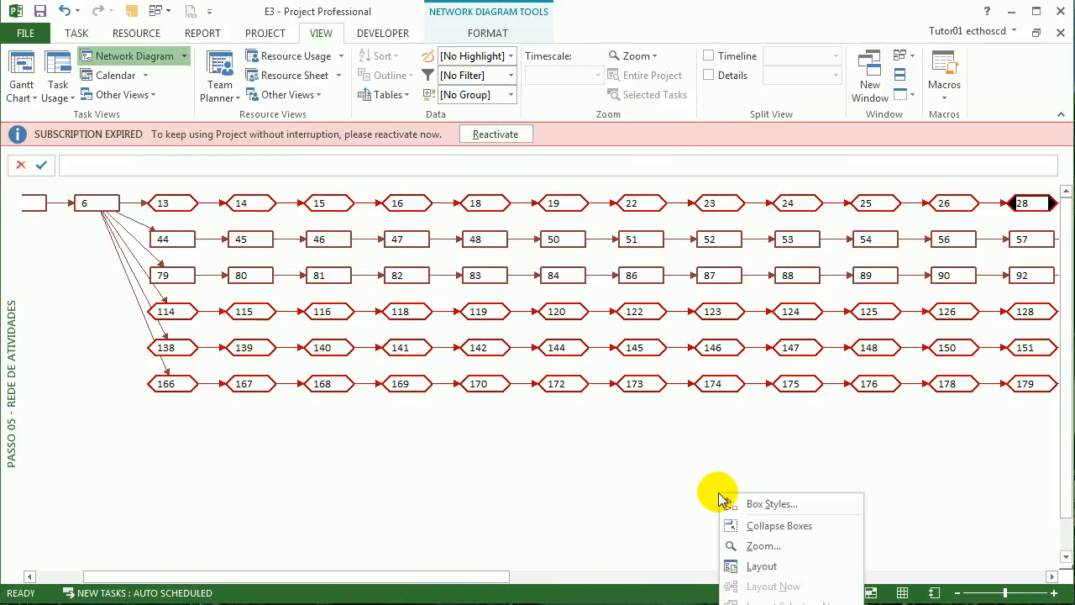
left_click(751, 529)
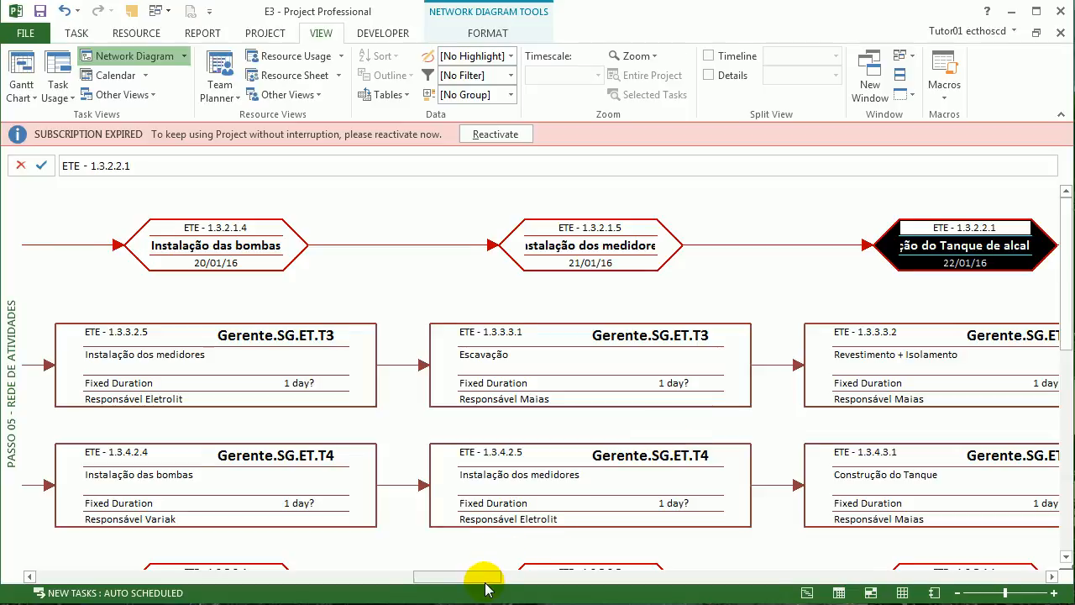
left_click_drag(485, 582, 694, 581)
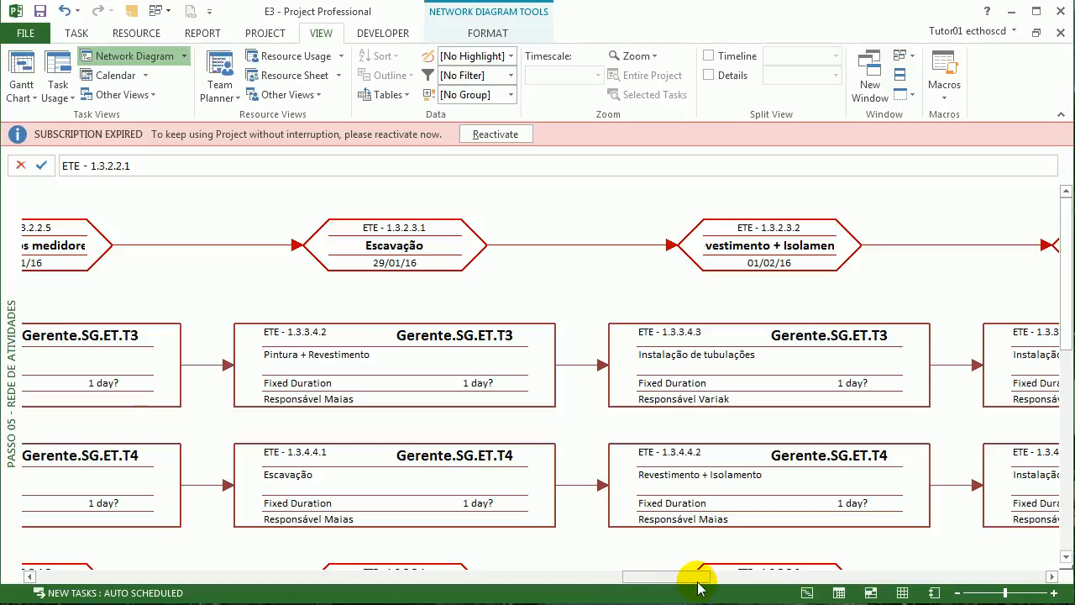
left_click_drag(697, 588, 728, 578)
right_click(787, 298)
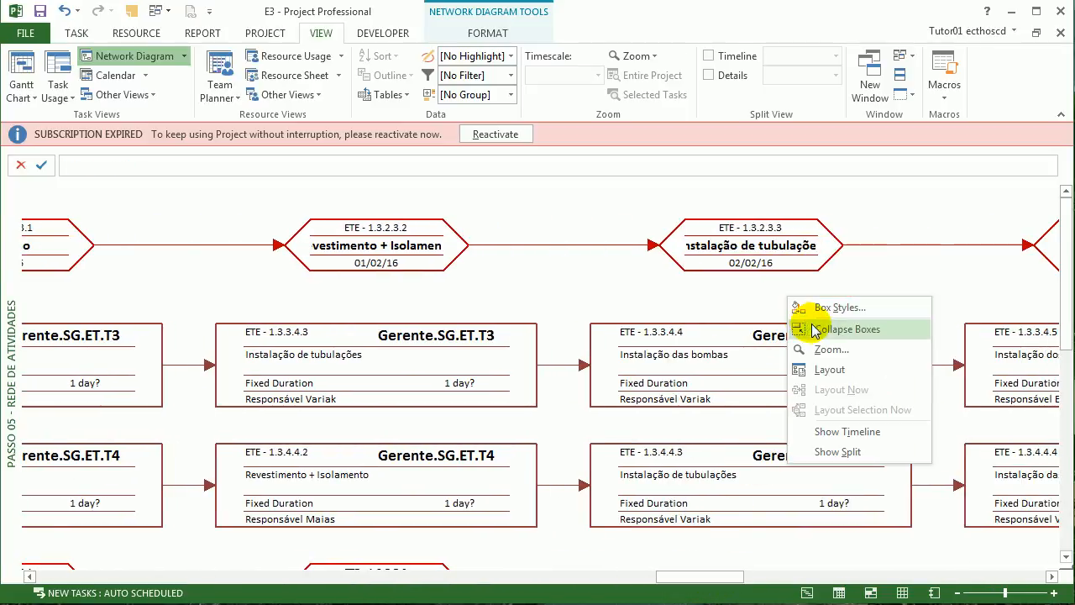
left_click(819, 329)
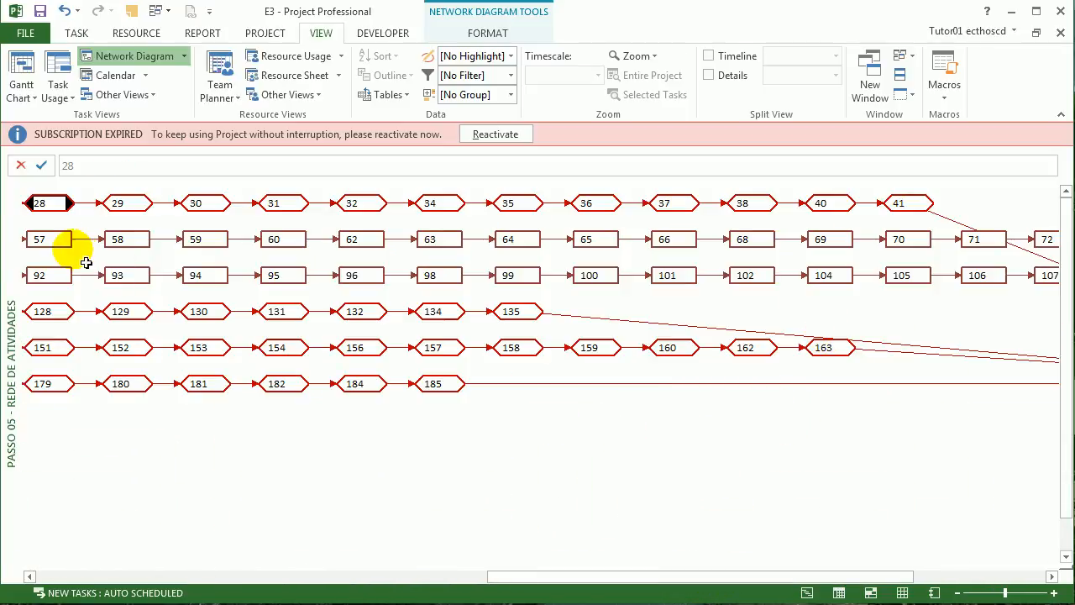
Expand the network boxes at node 22 to compare its task name with the activities that follow, and collapse them again.
left_click_drag(583, 571, 357, 571)
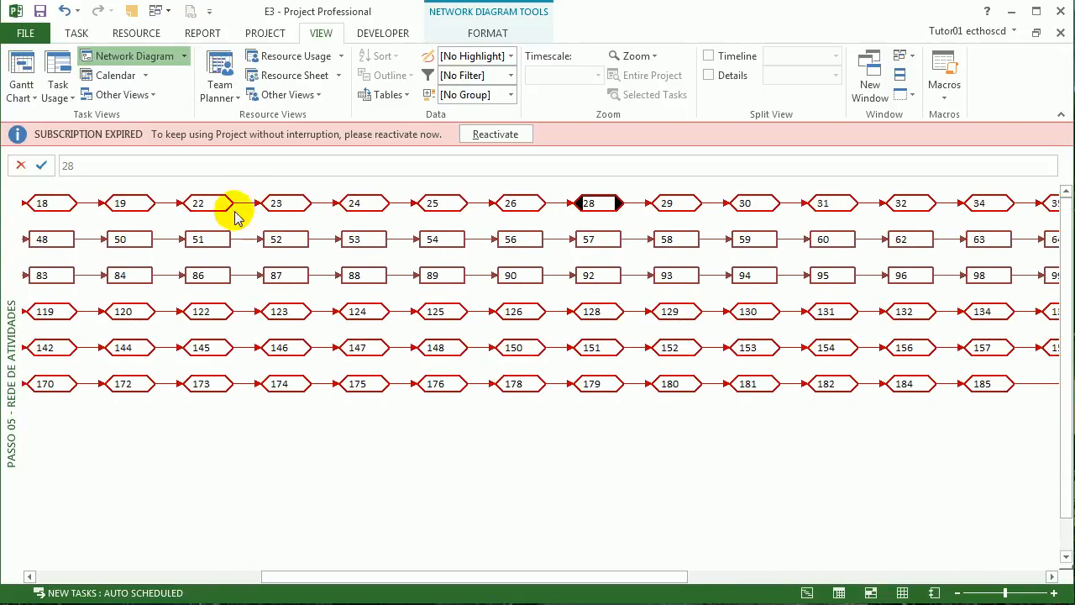
right_click(245, 470)
left_click(256, 497)
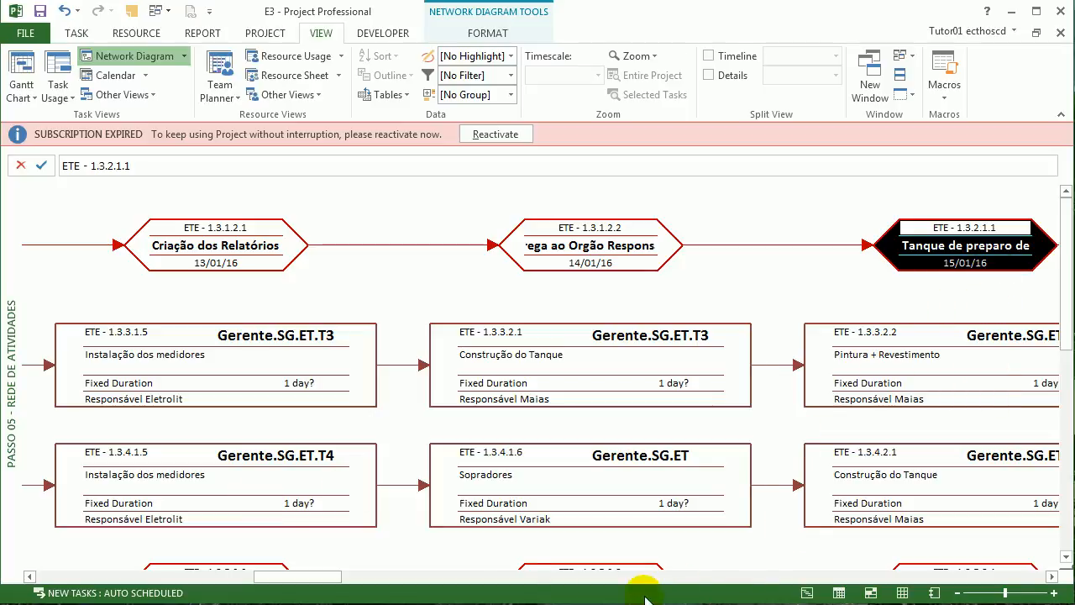
left_click_drag(290, 578, 348, 582)
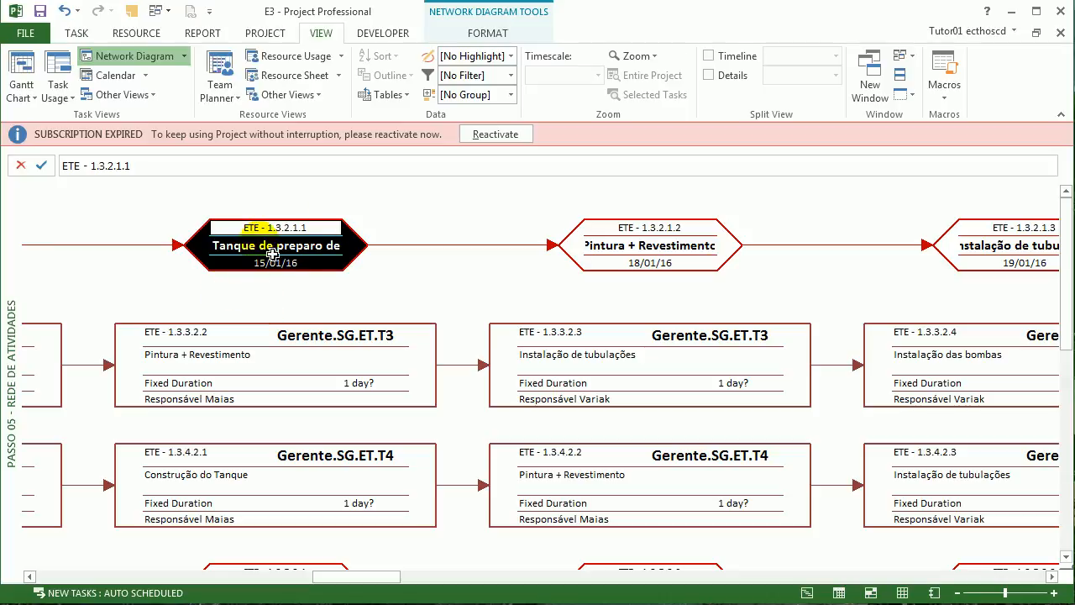
right_click(155, 281)
left_click(215, 311)
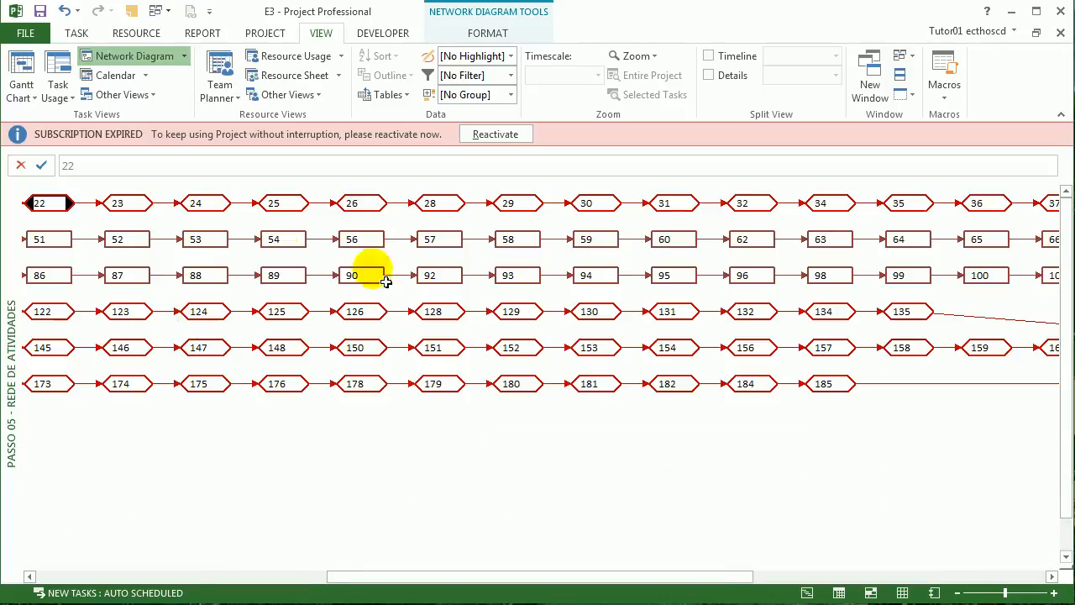
left_click_drag(473, 576, 209, 492)
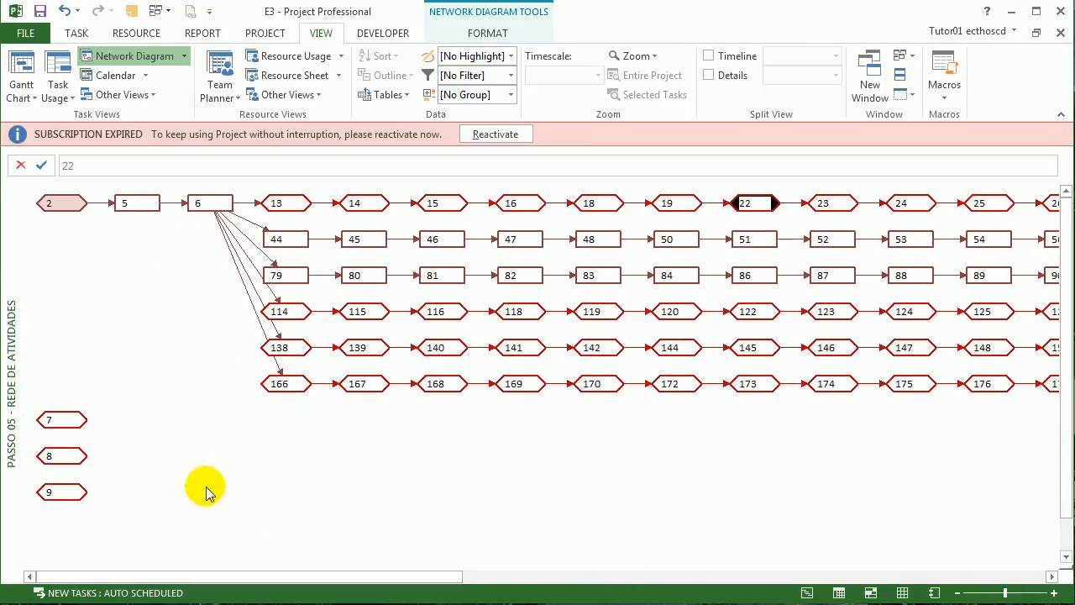
Return to the Passo 04 - EAP + Atividades view and collapse the Task Name Form pane.
right_click(6, 231)
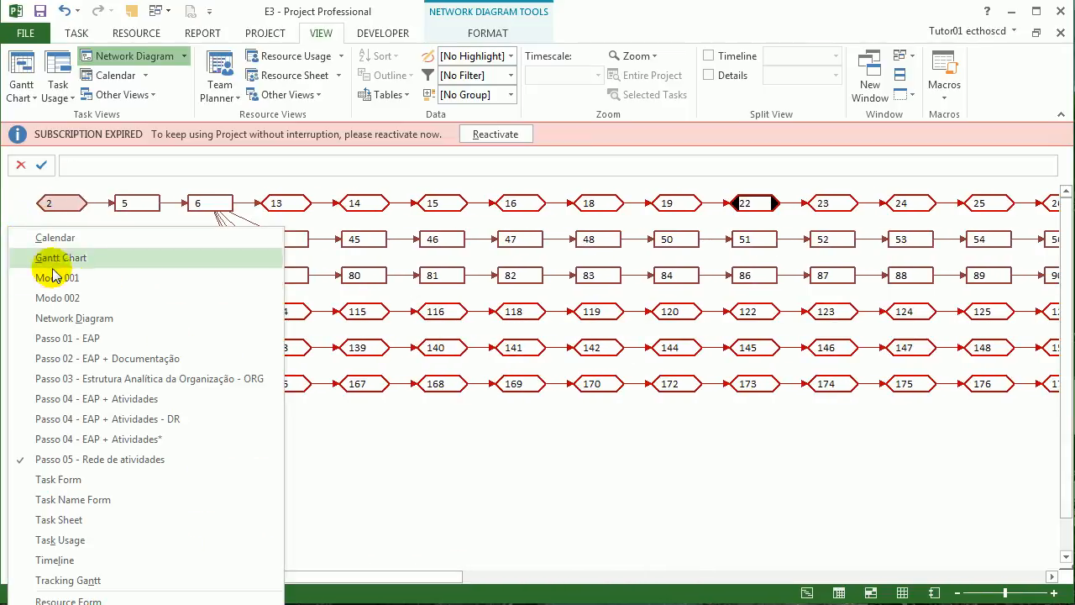
left_click(130, 417)
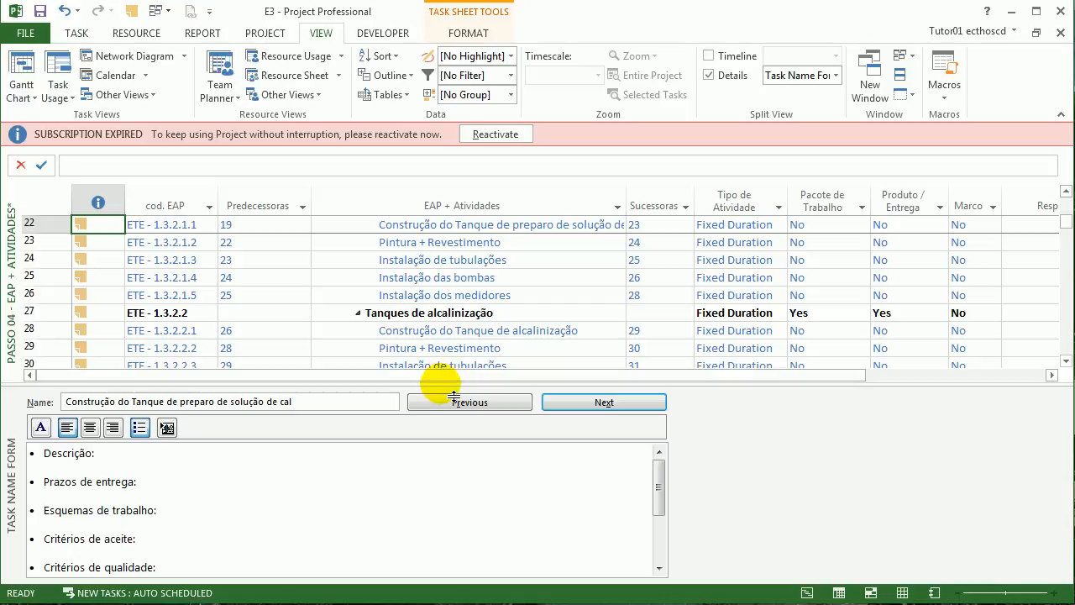
left_click_drag(372, 594, 372, 596)
Examine the repeated activity names from Tanques de preparo de solução de Cal through Tanques de stripings.
scroll(395, 440, "up", 5)
scroll(412, 438, "down", 2)
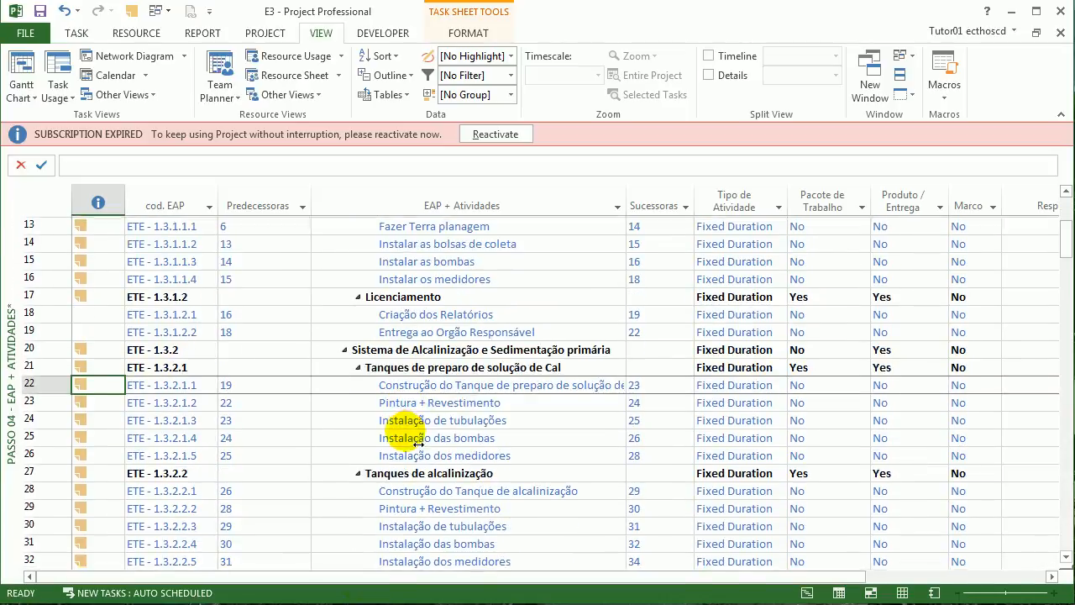
left_click(447, 404)
left_click_drag(455, 411, 422, 456)
scroll(422, 461, "down", 2)
left_click_drag(444, 417, 461, 464)
scroll(453, 460, "down", 1)
left_click(466, 347)
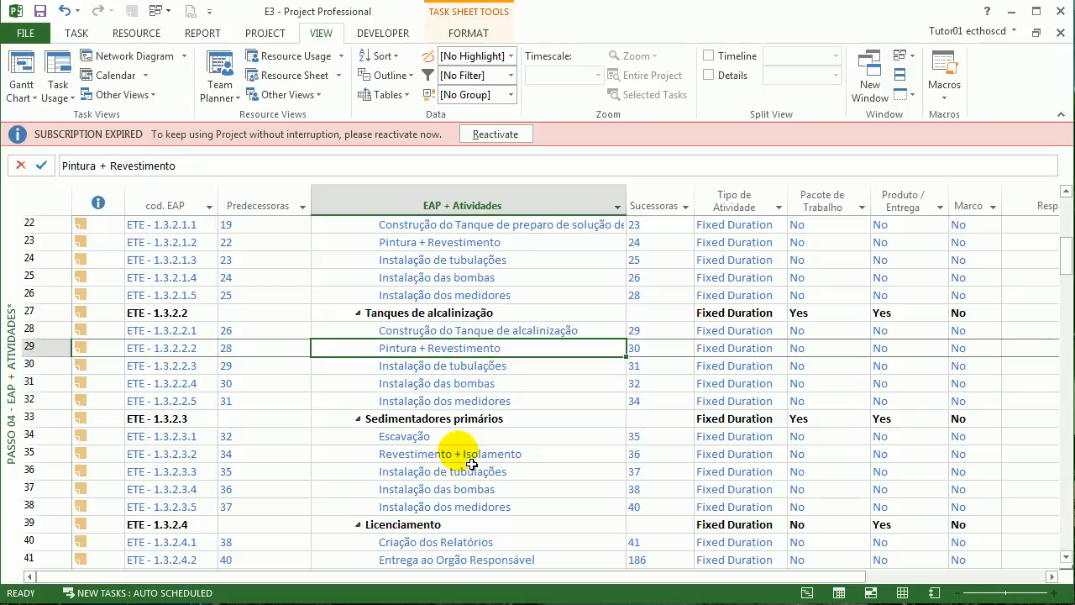
left_click(462, 453)
scroll(462, 466, "down", 4)
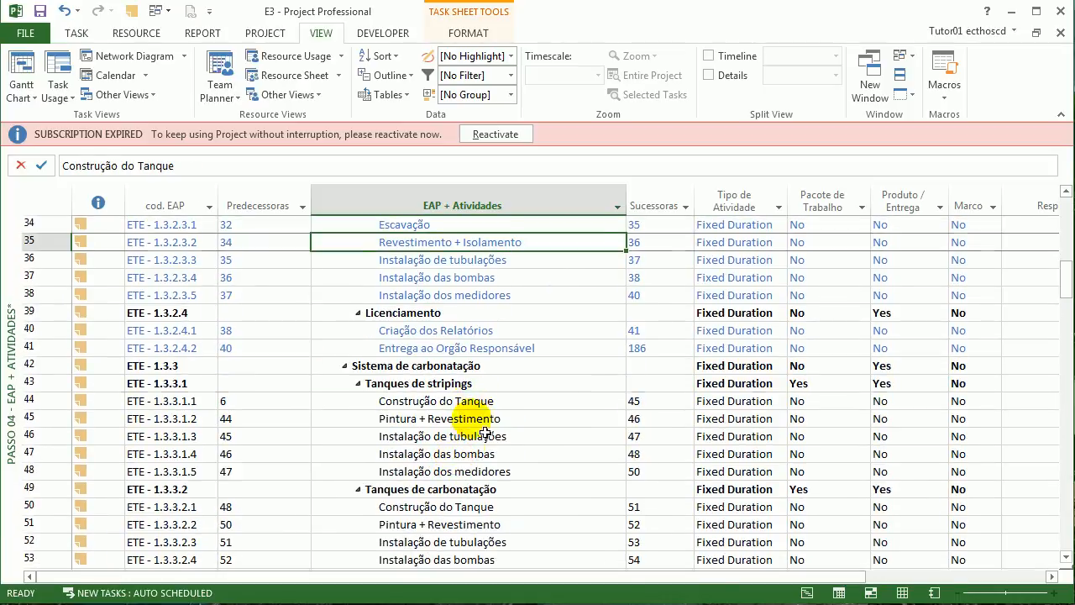
left_click_drag(485, 431, 484, 454)
Open the Text Styles settings and compare the font colors of Noncritical Tasks and Critical Tasks.
left_click(467, 33)
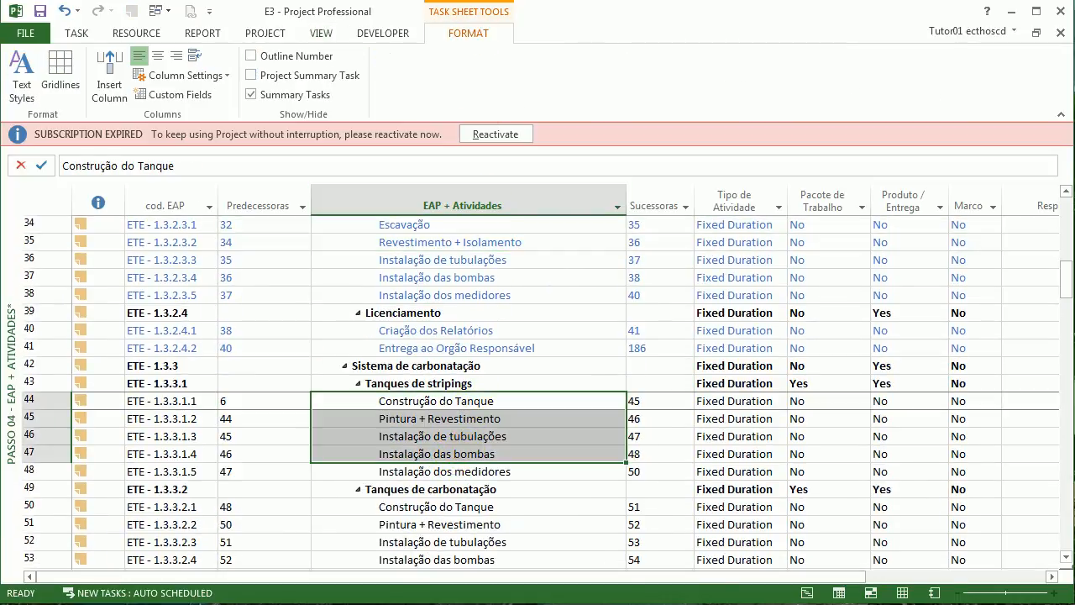
left_click(18, 67)
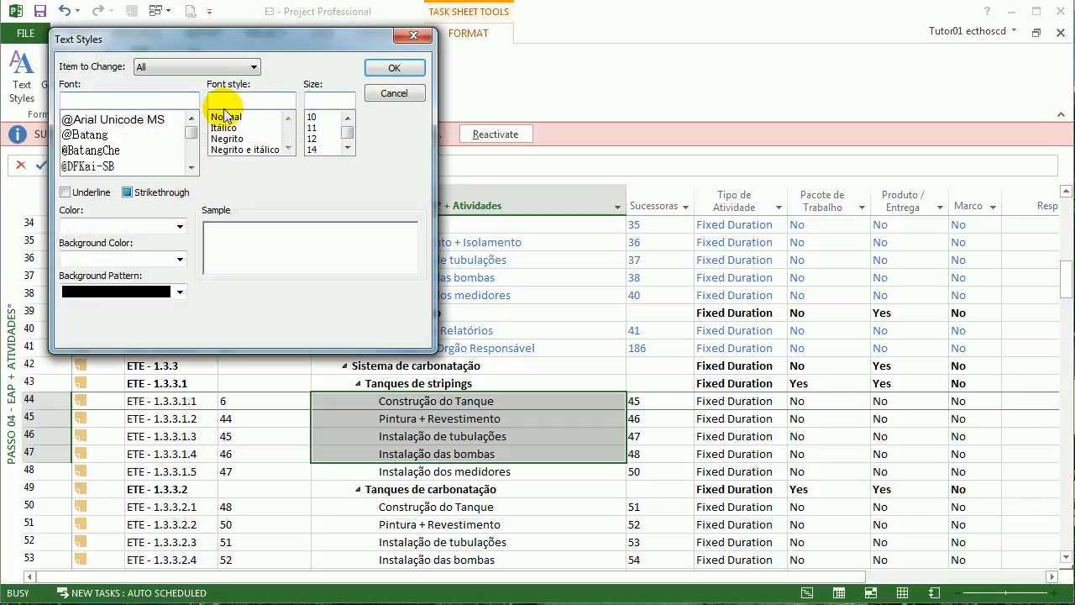
left_click(250, 66)
left_click(211, 95)
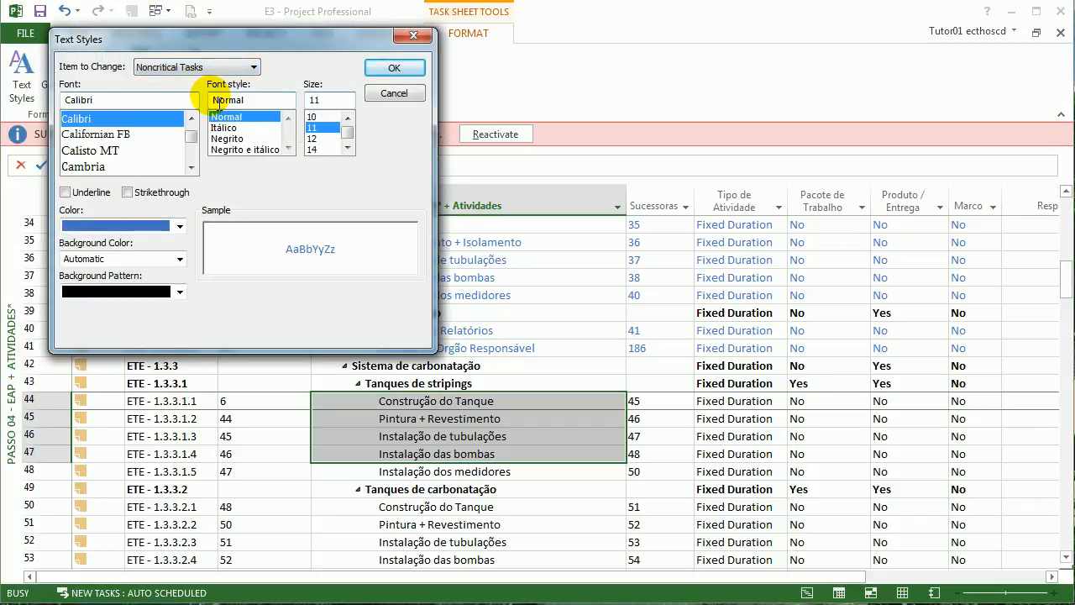
left_click(250, 66)
left_click(213, 105)
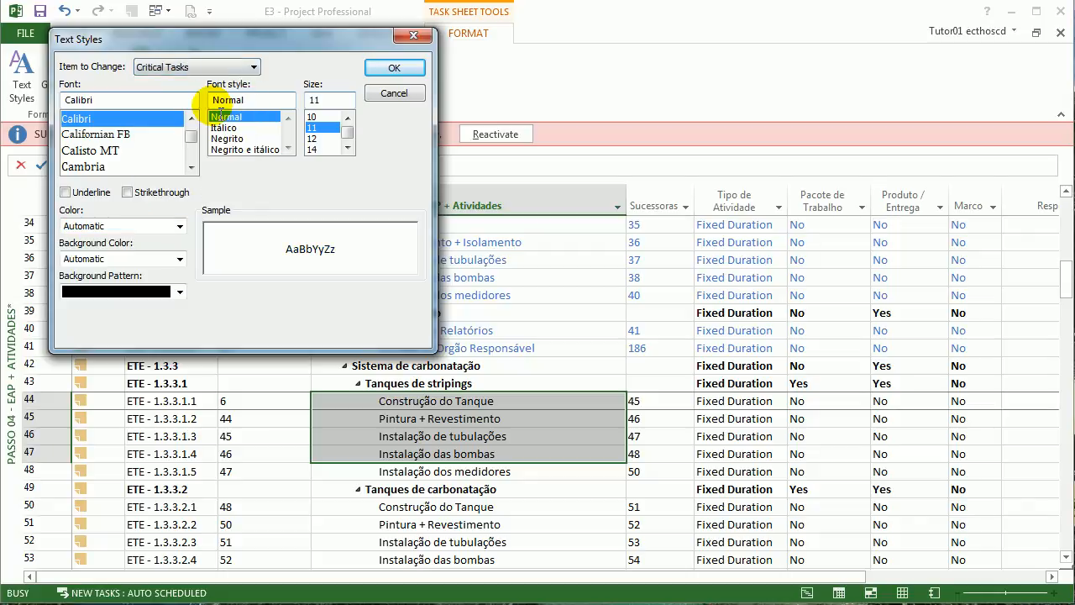
left_click(176, 226)
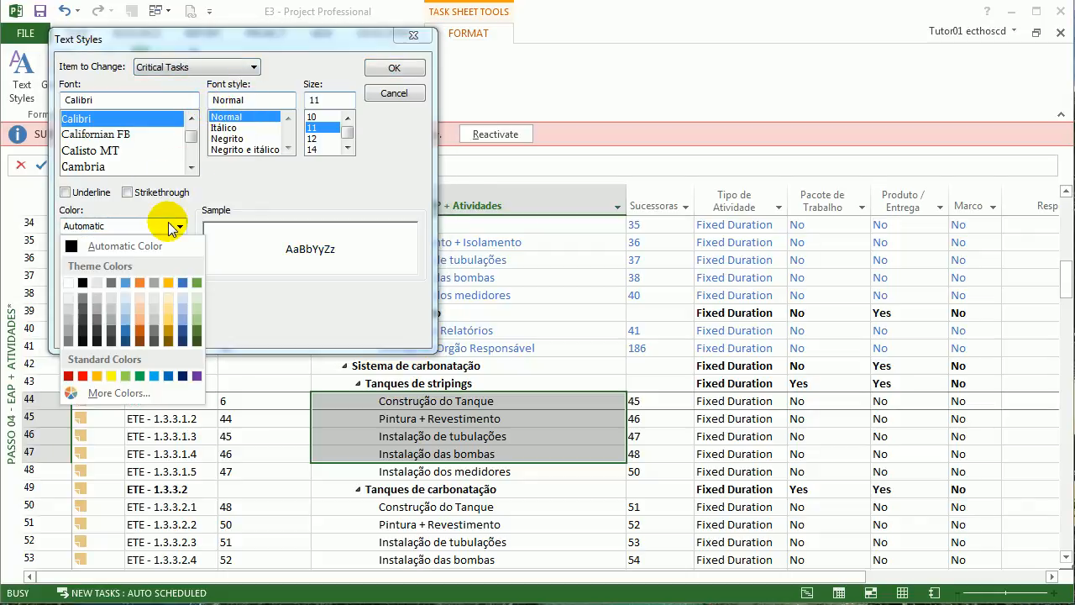
left_click(176, 226)
Set the Noncritical Tasks text color to the second-darkest shade of the theme's light blue.
left_click(253, 67)
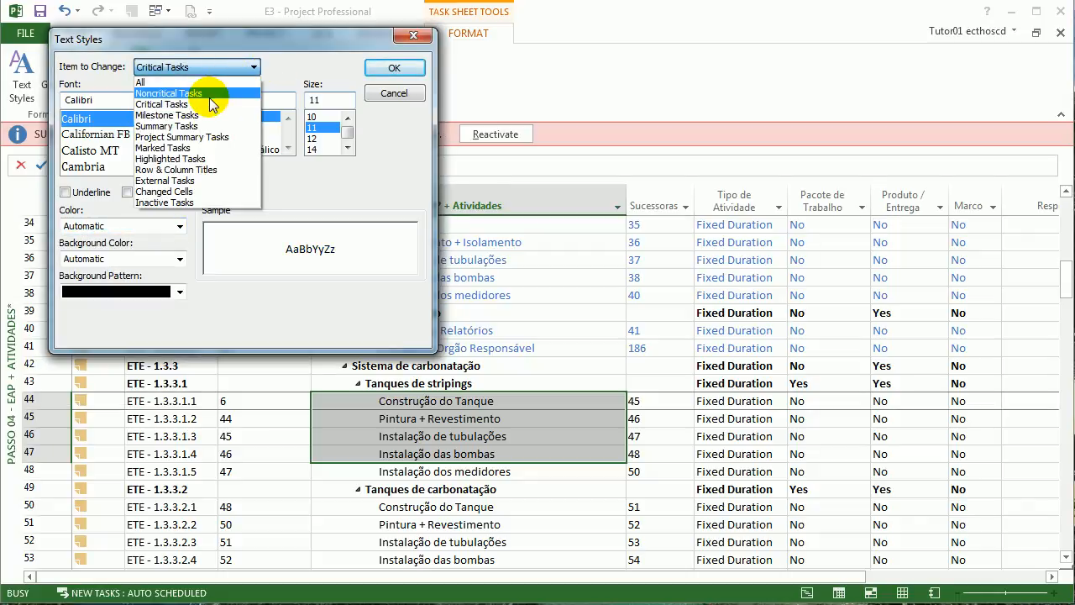
left_click(209, 98)
left_click(151, 226)
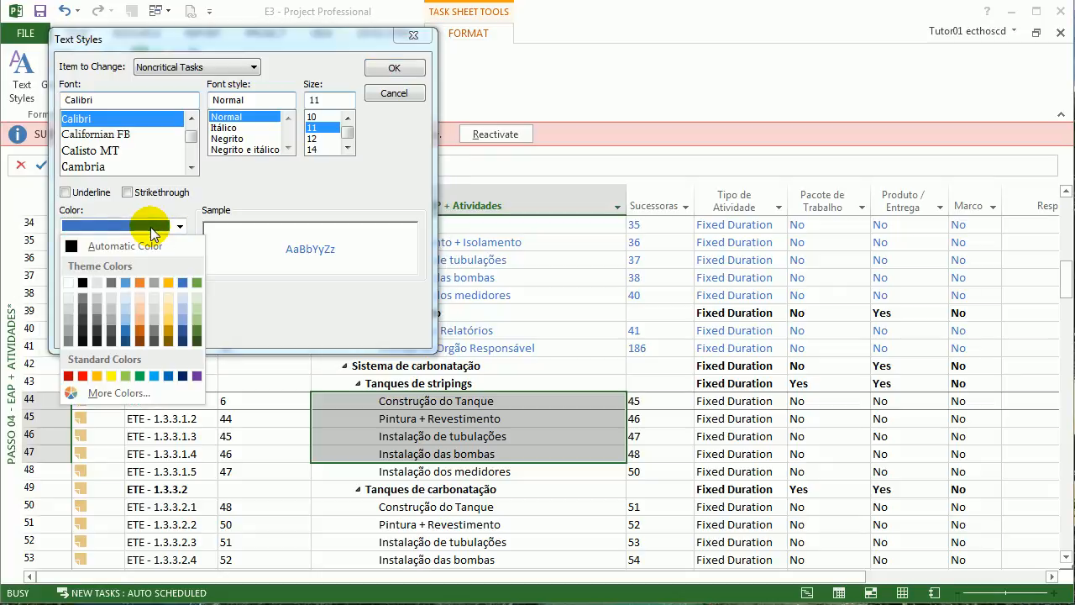
left_click(126, 342)
left_click(252, 67)
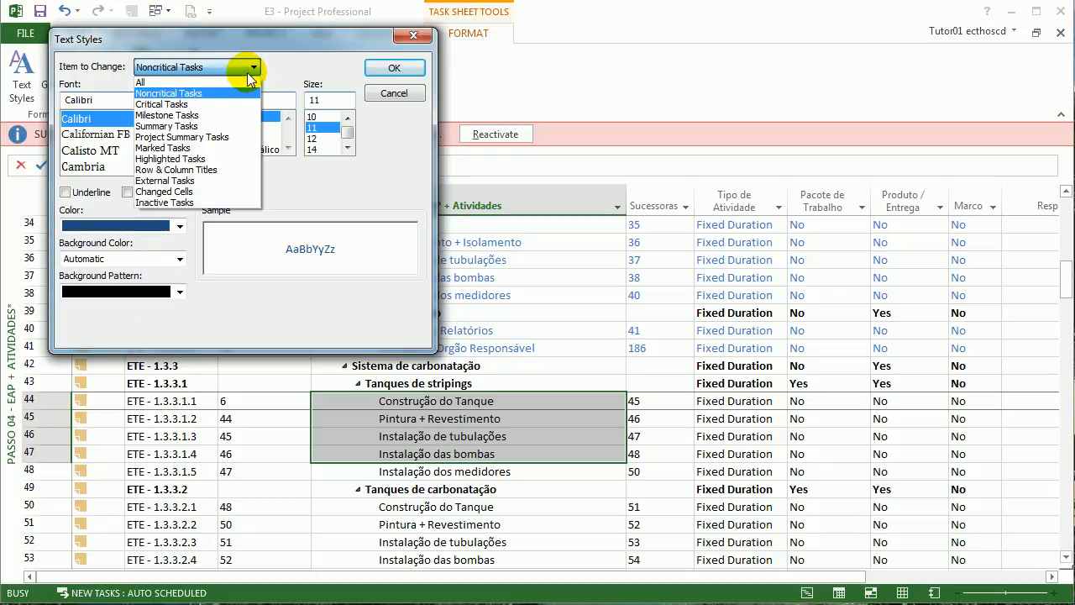
left_click(243, 93)
left_click(132, 225)
left_click(131, 341)
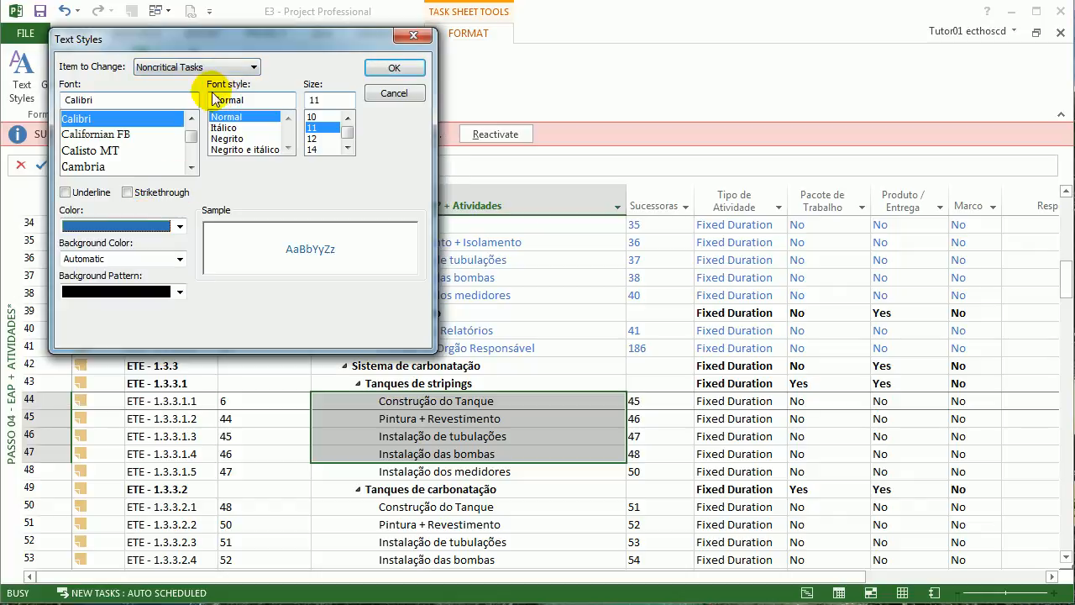
Set the Critical Tasks text color to the second-darkest shade of the theme's light blue and apply the text styles.
left_click(221, 70)
left_click(214, 114)
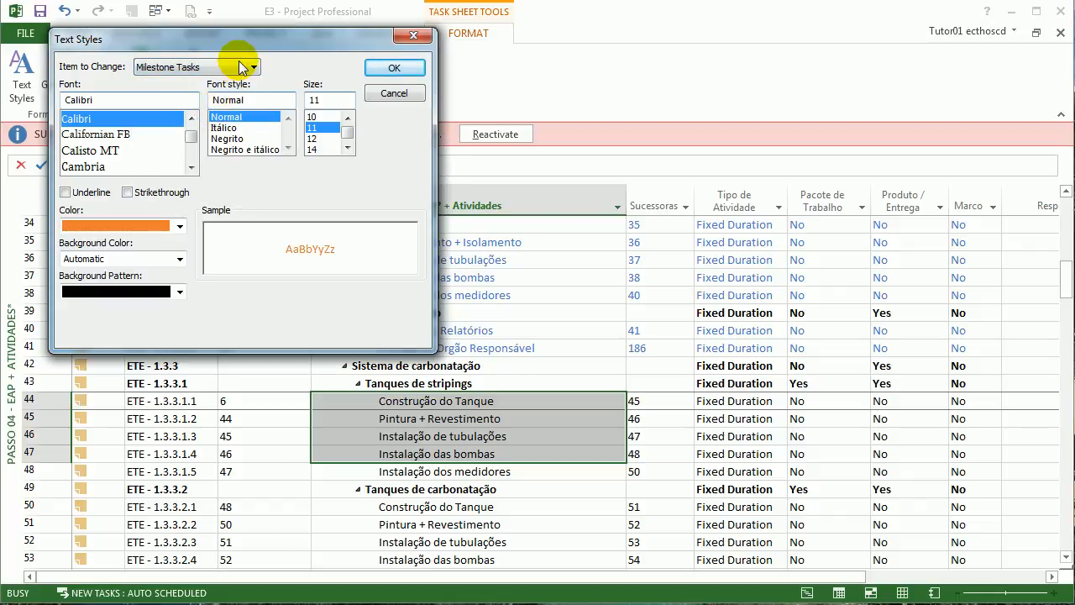
left_click(251, 67)
left_click(210, 104)
left_click(155, 225)
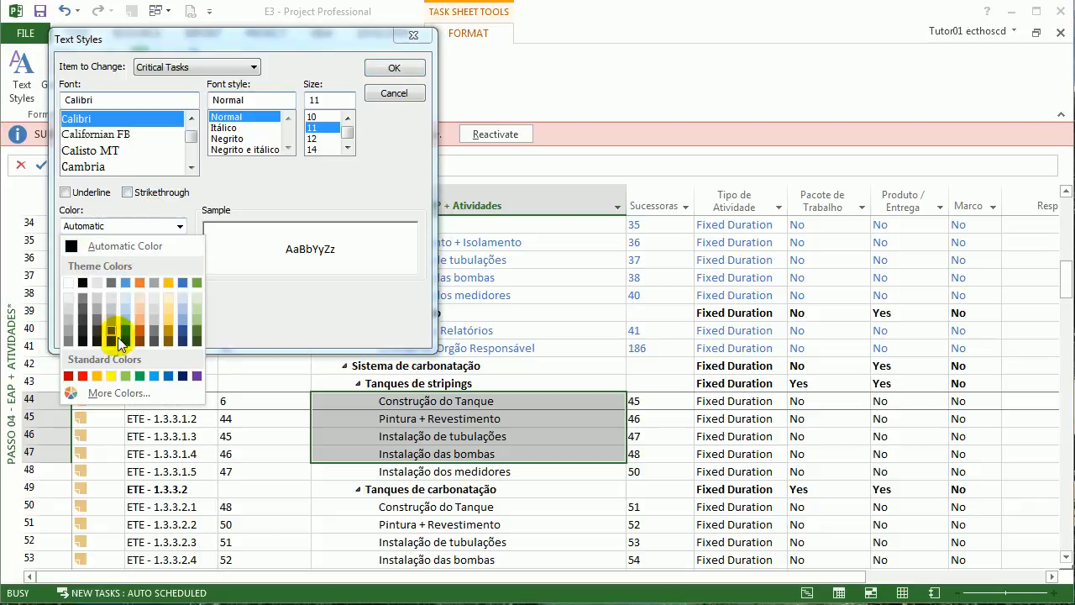
left_click(128, 335)
left_click(389, 75)
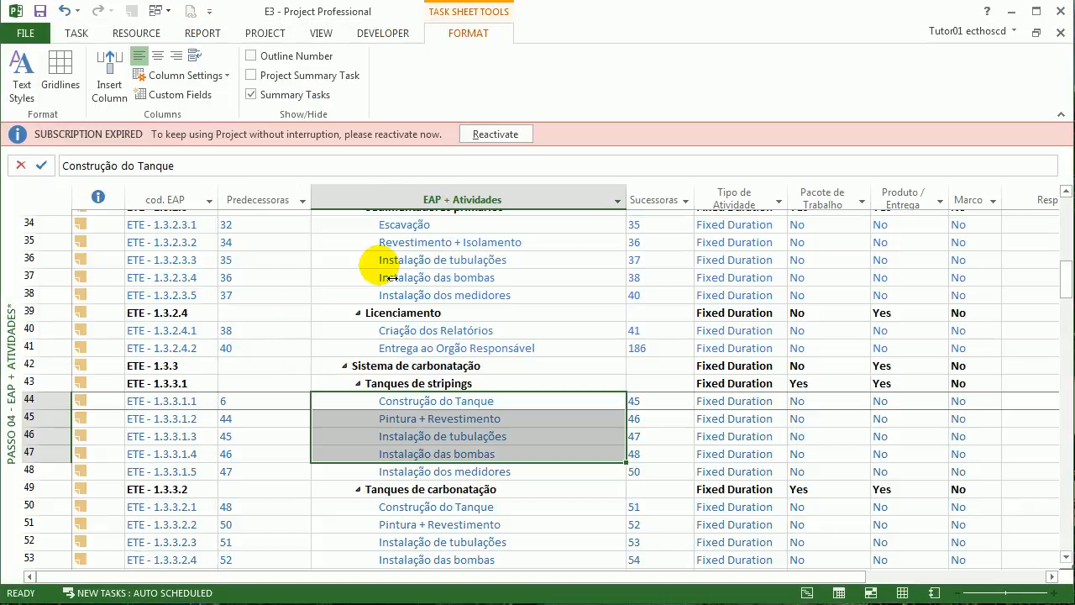
Review the text colors across the whole task list down to Fim do Projeto and back to the first task.
left_click(540, 458)
scroll(541, 463, "down", 16)
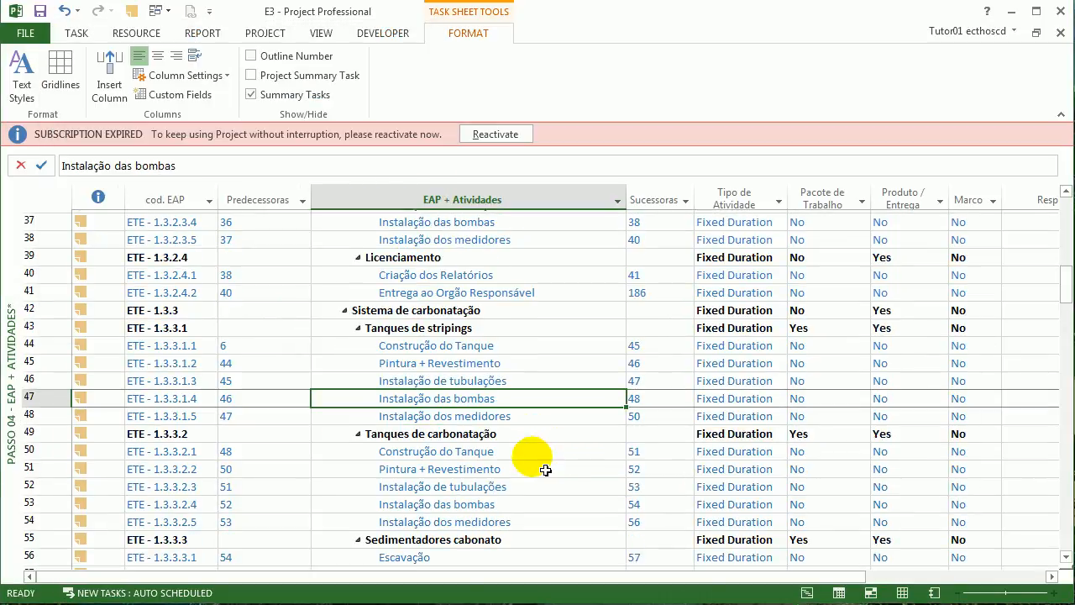
scroll(522, 486, "down", 20)
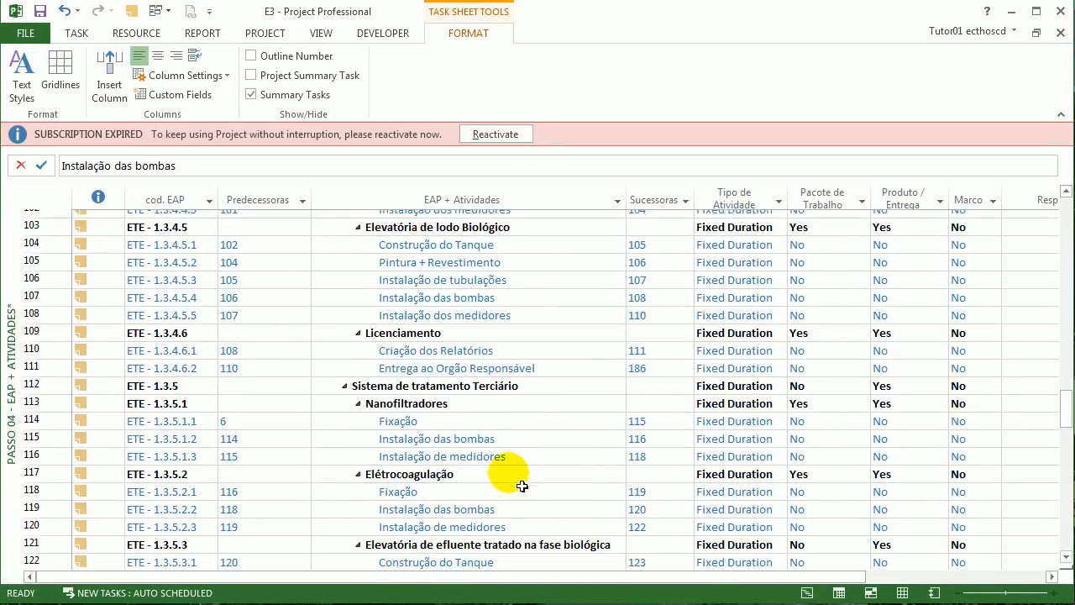
scroll(522, 486, "down", 5)
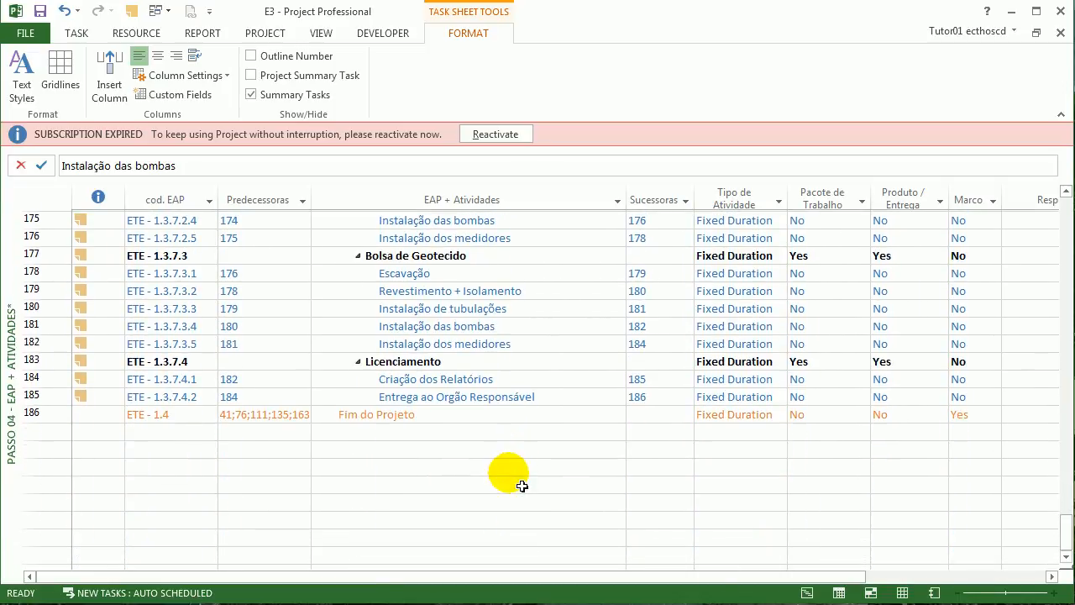
left_click(451, 360)
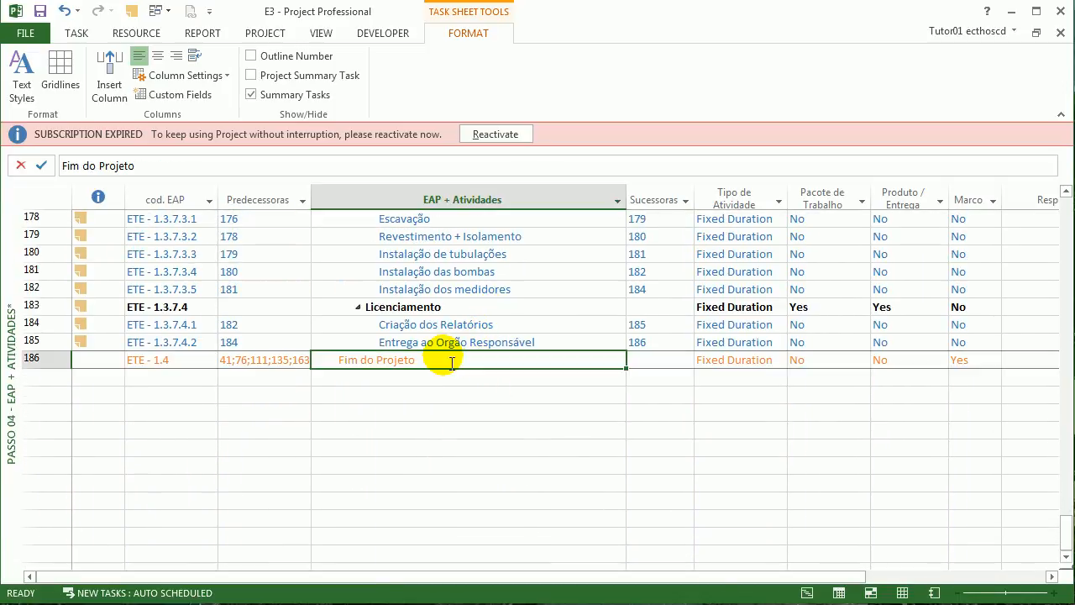
scroll(451, 361, "up", 20)
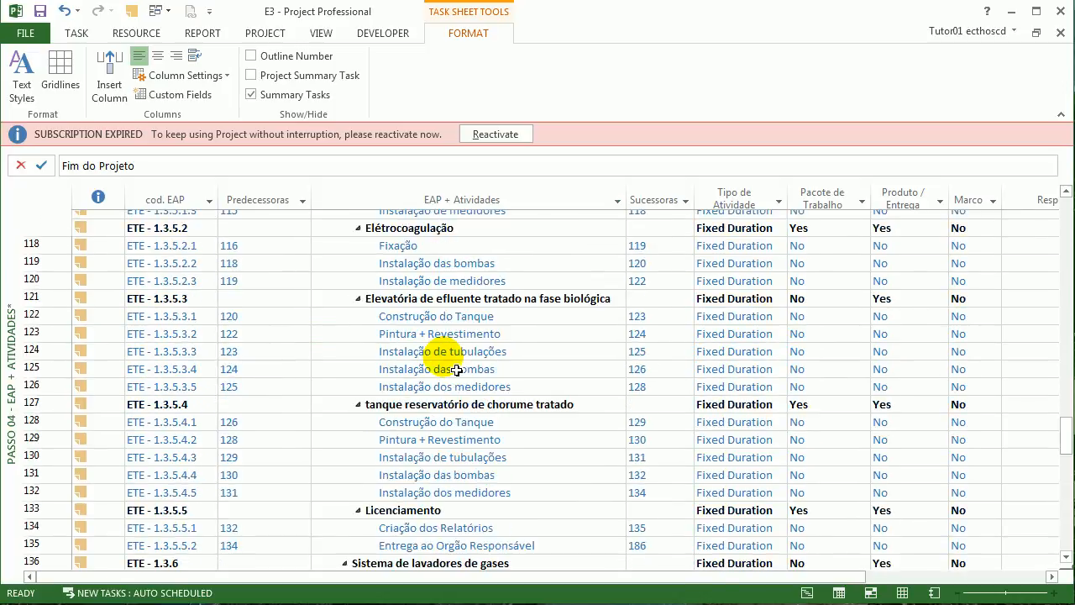
scroll(456, 370, "up", 16)
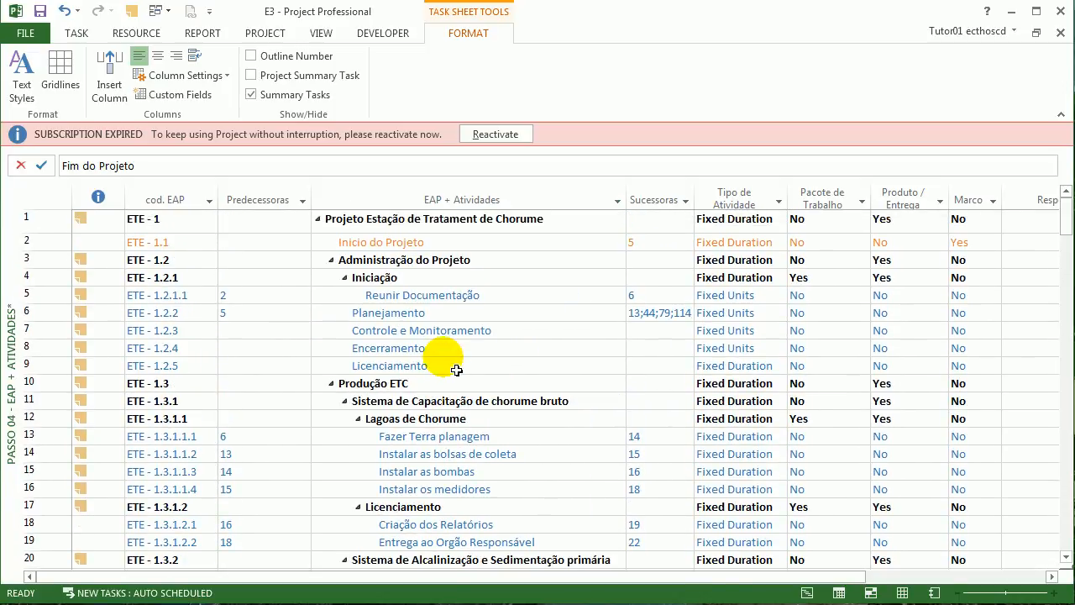
Switch to the Passo 04 - EAP + Atividades - DR view and enlarge the task table above the relationship diagram.
left_click(468, 296)
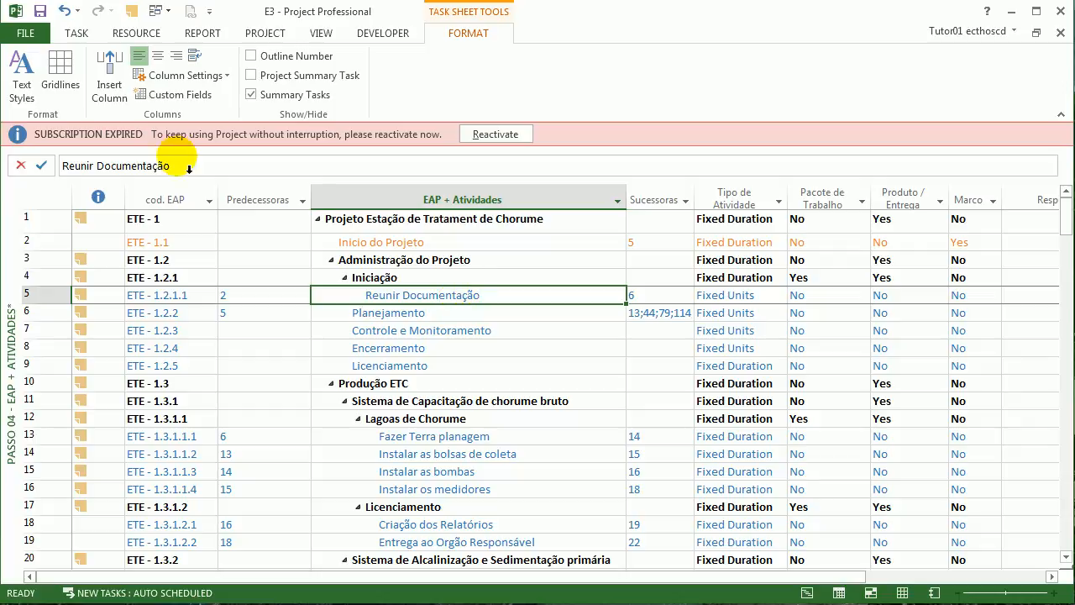
left_click_drag(0, 124, 0, 328)
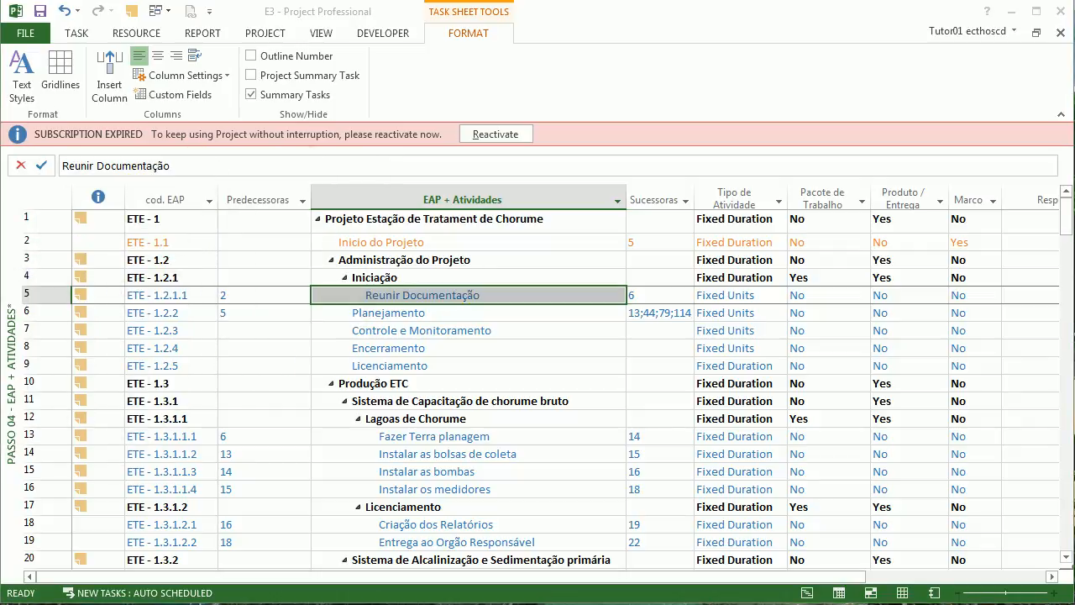
left_click(491, 364)
scroll(496, 361, "down", 1)
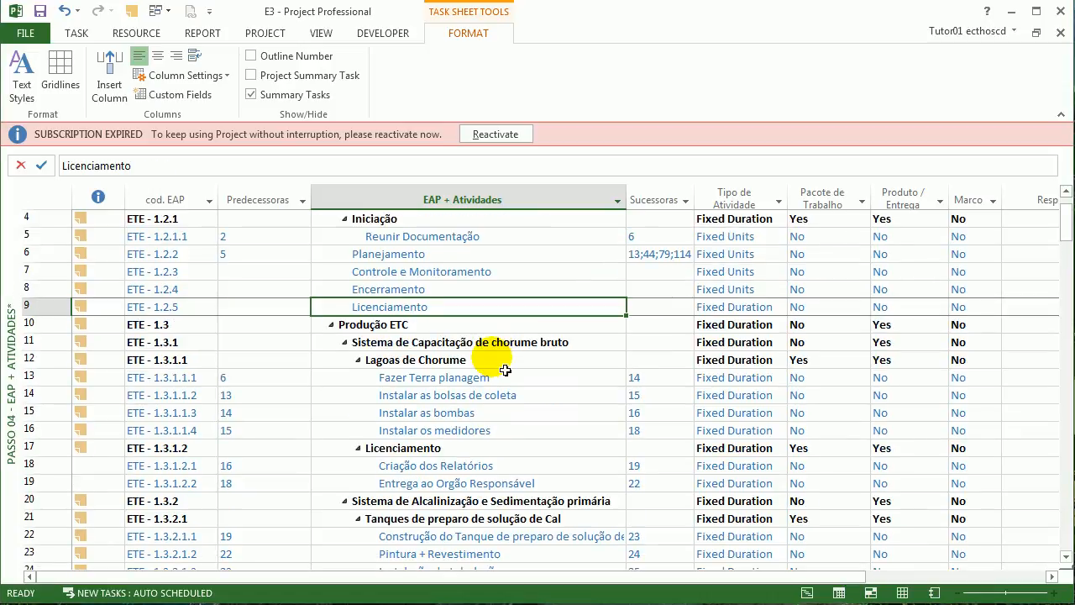
right_click(15, 299)
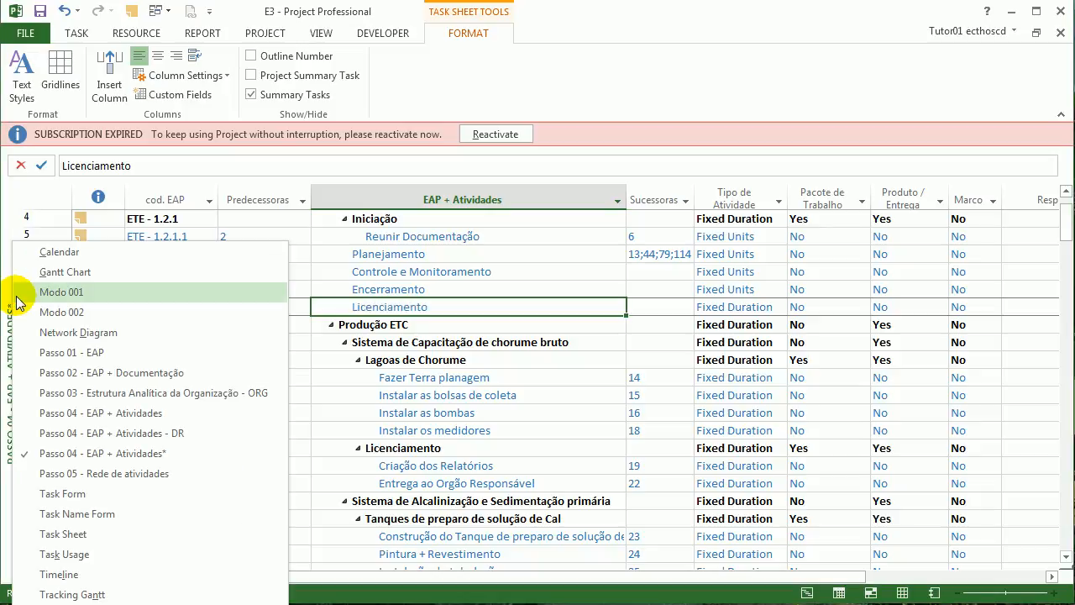
left_click(148, 432)
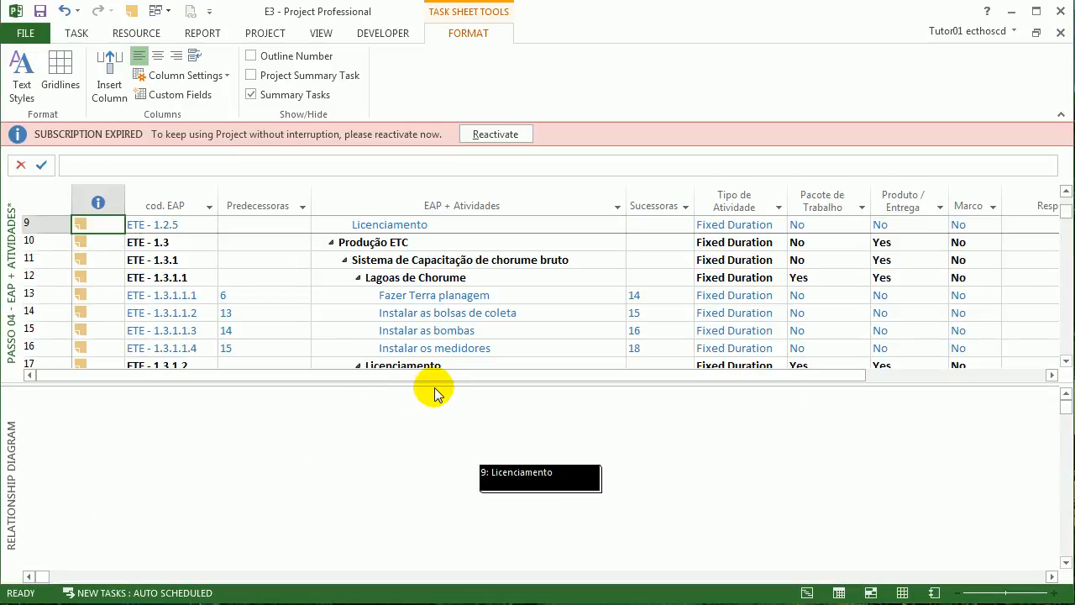
left_click_drag(449, 394, 323, 414)
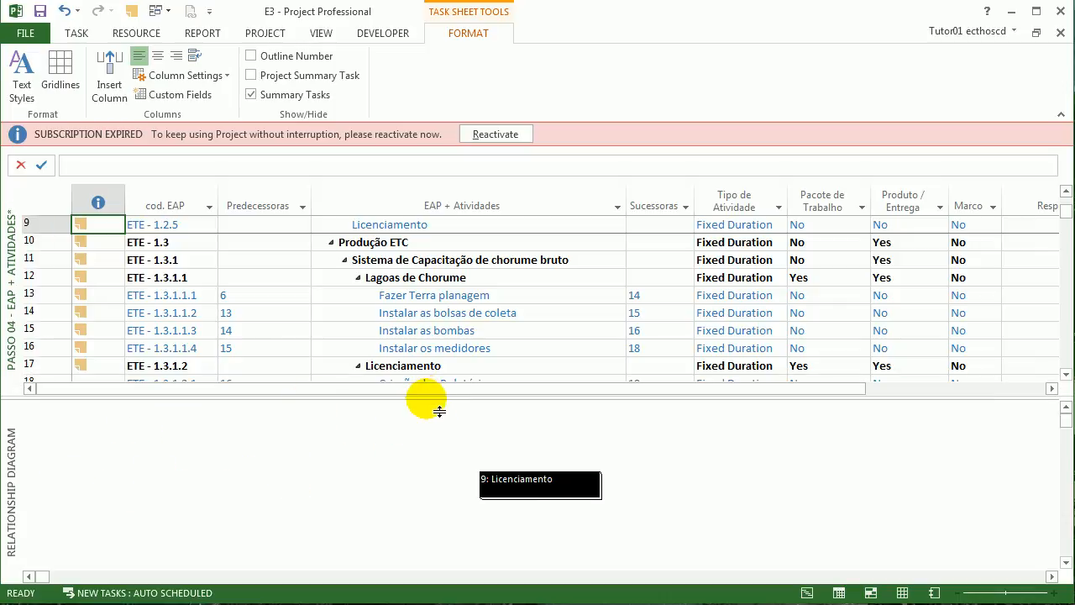
left_click_drag(438, 410, 424, 464)
Examine the relationship diagram links of Instalar as bombas, Reunir Documentação, Planejamento and Controle e Monitoramento.
left_click(443, 332)
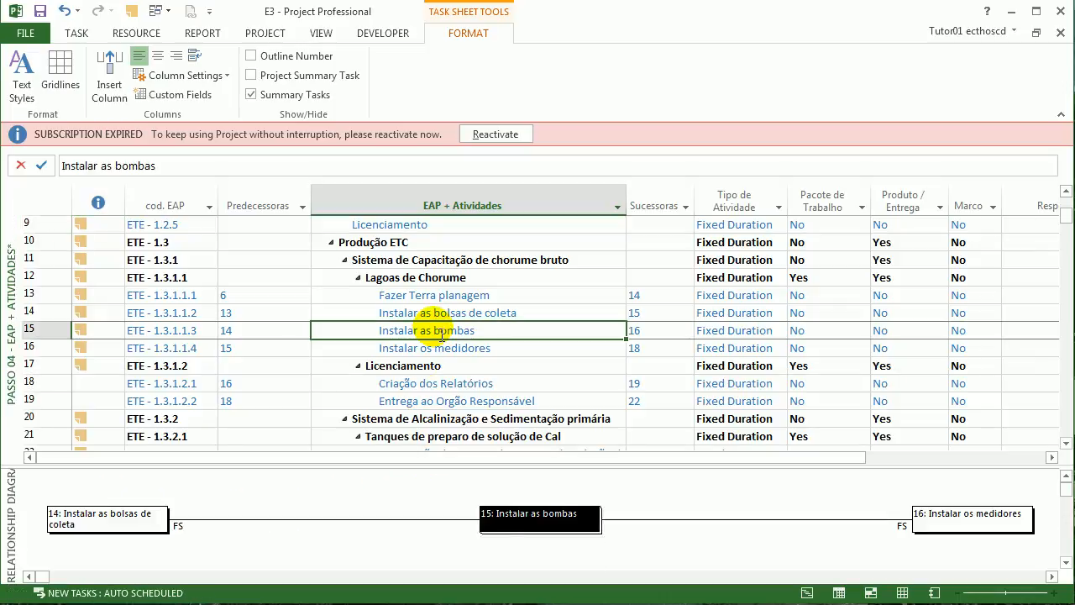
scroll(442, 332, "up", 3)
left_click(459, 294)
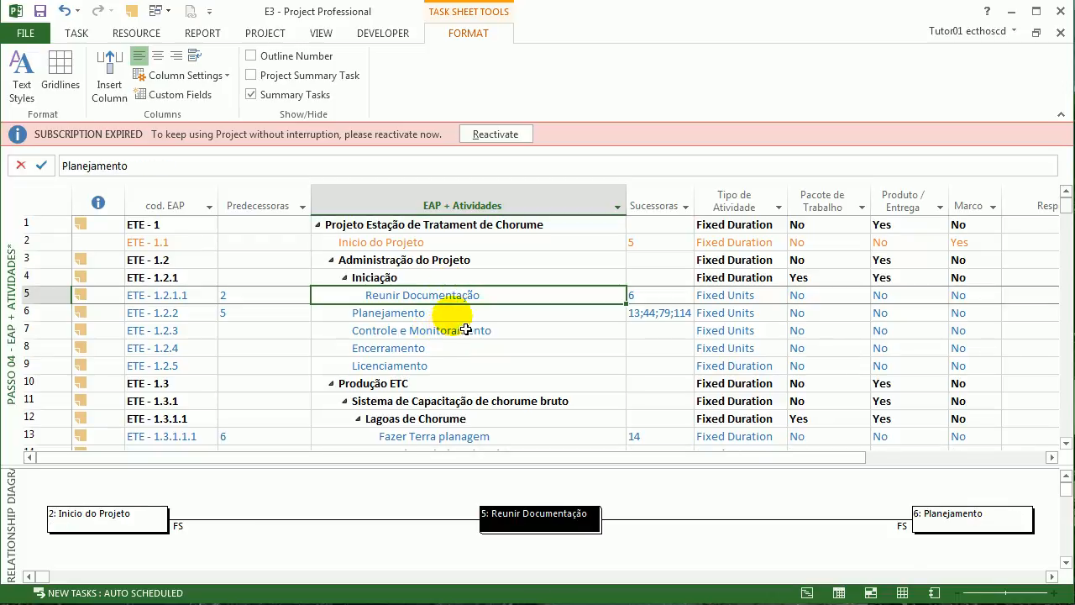
left_click(462, 315)
left_click(465, 333)
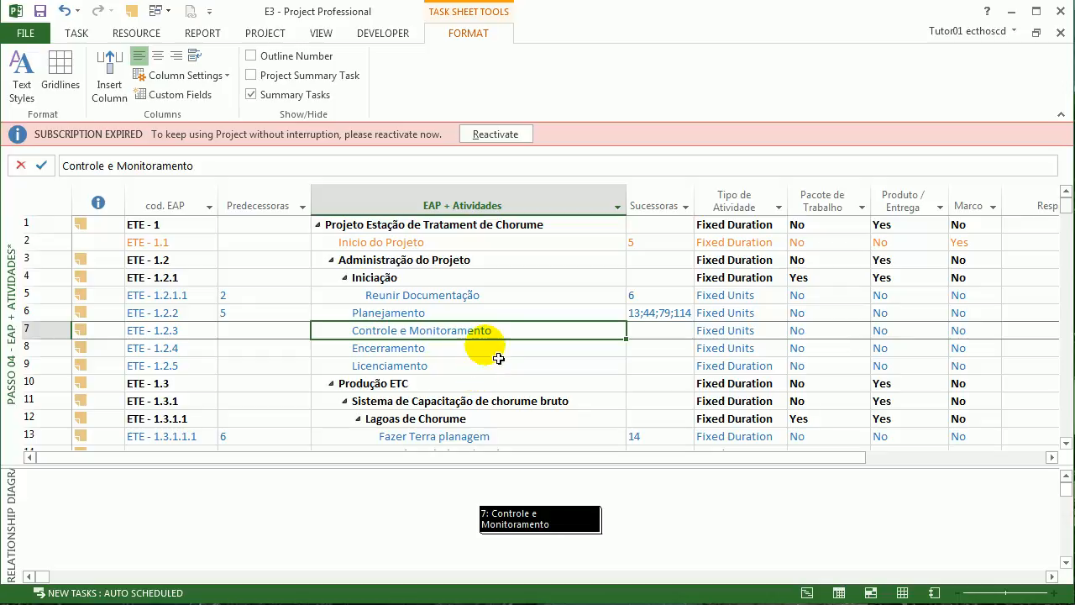
left_click(578, 311)
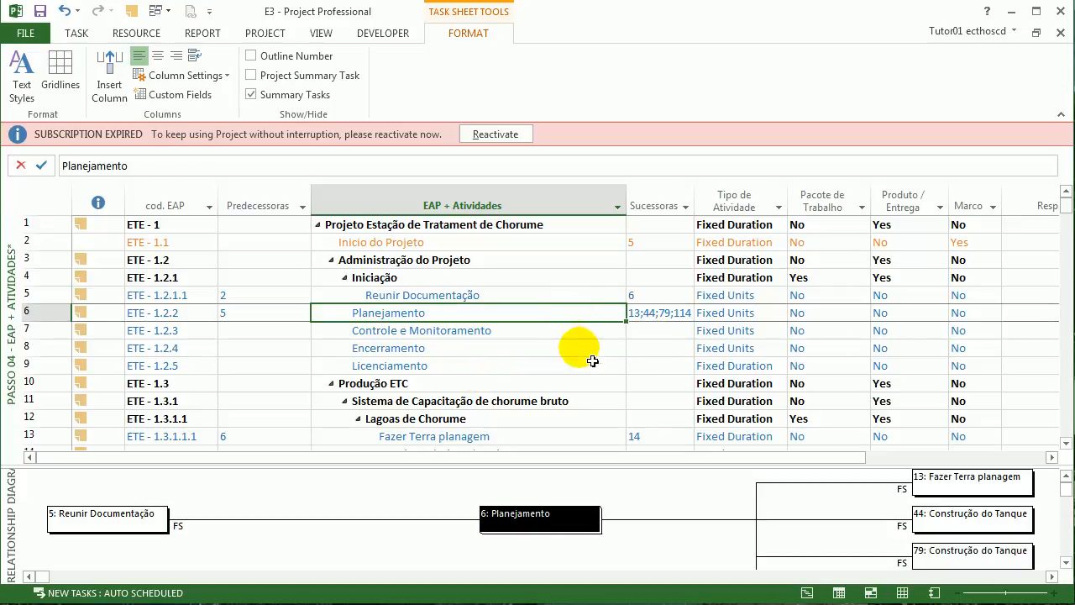
Set the Tipo de Atividade of Planejamento and Reunir Documentação to Fixed Duration.
left_click(747, 315)
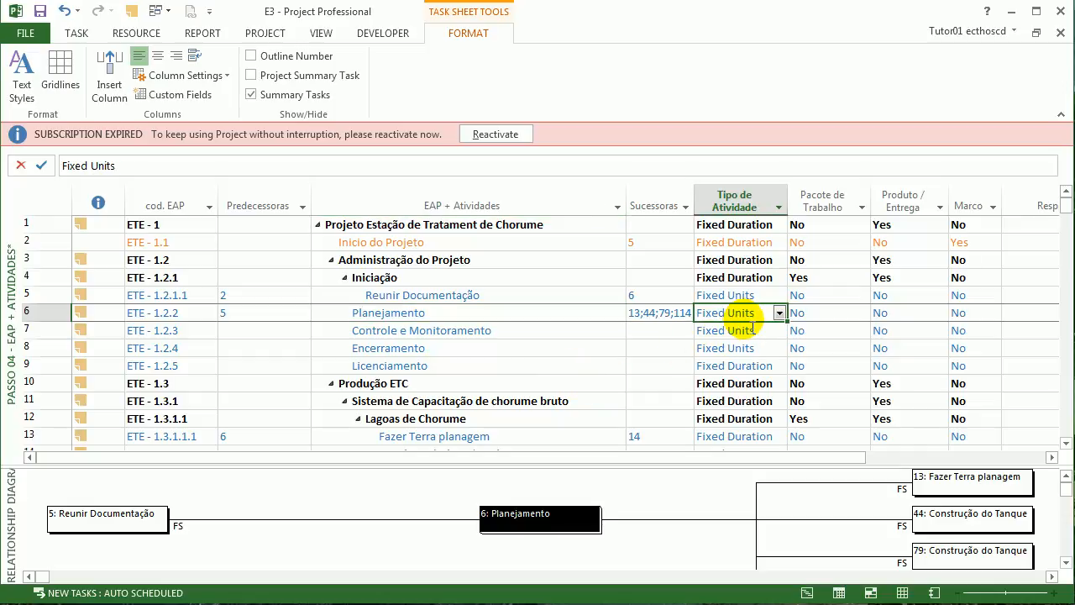
left_click(780, 314)
left_click(749, 348)
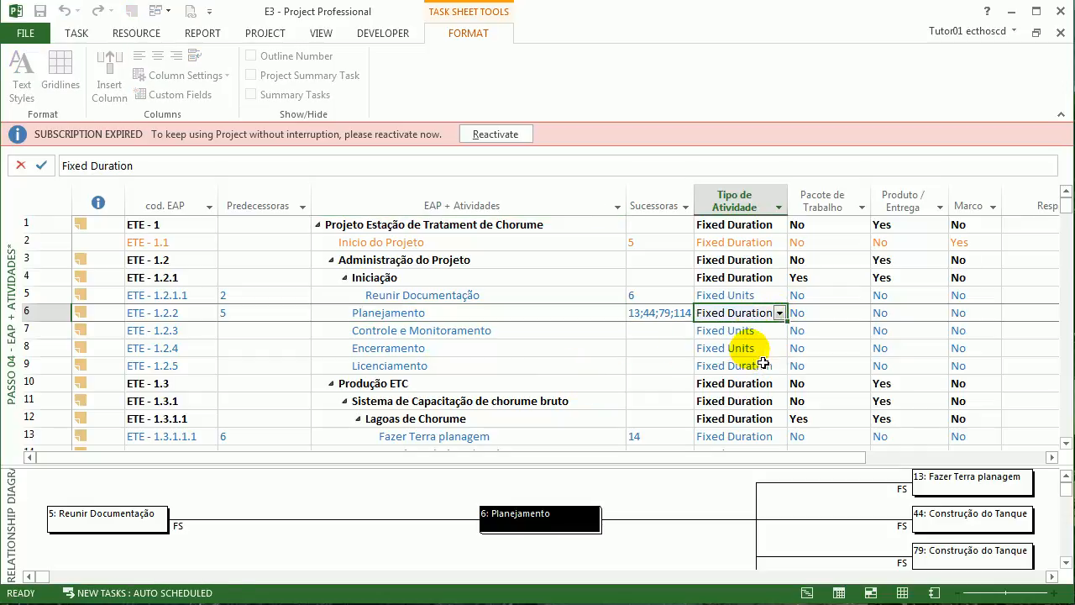
left_click(761, 300)
left_click(779, 298)
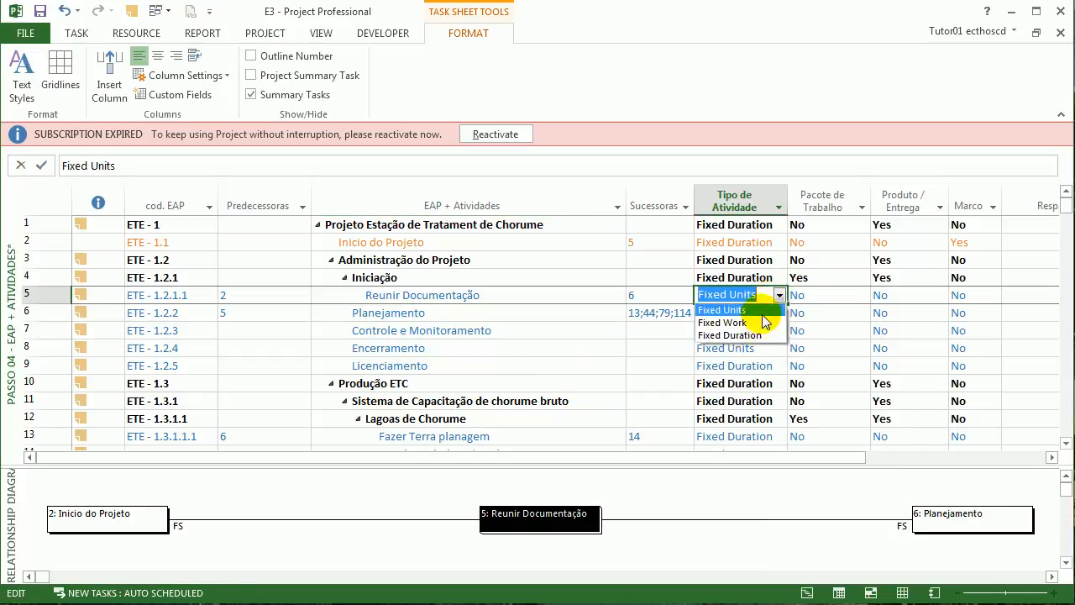
left_click(746, 330)
Set the Tipo de Atividade of Encerramento to Fixed Duration.
left_click(764, 331)
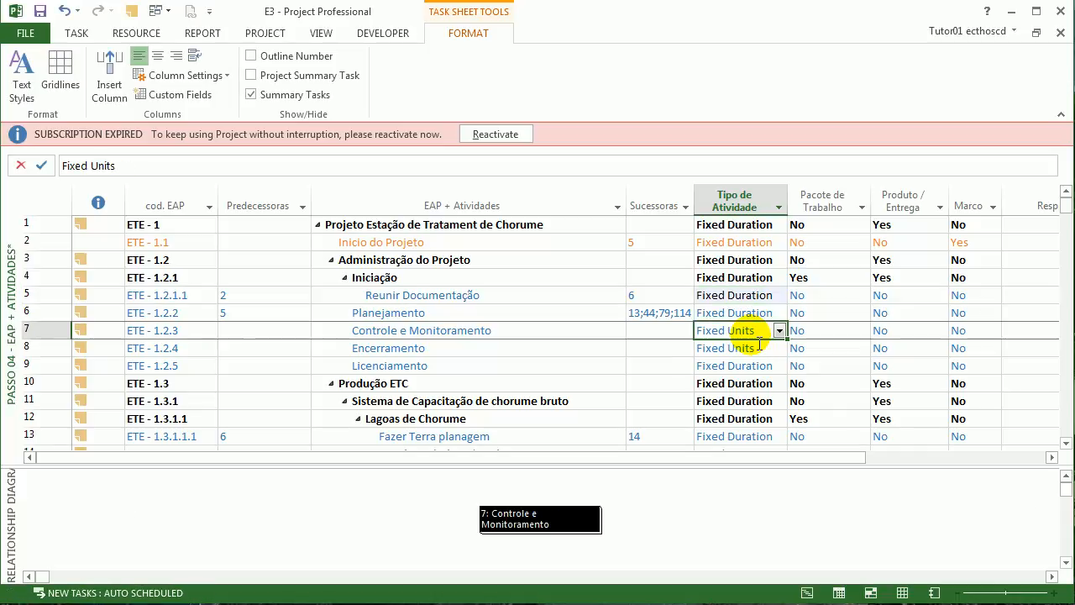
left_click(569, 348)
left_click(751, 367)
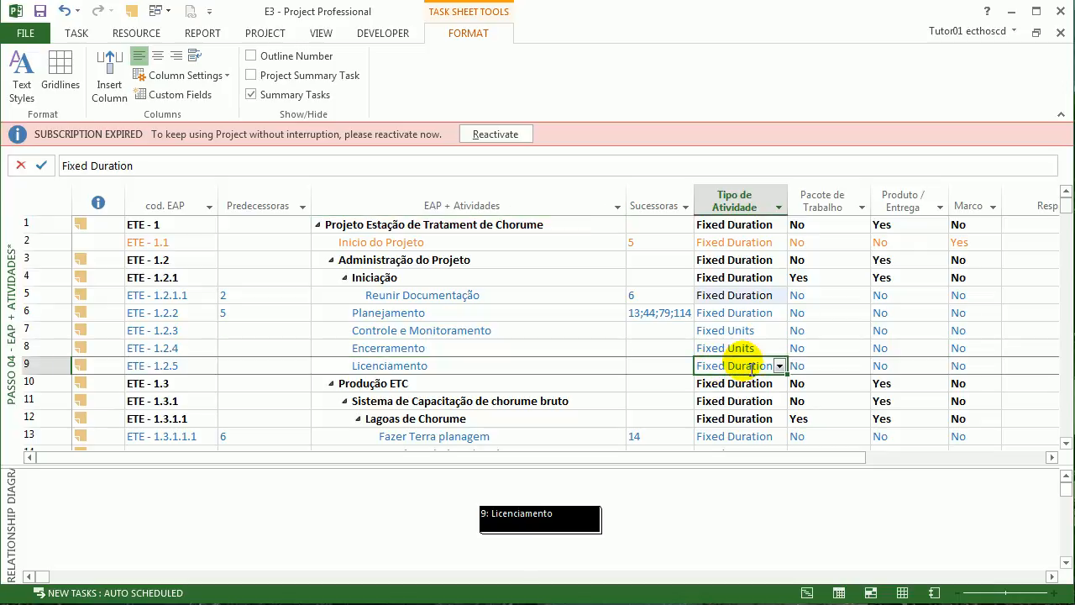
left_click(769, 350)
left_click(779, 347)
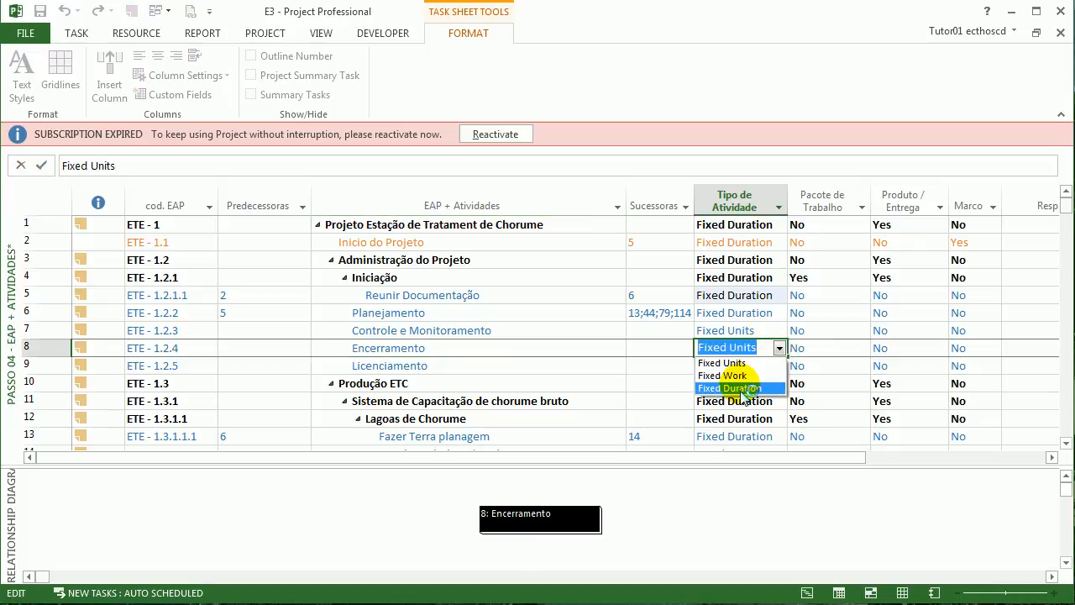
left_click(739, 378)
left_click(470, 348)
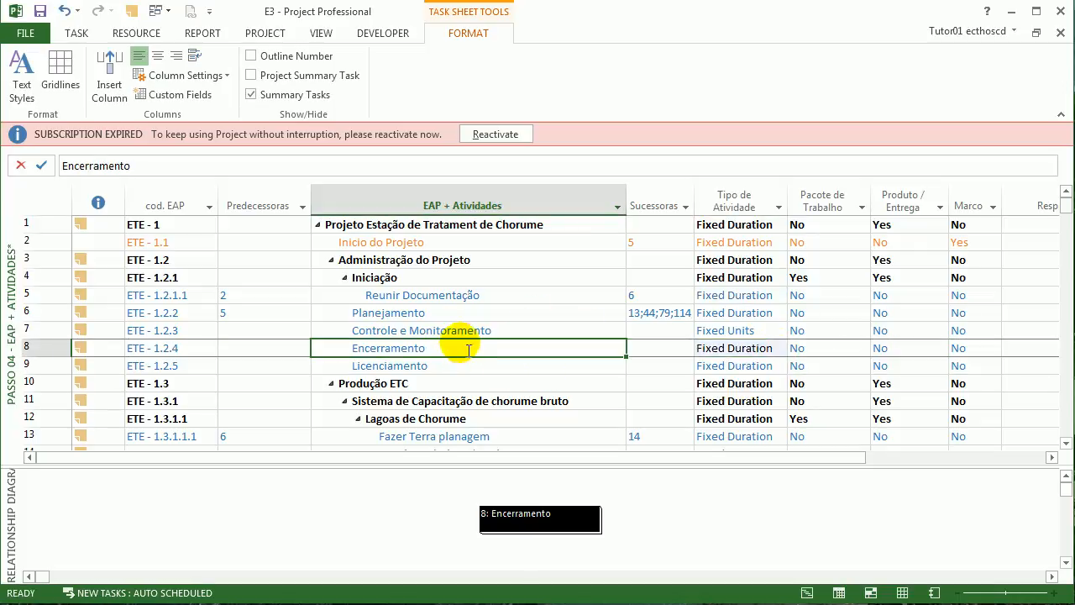
Compare the links of Planejamento and Controle e Monitoramento, then make the relationship diagram slightly taller and inspect all of Planejamento's successors.
left_click(485, 313)
left_click(489, 332)
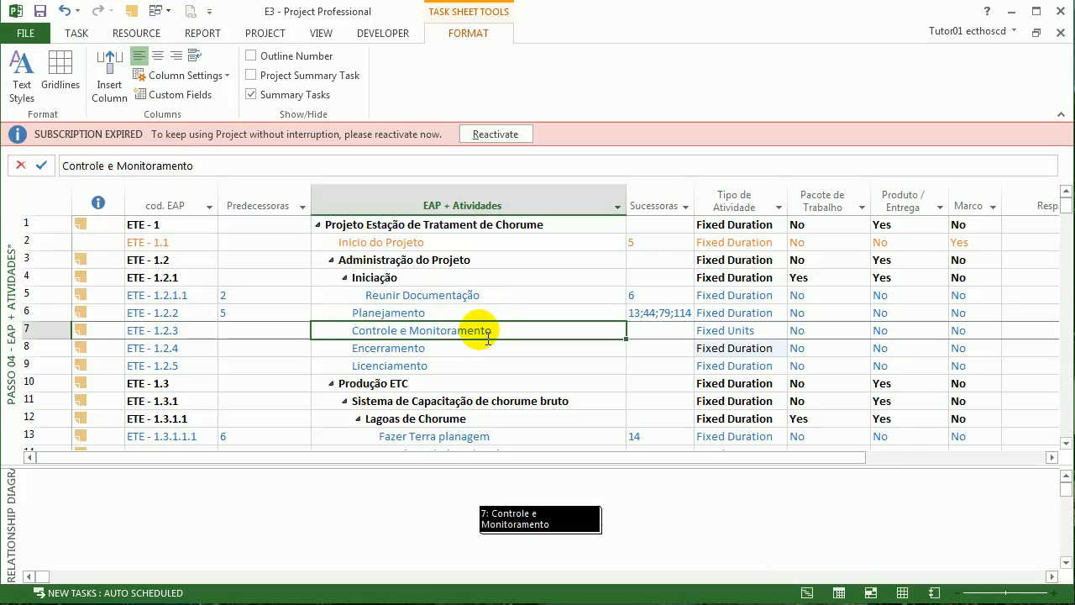
left_click(482, 313)
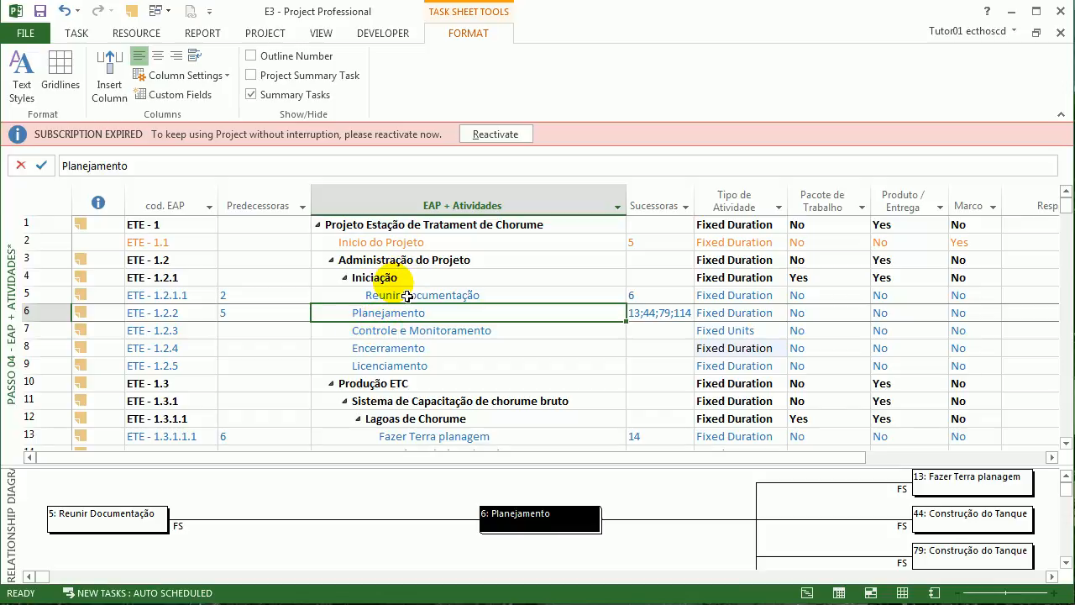
left_click_drag(408, 300, 391, 382)
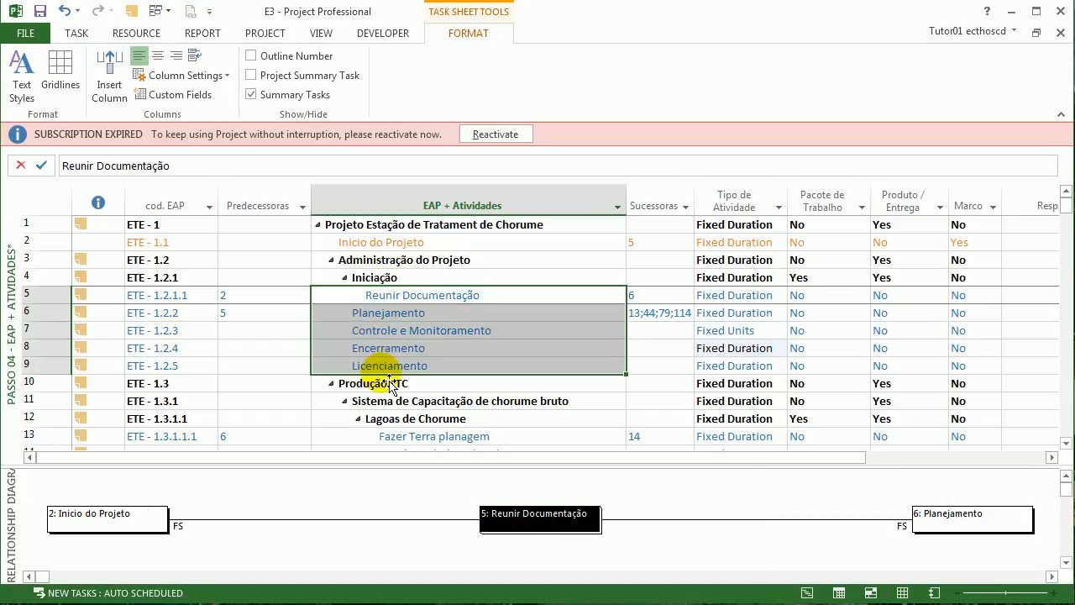
left_click(409, 314)
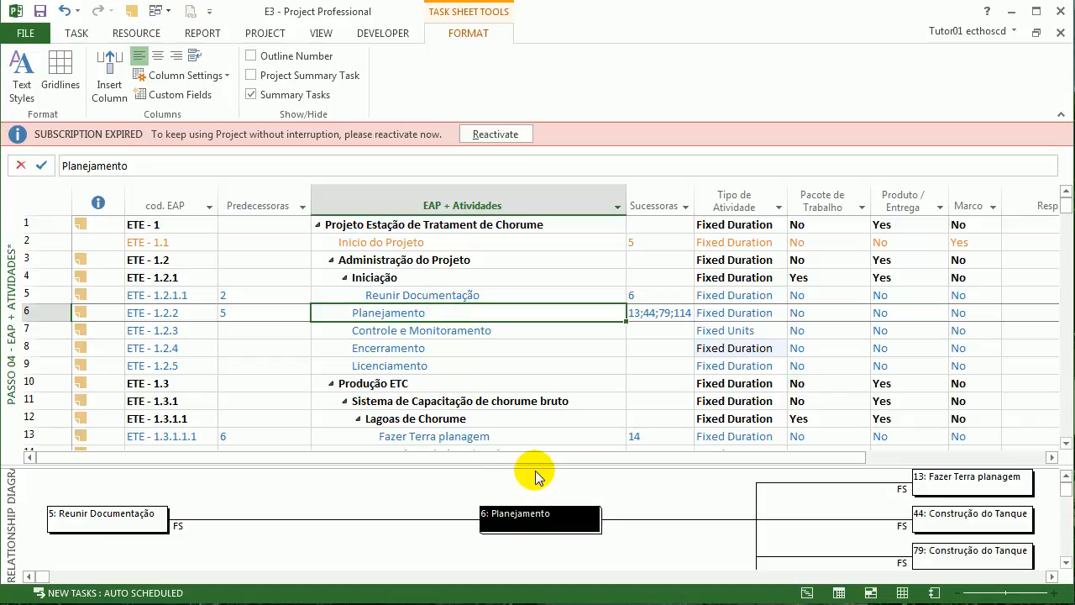
left_click_drag(550, 481, 547, 446)
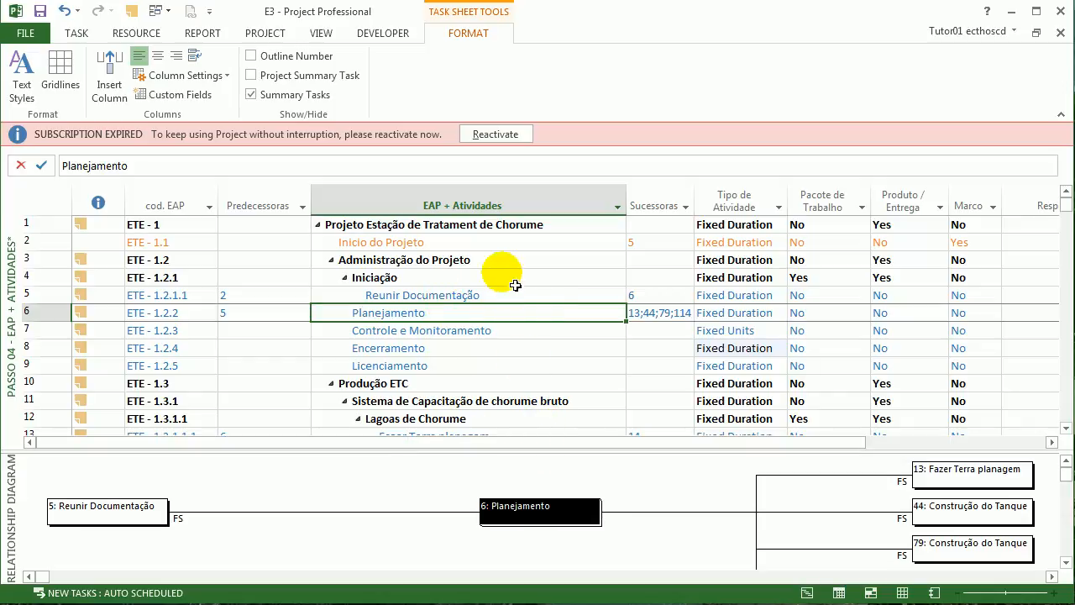
scroll(1008, 508, "down", 1)
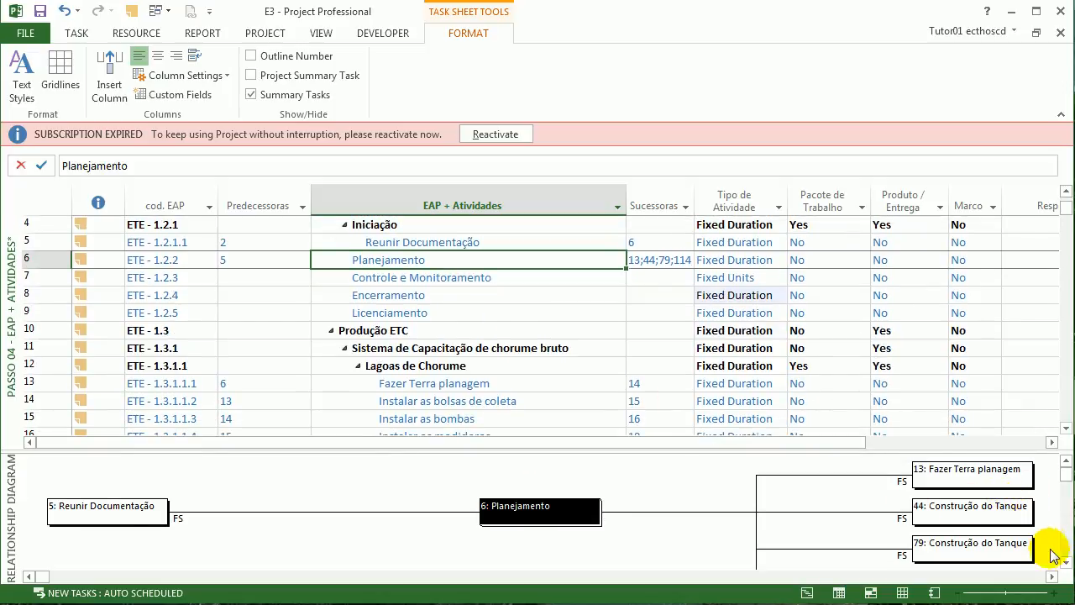
left_click(1063, 563)
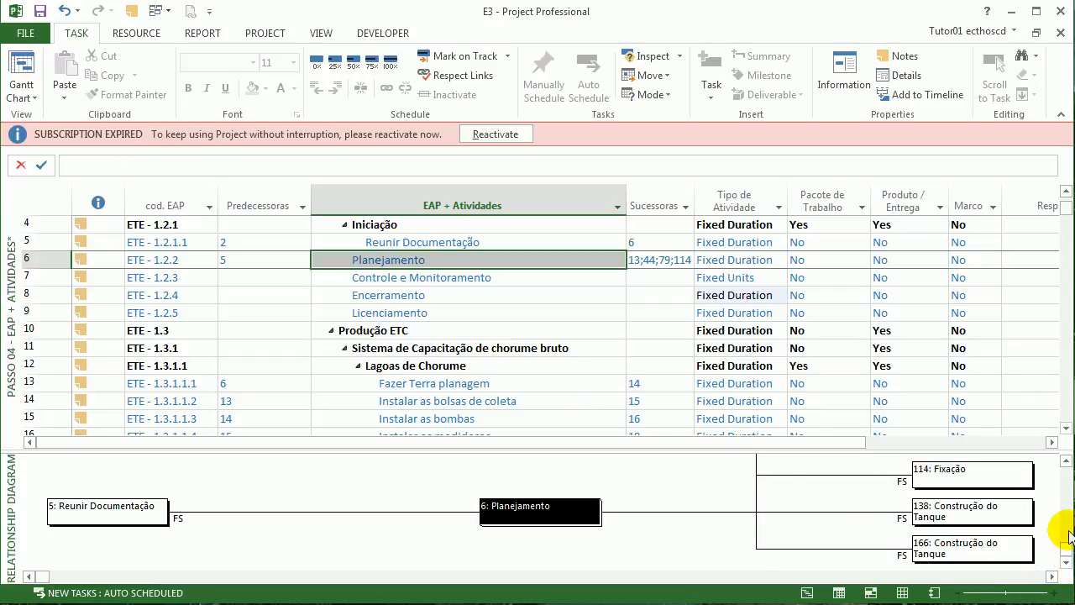
Trace the predecessor and successor links from Inicio do Projeto and Reunir Documentação down to Escavação under Sedimentadores primários.
left_click(379, 261)
scroll(453, 311, "up", 1)
left_click(524, 267)
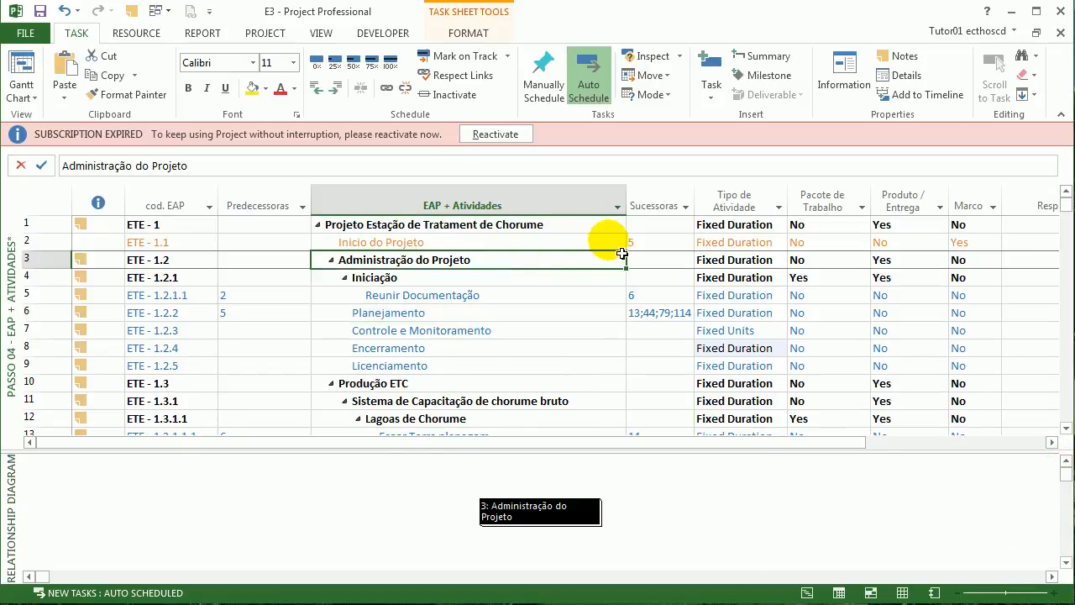
left_click(621, 243)
left_click(271, 297)
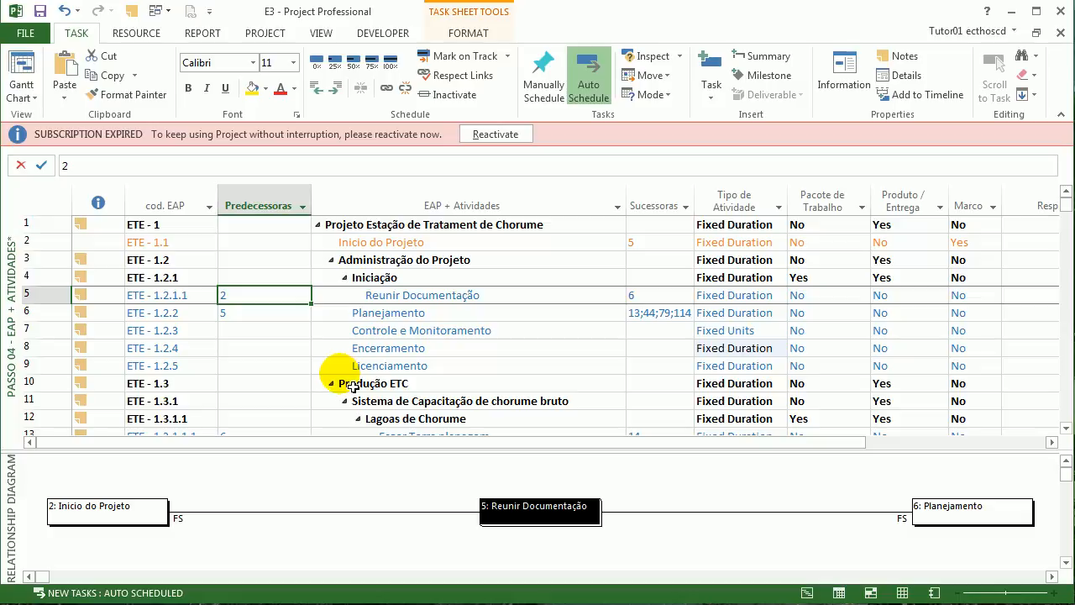
scroll(547, 394, "down", 2)
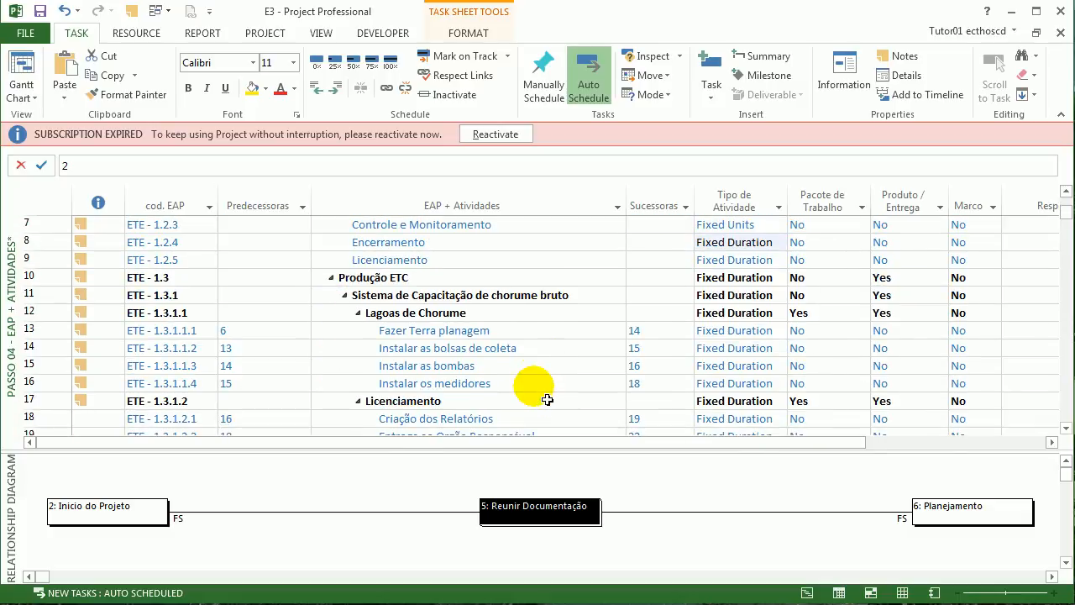
left_click(529, 334)
scroll(562, 399, "down", 2)
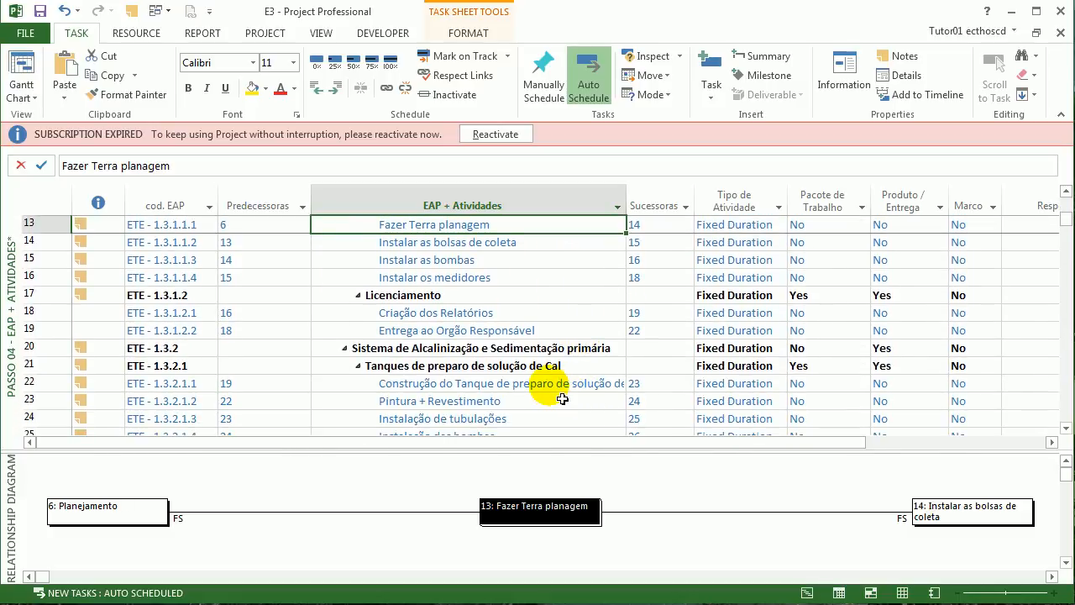
scroll(562, 399, "down", 3)
left_click(557, 386)
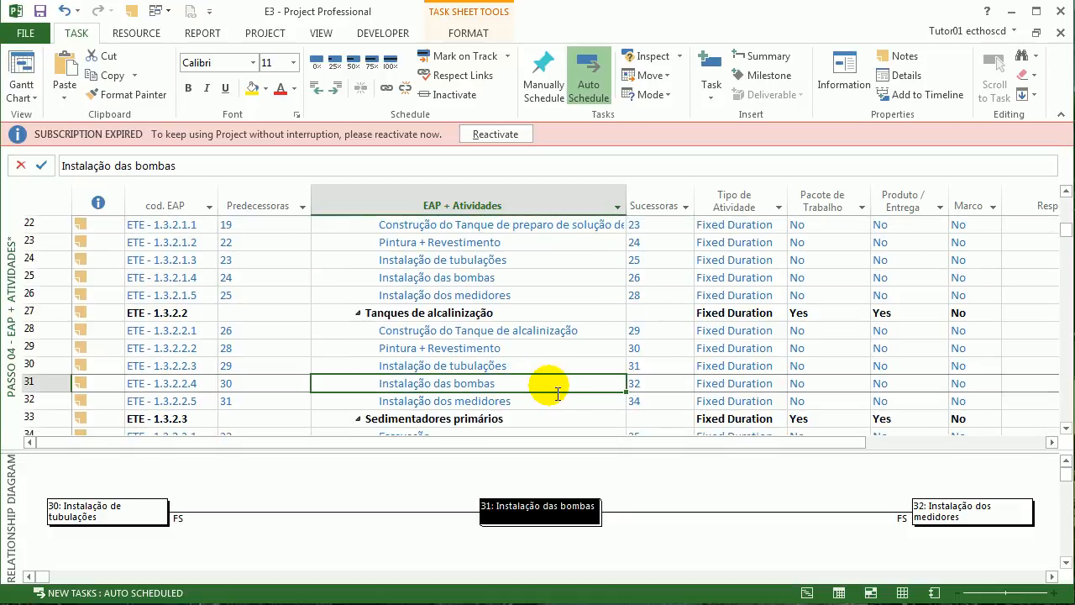
scroll(557, 393, "down", 3)
left_click(430, 280)
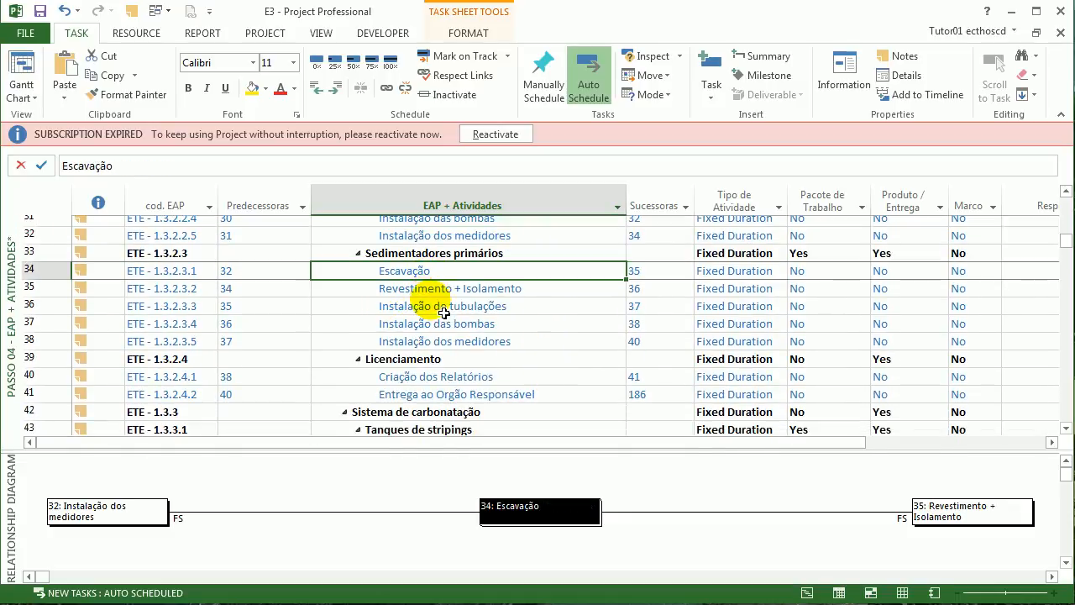
Review the links of Instalação dos medidores, Instalar as bolsas de coleta and Instalação das bombas, continuing down to Sistema de carbonatação.
scroll(445, 313, "up", 1)
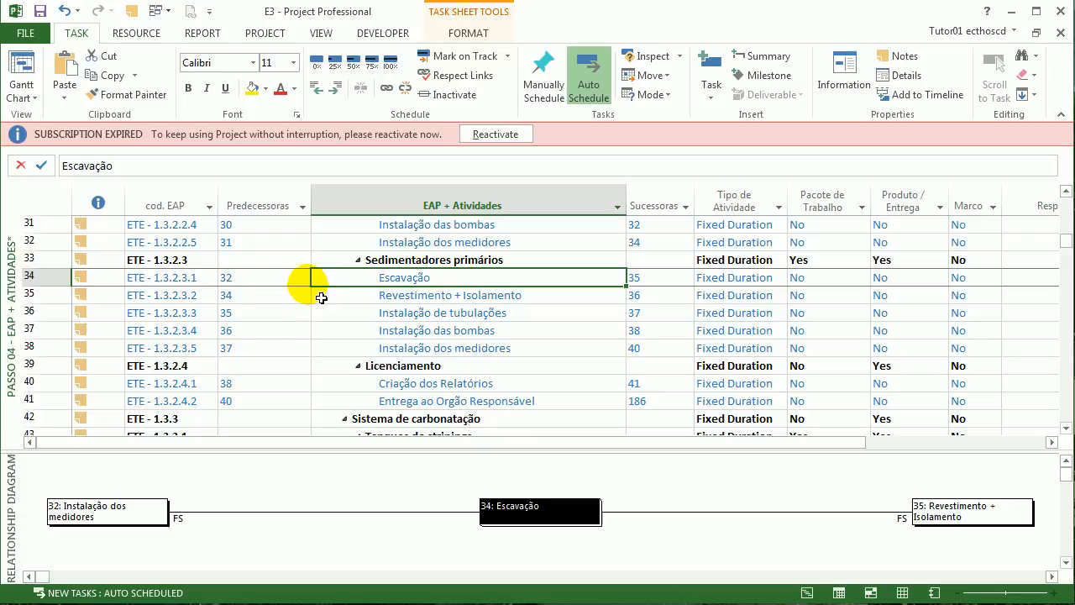
left_click(420, 242)
scroll(416, 307, "up", 6)
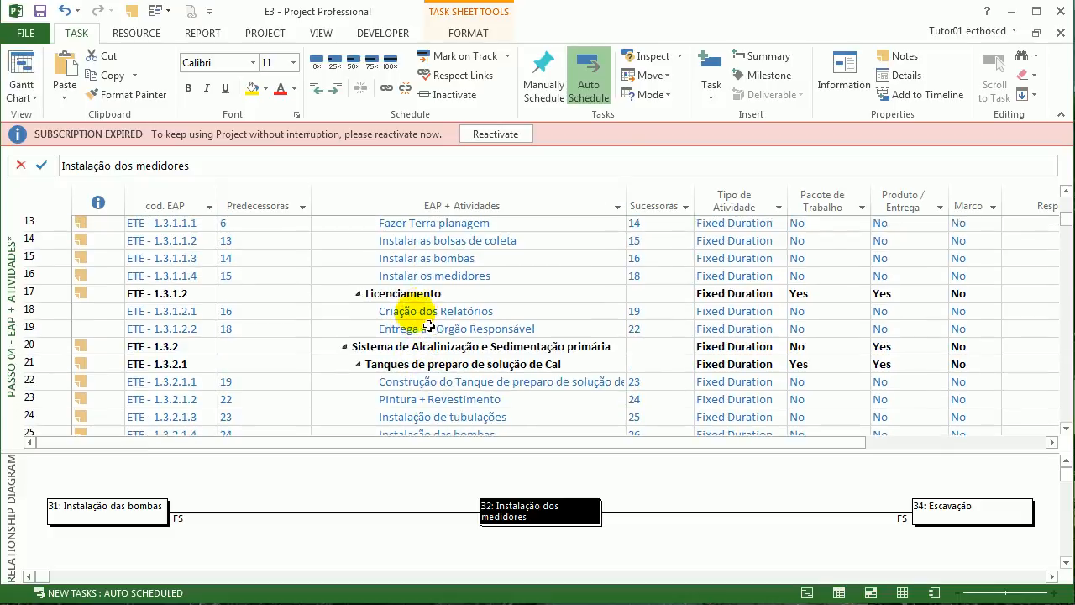
left_click(454, 246)
scroll(432, 340, "down", 3)
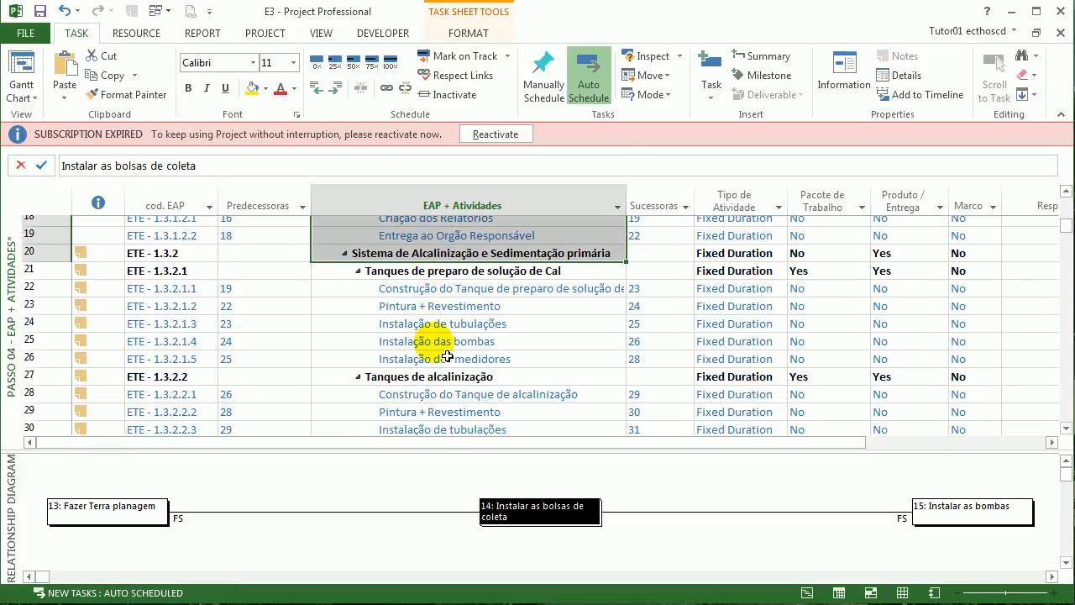
left_click(445, 278)
scroll(453, 324, "down", 4)
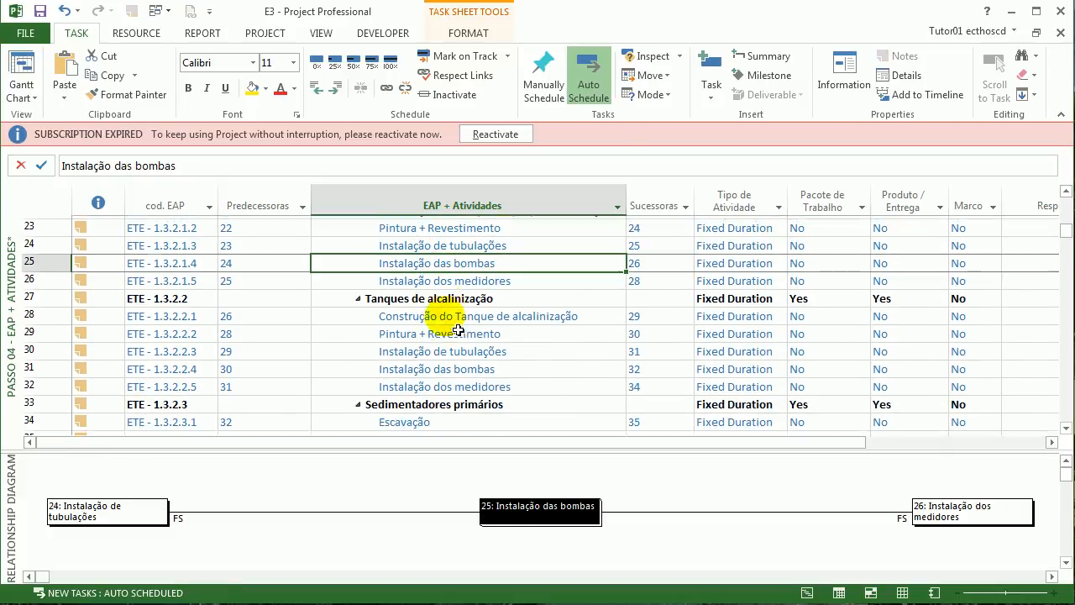
scroll(458, 330, "down", 2)
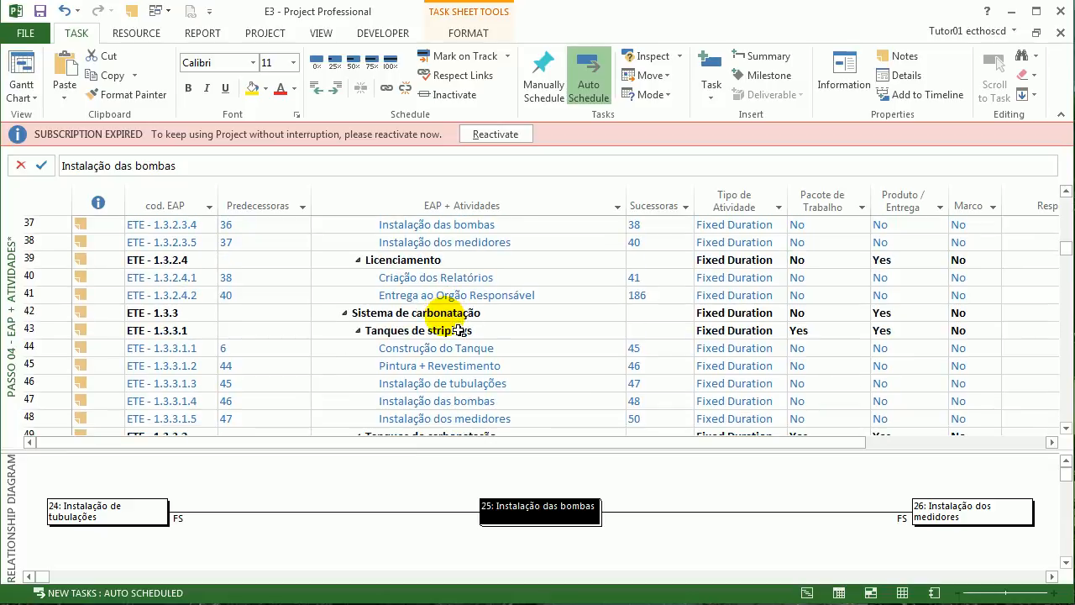
Compare the Predecessoras and Sucessoras columns and trace the links from Construção do Tanque under Tanques de stripings down to Sistema de Tratamento Secundário.
left_click(269, 214)
left_click(636, 201)
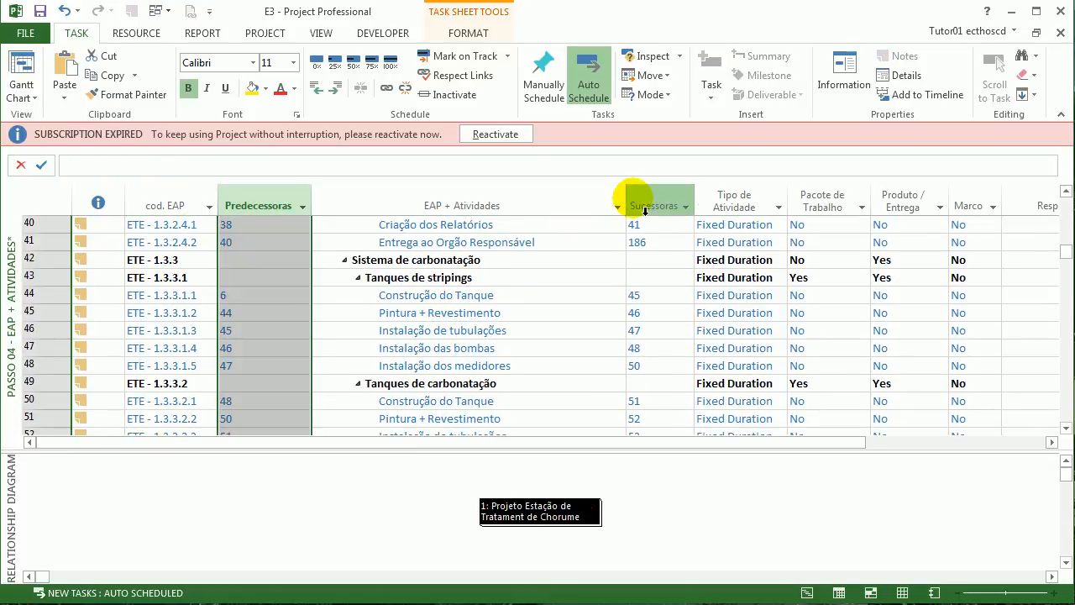
left_click(474, 298)
scroll(483, 321, "down", 1)
scroll(479, 326, "down", 4)
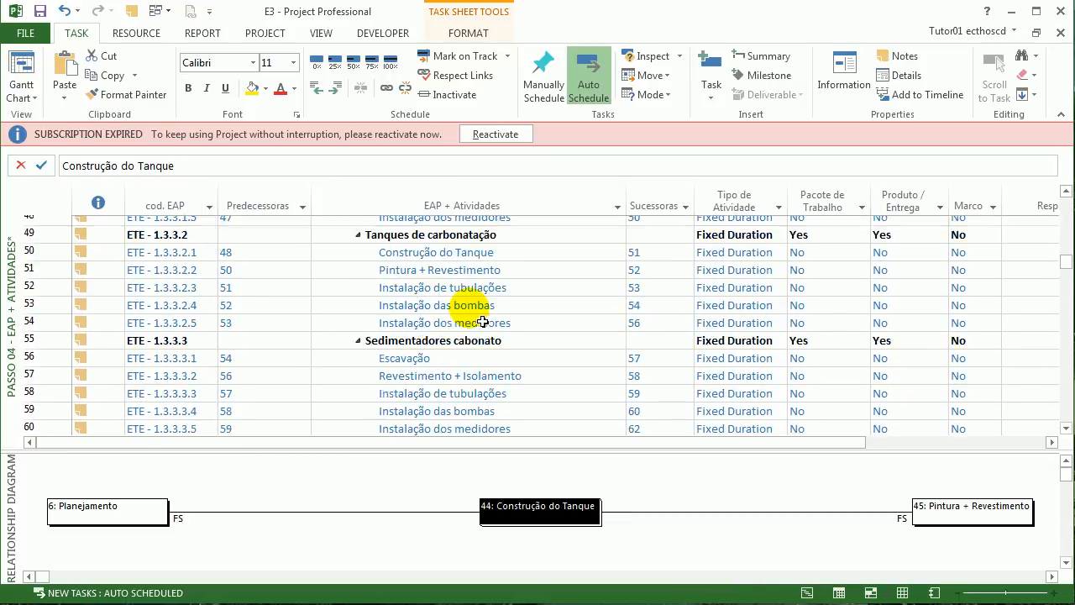
scroll(473, 333, "down", 2)
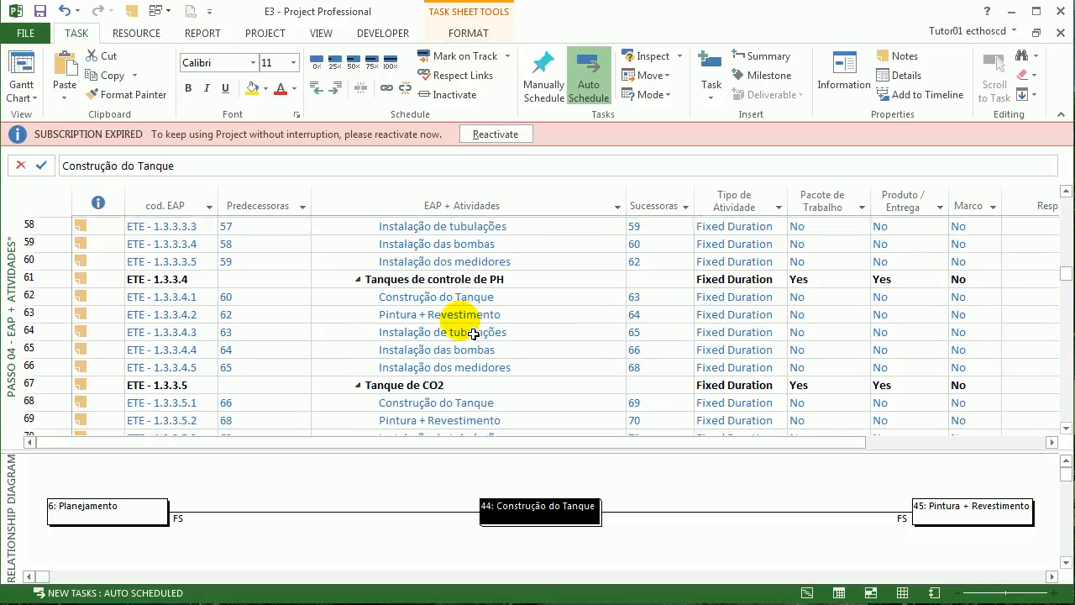
scroll(473, 334, "down", 3)
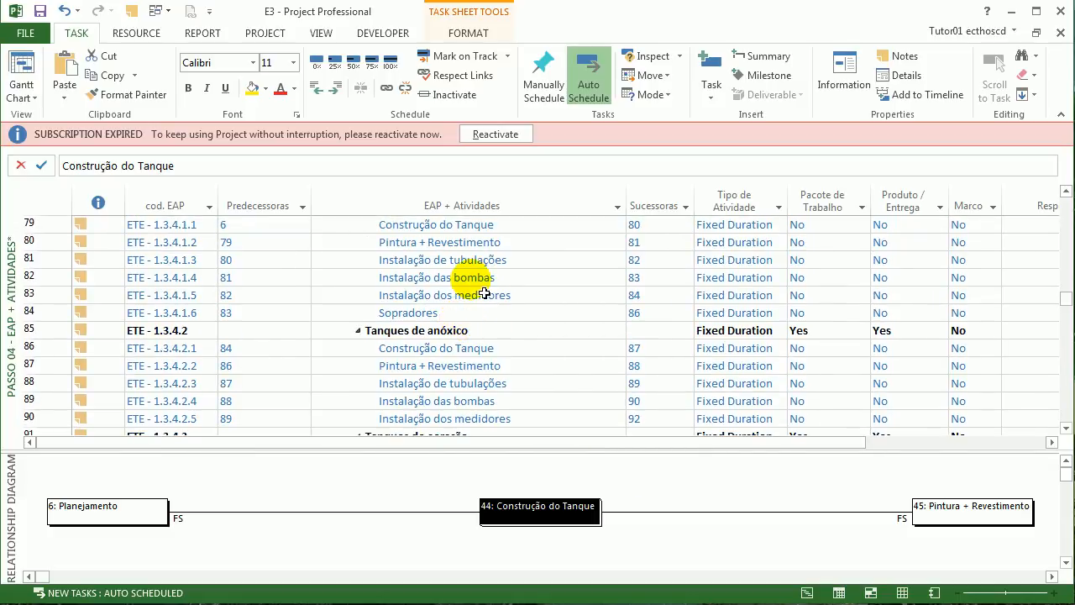
Review the activity links under Tanques de fonte de carbono, the first Licenciamento and Sedimentadores primários, continuing down to Elevatória de lodo.
left_click_drag(495, 261, 498, 379)
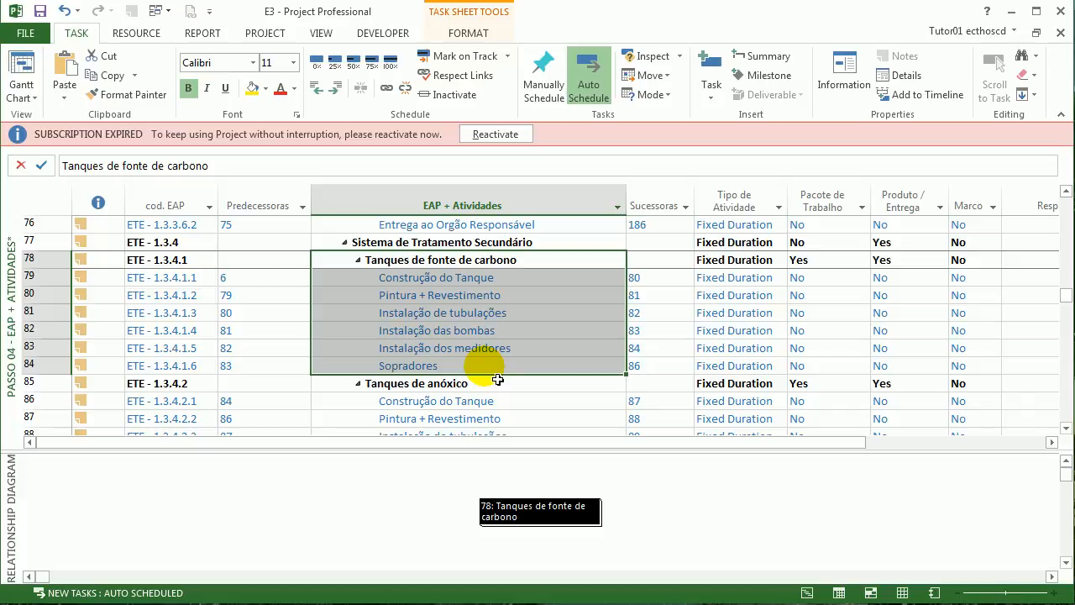
scroll(498, 380, "up", 7)
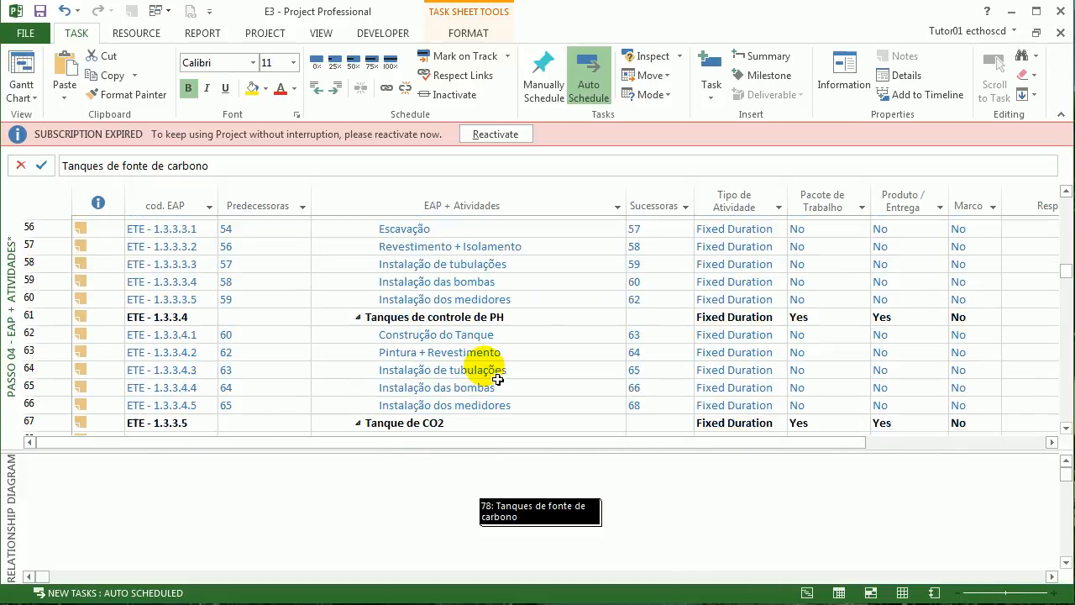
left_click_drag(484, 296, 482, 314)
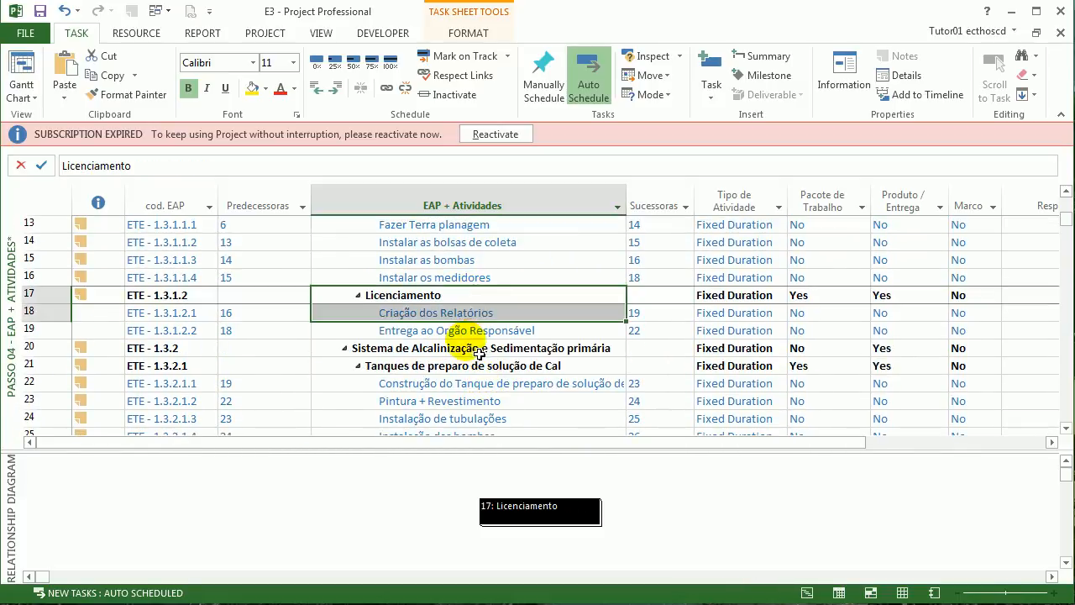
scroll(476, 361, "down", 3)
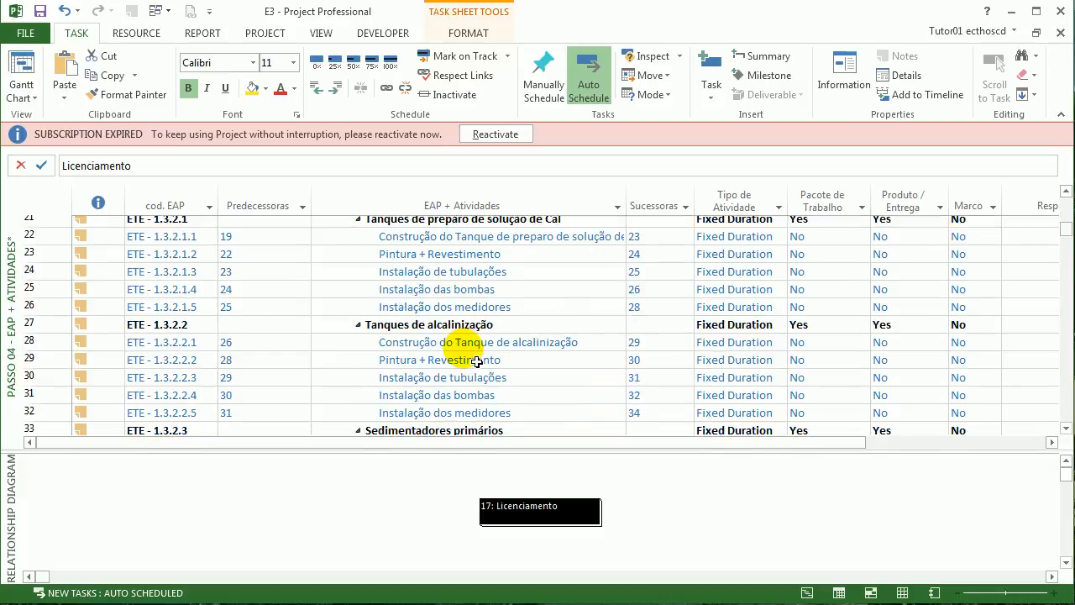
left_click(476, 361)
scroll(474, 358, "down", 6)
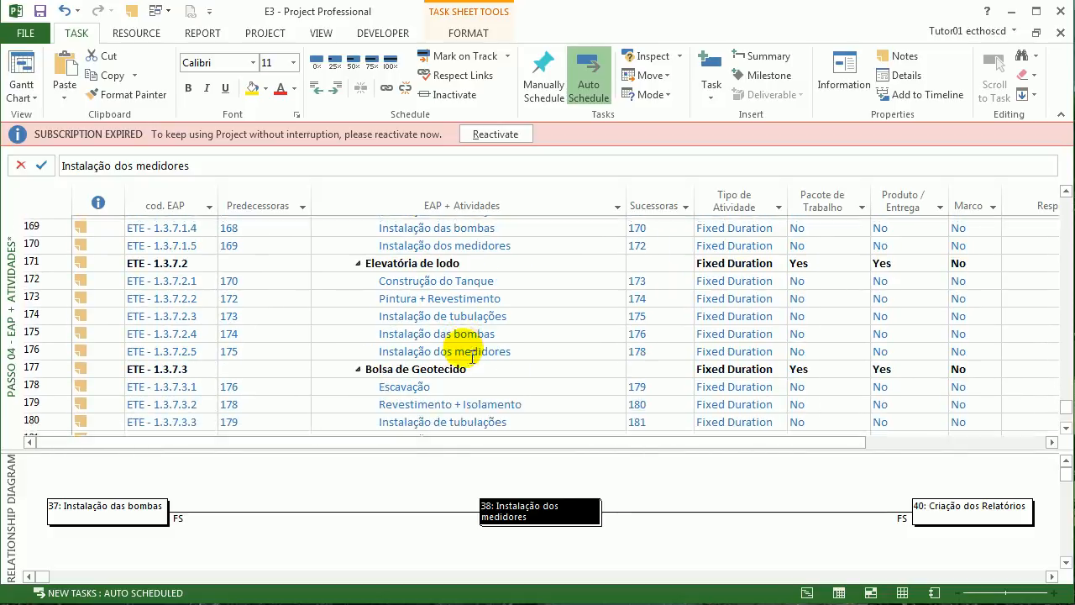
Check the links of Instalação dos medidores under Bolsa de Geotecido and Pintura + Revestimento under Elevatória de lodo, continuing up to Sistema de tratamento Terciário.
scroll(472, 356, "up", 2)
left_click(472, 355)
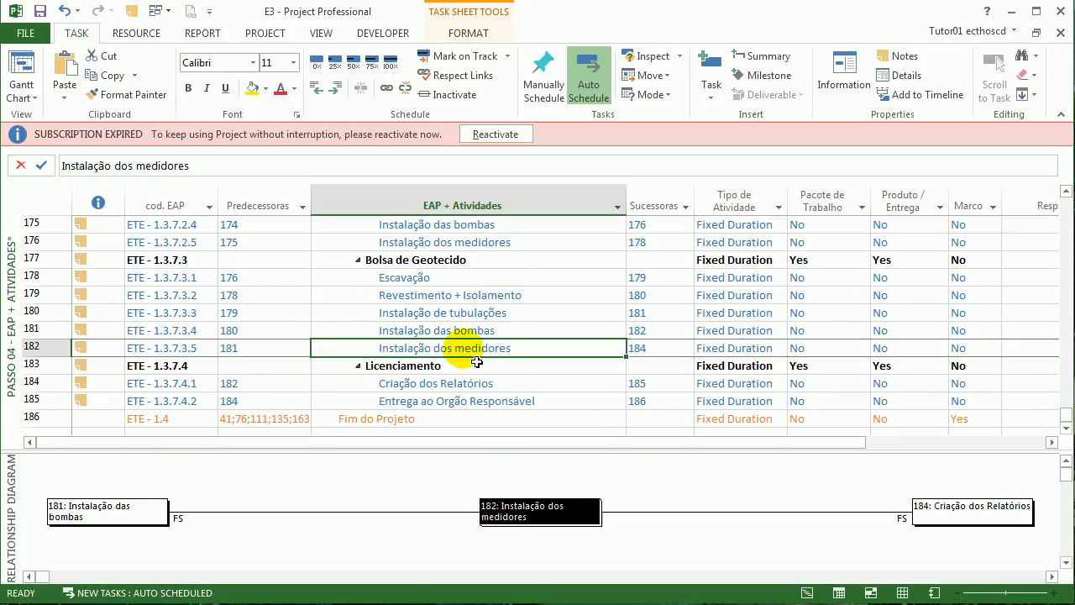
scroll(439, 353, "up", 3)
left_click(407, 351)
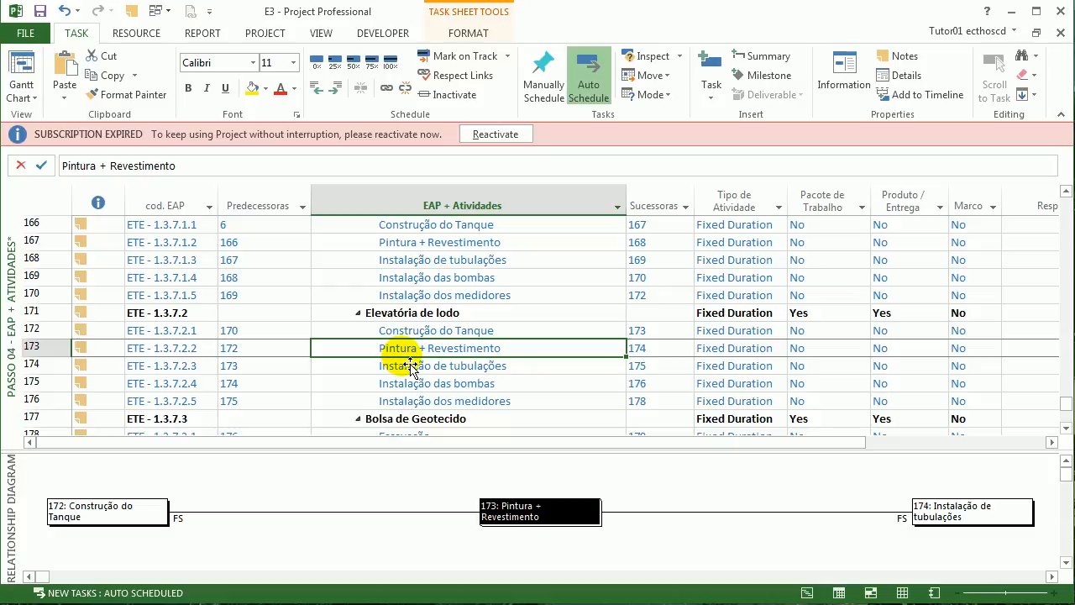
scroll(410, 365, "up", 2)
scroll(409, 365, "up", 5)
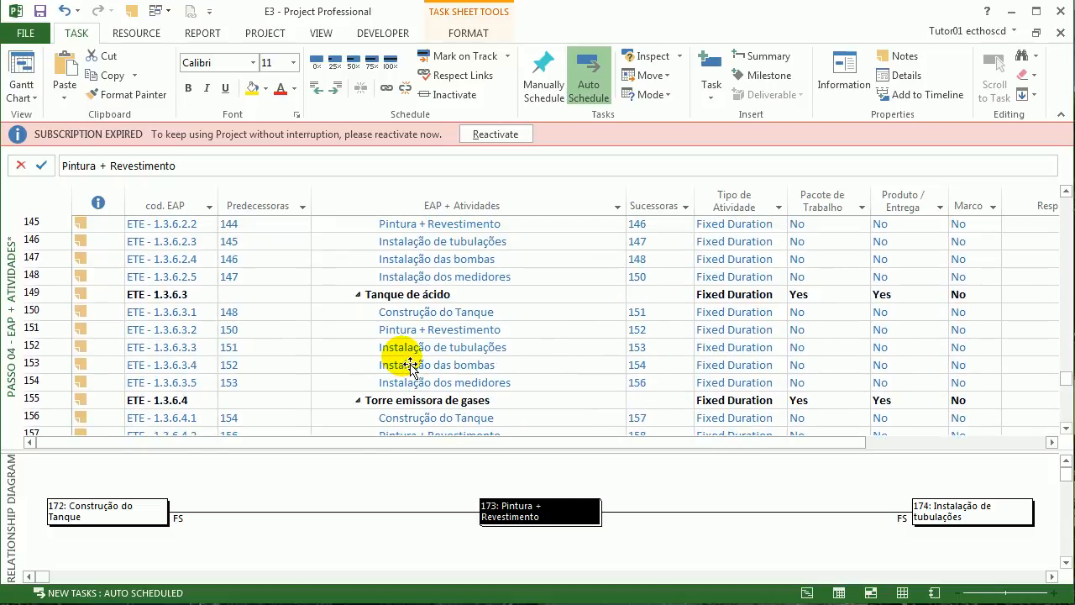
scroll(410, 365, "up", 1)
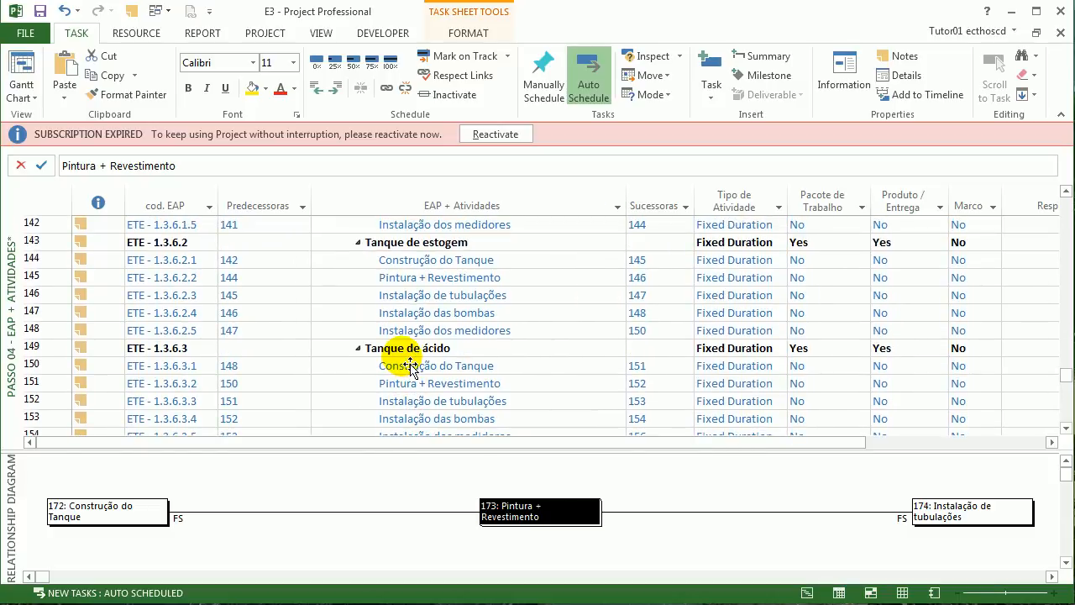
scroll(409, 365, "up", 9)
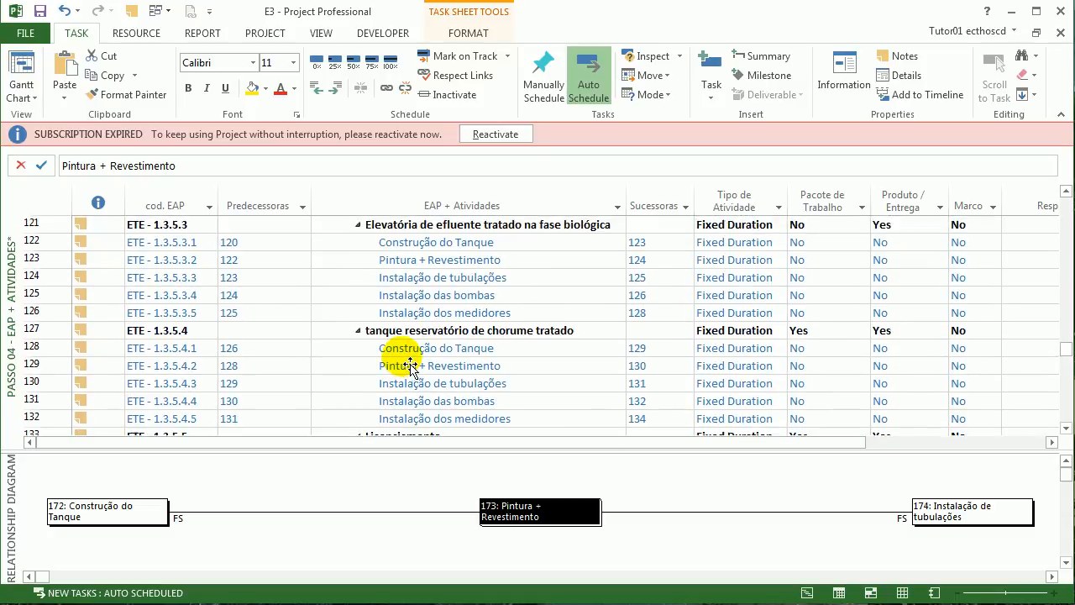
scroll(410, 365, "up", 3)
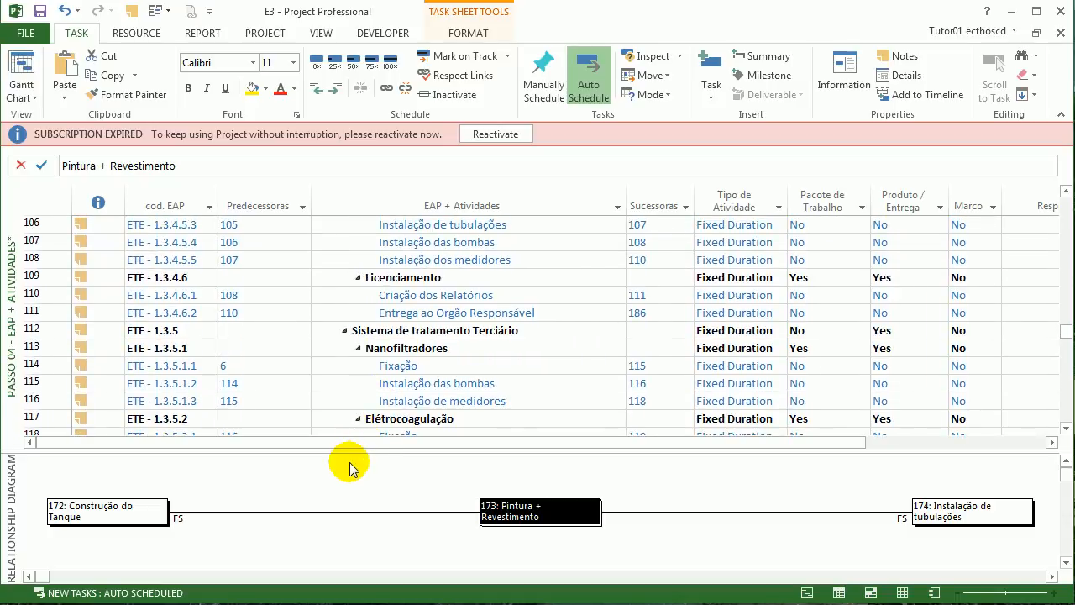
Make the relationship diagram taller and inspect the links of Entrega ao Orgão Responsável above Sistema de tratamento Terciário and of Sedimentadores secundários.
left_click_drag(371, 462, 349, 429)
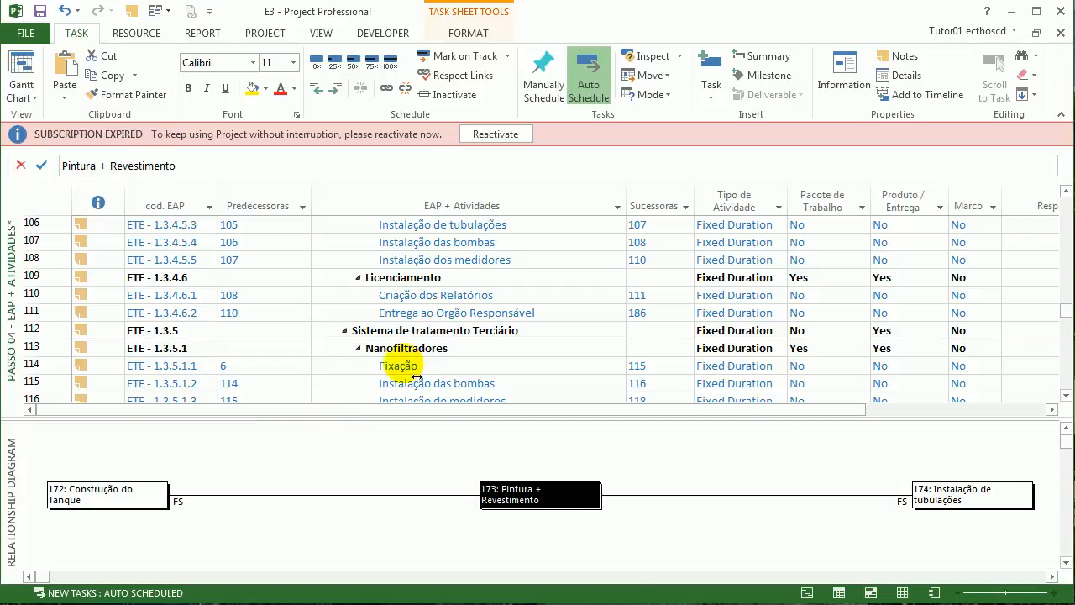
left_click(580, 312)
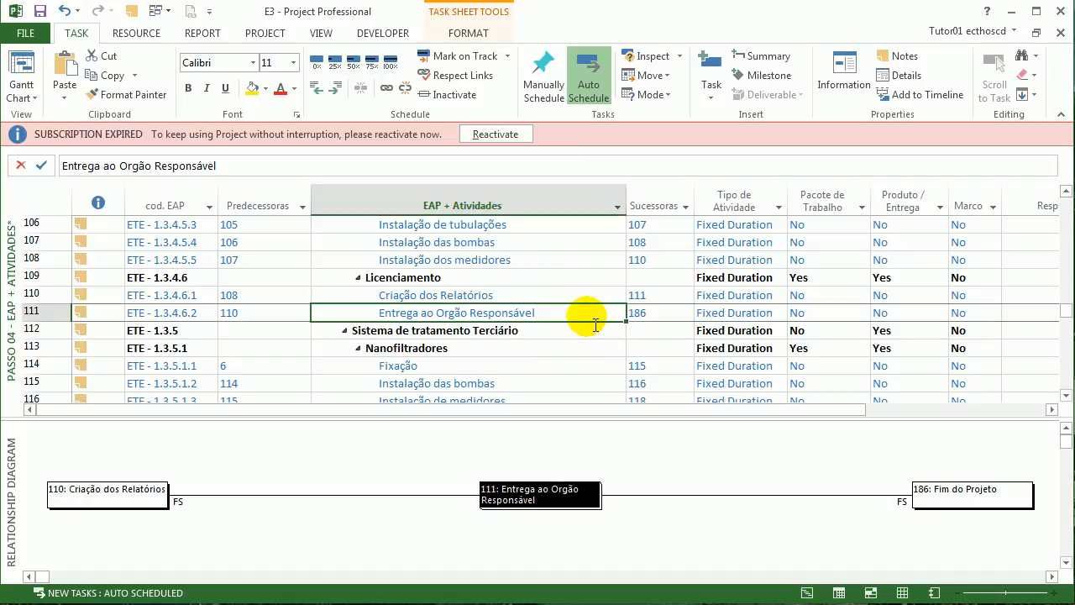
scroll(588, 319, "up", 5)
left_click(453, 331)
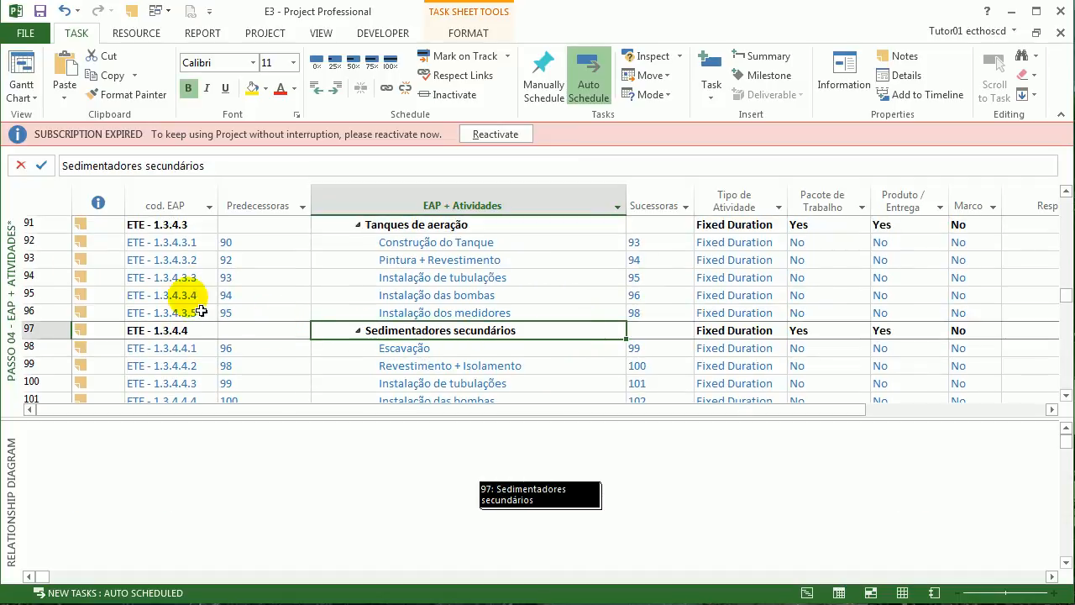
left_click_drag(2, 244, 0, 163)
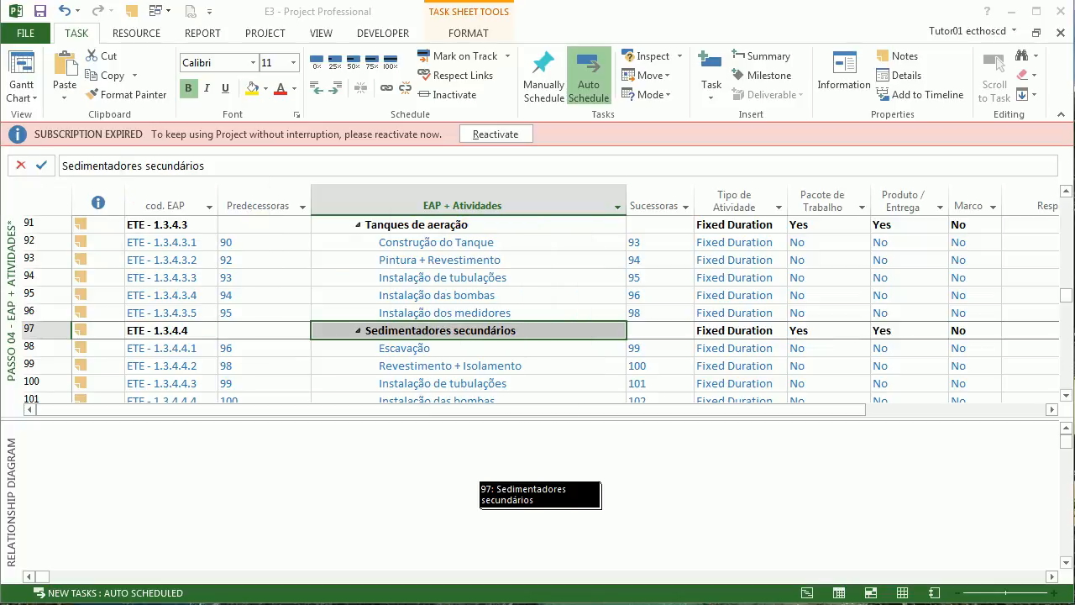
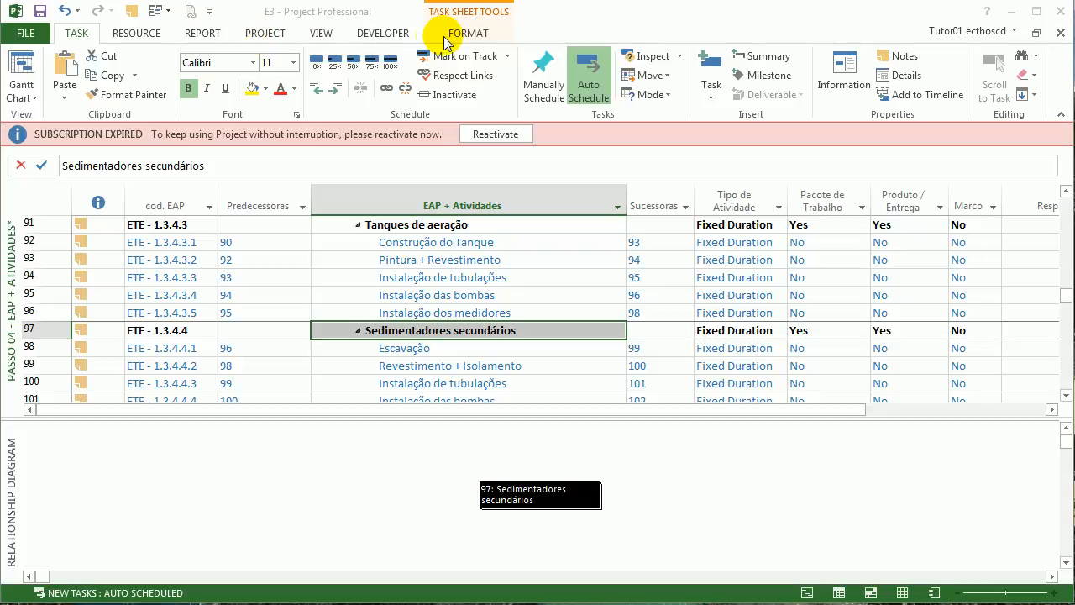
Start recording a macro named "macro" plus the person's first name, with Absolute (ID) row references and Absolute (Field) column references.
left_click(383, 33)
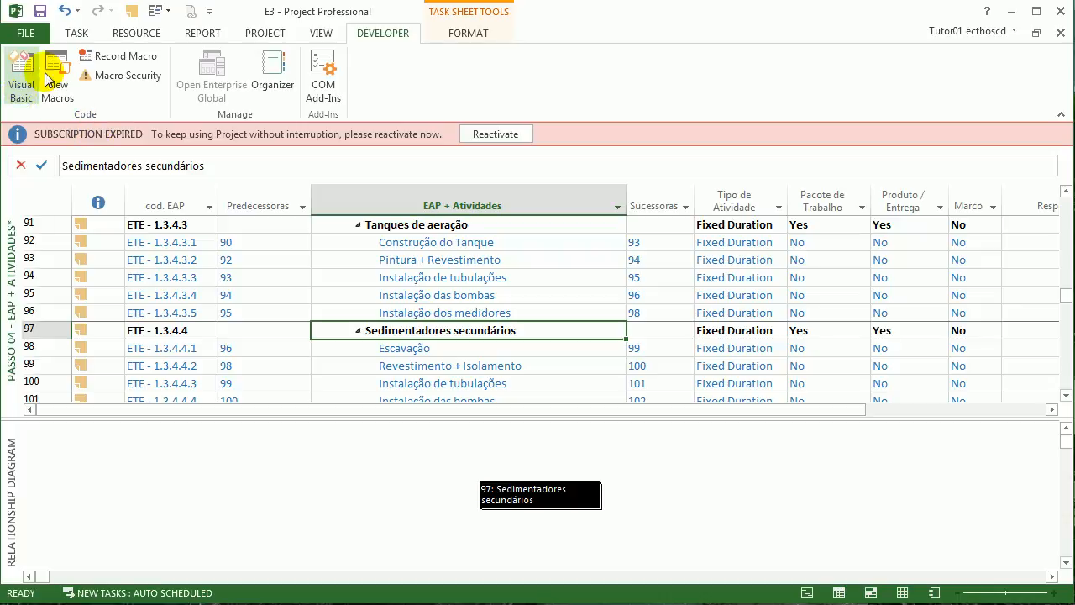
left_click(86, 54)
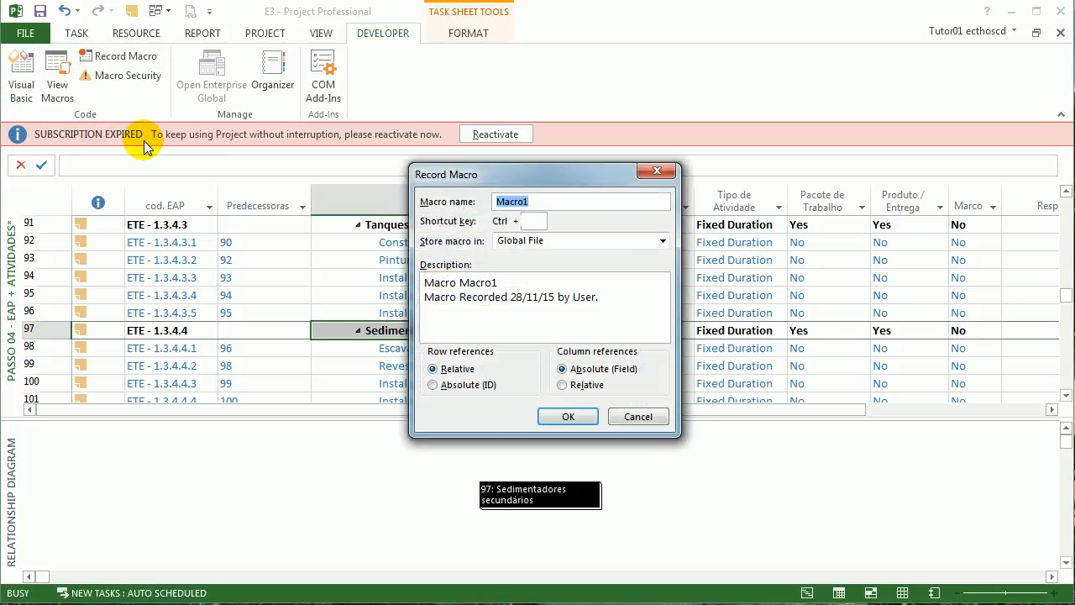
type("m")
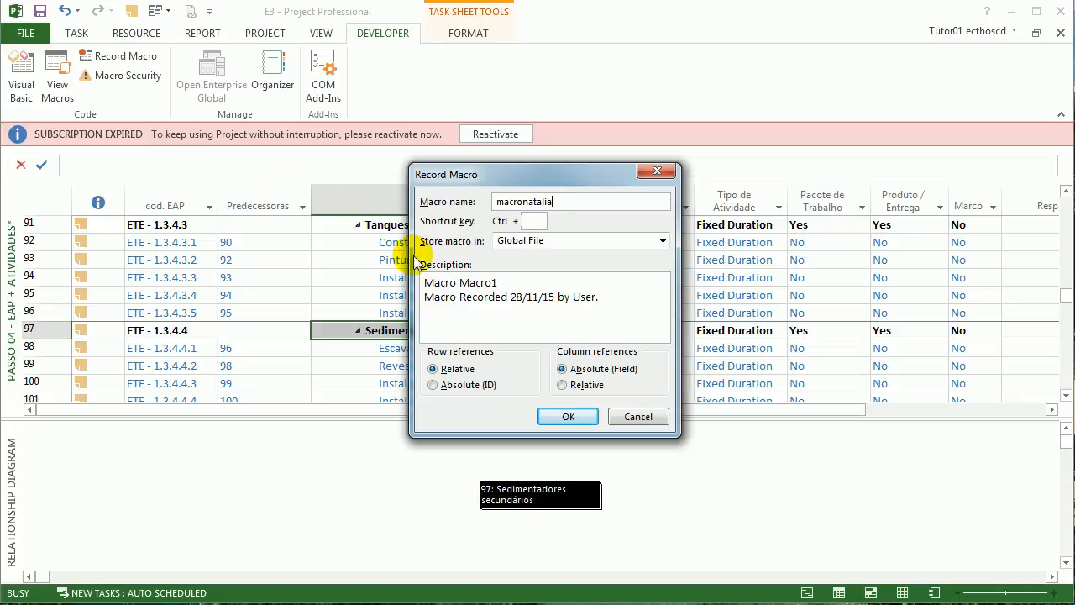
key("Tab")
key("Tab")
key("Tab")
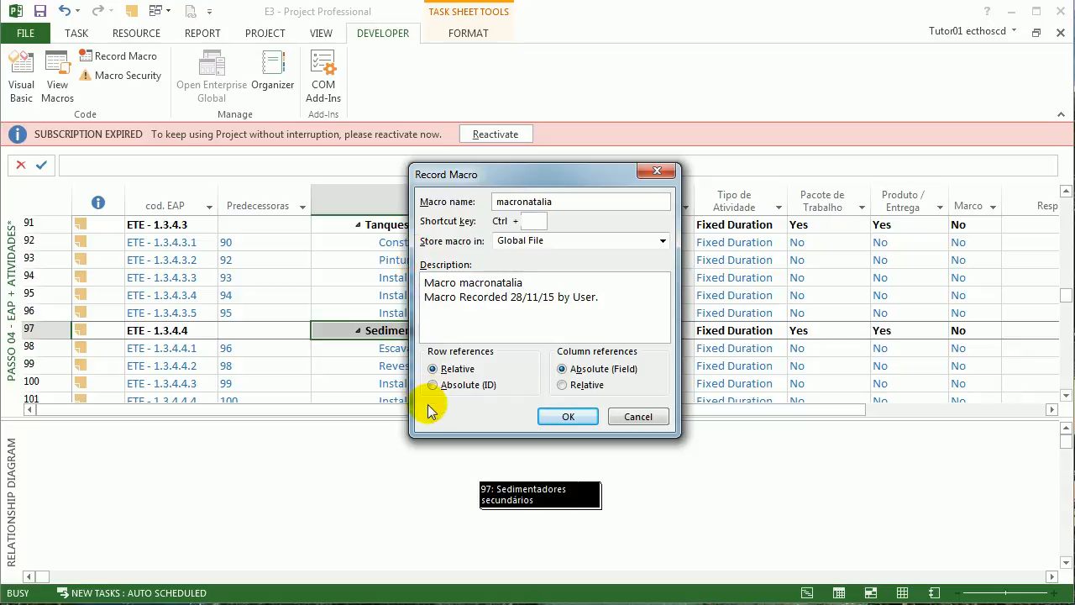
left_click(460, 371)
left_click(467, 385)
left_click(575, 369)
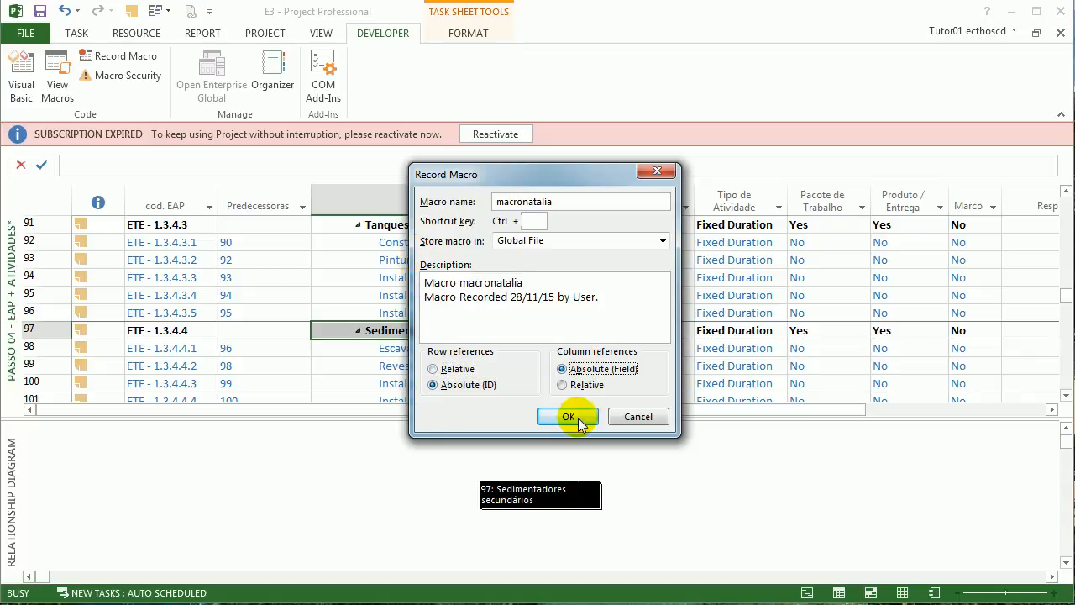
left_click(578, 417)
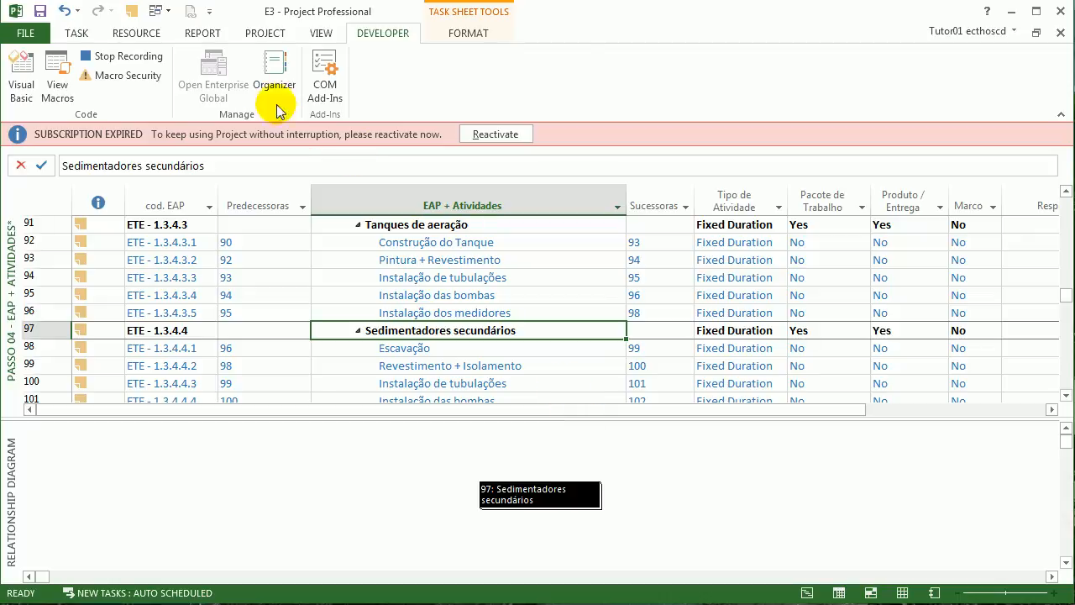
Record applying the Passo 02 - EAP + Documentação view and closing the relationship diagram pane, ending the macro recording.
left_click(318, 34)
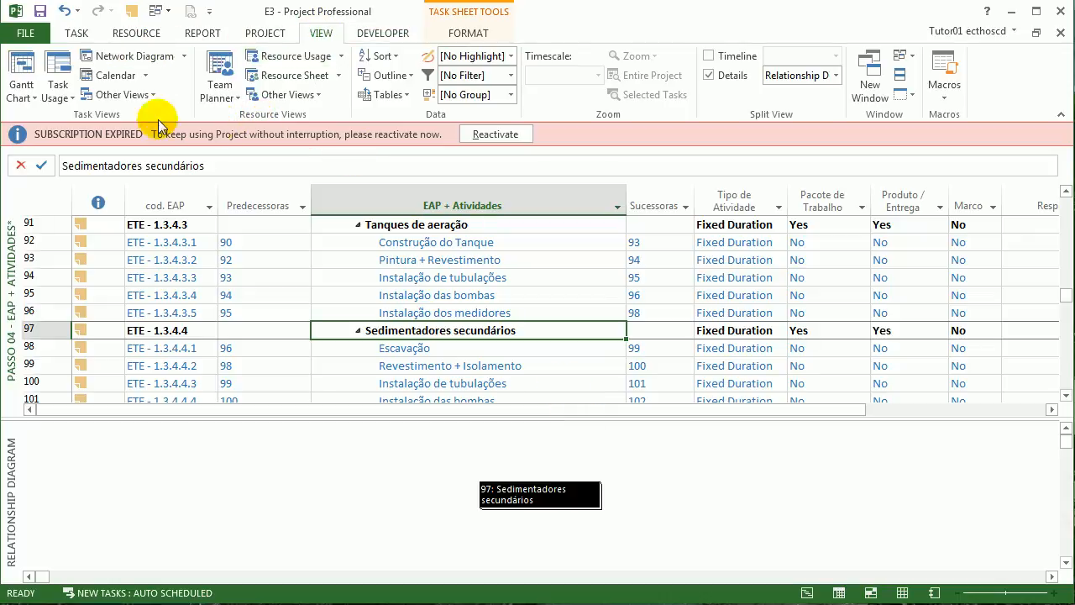
left_click(137, 99)
left_click(139, 153)
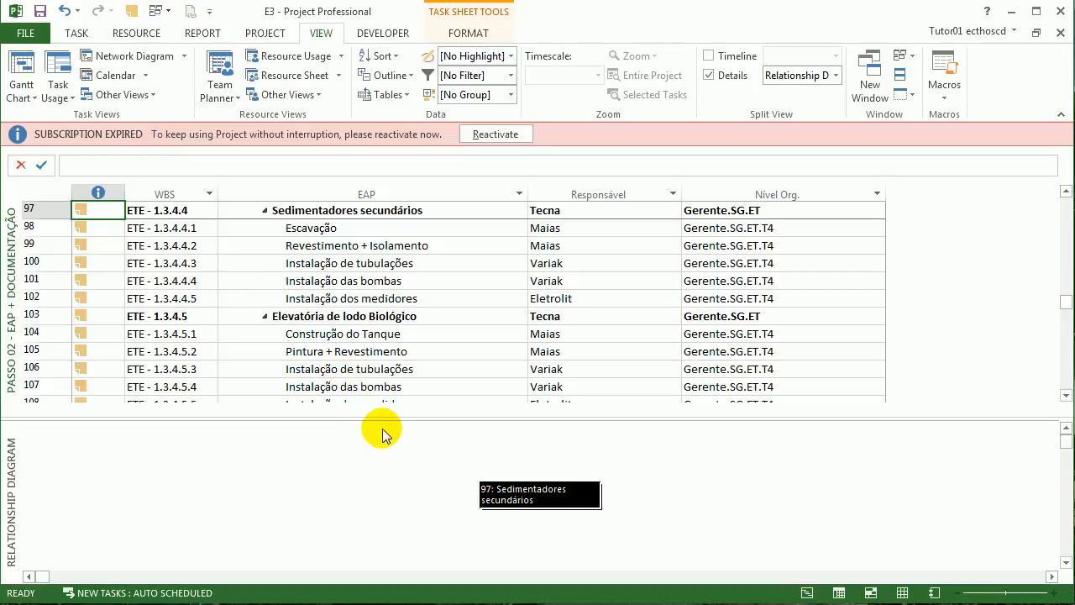
left_click_drag(412, 430, 403, 592)
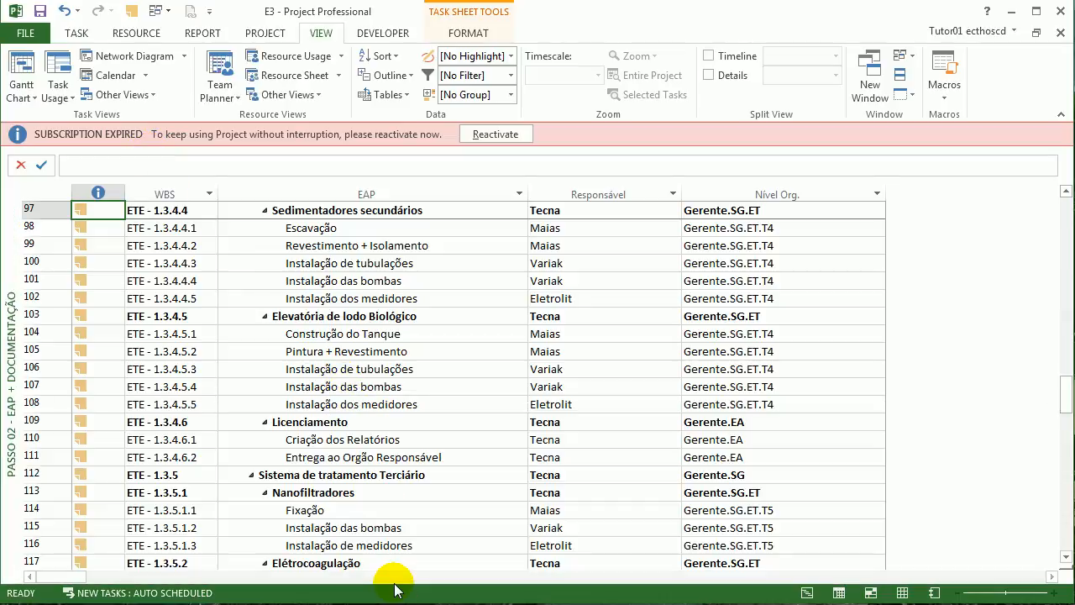
left_click(375, 37)
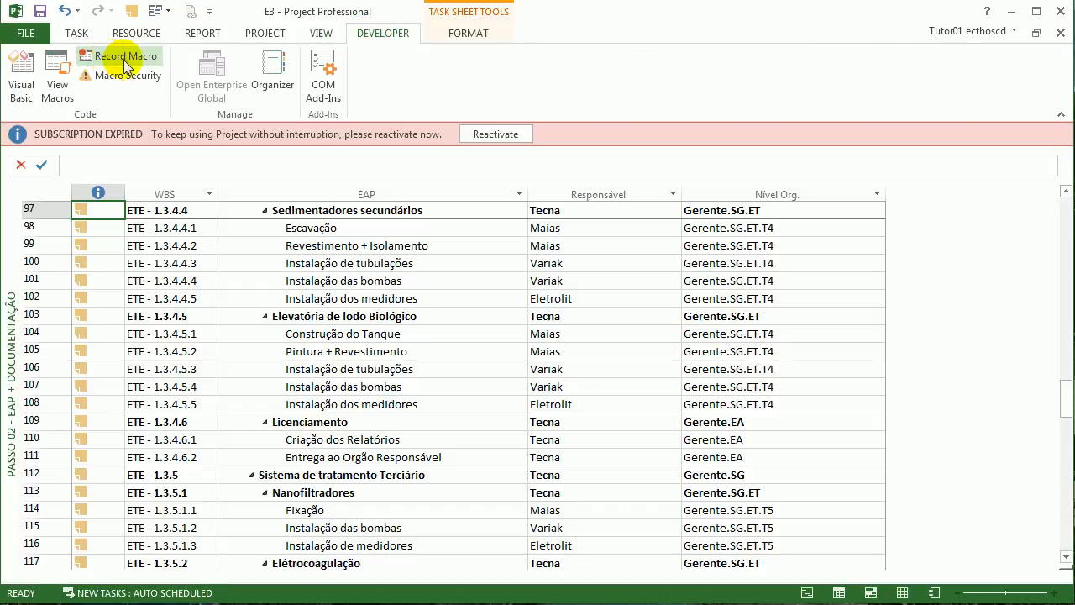
Open the newly recorded macro's code, examine its view-applying and PaneClose lines, and close the code editor.
left_click(52, 69)
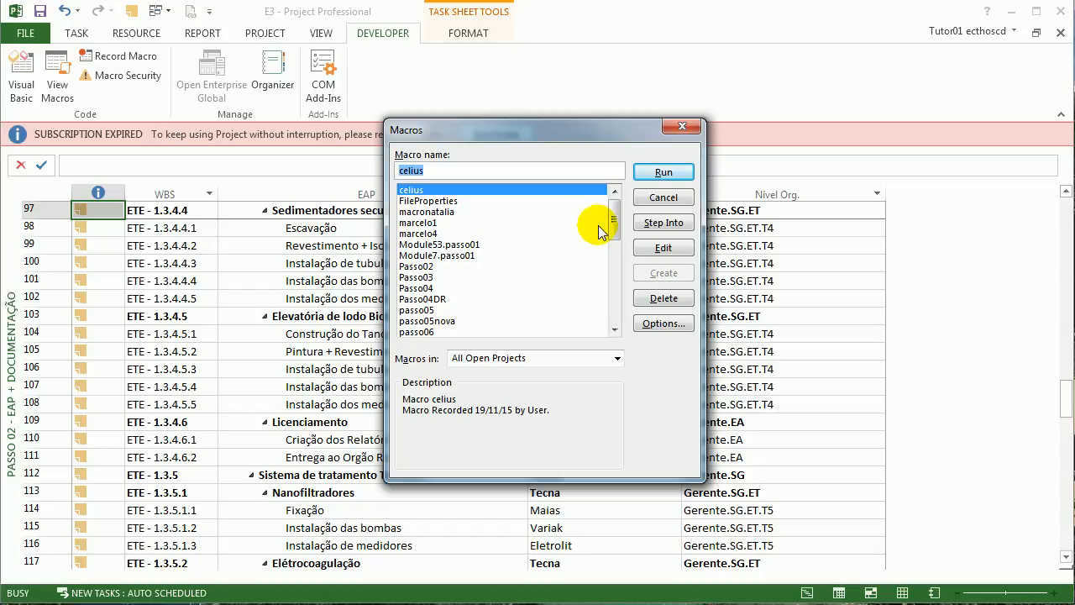
left_click(490, 223)
left_click(494, 212)
left_click(668, 248)
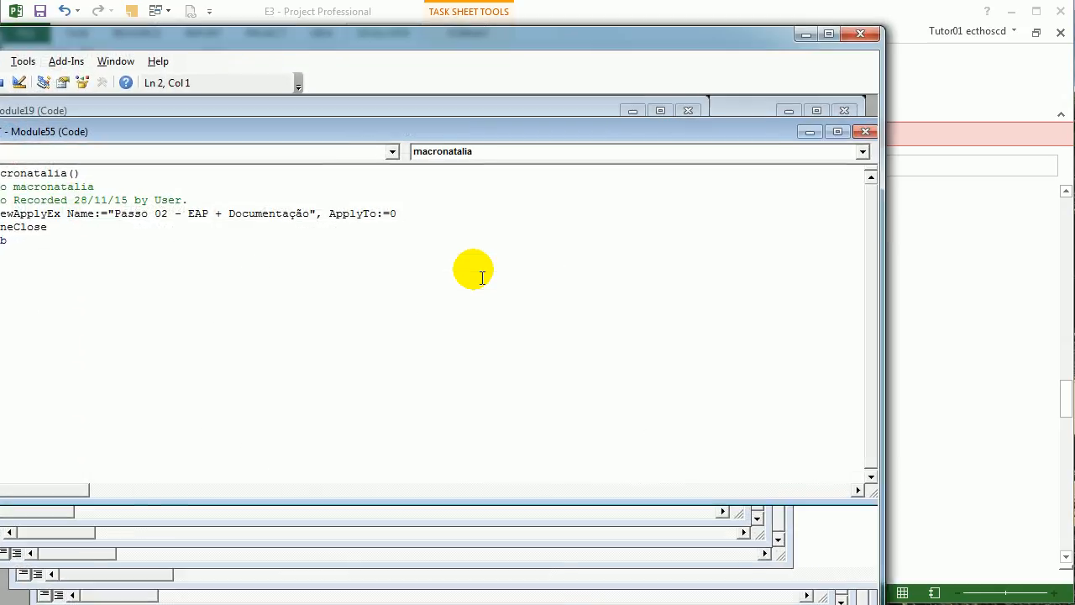
left_click_drag(412, 52, 574, 50)
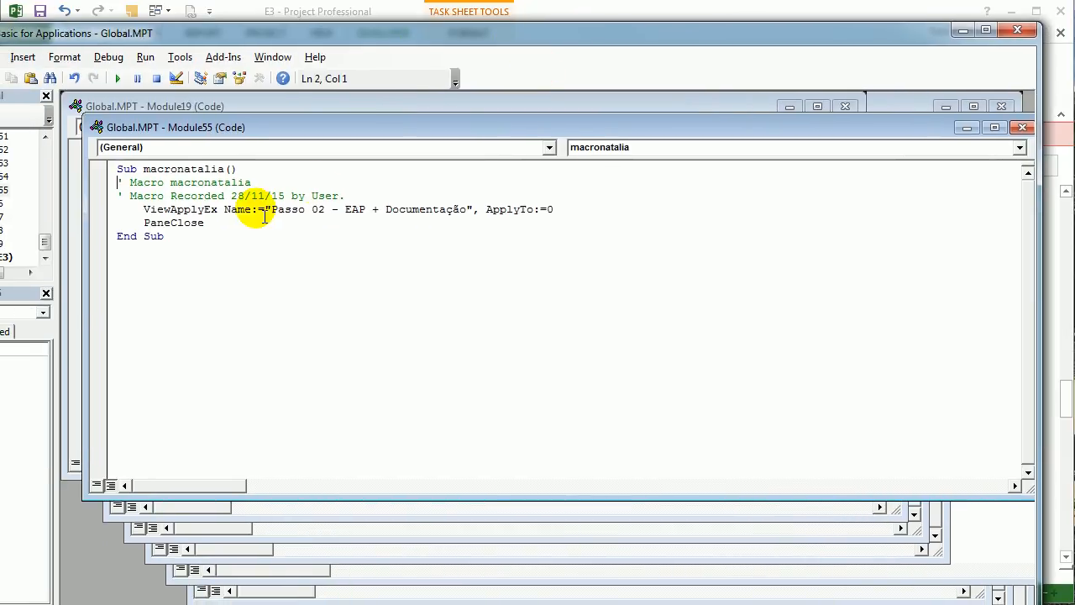
mouse_move(206, 224)
left_mouse_down()
mouse_move(142, 227)
mouse_move(208, 229)
left_mouse_up()
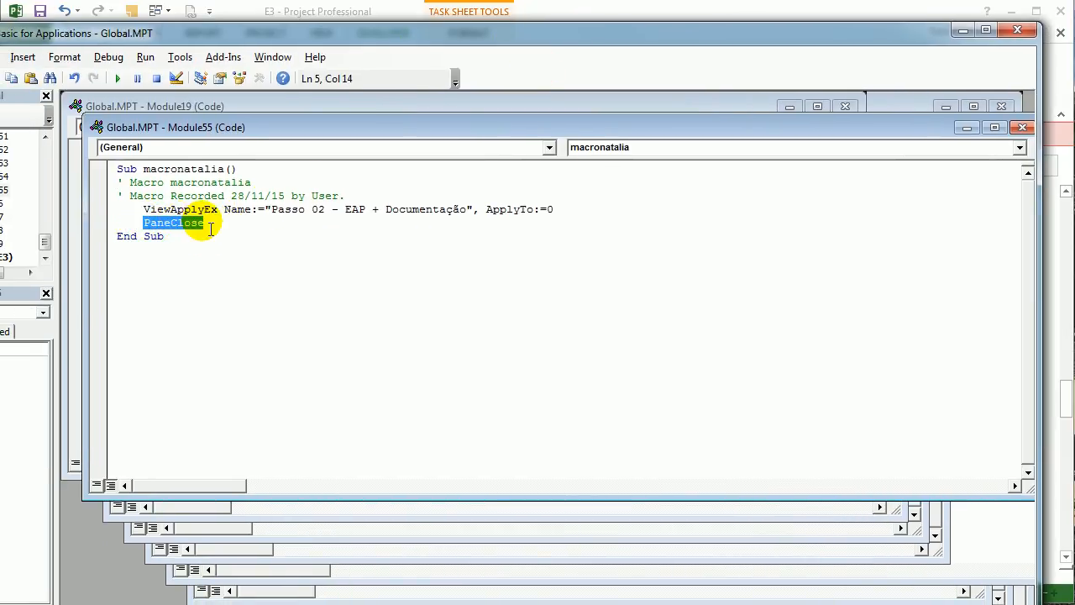
left_click(1031, 37)
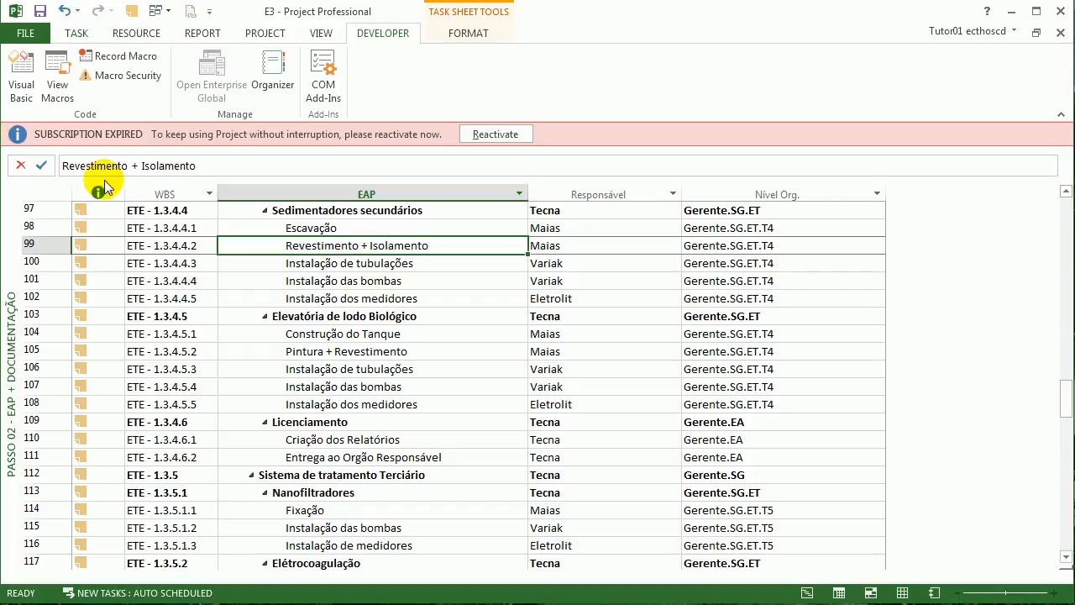
Apply the Passo 04 - EAP + Atividades* view to the project.
left_click(320, 33)
left_click(109, 95)
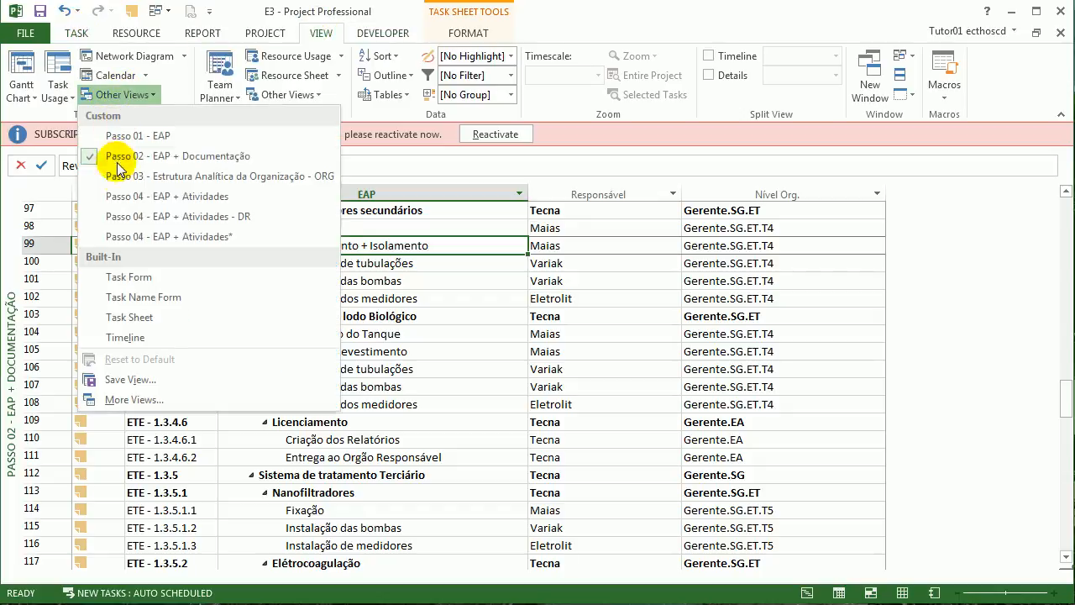
left_click(84, 200)
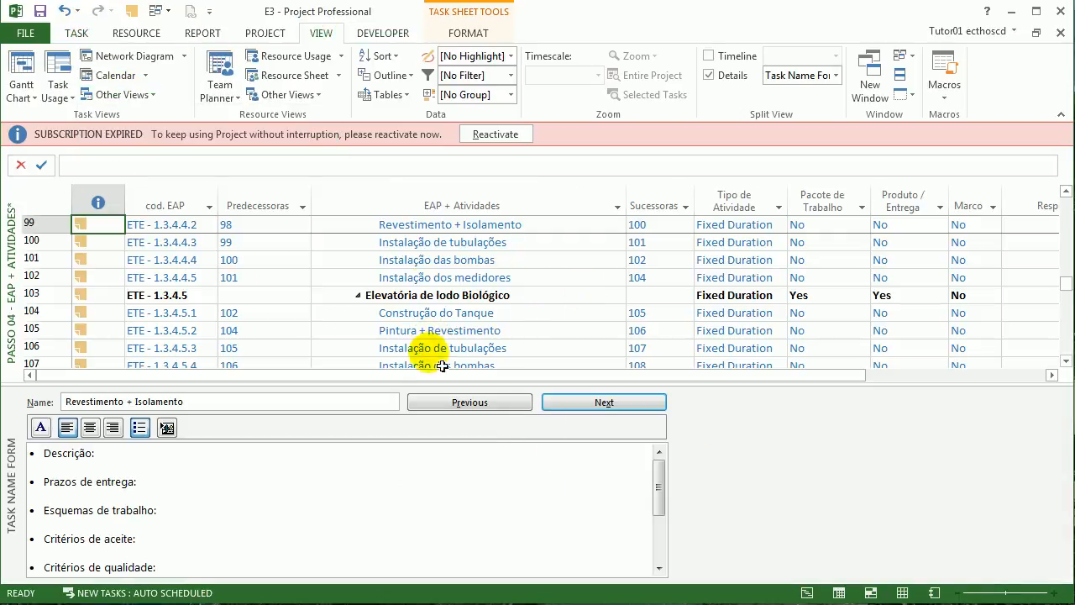
Run the newly recorded macro to return to the Passo 02 view, and select the Pintura + Revestimento task under Elevatória de lodo Biológico.
left_click(361, 33)
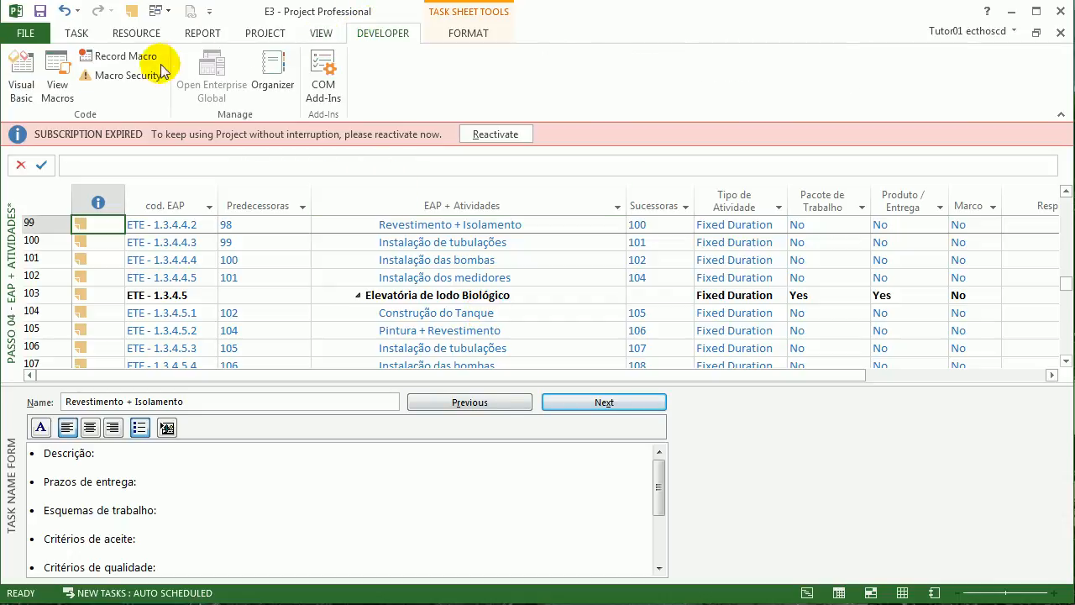
left_click(57, 76)
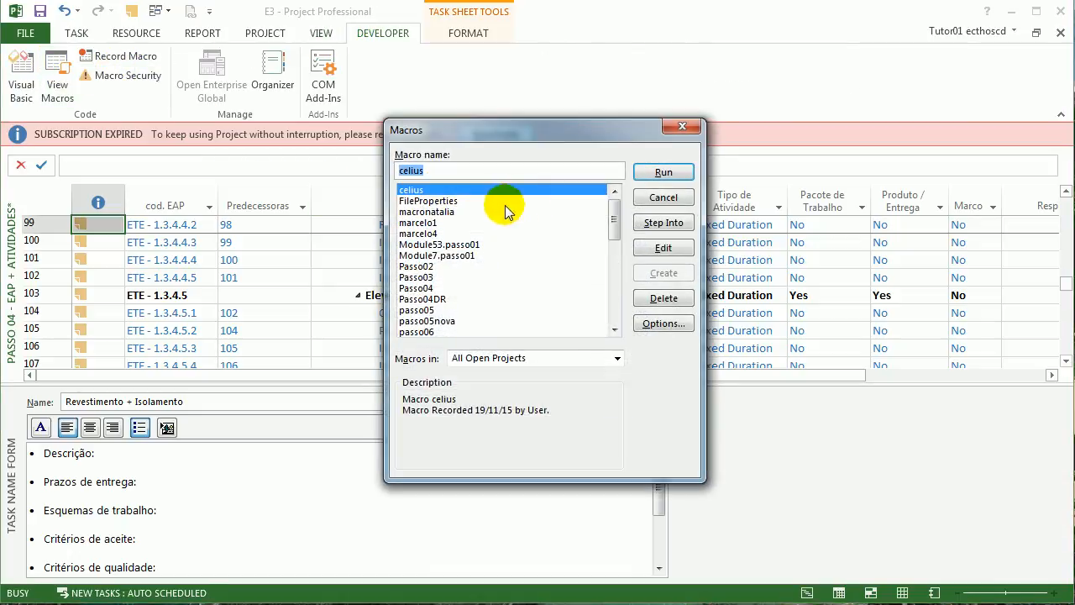
left_click(426, 212)
left_click(664, 173)
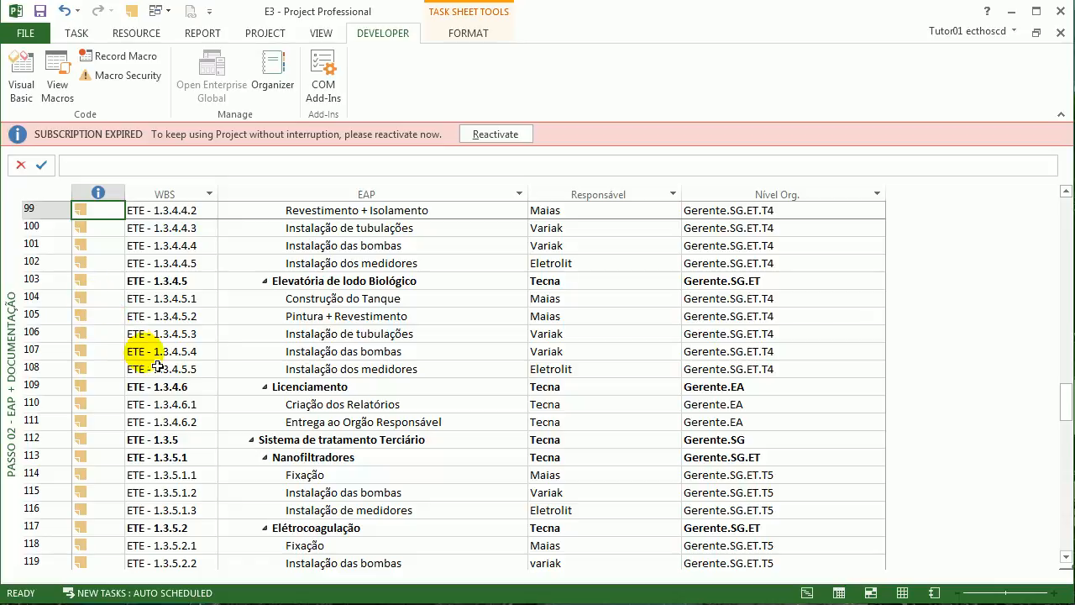
left_click(290, 320)
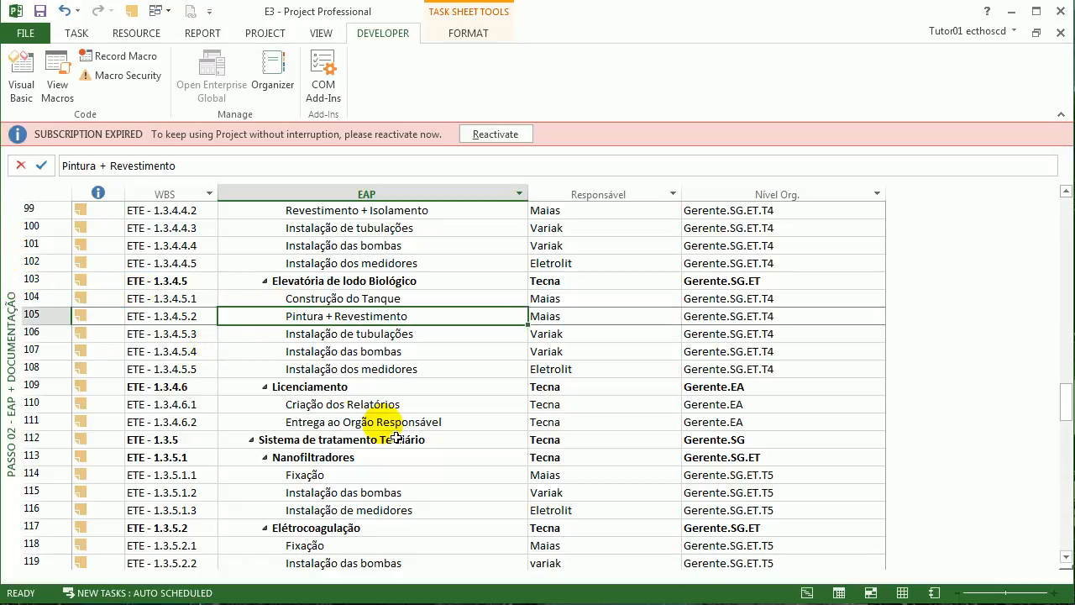
Apply the Passo 05 - Rede de atividades view and show the start of the network diagram.
right_click(12, 225)
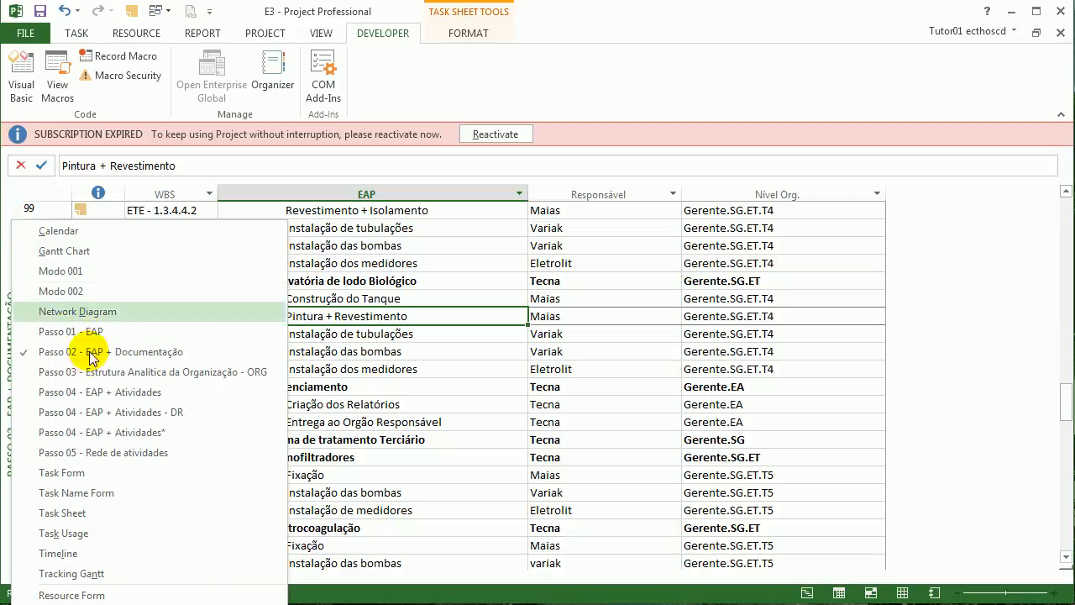
left_click(102, 453)
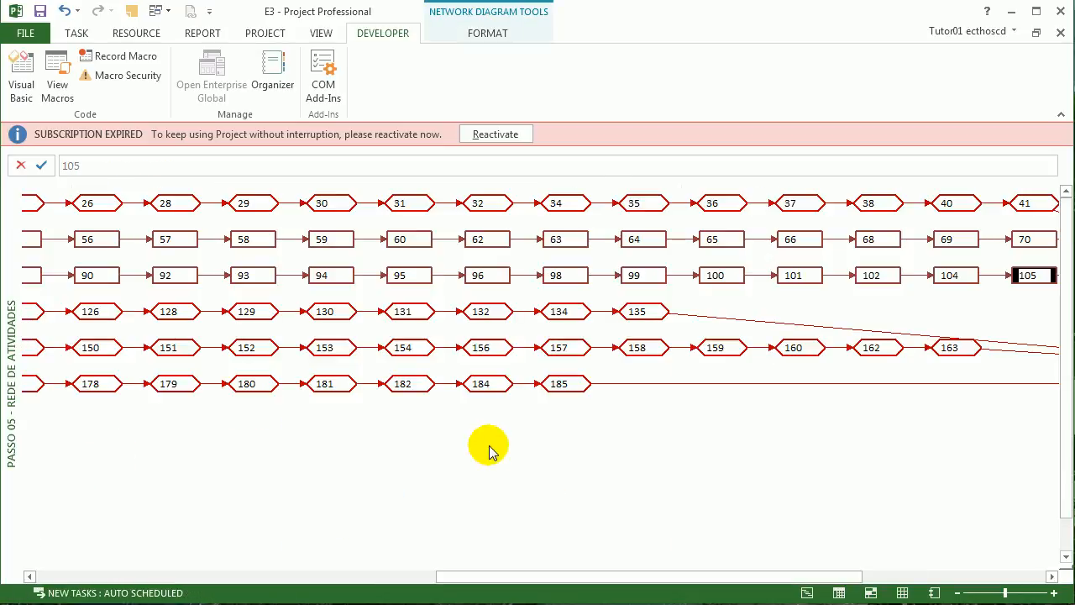
left_click(405, 576)
In the network diagram's box styles, set the Critical Milestone data template to Marcos - Passo 05.
right_click(298, 491)
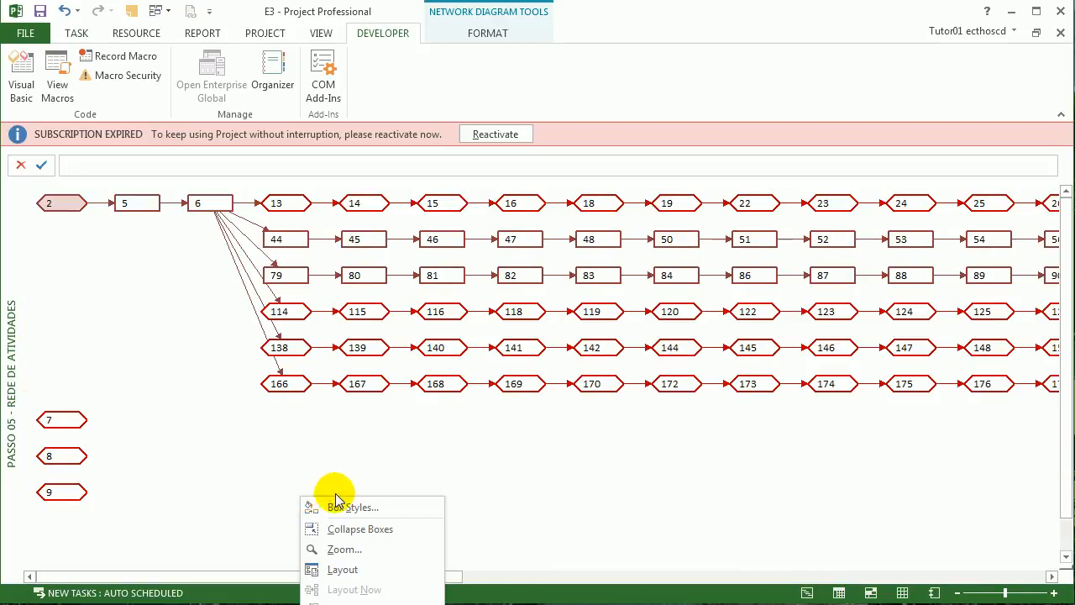
left_click(612, 492)
right_click(627, 429)
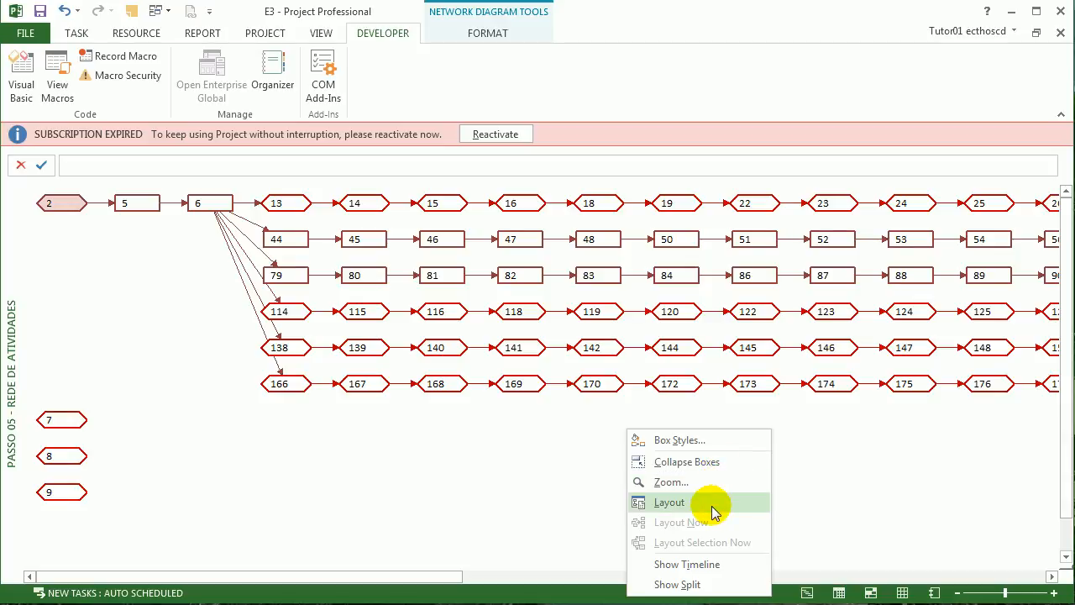
left_click(724, 447)
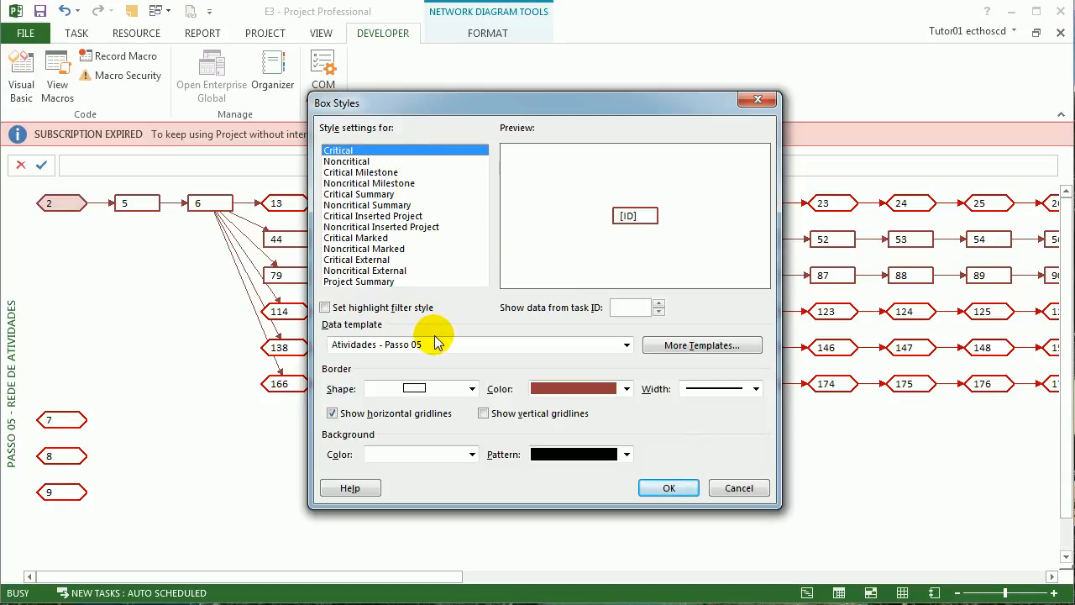
left_click(370, 161)
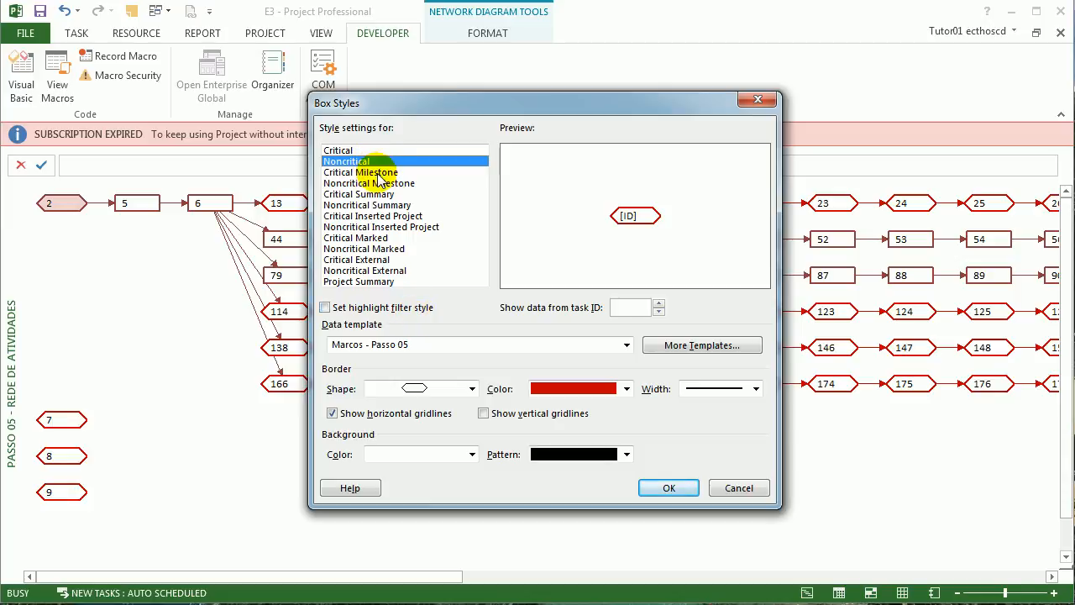
left_click(377, 172)
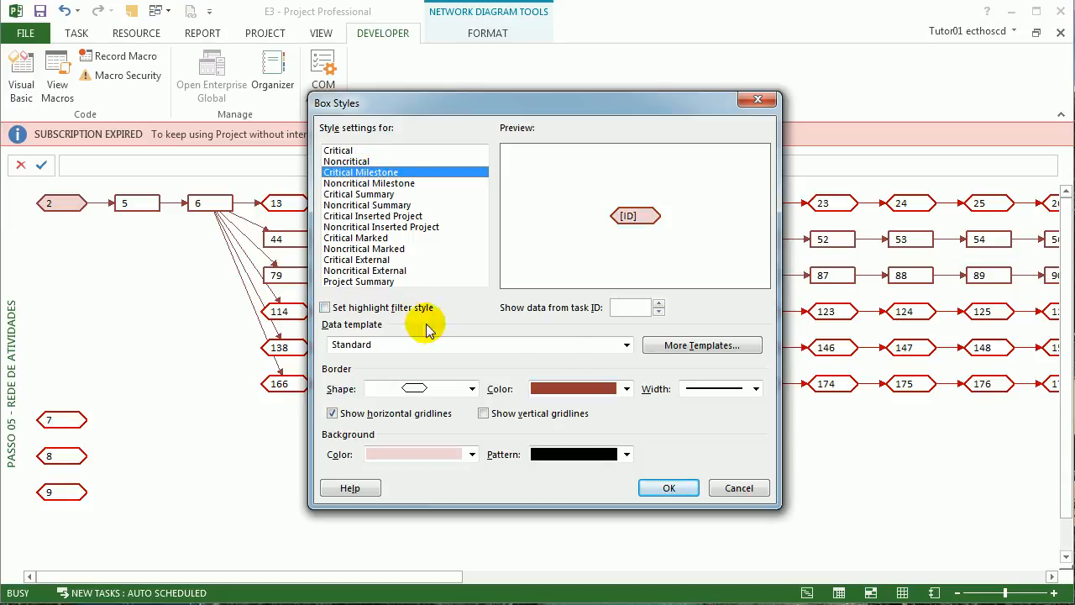
left_click(625, 344)
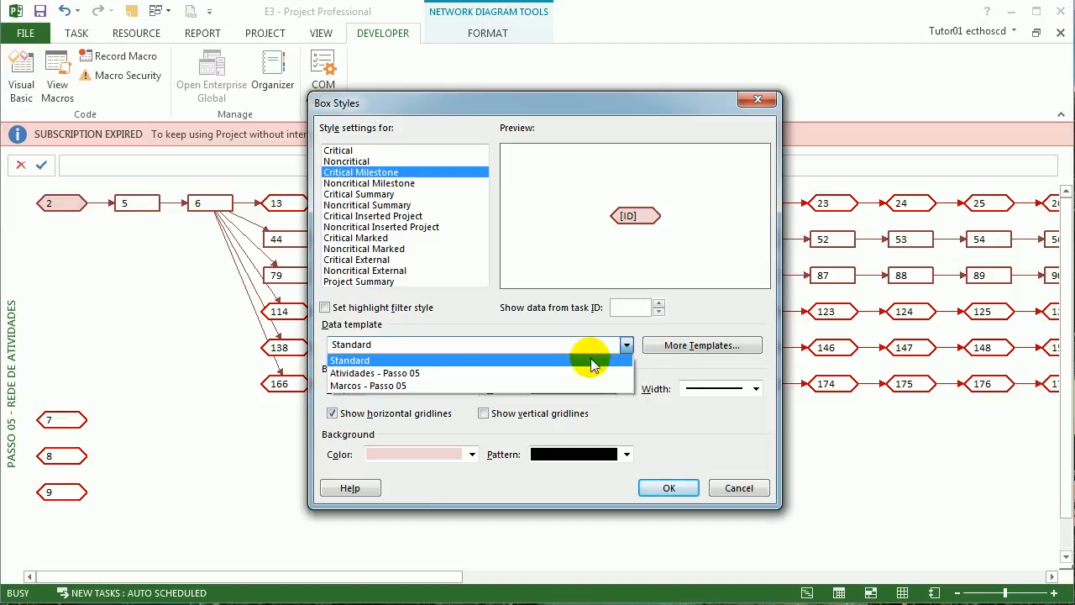
left_click(495, 385)
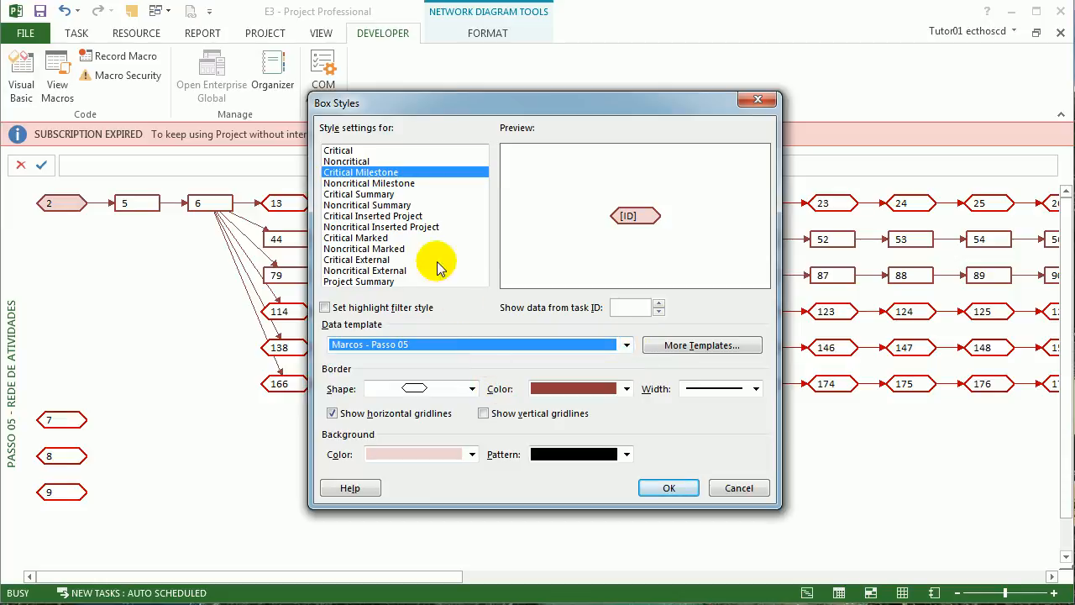
Set the Noncritical Milestone data template to Marcos - Passo 05 and apply the box styles.
left_click(388, 182)
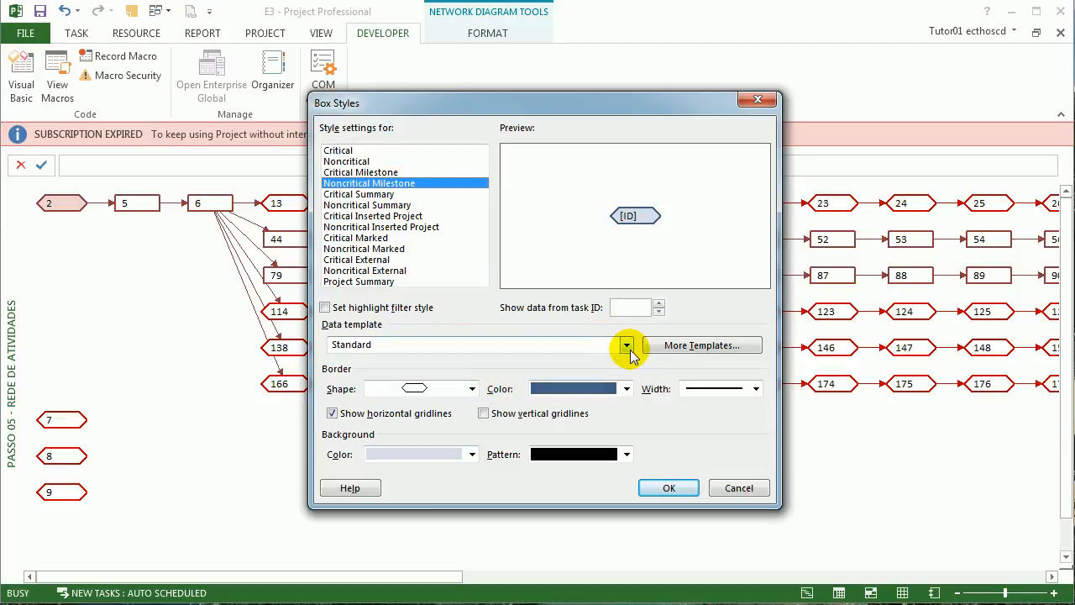
left_click(625, 344)
left_click(504, 382)
left_click(669, 488)
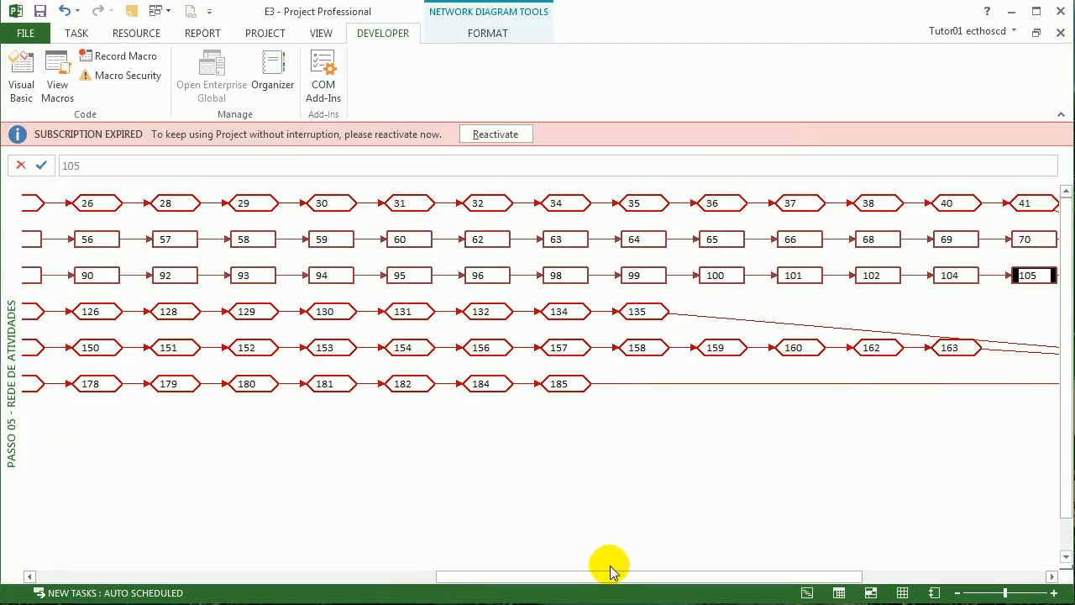
View the end of the activity network, expand its boxes to read their details, and collapse them again.
left_click_drag(658, 576, 892, 579)
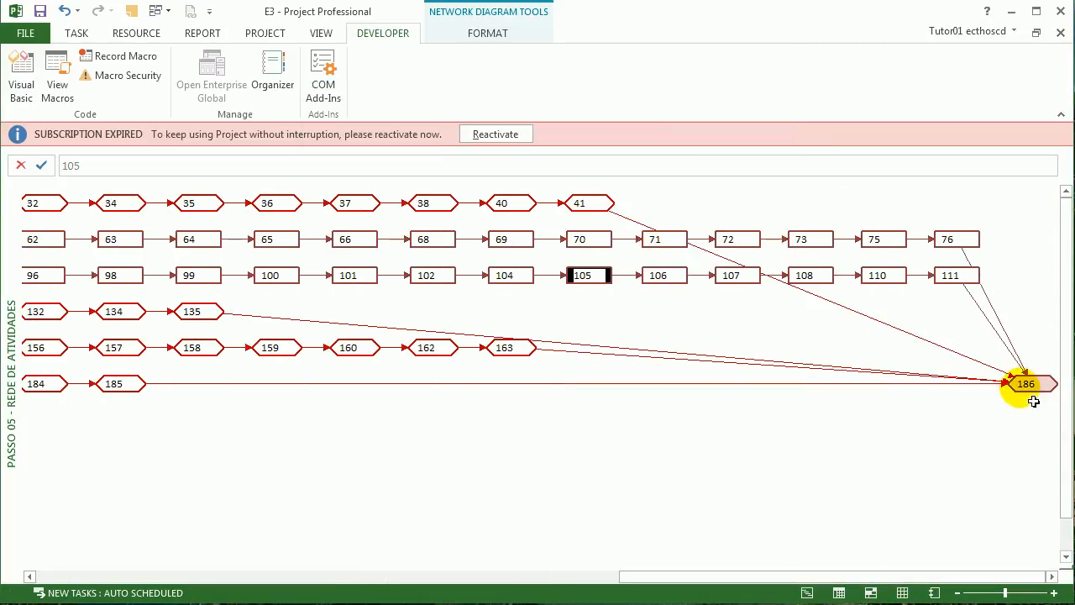
right_click(789, 407)
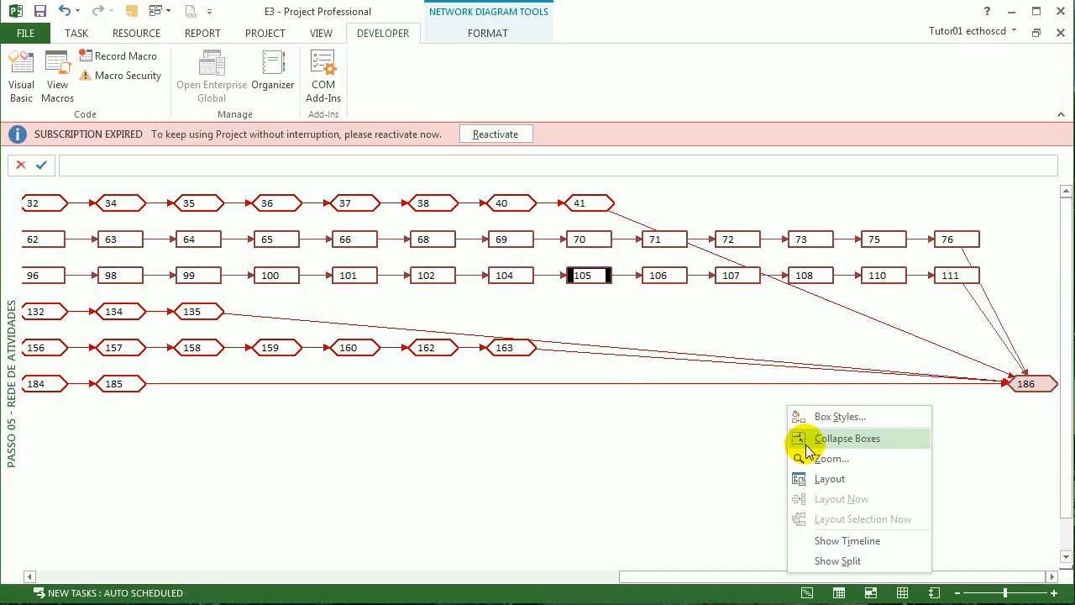
left_click(806, 449)
right_click(638, 288)
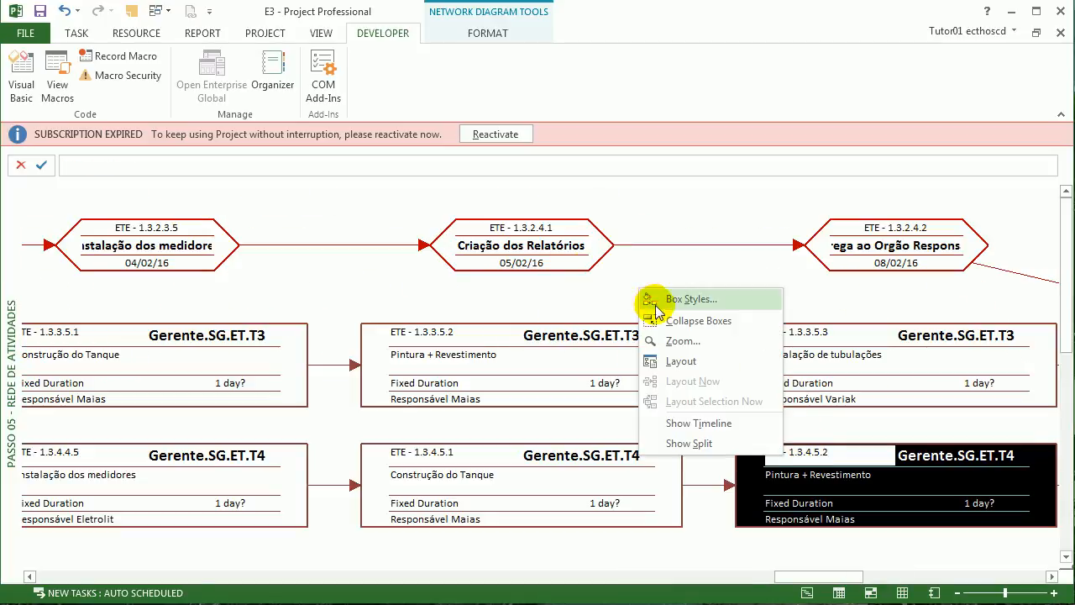
left_click(682, 319)
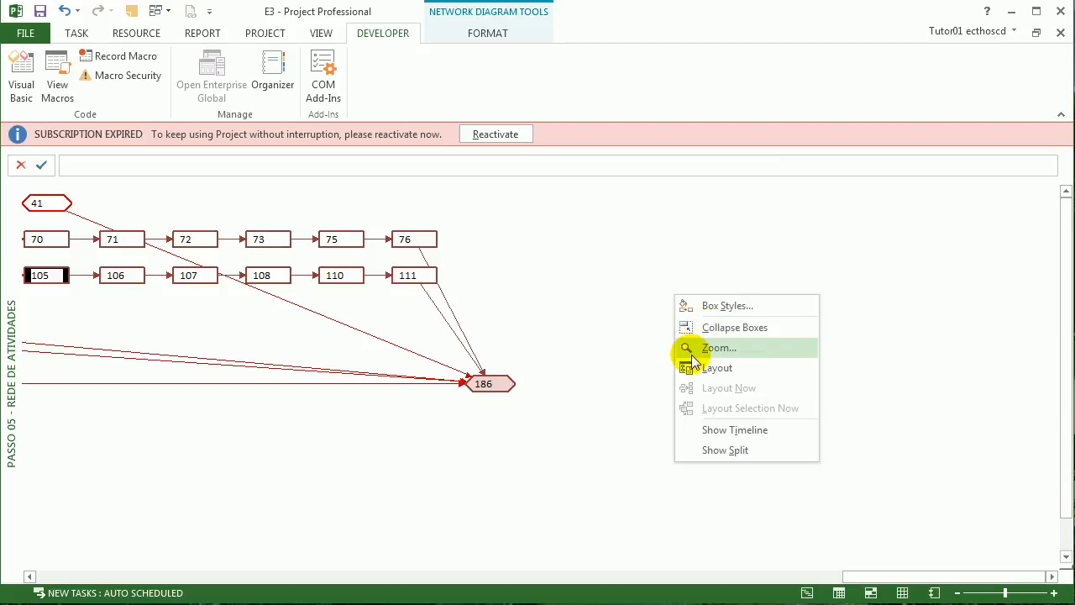
Open the definition of the Atividades - Passo 05 data template and examine its Duration, Name and Contact cell settings.
left_click(706, 306)
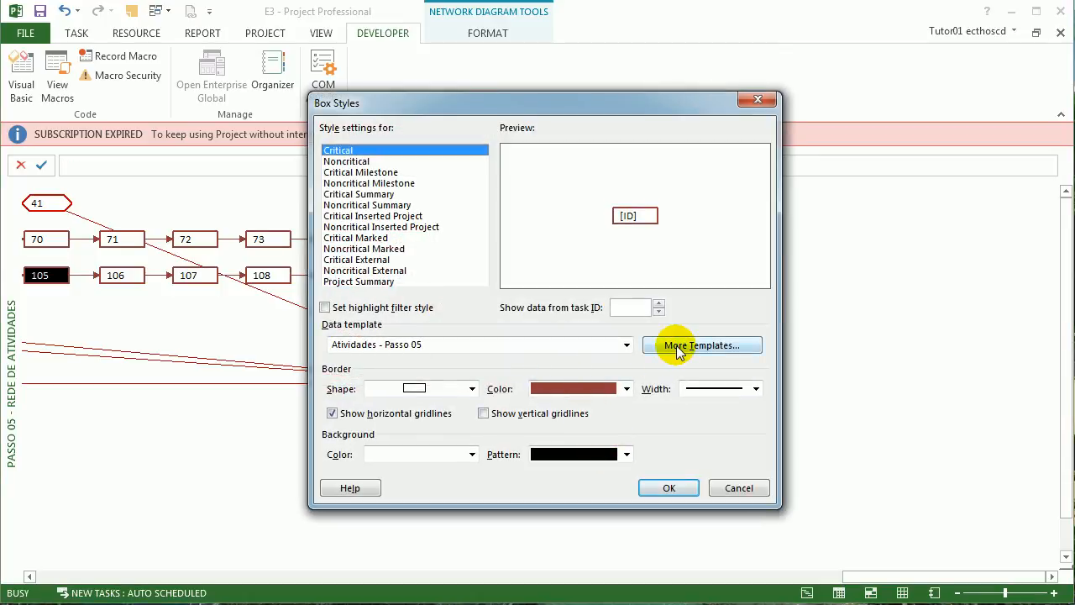
left_click(676, 345)
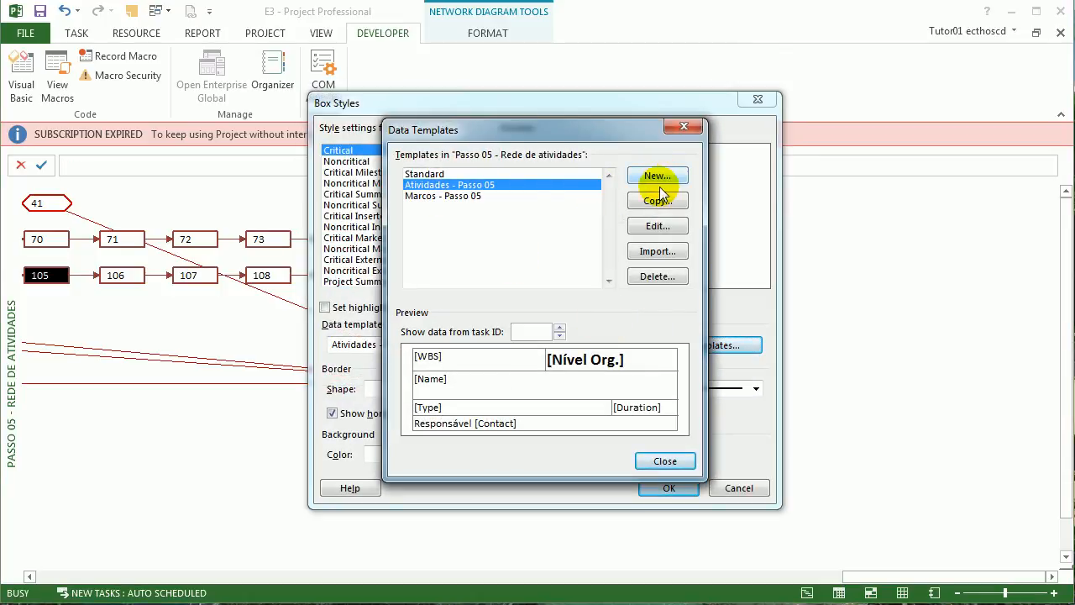
left_click(657, 202)
left_click(756, 122)
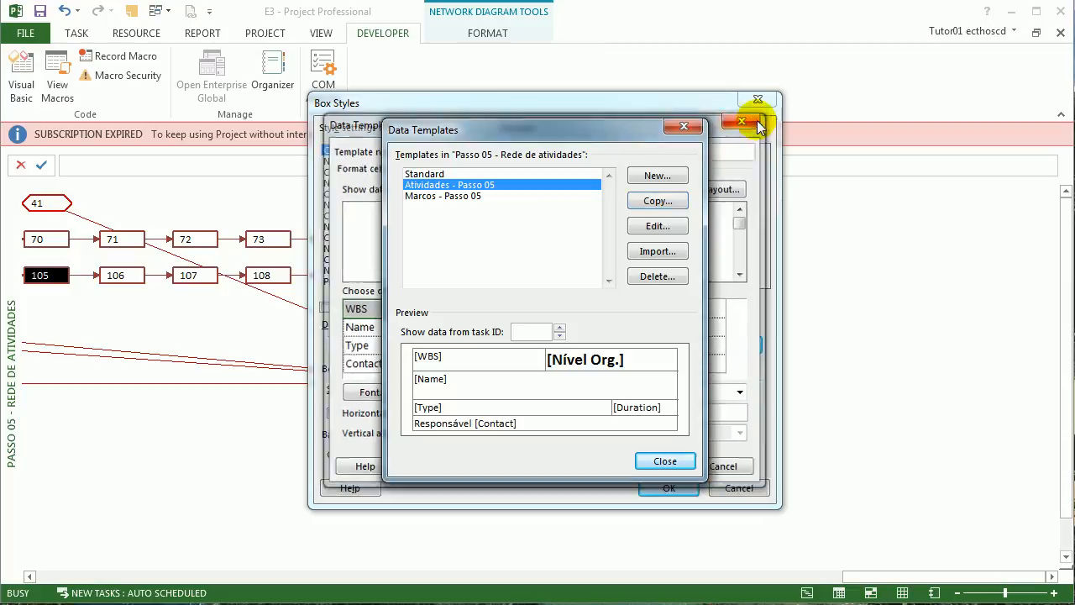
left_click(658, 227)
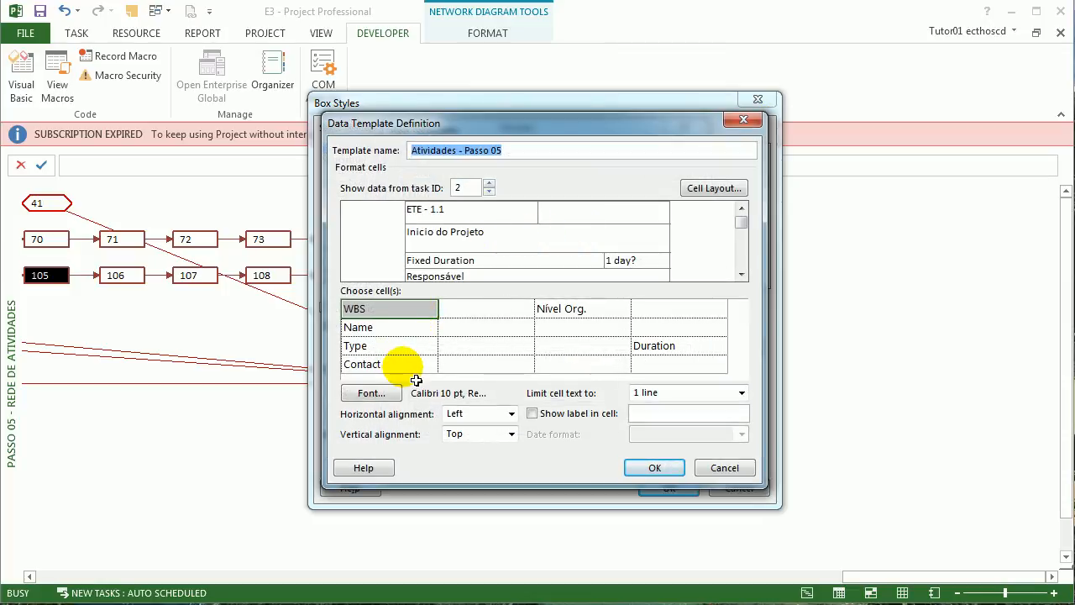
left_click(675, 365)
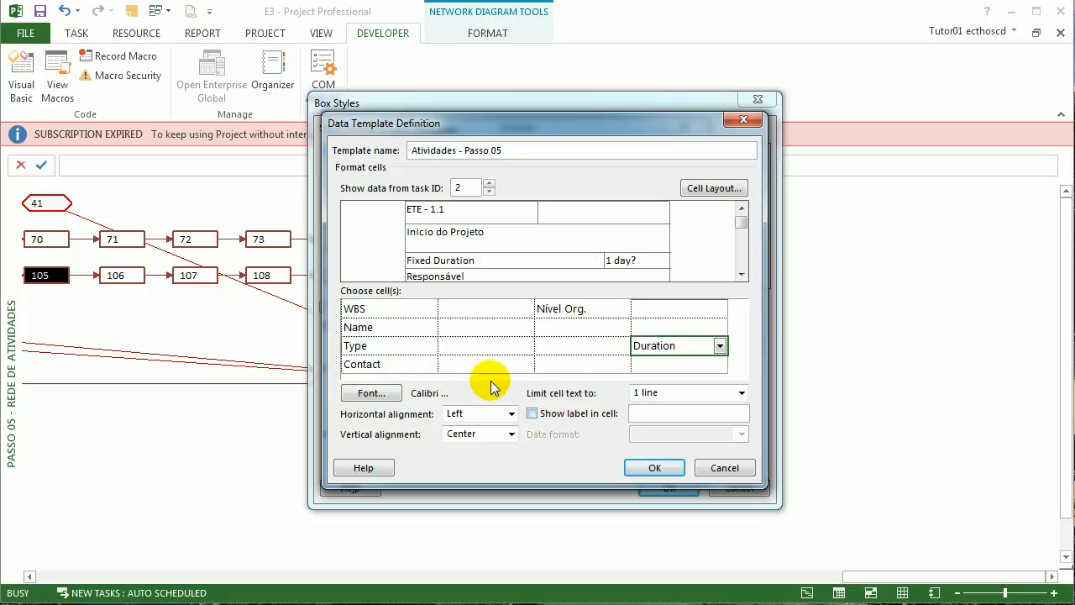
left_click(423, 329)
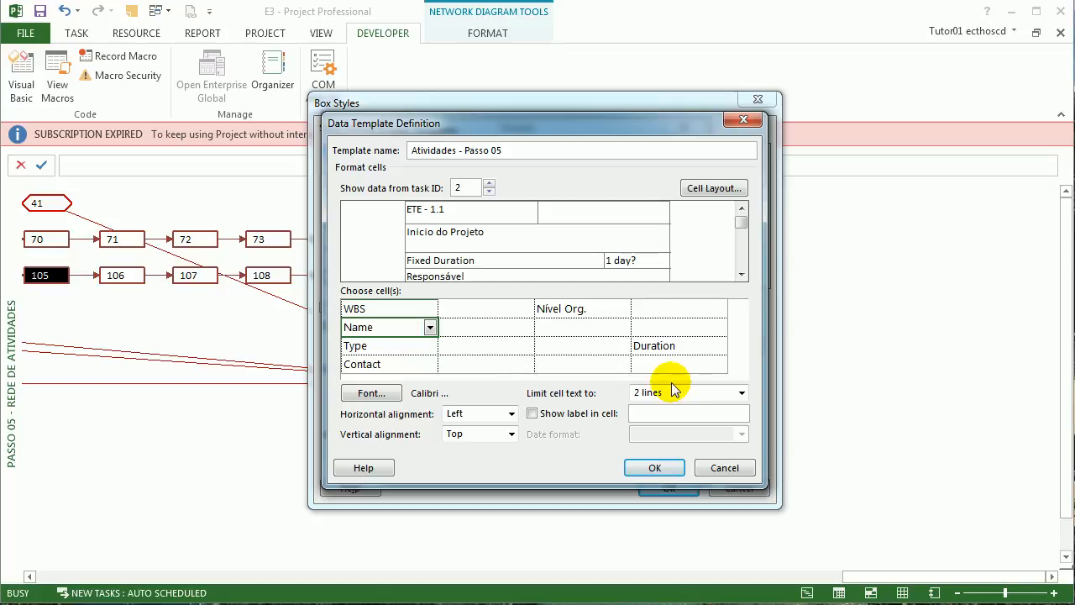
left_click(424, 364)
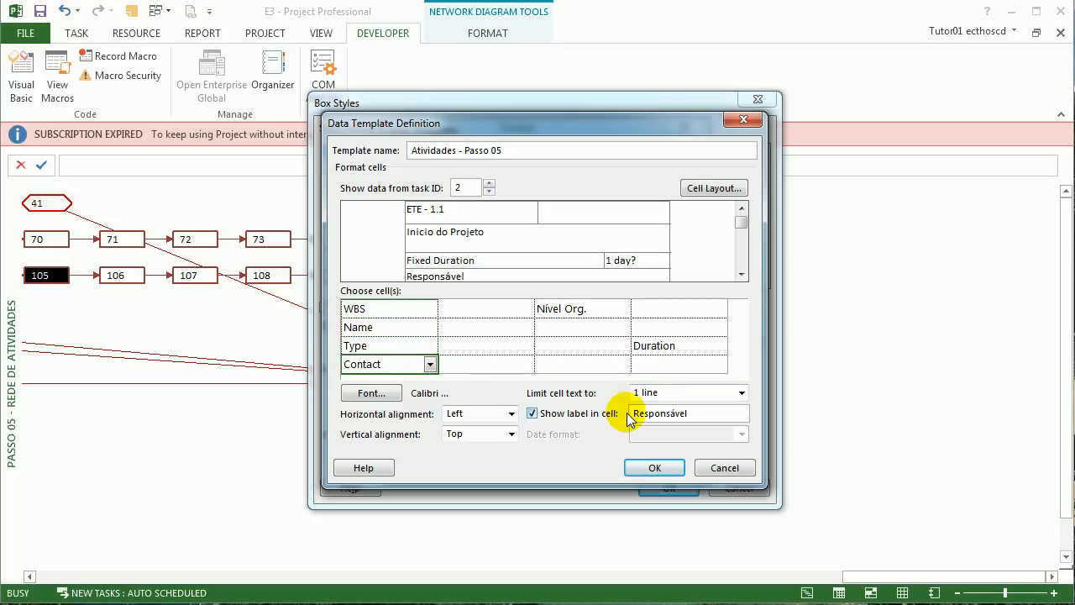
left_click(677, 471)
left_click(677, 465)
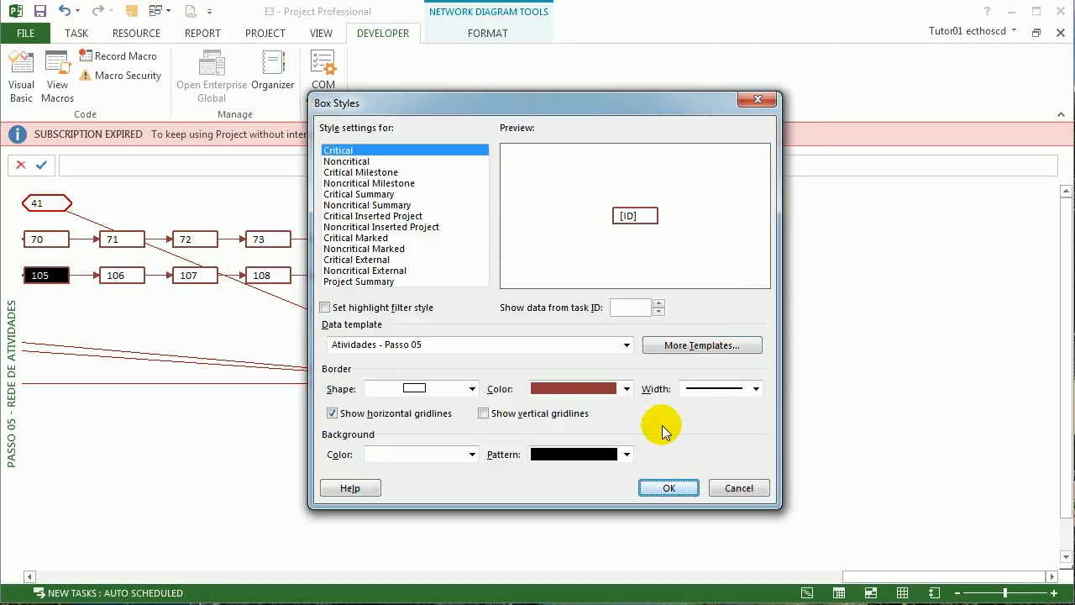
Open the definition of the Marcos - Passo 05 data template, examine its cells, and return to the box styles.
left_click(702, 345)
left_click(454, 195)
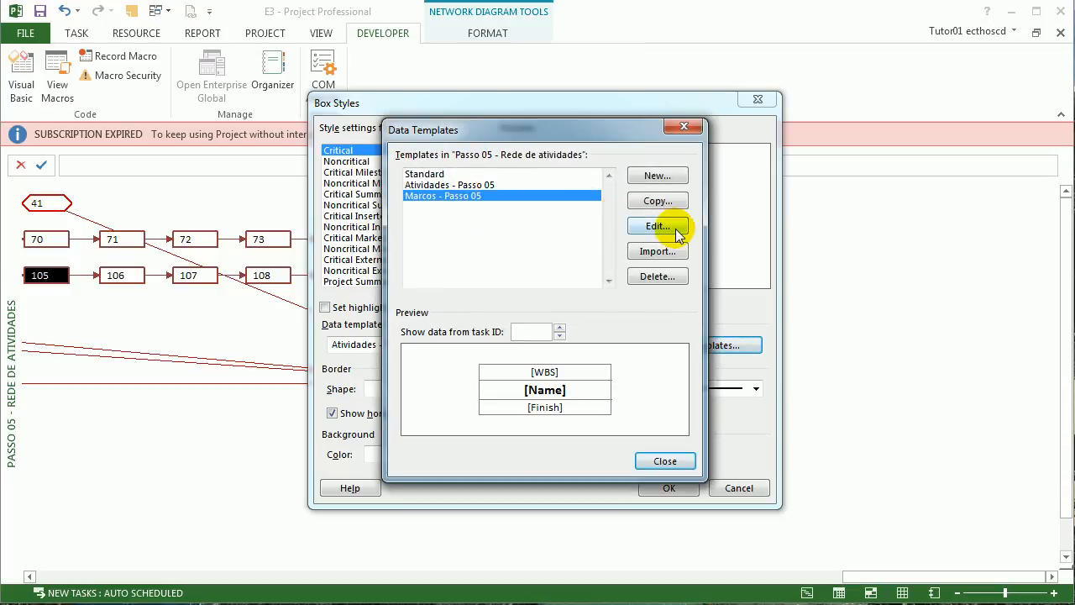
key("Return")
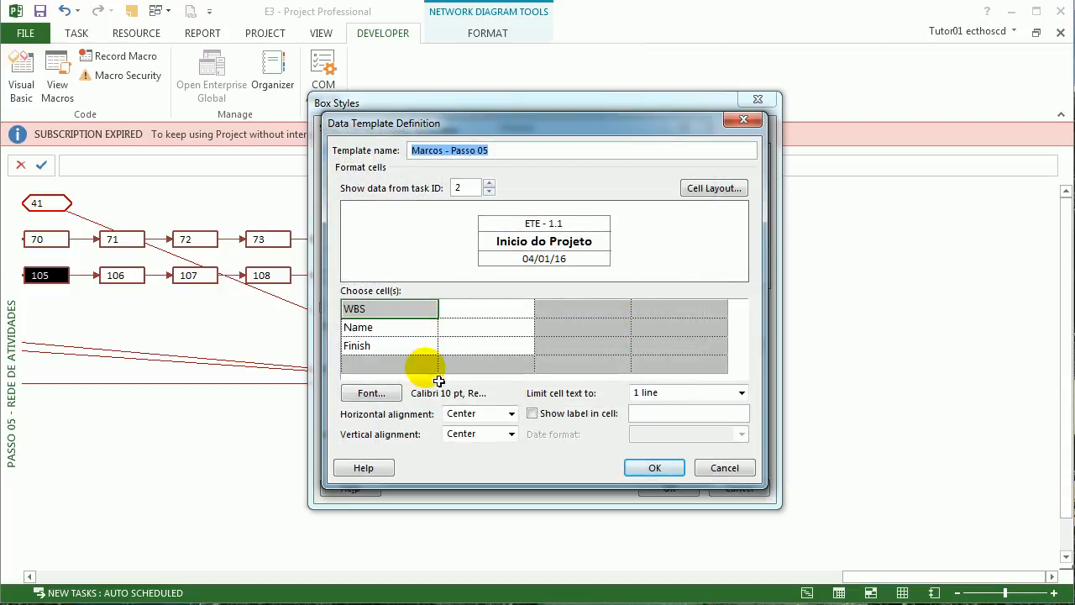
left_click(652, 466)
left_click(663, 461)
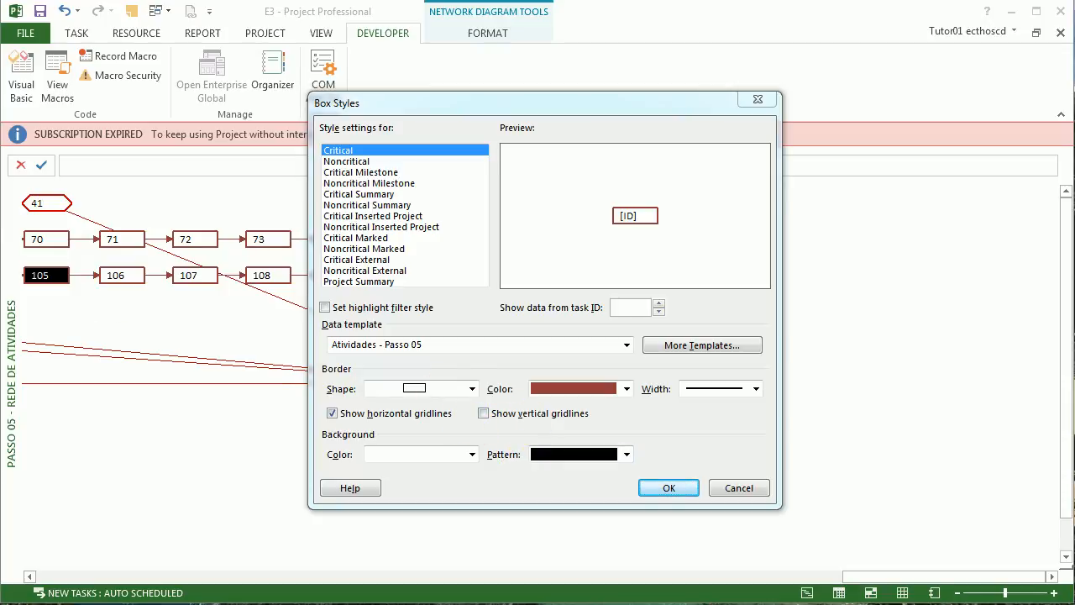
Compare the data template, shape and border settings of the Critical and Noncritical box styles.
left_click(407, 151)
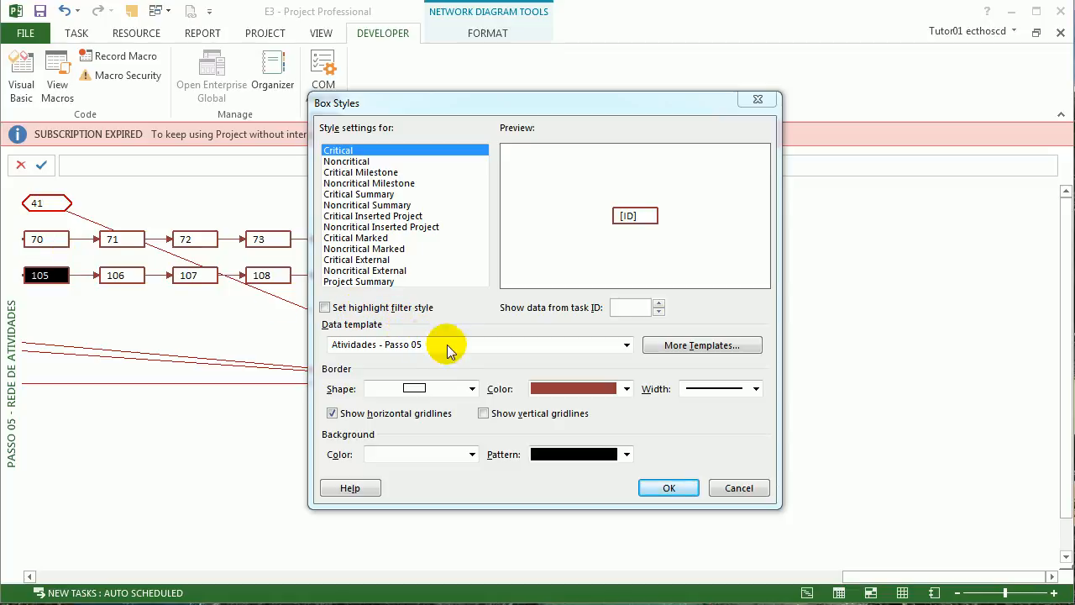
left_click(340, 151)
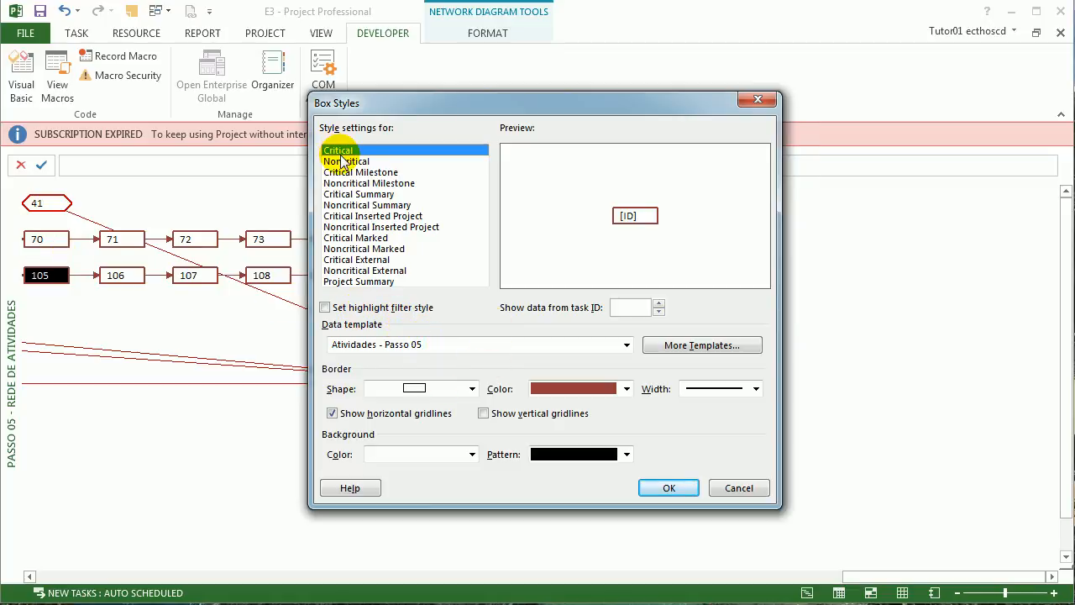
left_click(344, 162)
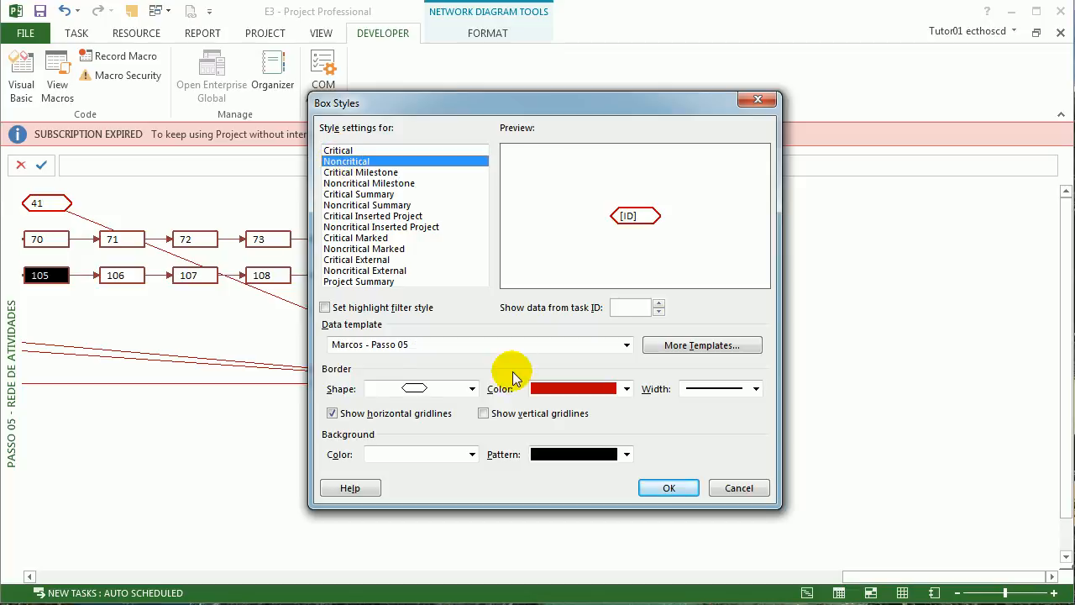
Set the Noncritical box style's border shape to a rectangle and compare it with the Critical style.
left_click(472, 389)
left_click(427, 404)
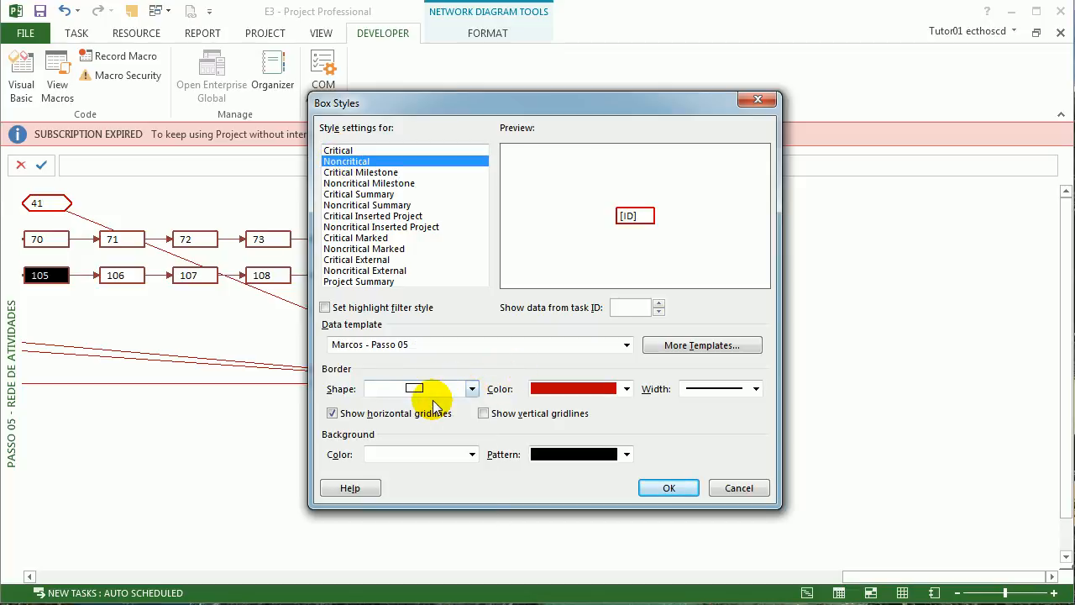
left_click(338, 151)
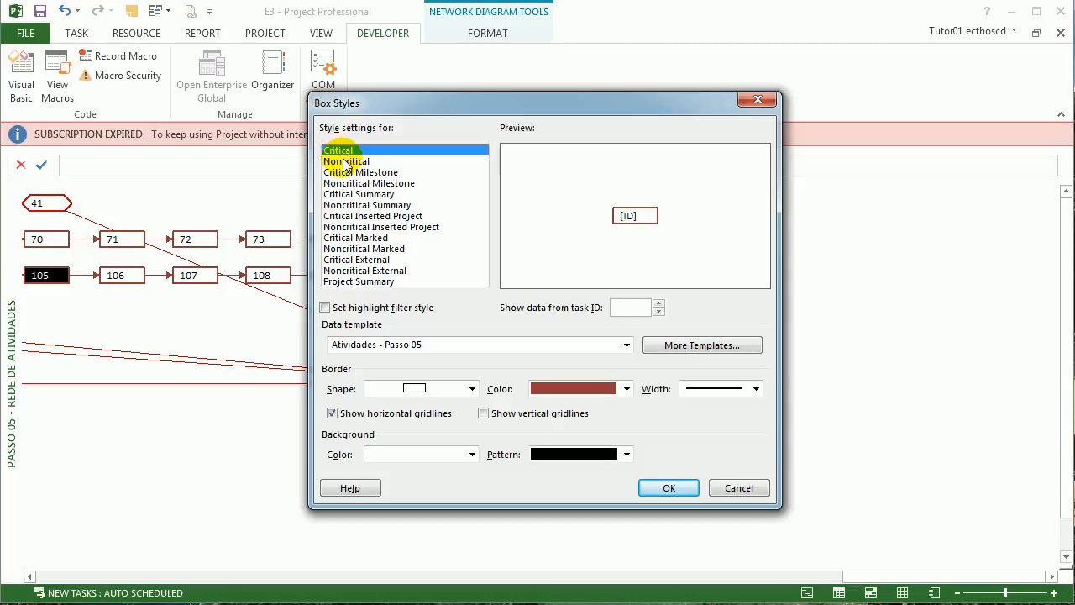
left_click(345, 162)
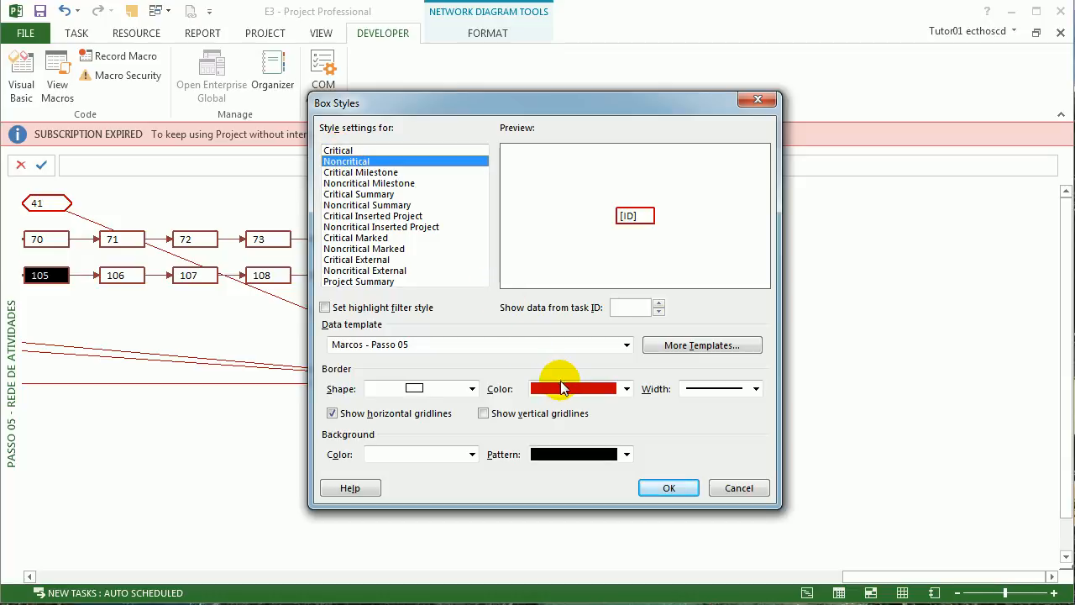
Try the standard dark red as the Noncritical style's border color.
left_click(627, 389)
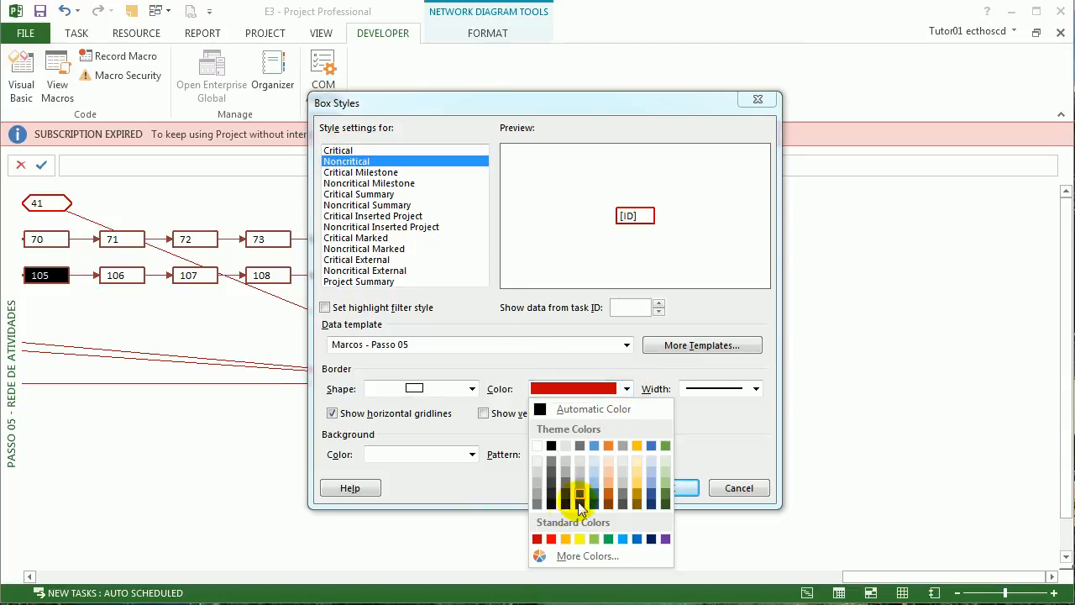
left_click(536, 538)
left_click(542, 389)
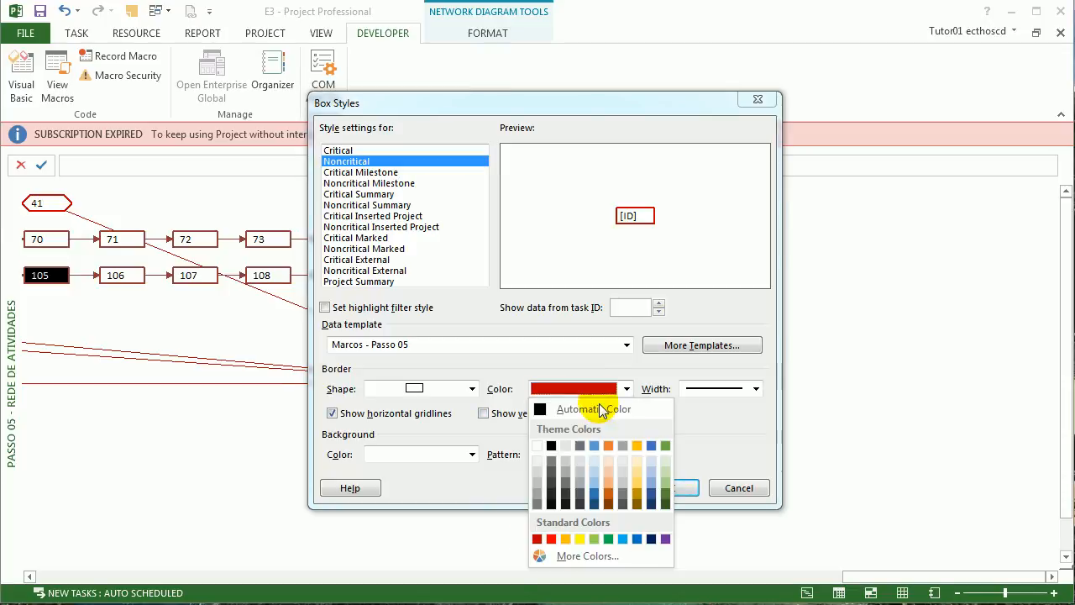
Look up the custom RGB values of the Critical style's border color without changing them.
left_click(393, 155)
left_click(398, 150)
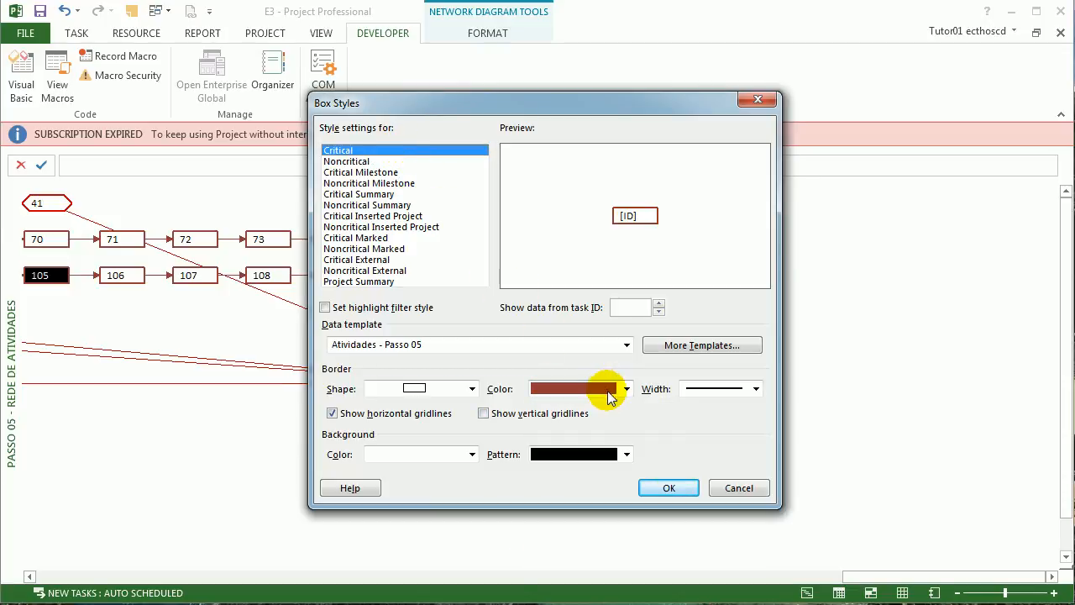
left_click(610, 393)
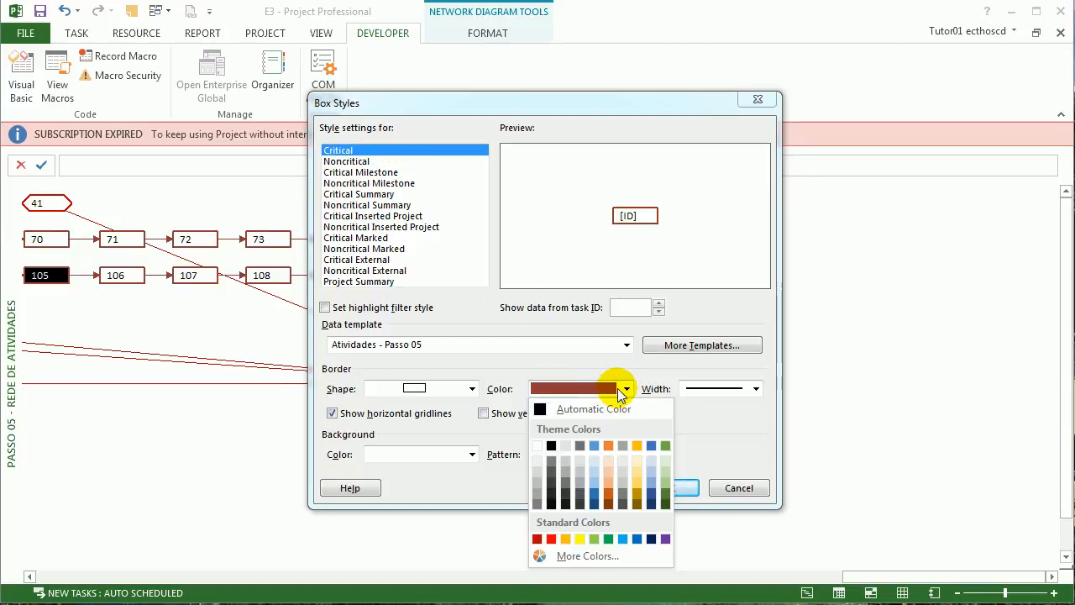
left_click(587, 556)
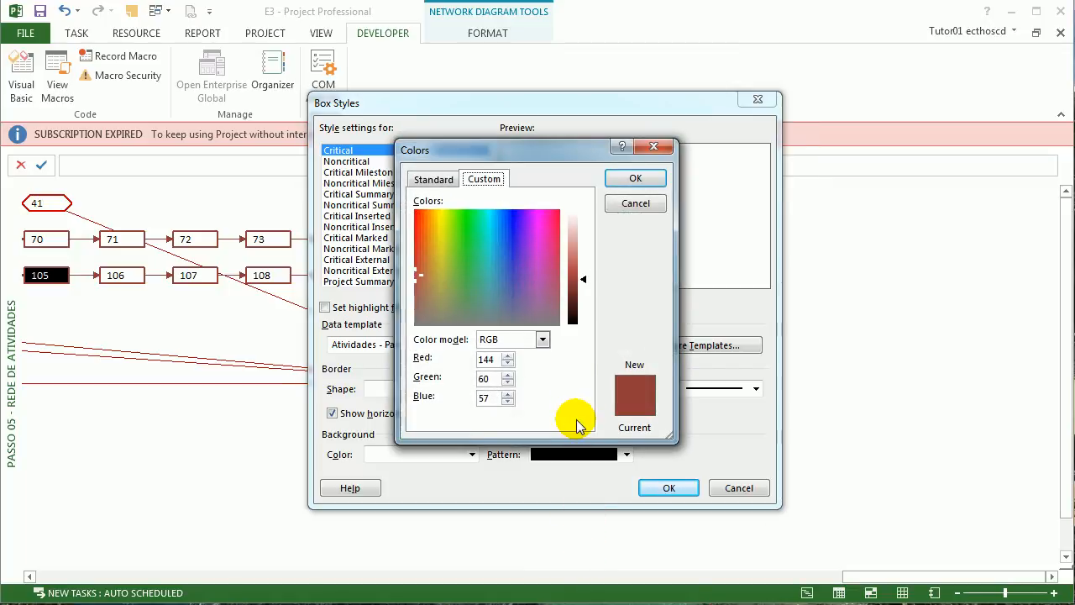
left_click(454, 181)
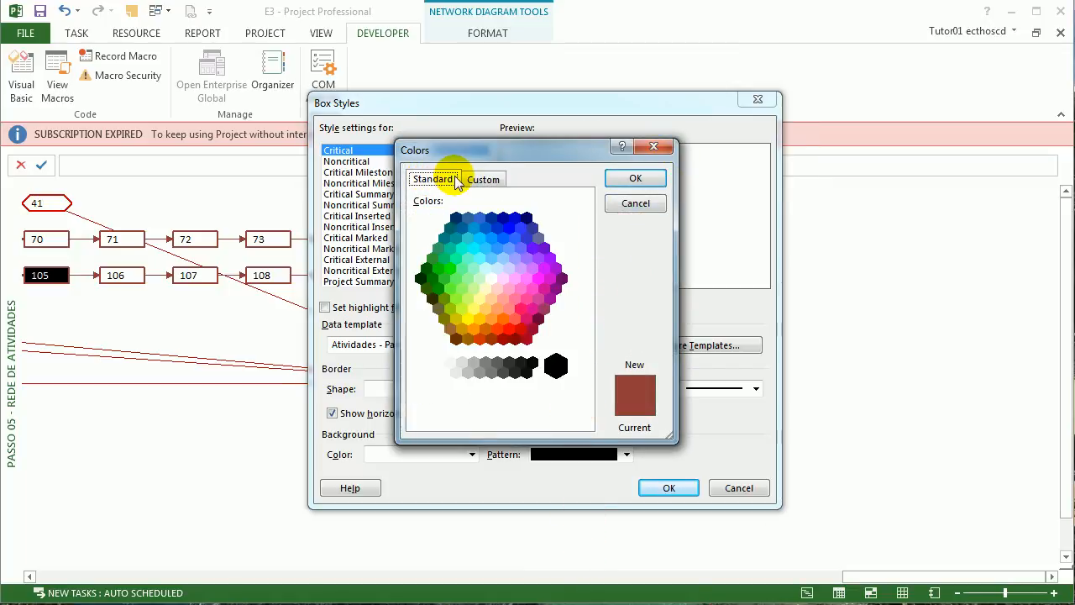
left_click(485, 179)
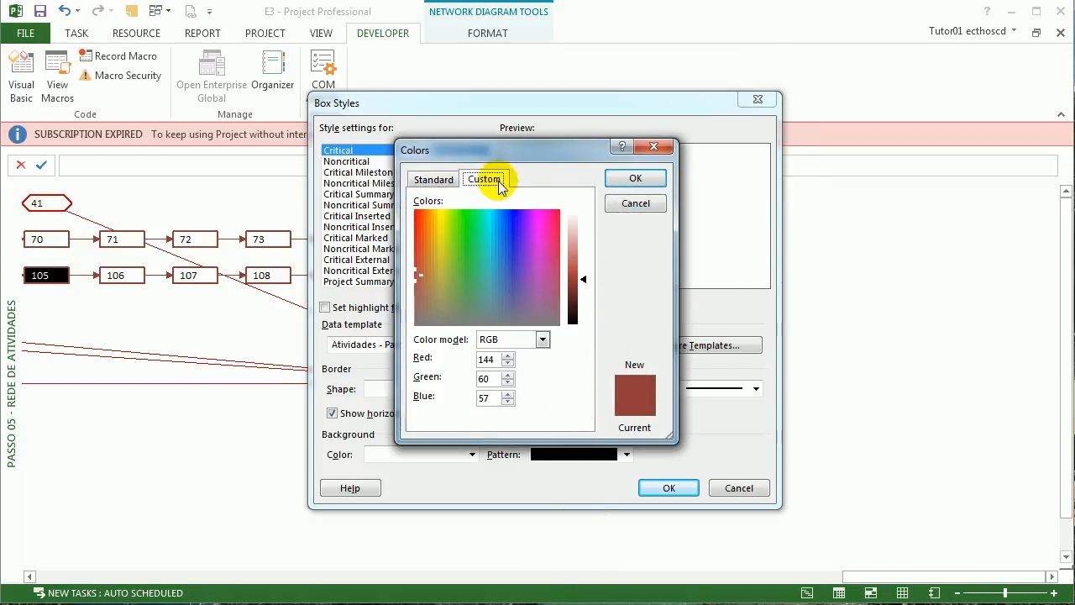
left_click(671, 148)
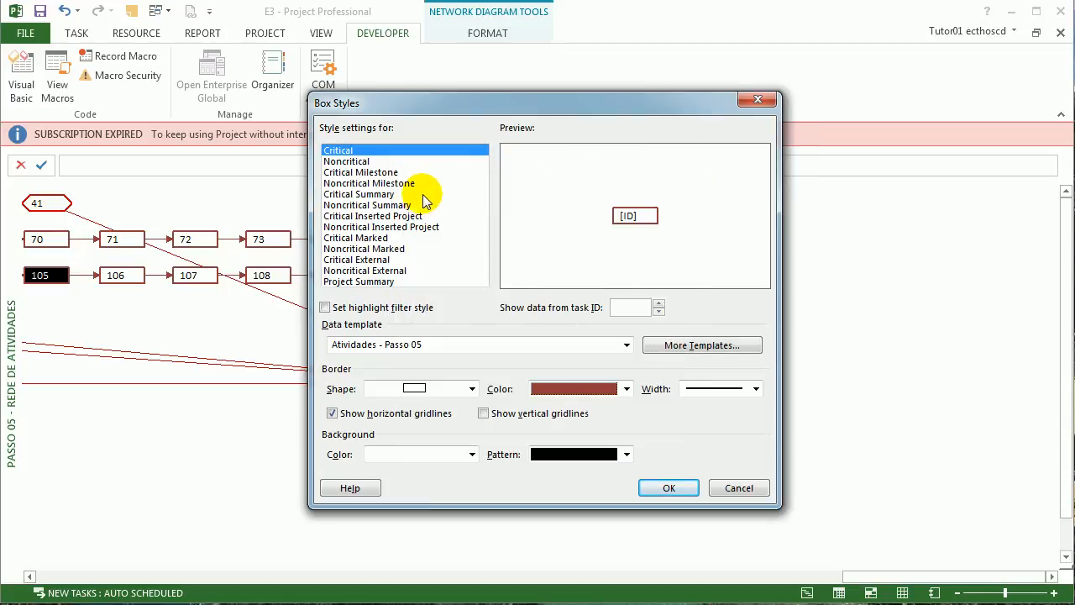
Set the Noncritical style's border color to a custom RGB color with red 144, green 60 and blue 57.
left_click(406, 162)
left_click(628, 389)
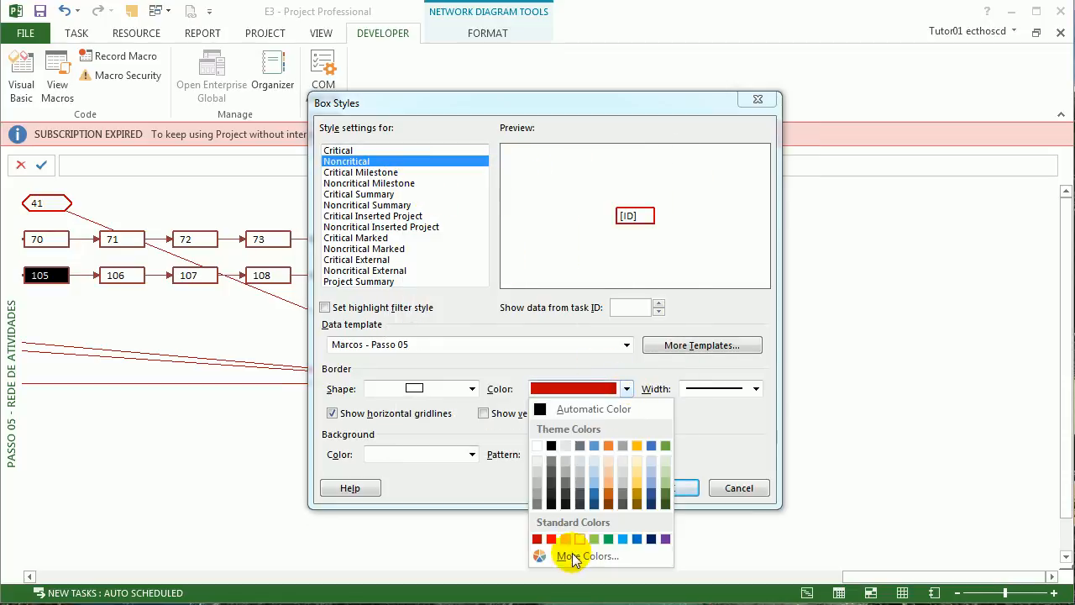
left_click(569, 559)
double_click(490, 359)
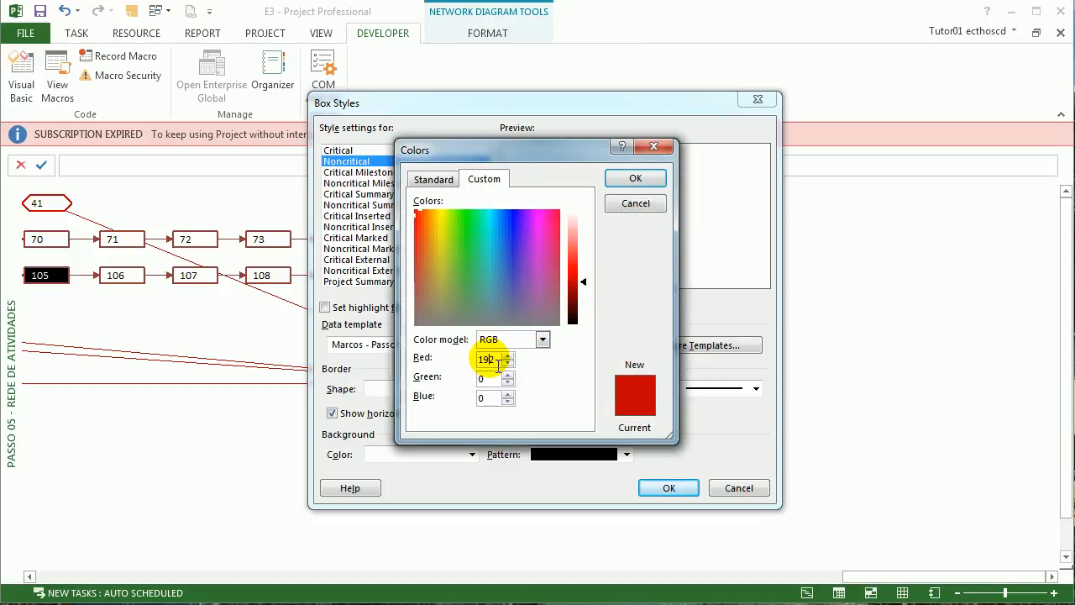
type("142")
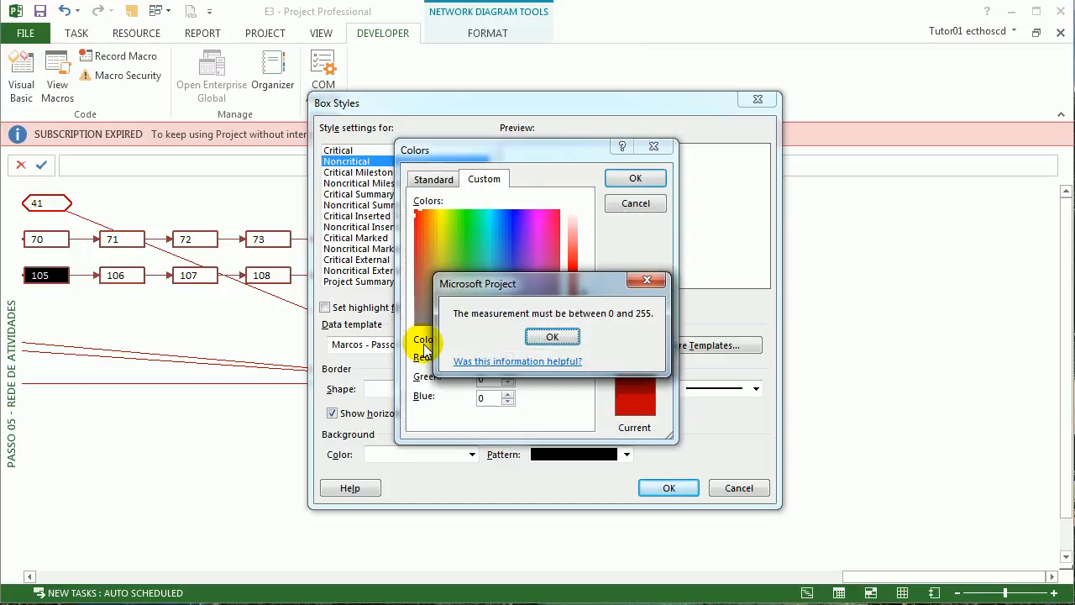
key("Return")
type("144")
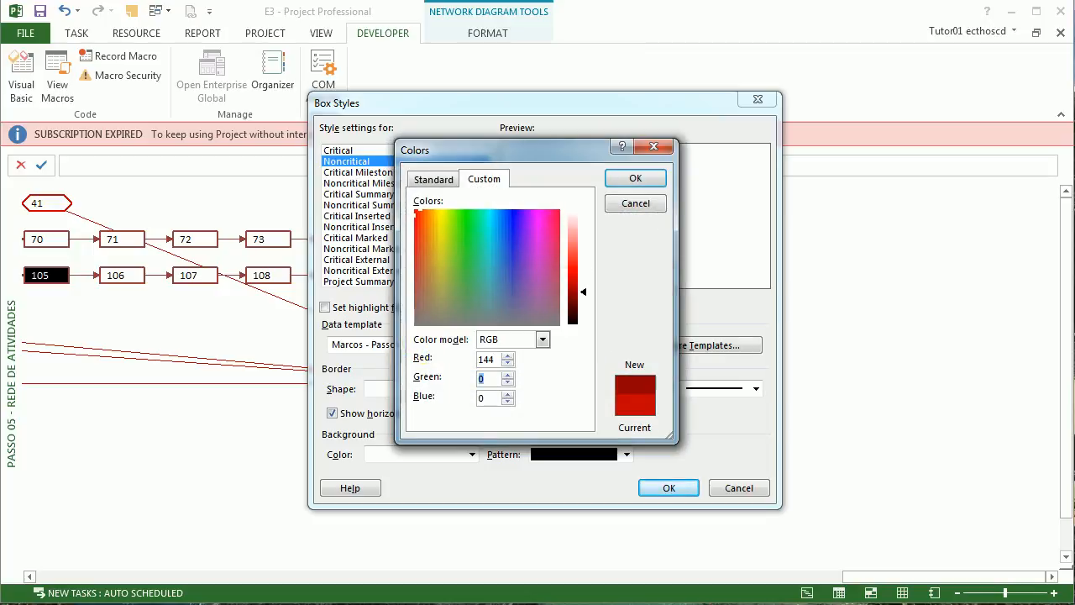
type("60")
key("Tab")
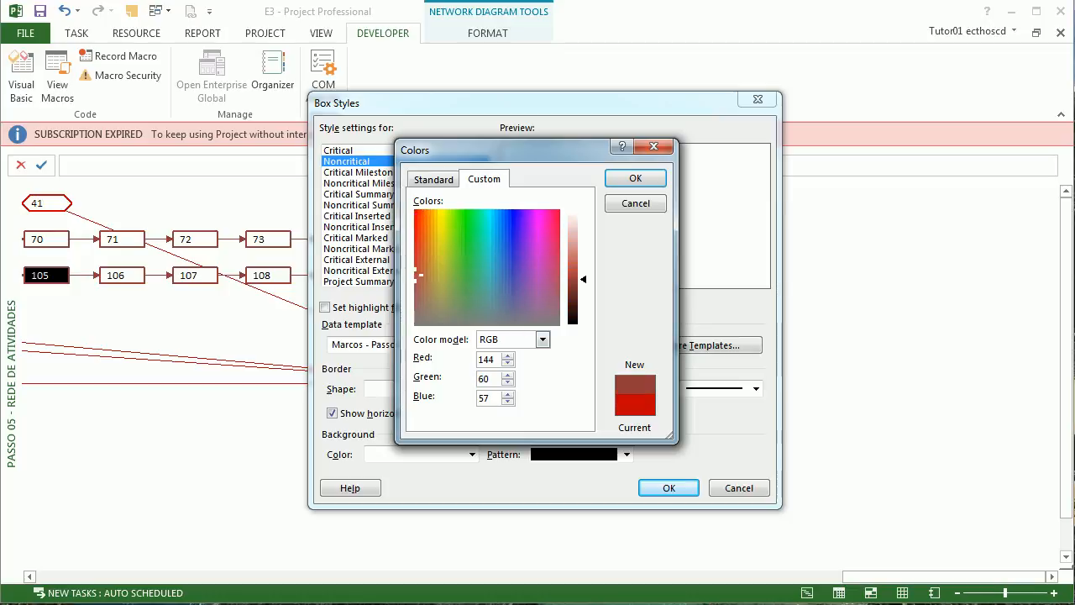
left_click(642, 178)
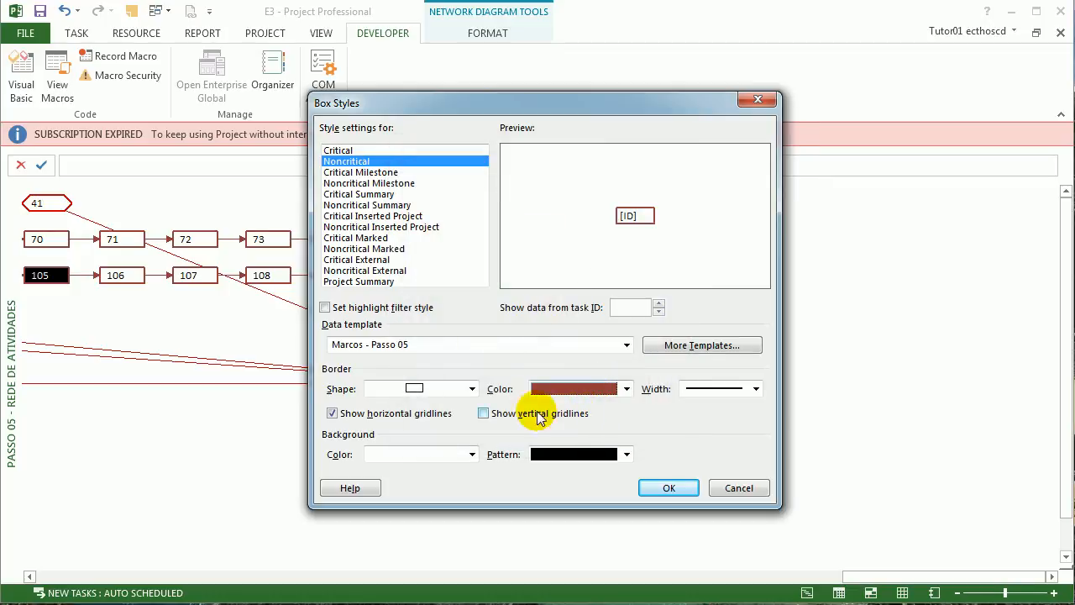
Check the Critical Milestone and Noncritical Milestone styles and apply the box style changes.
left_click(397, 175)
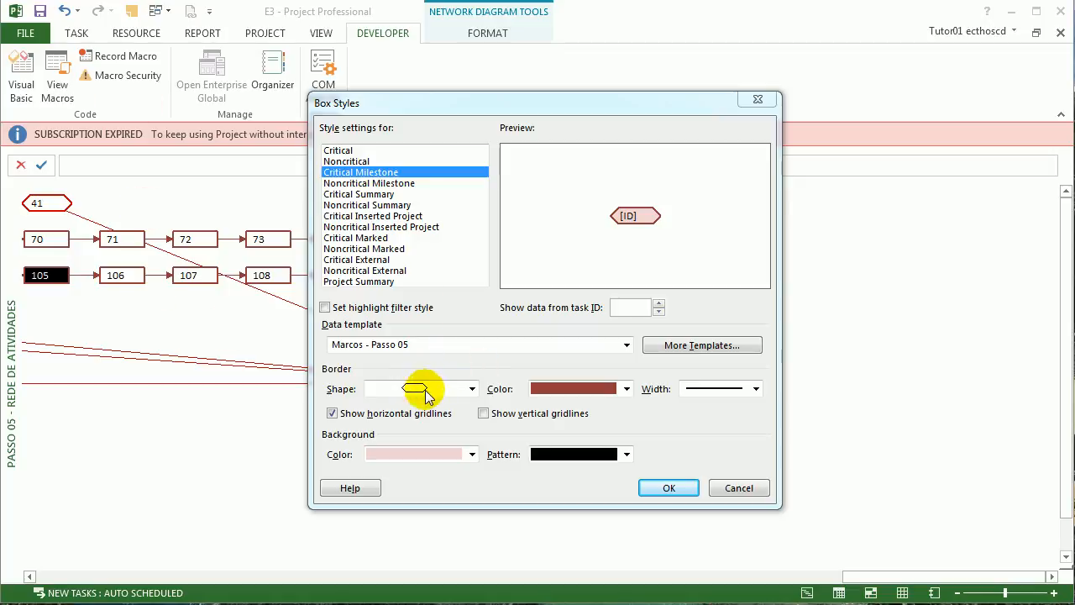
left_click(427, 183)
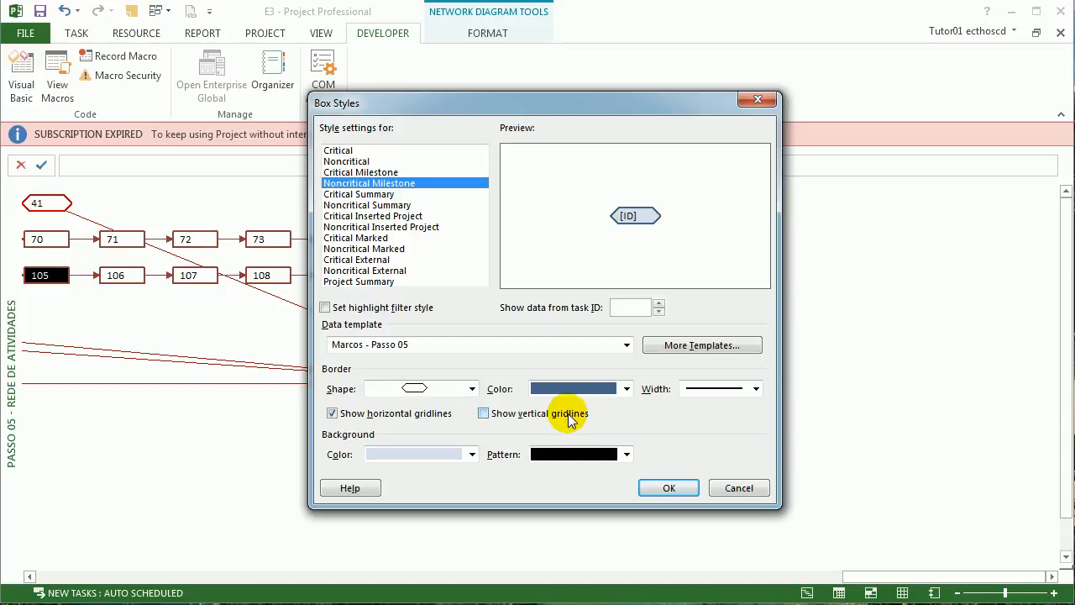
left_click(669, 487)
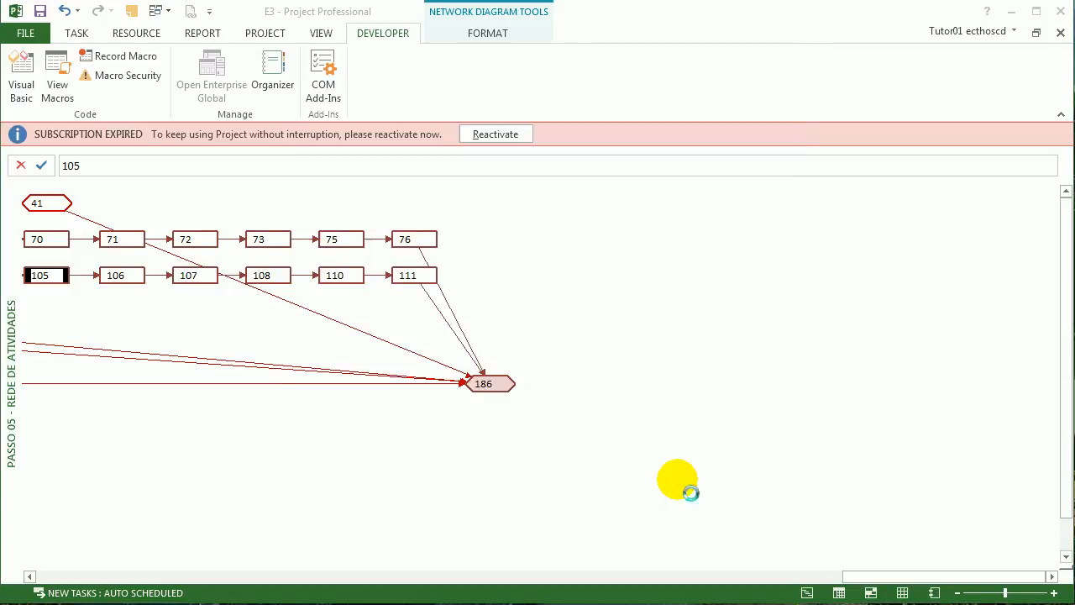
Go to the beginning of the activity network and expand its collapsed boxes.
left_click(785, 578)
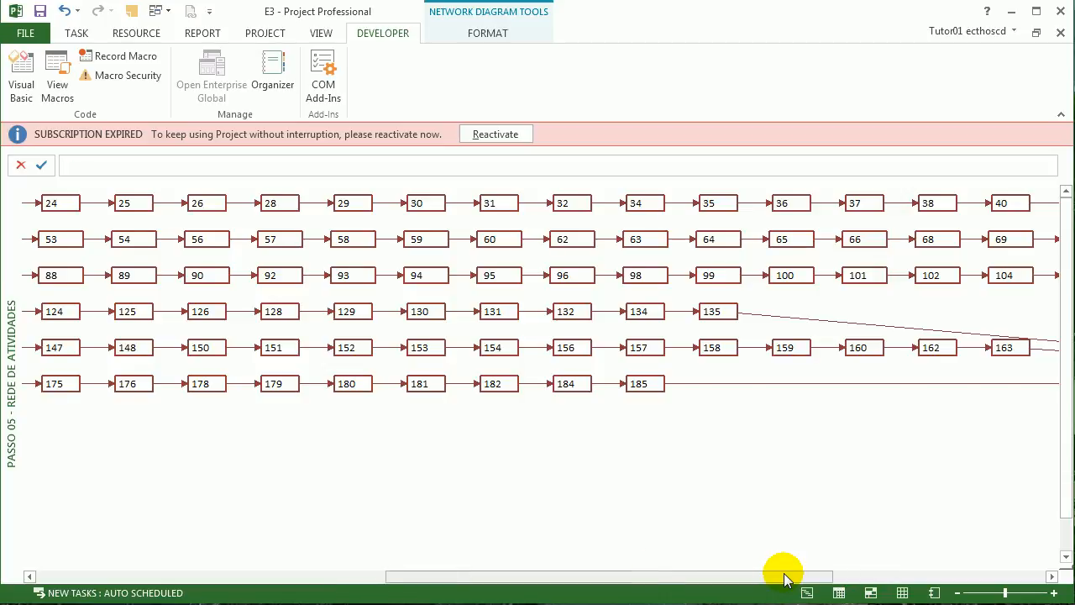
left_click_drag(785, 578, 238, 516)
right_click(293, 488)
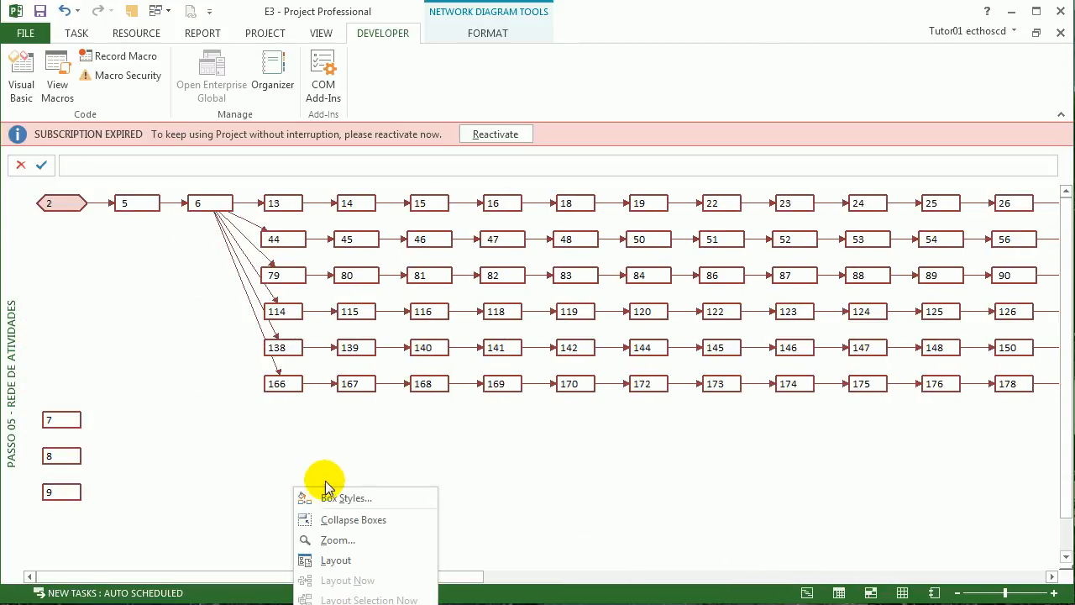
left_click(355, 520)
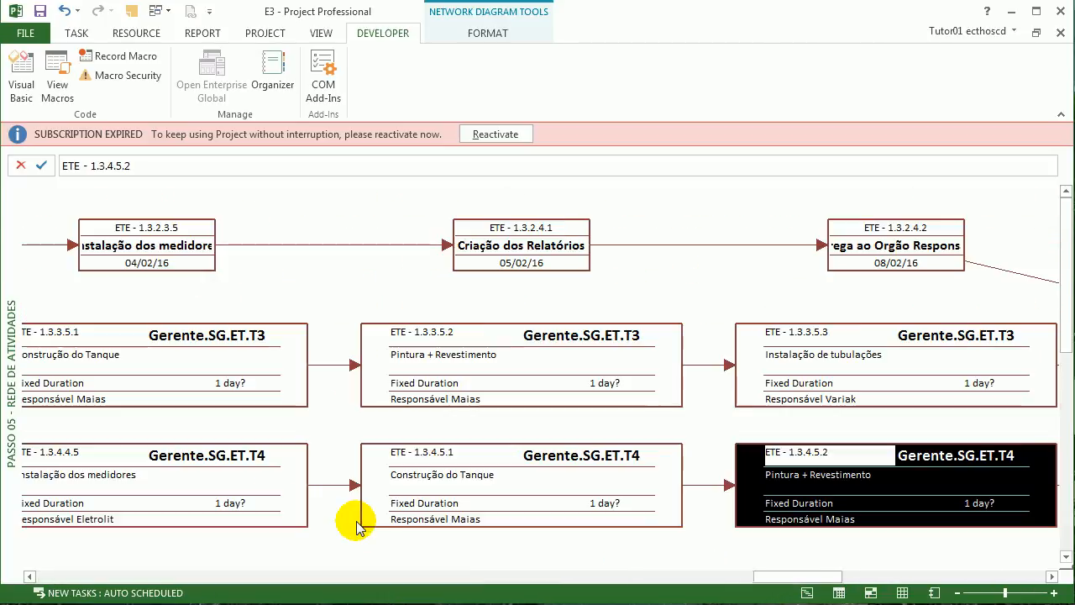
Zoom out and examine the expanded activity boxes back to the Planejamento box near the network's start.
left_click(566, 579)
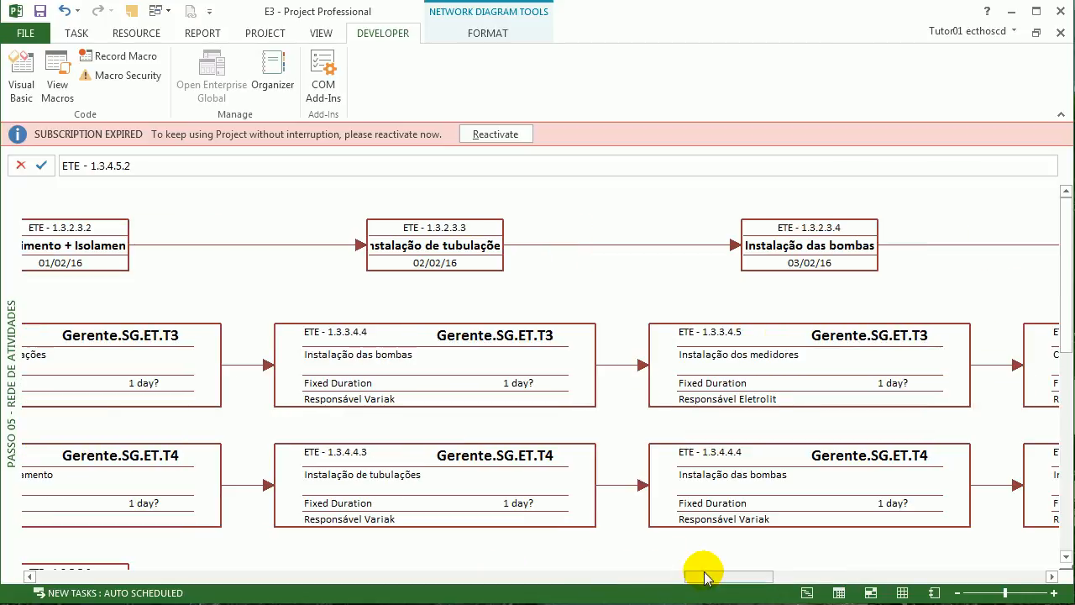
left_click_drag(700, 574, 304, 554)
left_click(956, 593)
left_click(957, 593)
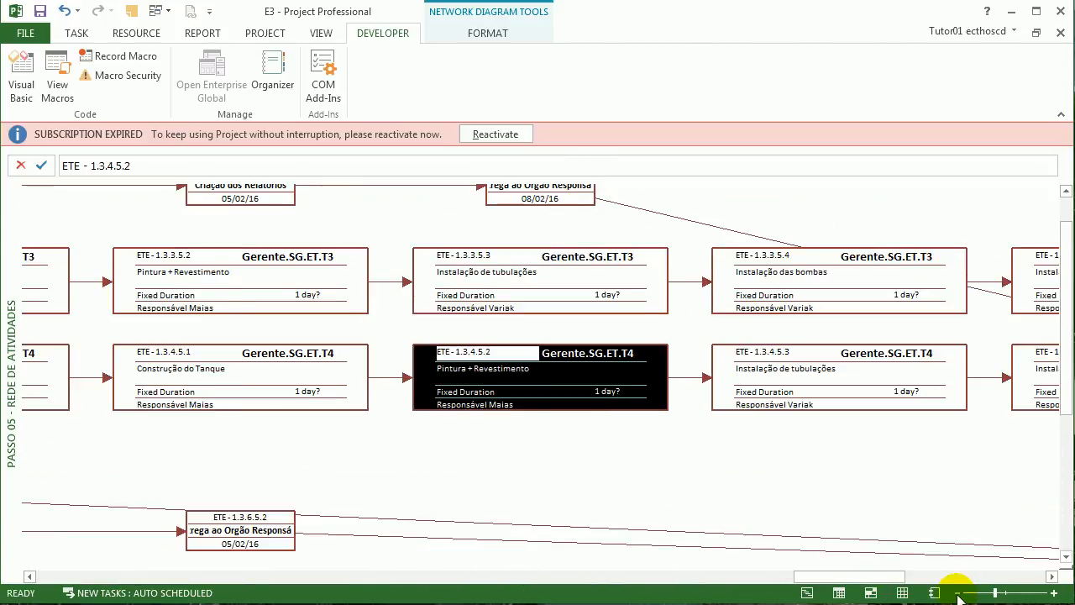
left_click(957, 592)
left_click(956, 592)
left_click(605, 577)
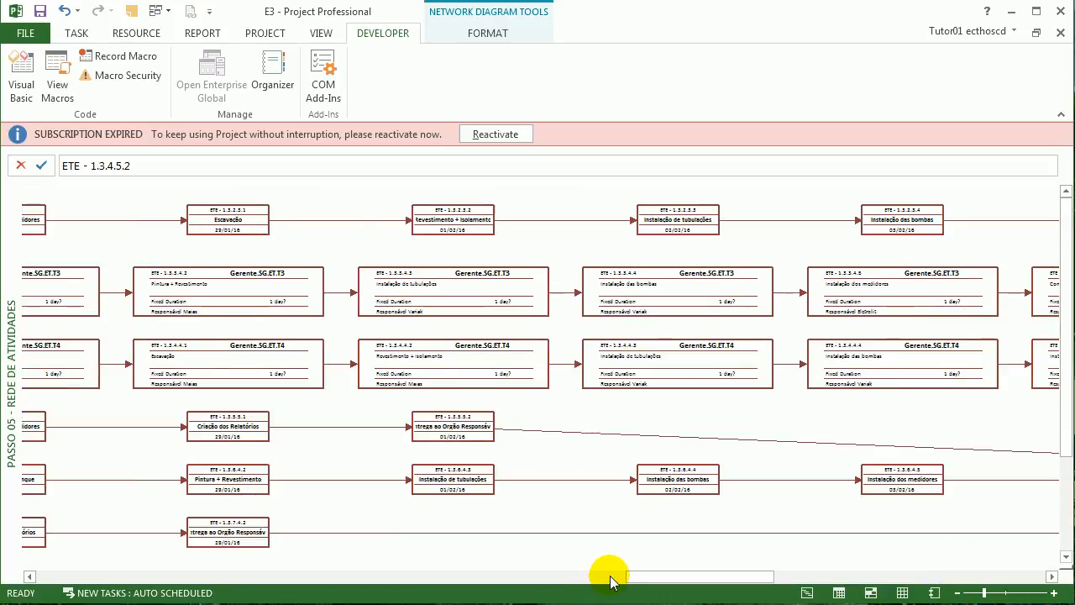
left_click_drag(611, 579, 115, 546)
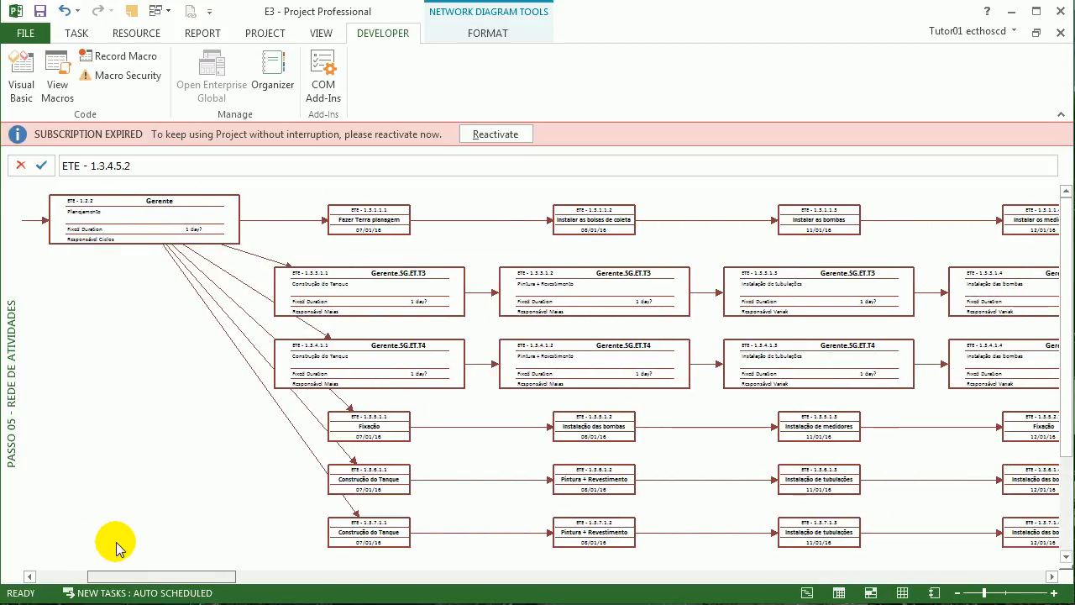
Zoom back in and read the details of the boxes around Planejamento and Fazer Terra planagem.
left_click(1054, 593)
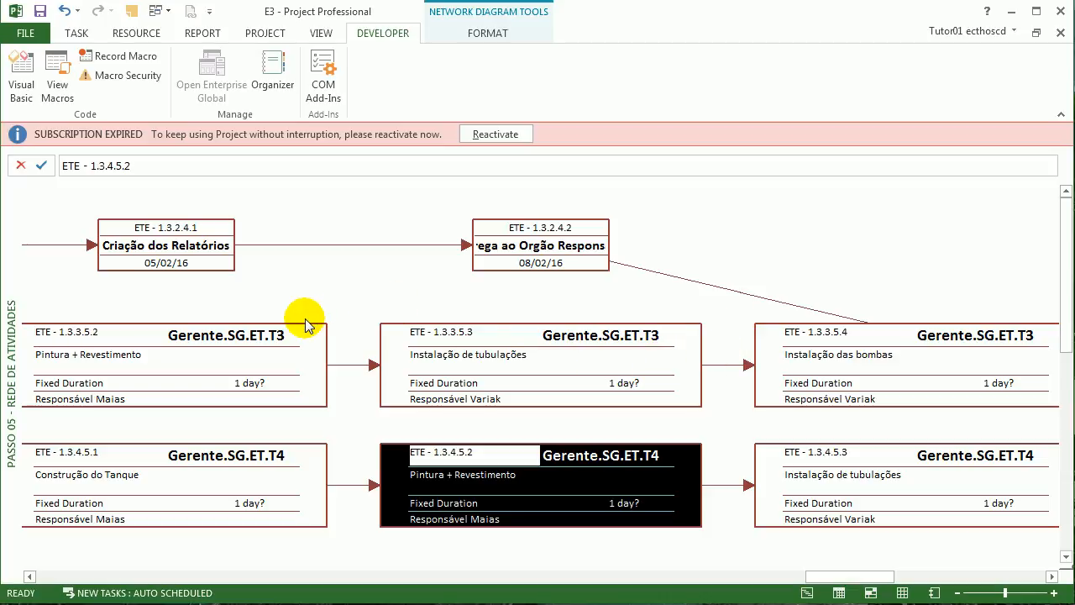
left_click_drag(828, 578, 719, 579)
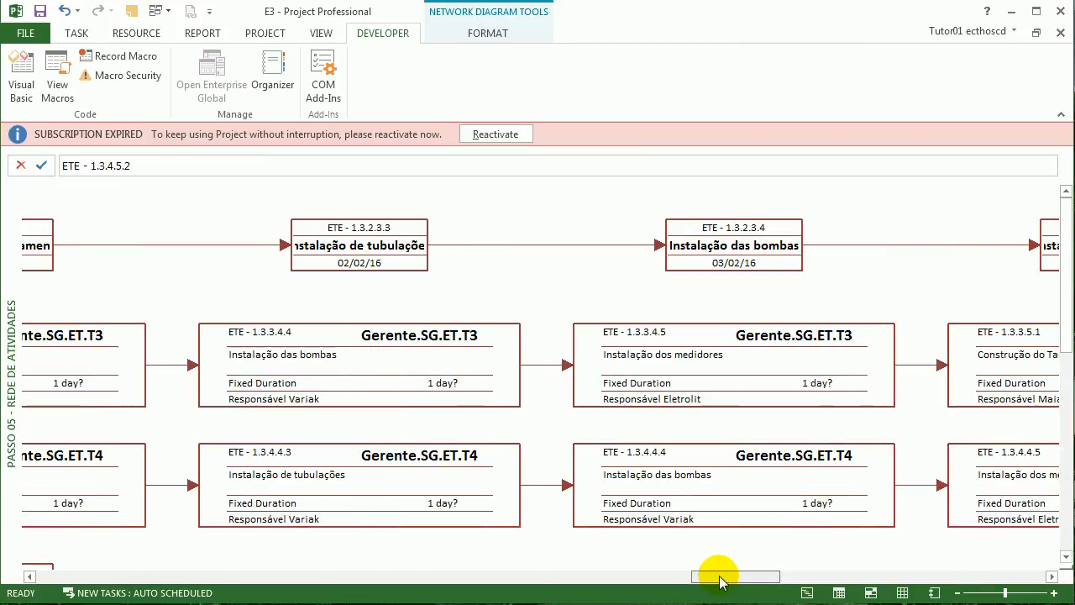
left_click_drag(720, 579, 113, 514)
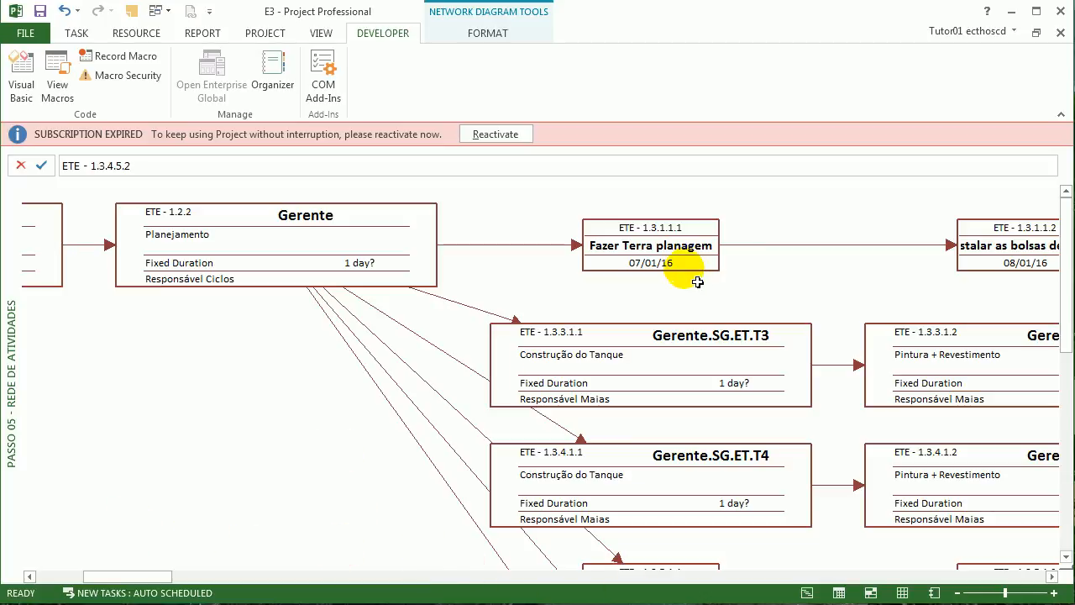
mouse_move(127, 579)
left_mouse_down()
mouse_move(73, 582)
mouse_move(141, 586)
left_mouse_up()
Assign the Atividades - Passo 05 data template to the Noncritical box style, check the milestone styles, and apply the changes.
right_click(508, 305)
left_click(530, 308)
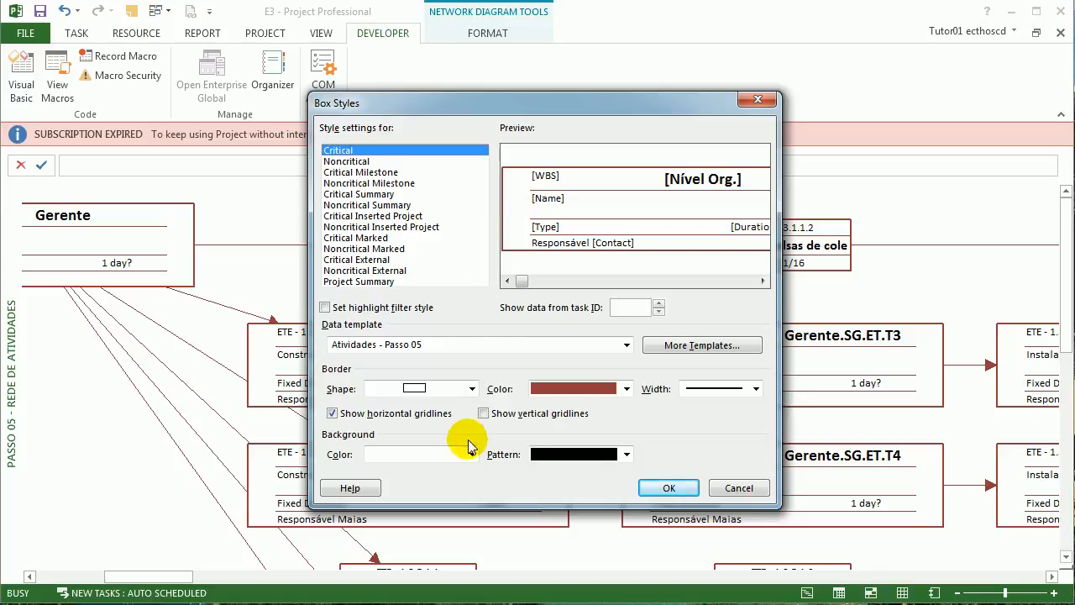
left_click(423, 162)
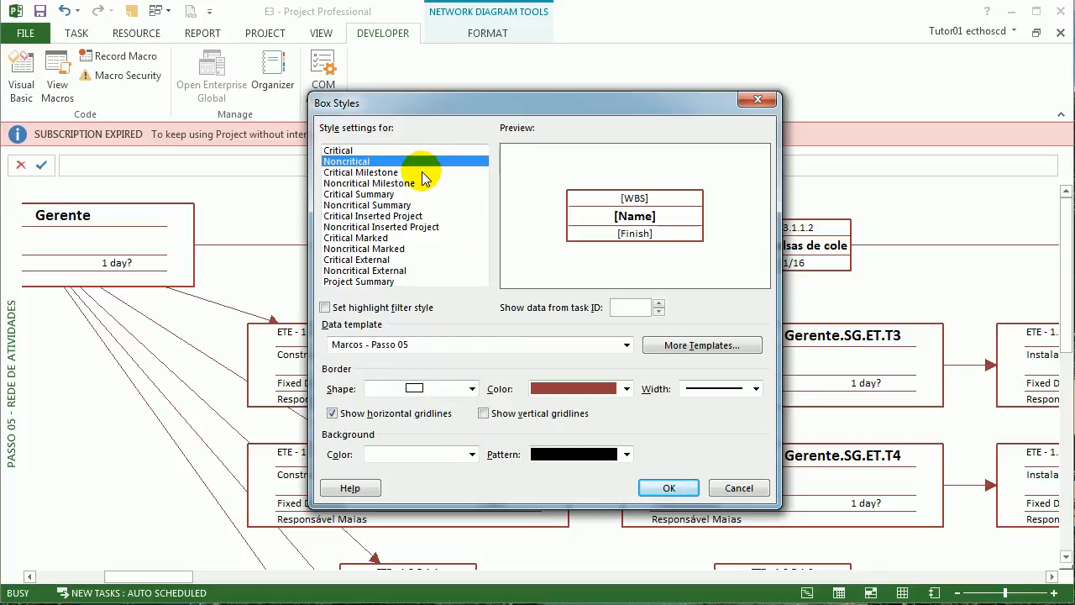
left_click(448, 149)
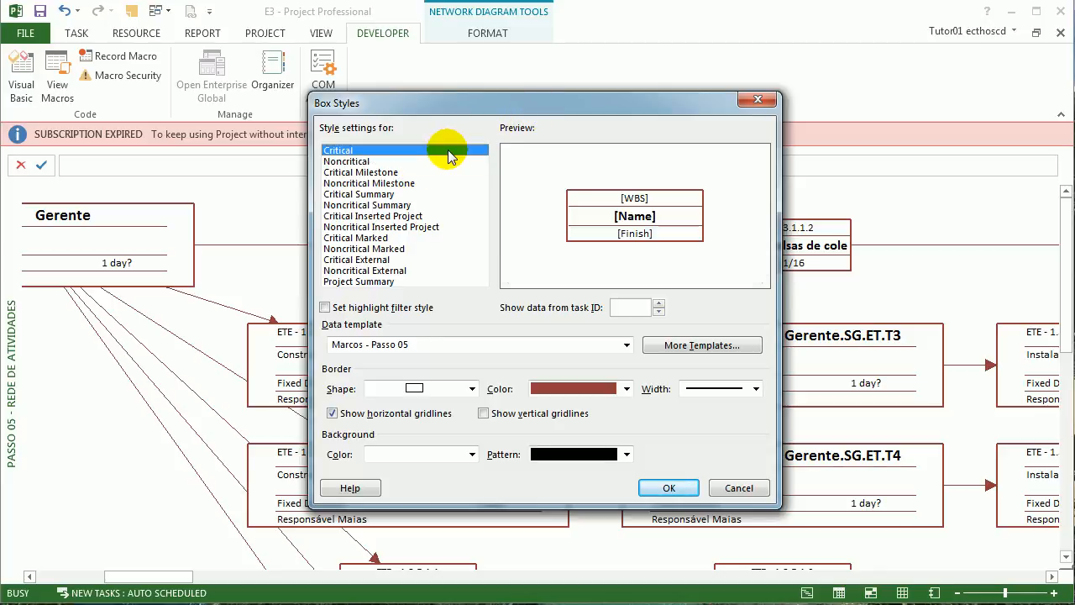
left_click(437, 162)
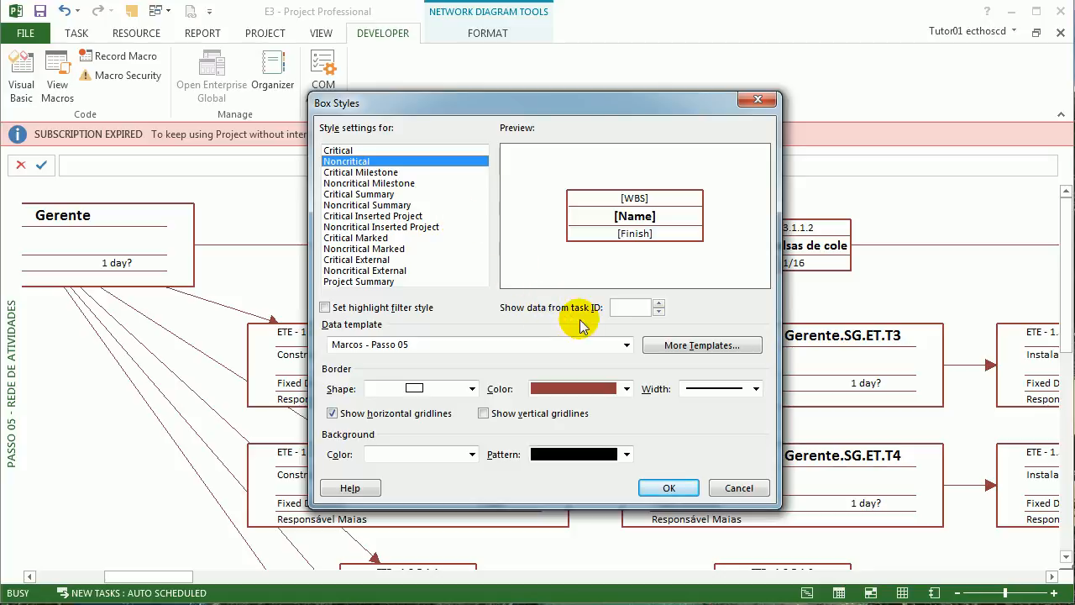
left_click(624, 346)
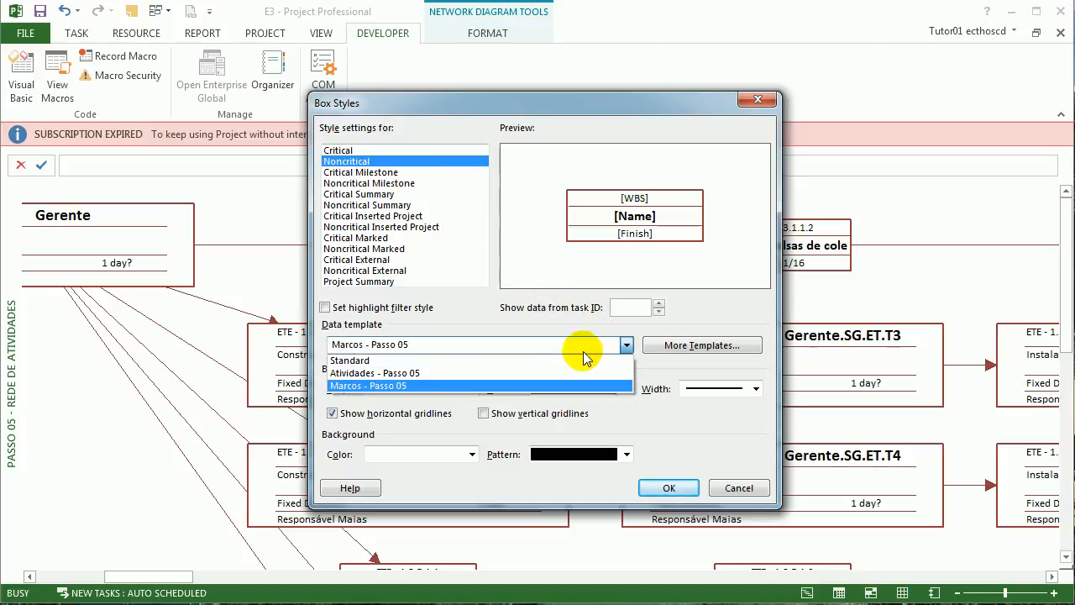
left_click(529, 378)
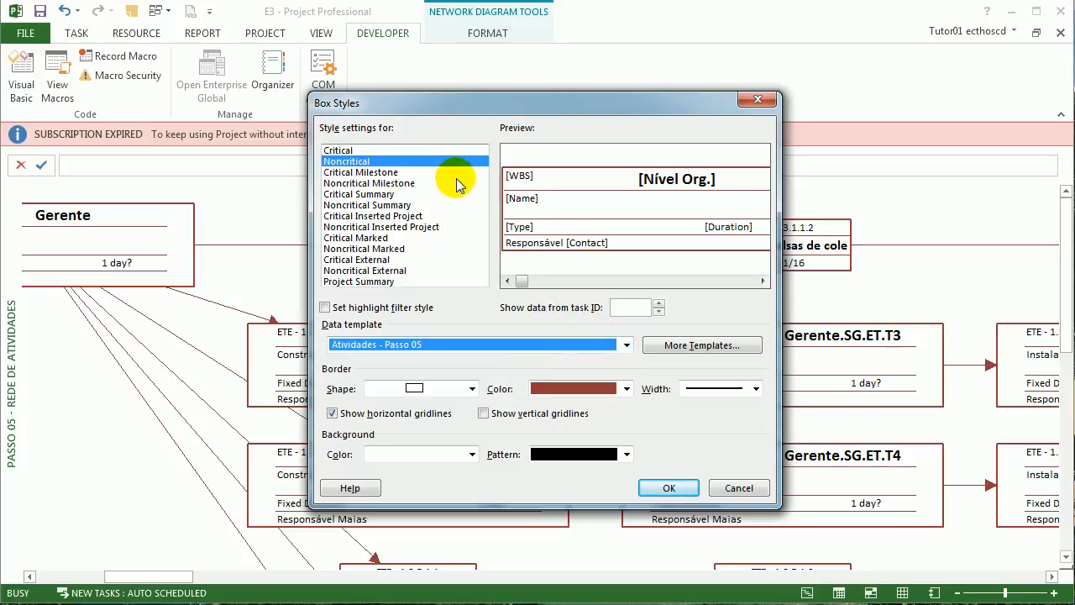
left_click(423, 183)
left_click(415, 172)
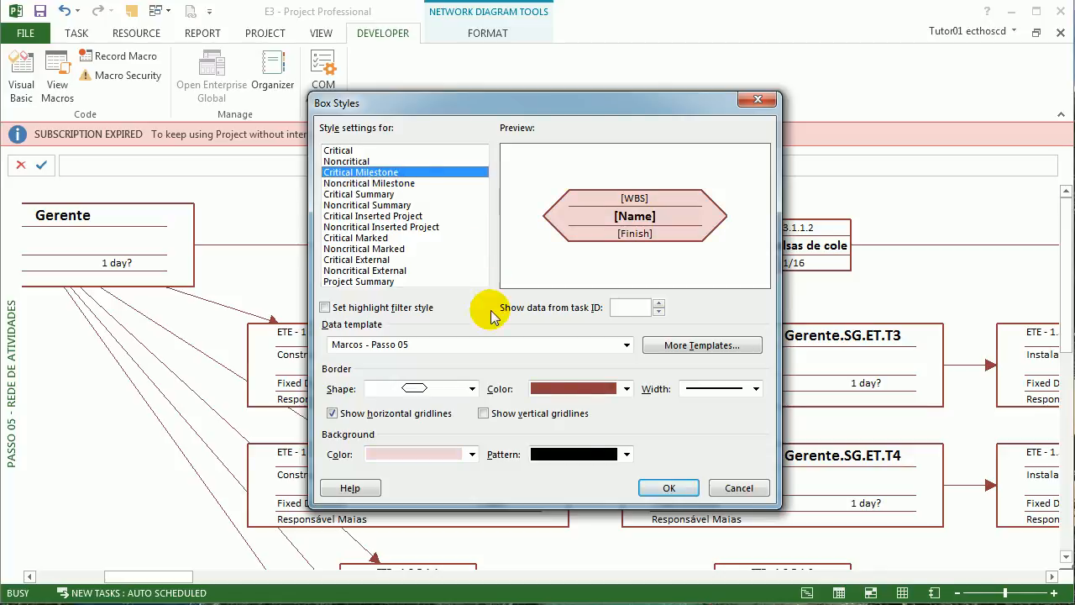
left_click(645, 485)
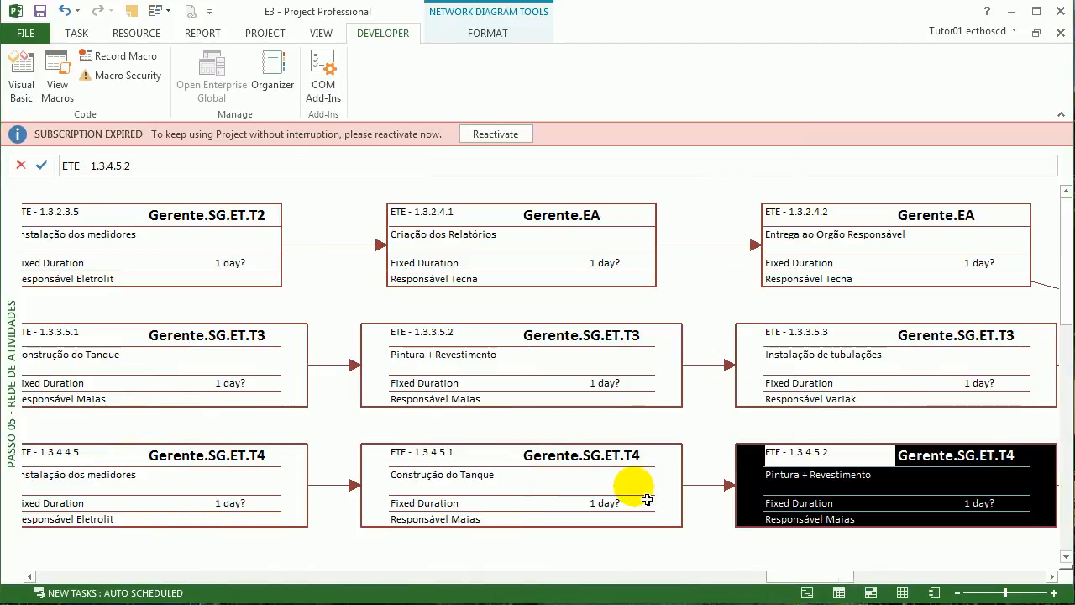
Go back to the beginning of the activity network and collapse its boxes.
left_click(955, 593)
left_click(954, 593)
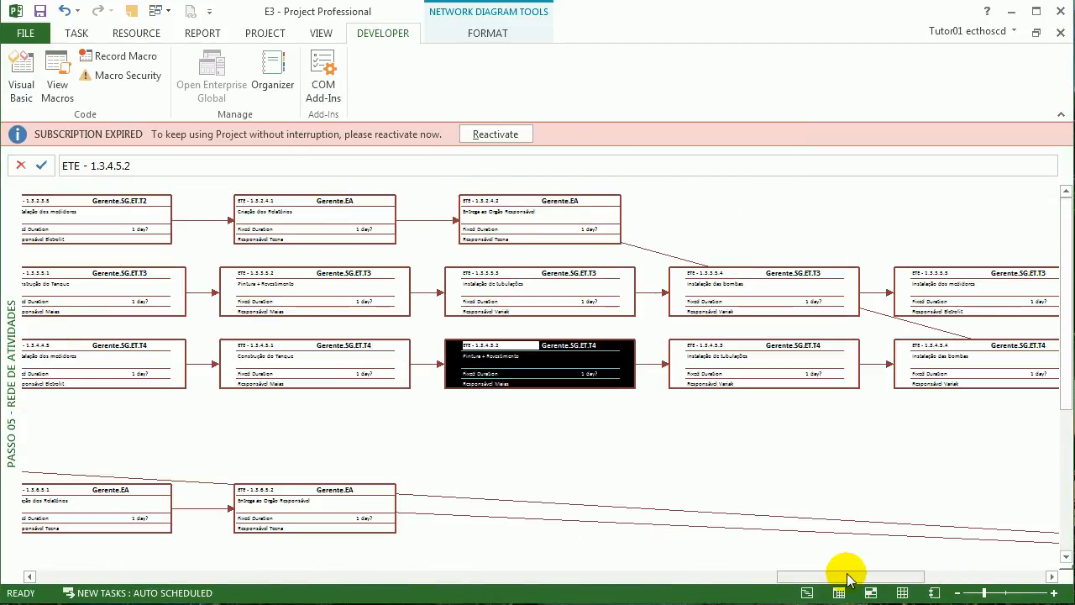
left_click_drag(846, 576, 555, 576)
left_click_drag(387, 533, 75, 522)
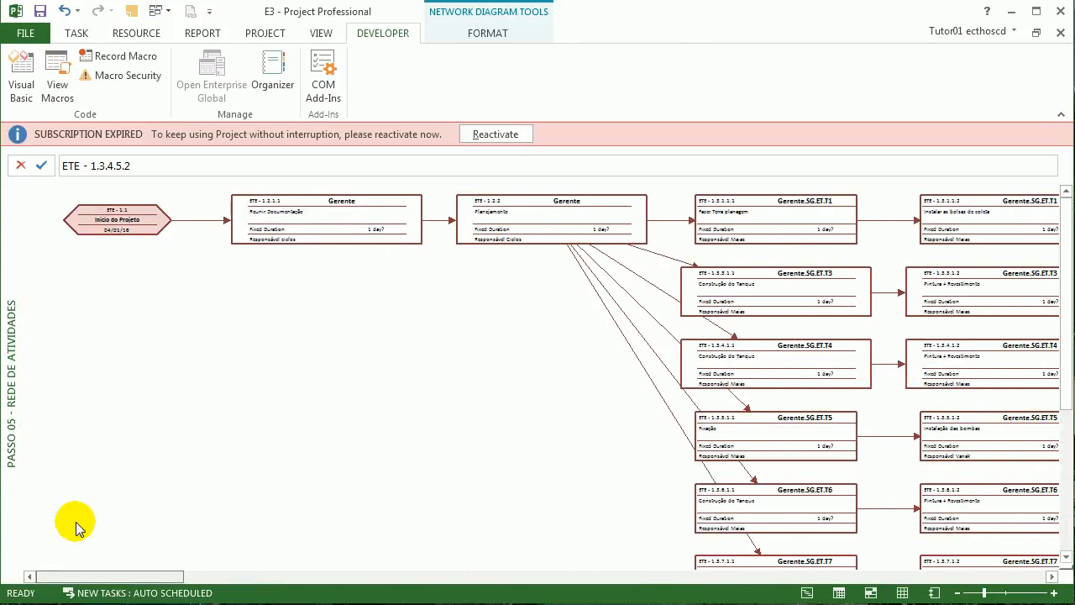
scroll(355, 347, "down", 3)
scroll(356, 348, "up", 3)
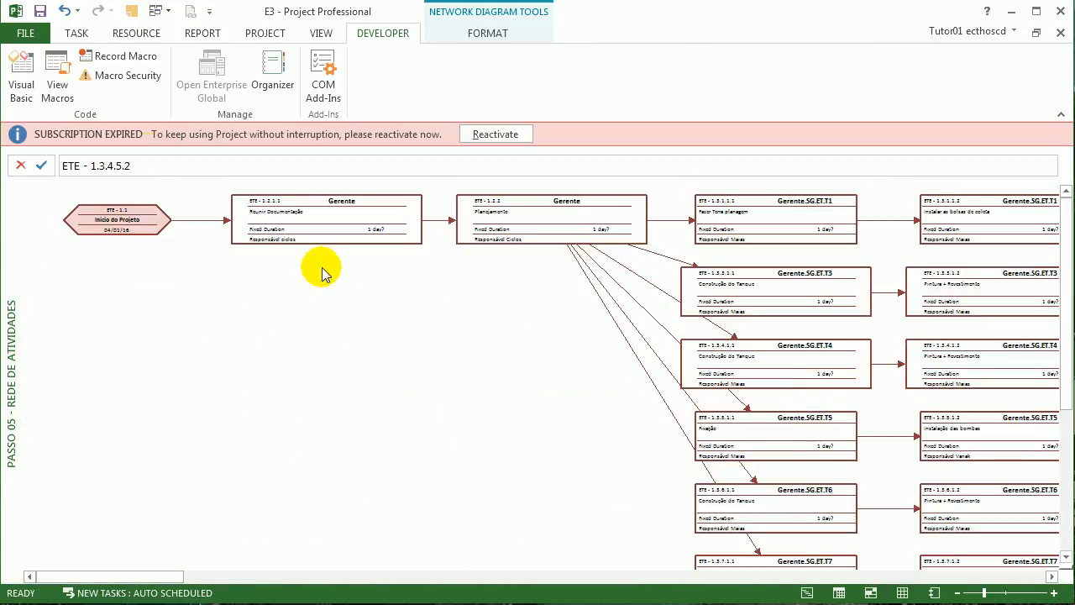
right_click(340, 291)
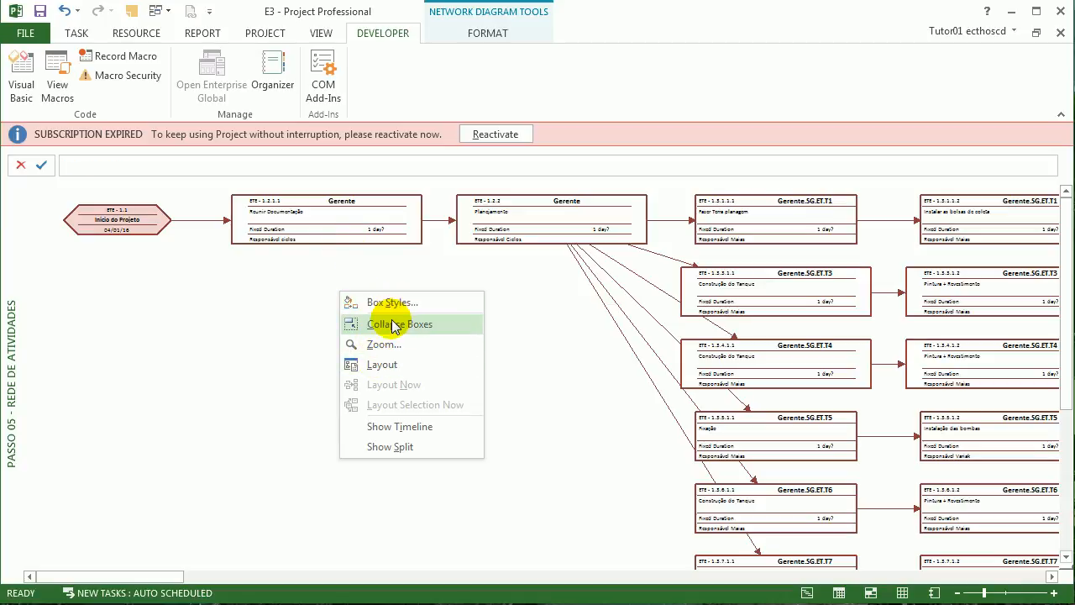
left_click(394, 325)
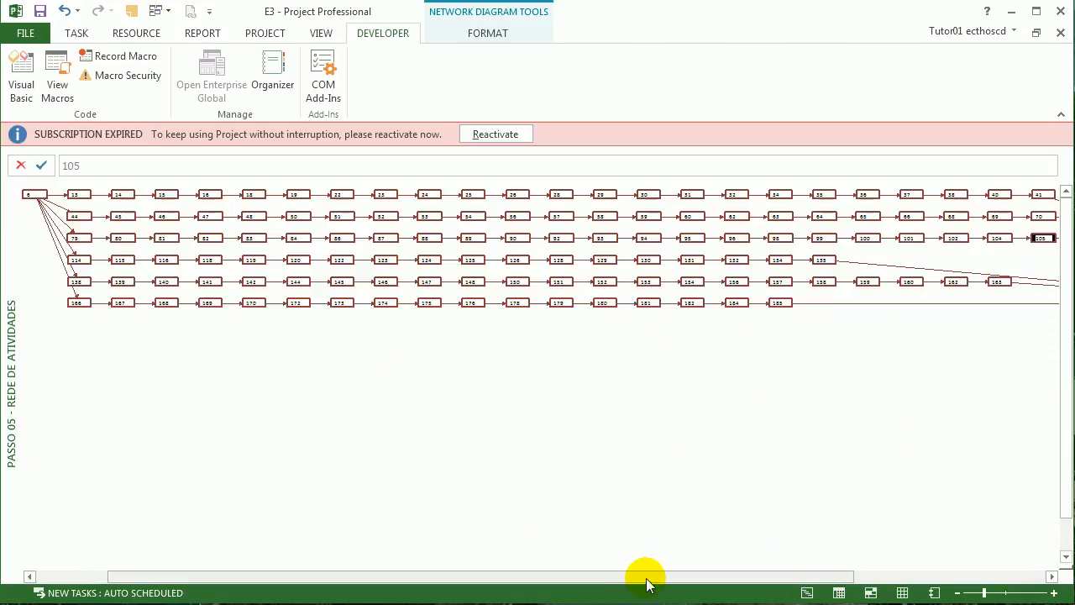
Examine the end of the collapsed network around the final milestone and select box 185.
left_click_drag(647, 579, 840, 581)
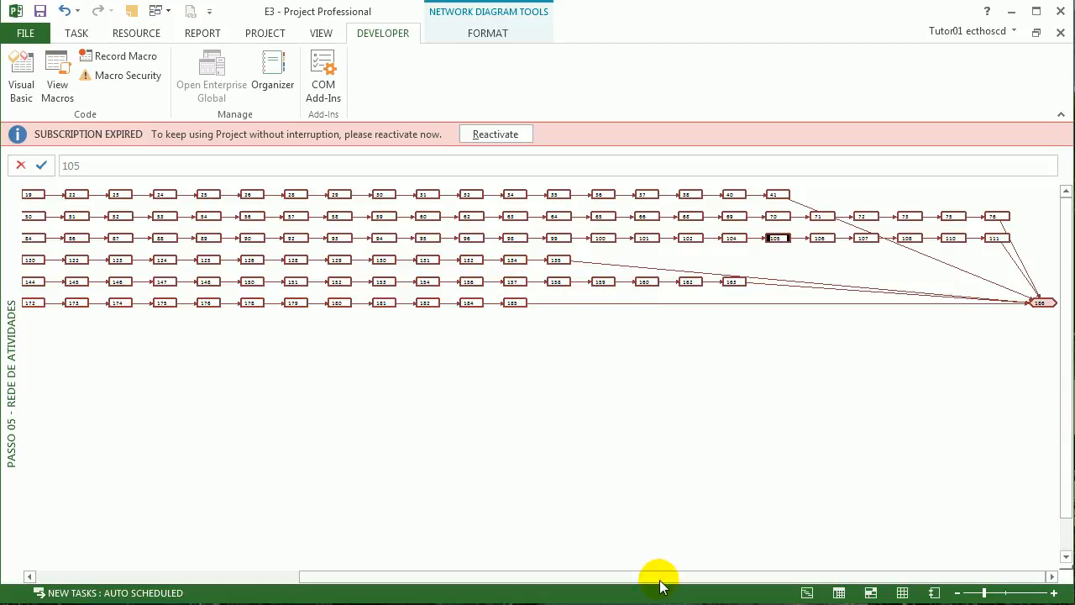
left_click_drag(660, 576, 695, 598)
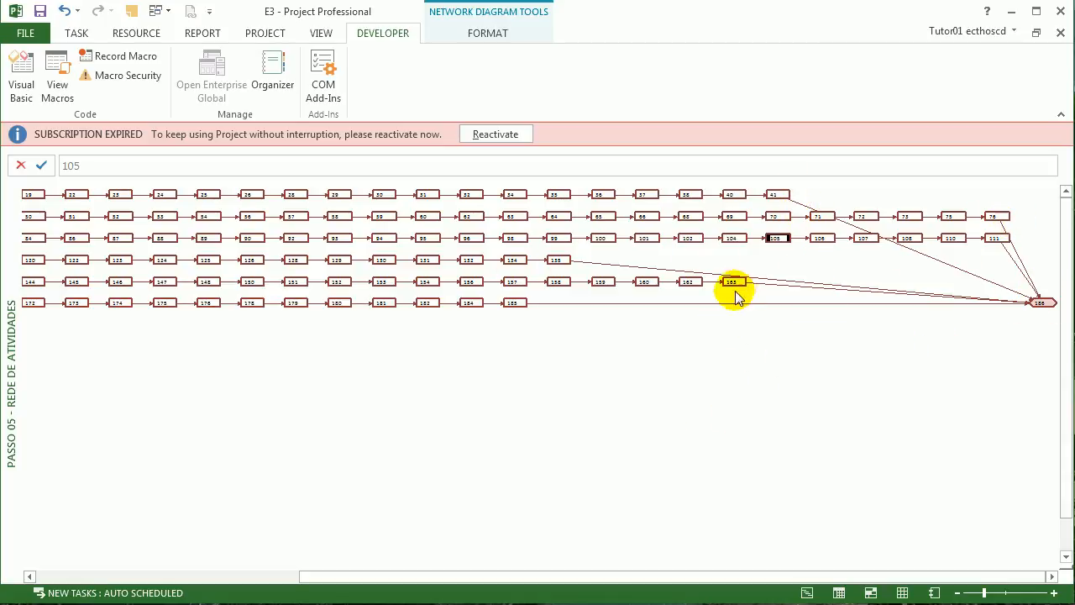
left_click(513, 303)
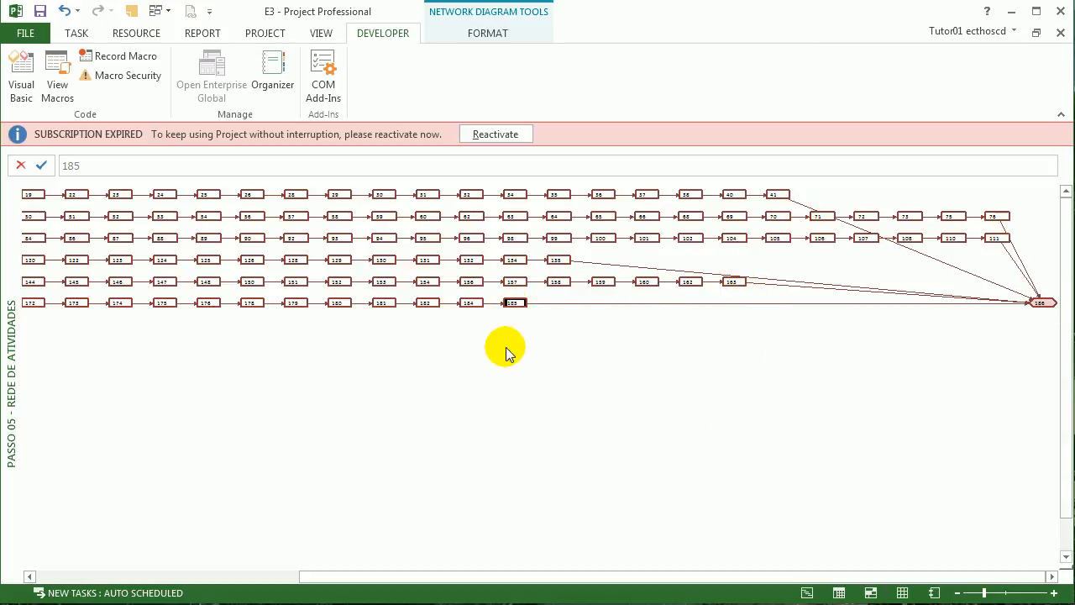
Return to the network's start and examine the details of the unlinked boxes 7, 8 and 9.
left_click_drag(364, 574, 43, 569)
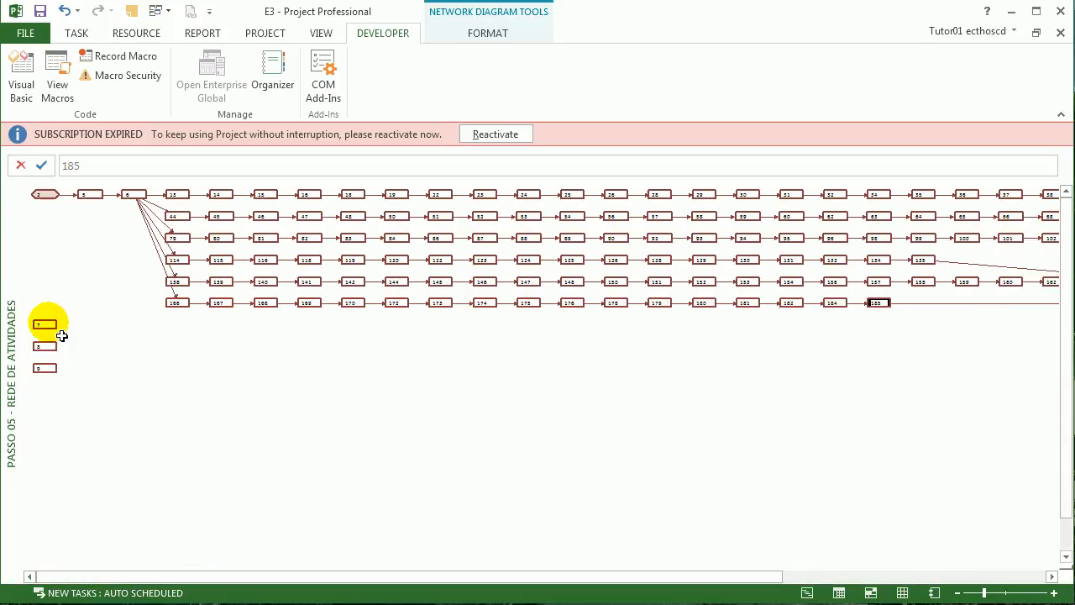
mouse_move(61, 336)
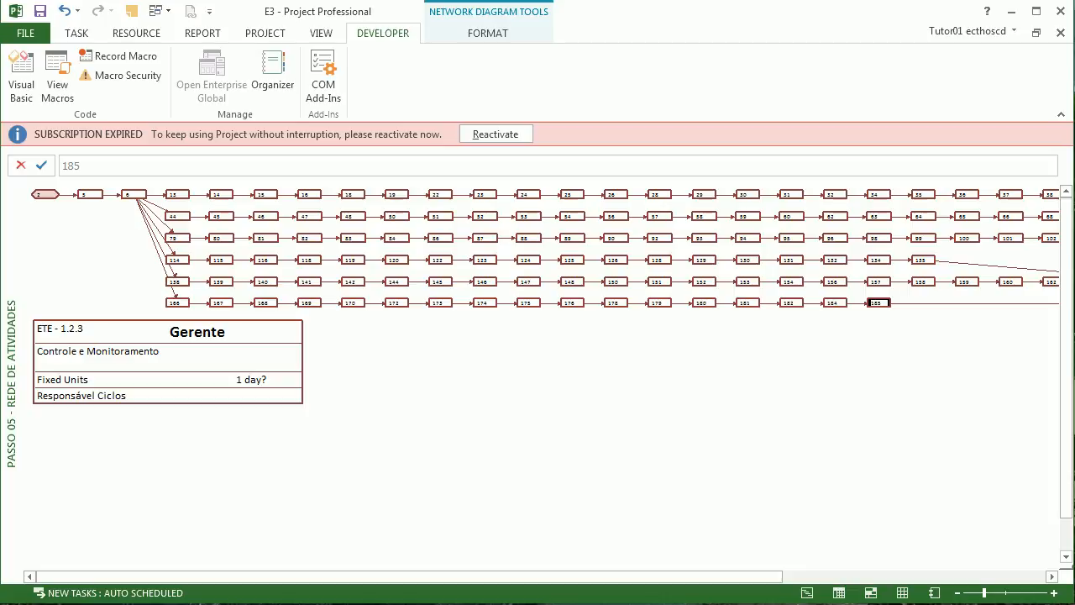
scroll(56, 286, "down", 1)
scroll(56, 288, "up", 1)
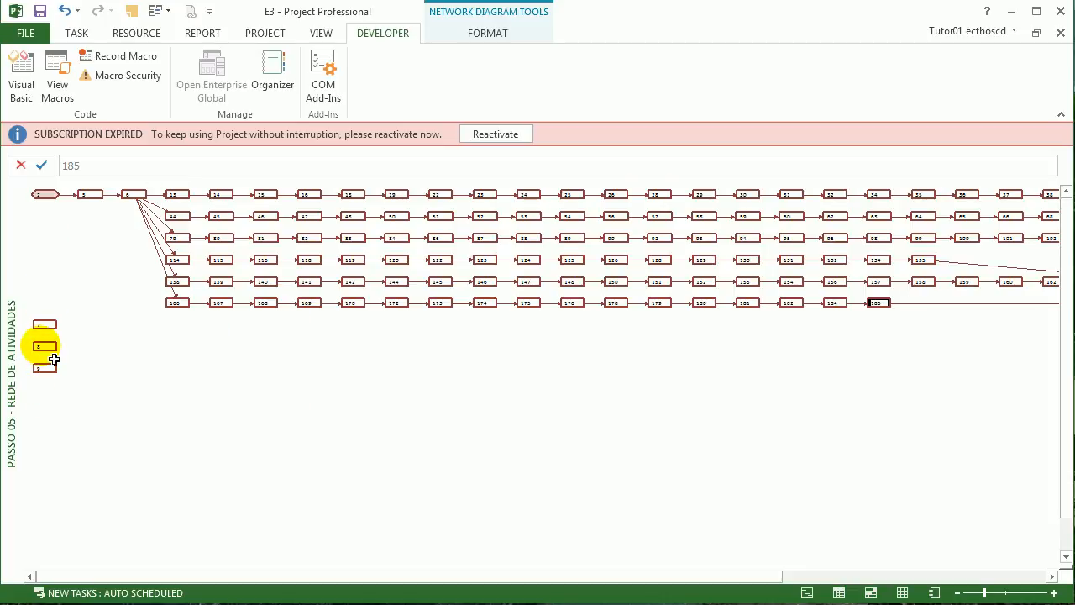
mouse_move(54, 358)
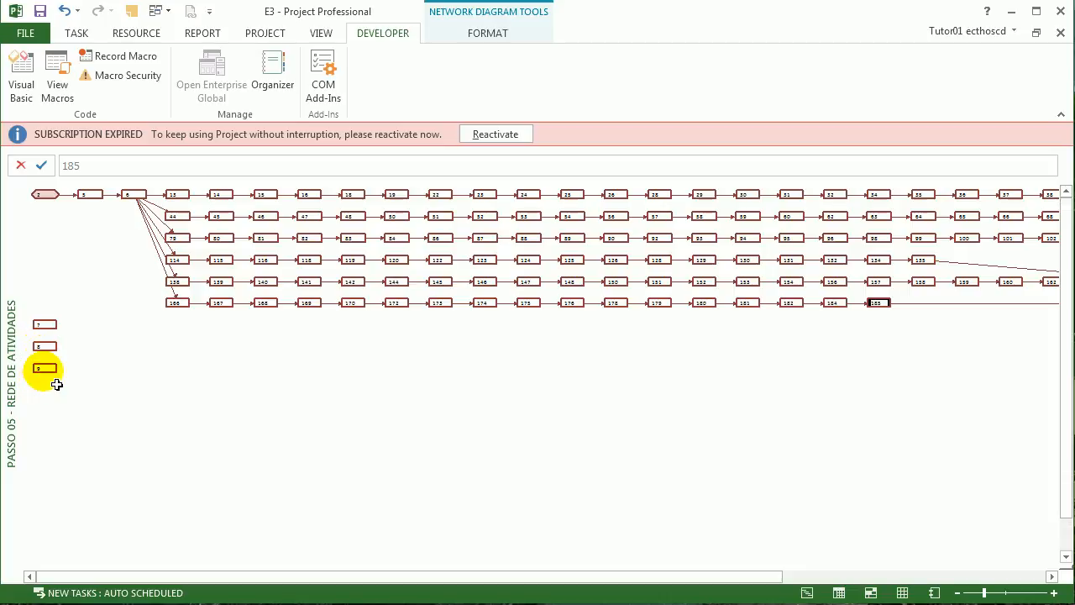
mouse_move(55, 383)
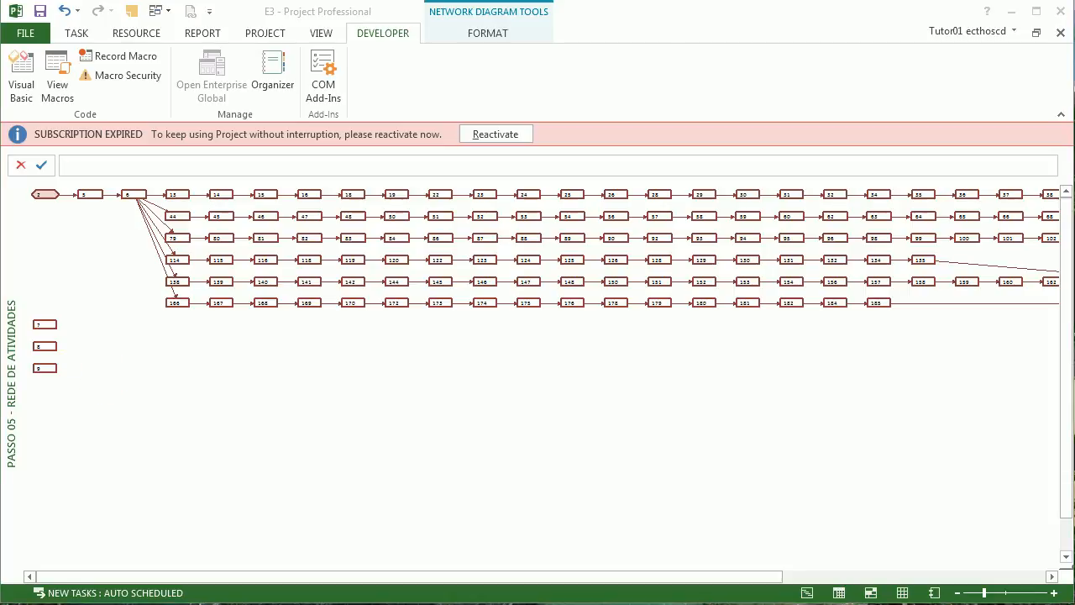
left_click_drag(1074, 235, 0, 163)
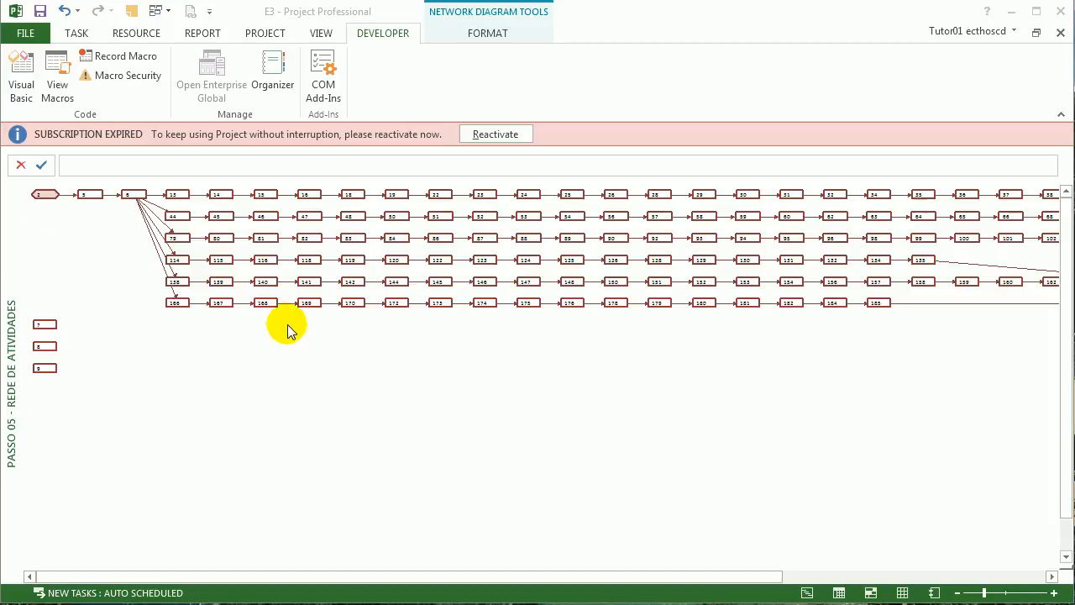
Review the network diagram's layout options, keep the Straight link style, and accept the settings.
right_click(308, 350)
left_click(348, 414)
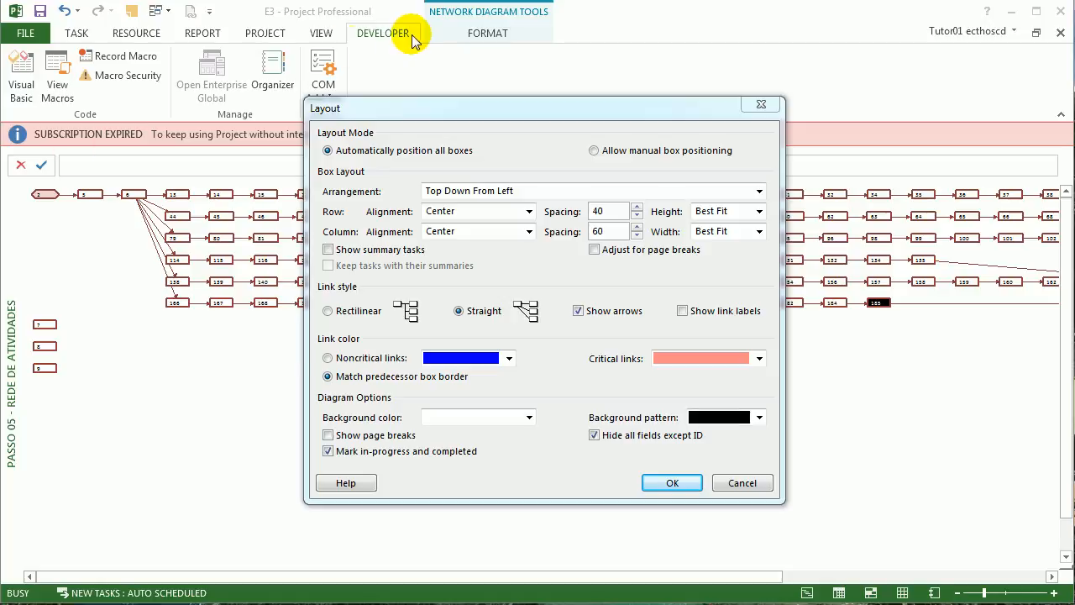
left_click(490, 314)
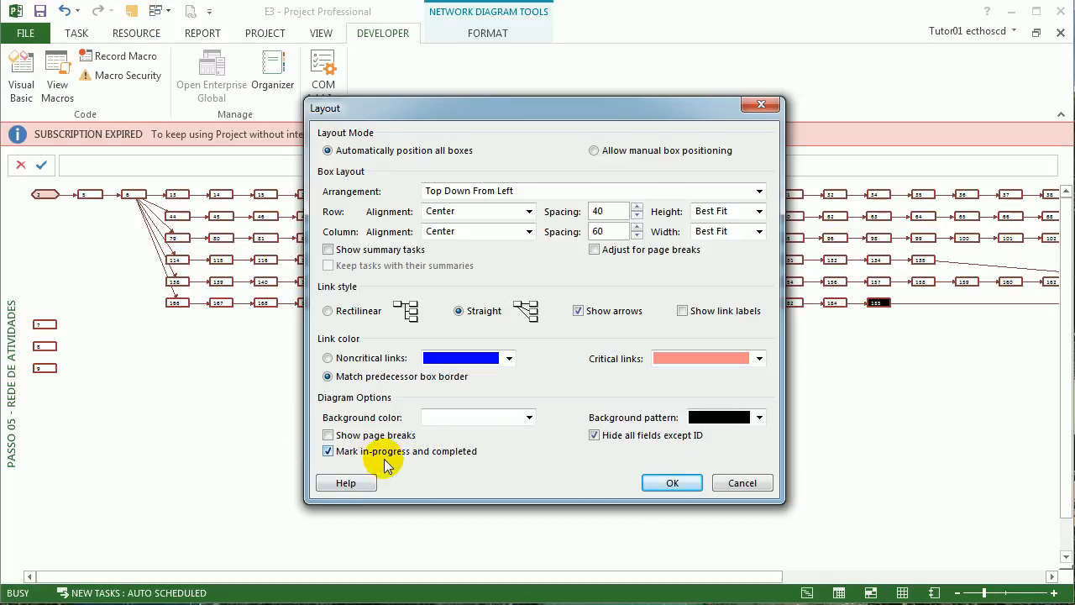
left_click(670, 483)
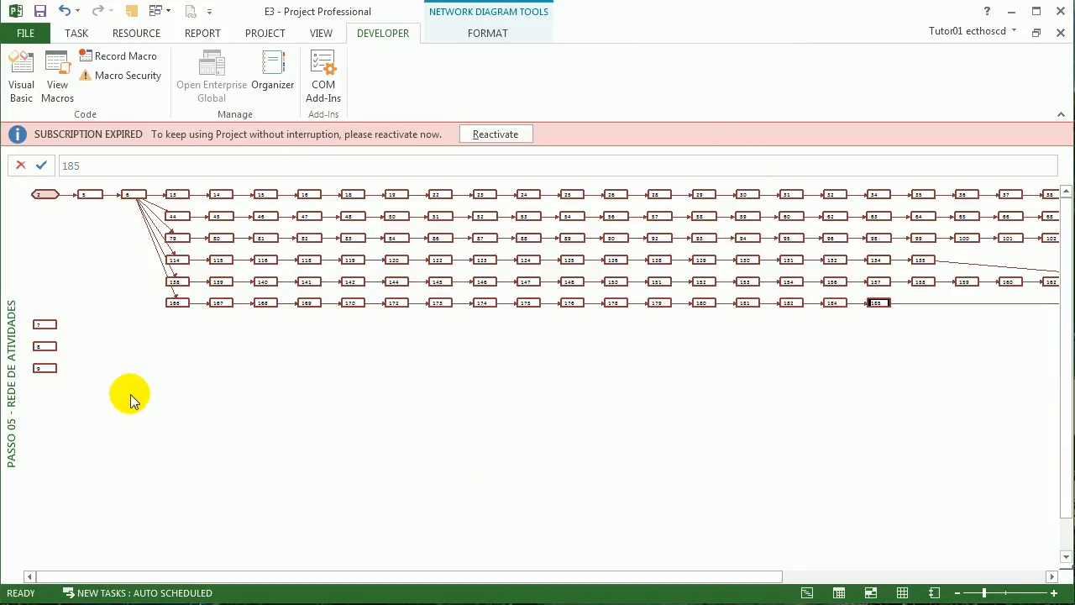
Show the Passo 04 - EAP + Atividades* view and remove its Task Name Form pane.
right_click(14, 308)
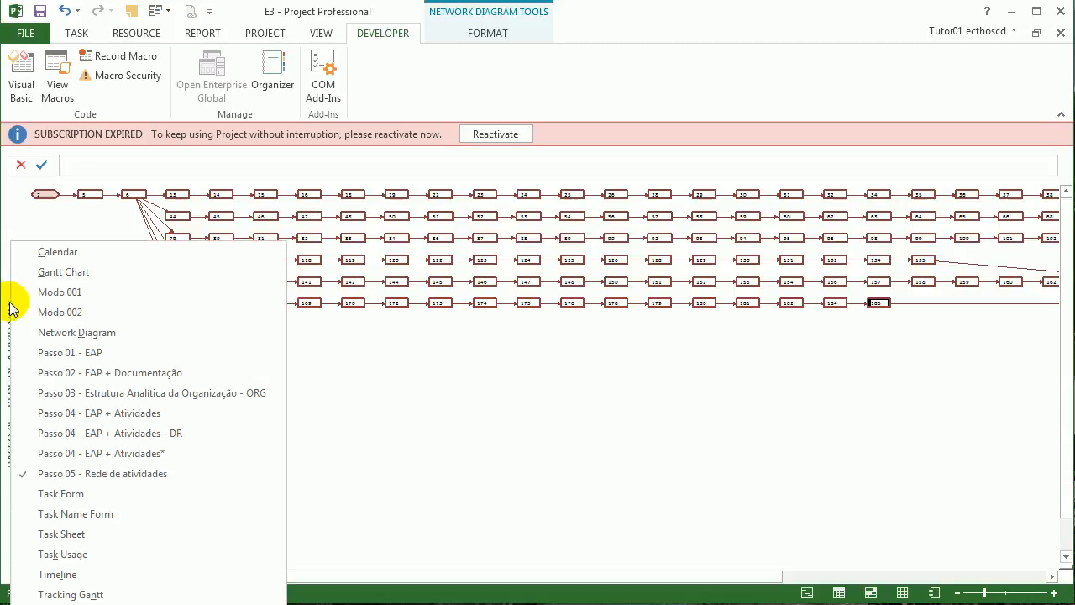
left_click(144, 412)
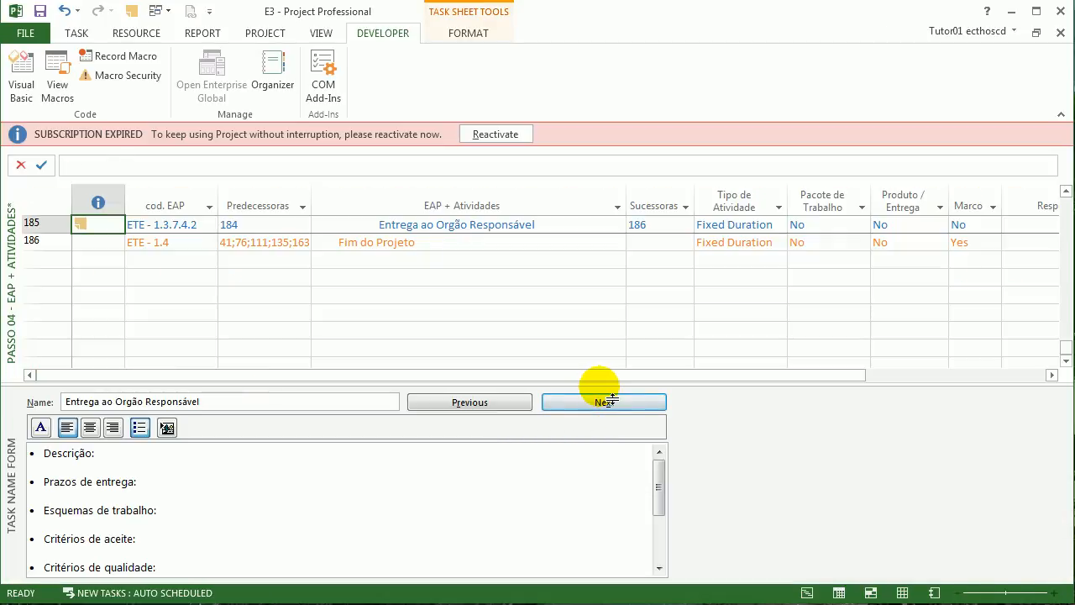
left_click_drag(598, 388, 618, 588)
Look through the activity list up to its first tasks, examining Fazer Terra planagem and the tank construction activities under section 1.3.2.
scroll(498, 350, "up", 10)
scroll(499, 349, "up", 1)
left_click(476, 329)
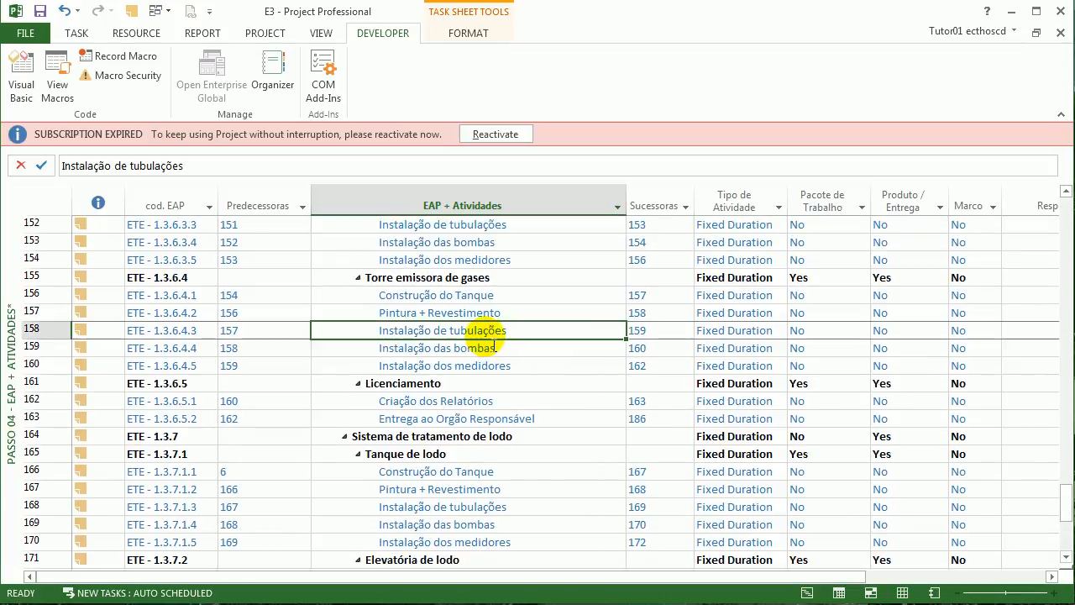
scroll(475, 328, "up", 20)
scroll(491, 339, "up", 20)
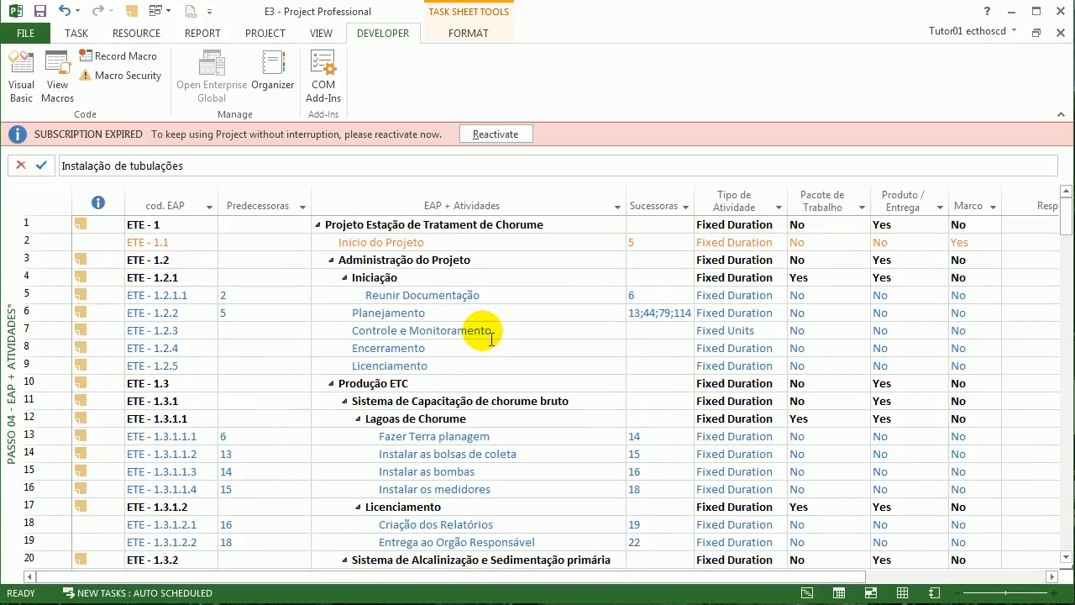
scroll(479, 336, "down", 2)
left_click(477, 332)
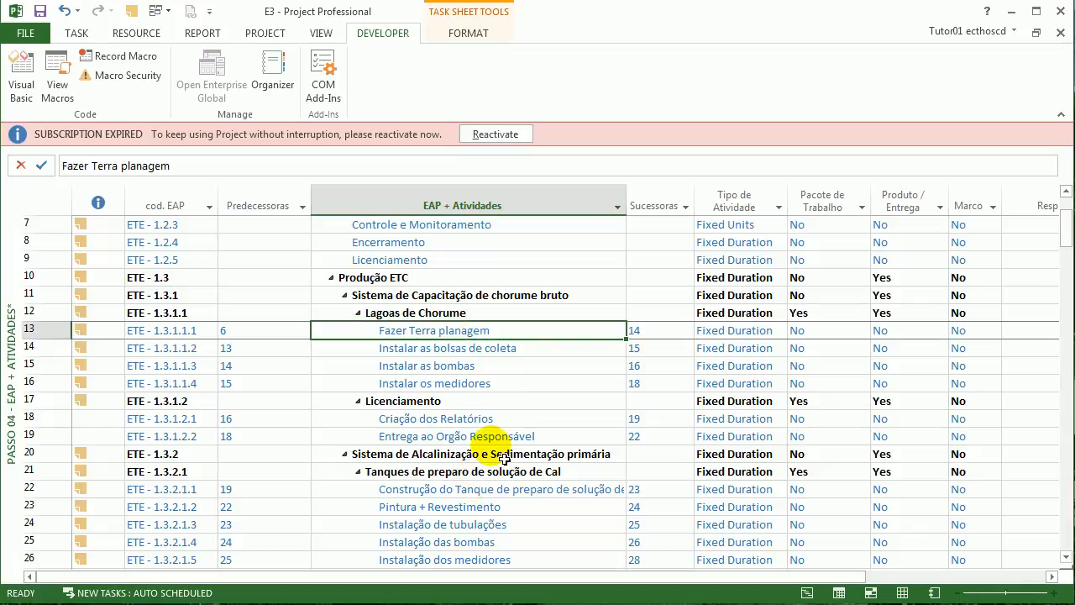
left_click(483, 489)
scroll(479, 453, "down", 3)
left_click(501, 436)
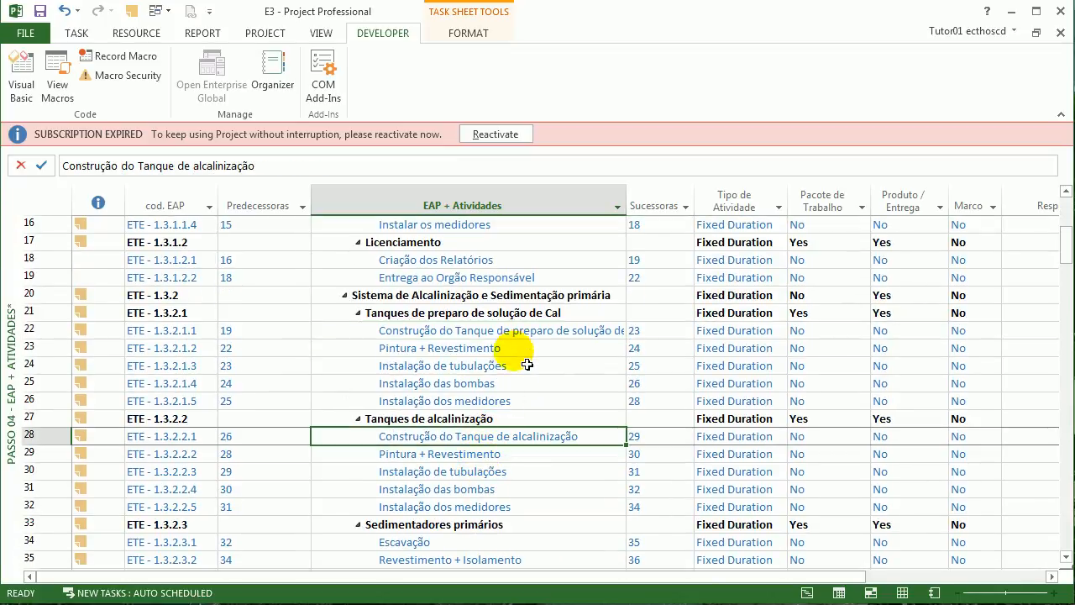
left_click(516, 330)
left_click(512, 436)
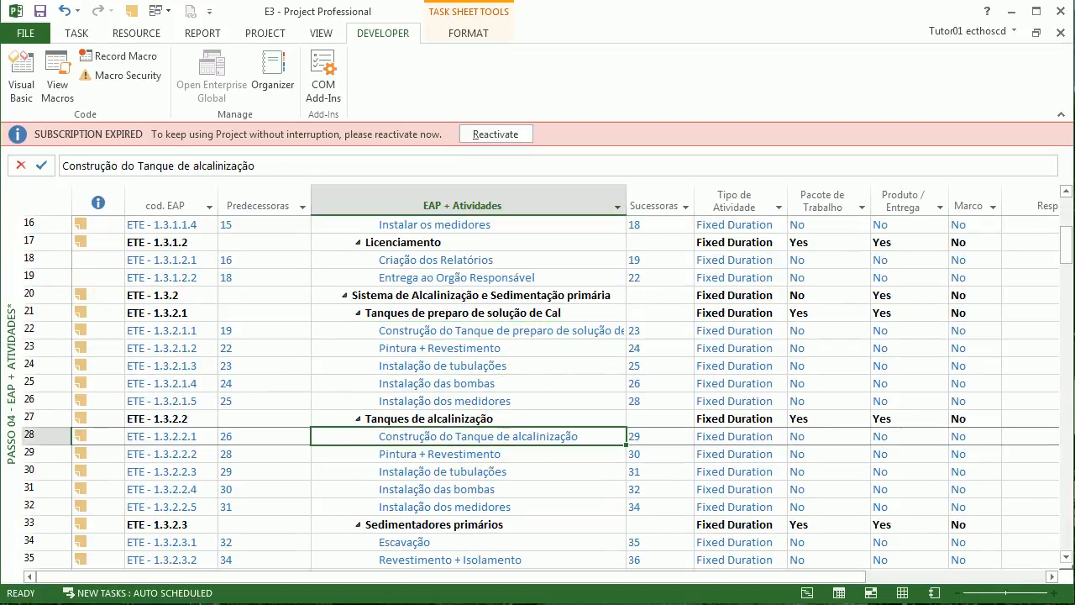
Return to the Passo 05 - Rede de atividades view and review the critical, noncritical and milestone box styles without applying changes.
right_click(10, 248)
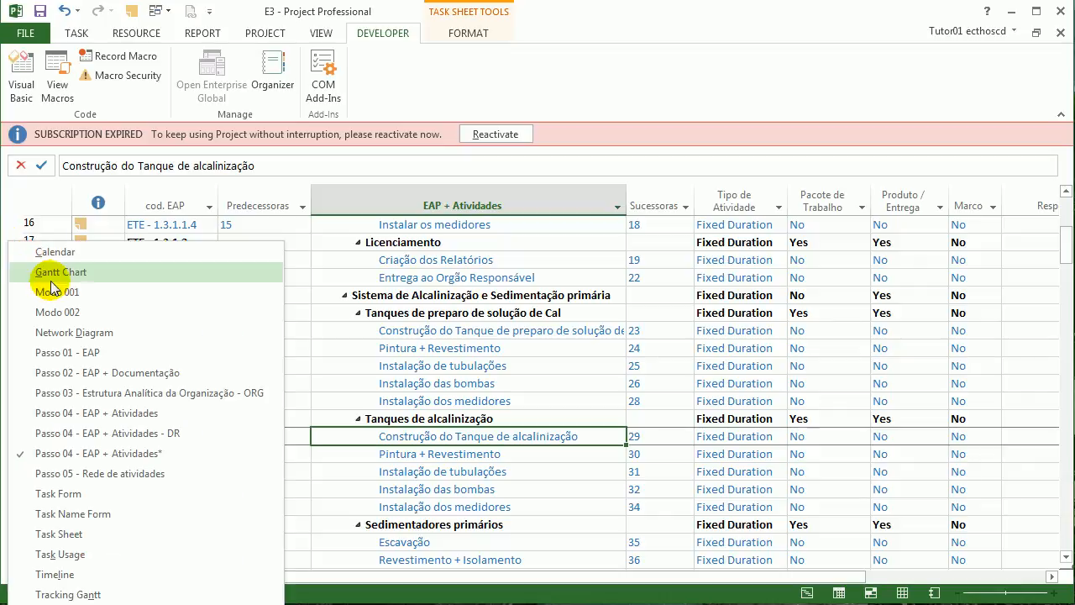
left_click(73, 472)
right_click(381, 338)
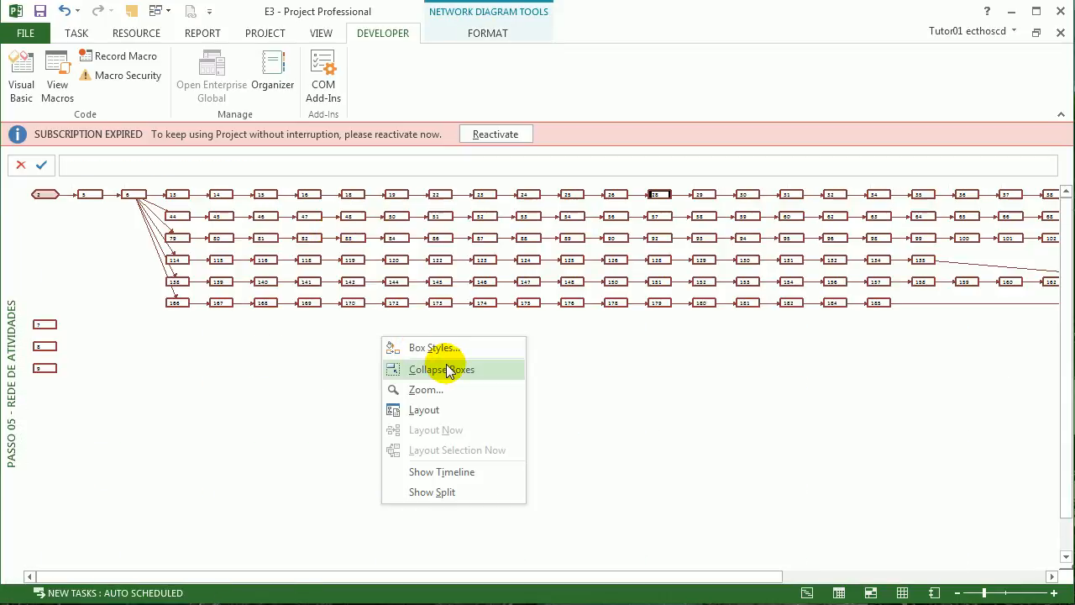
left_click(425, 346)
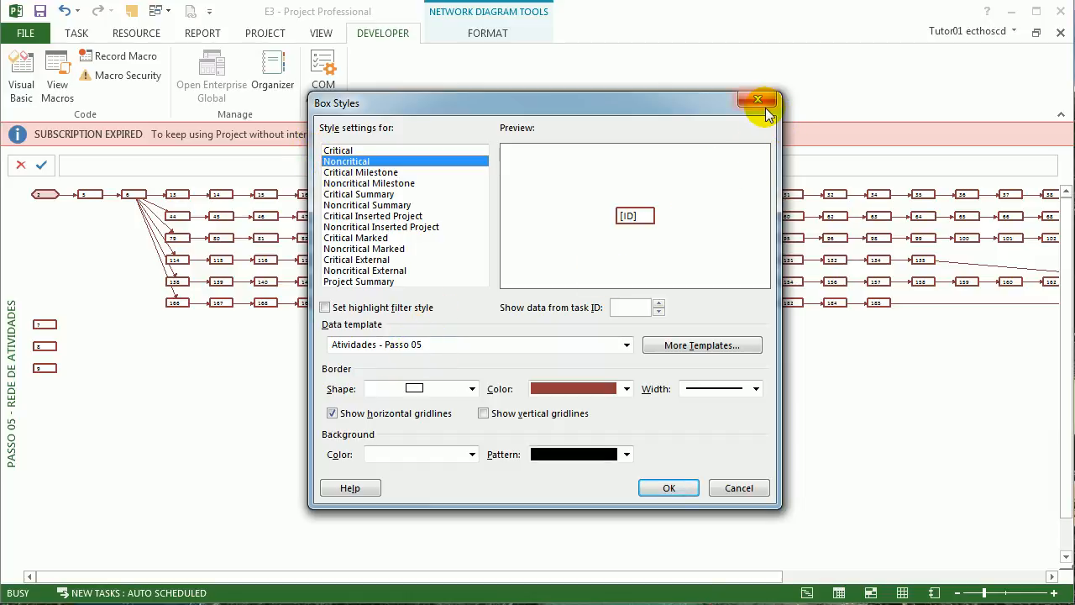
left_click(355, 151)
left_click(356, 161)
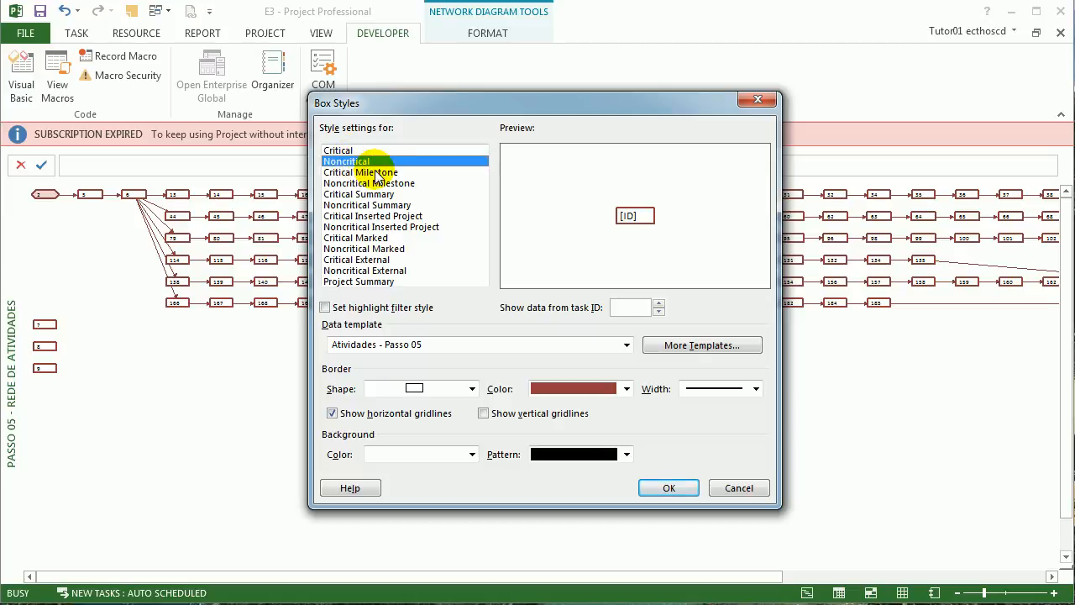
left_click(377, 173)
left_click(377, 183)
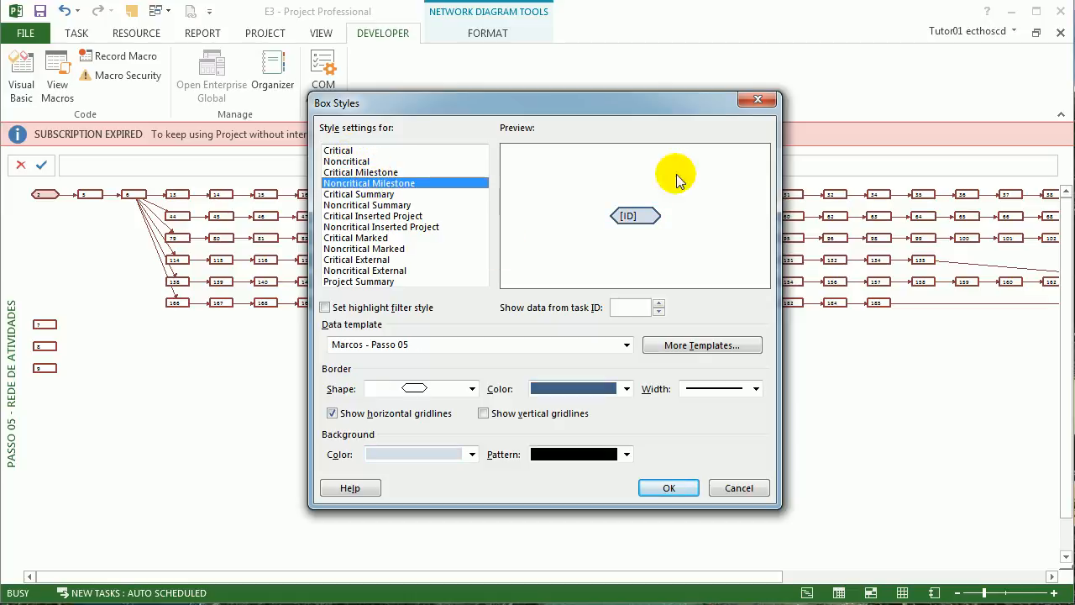
left_click(756, 100)
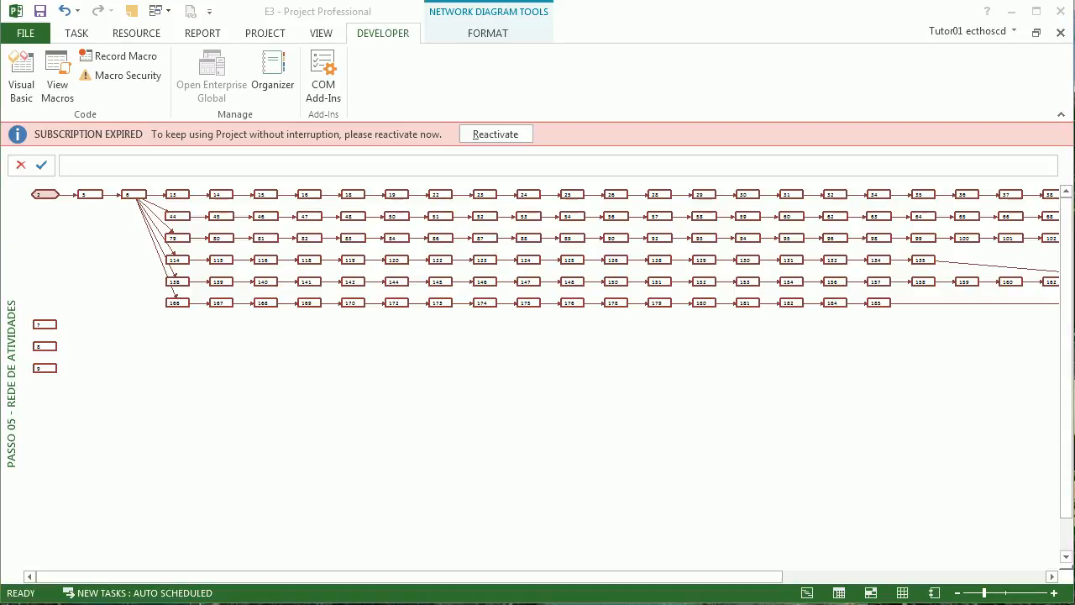
left_click_drag(0, 153, 0, 181)
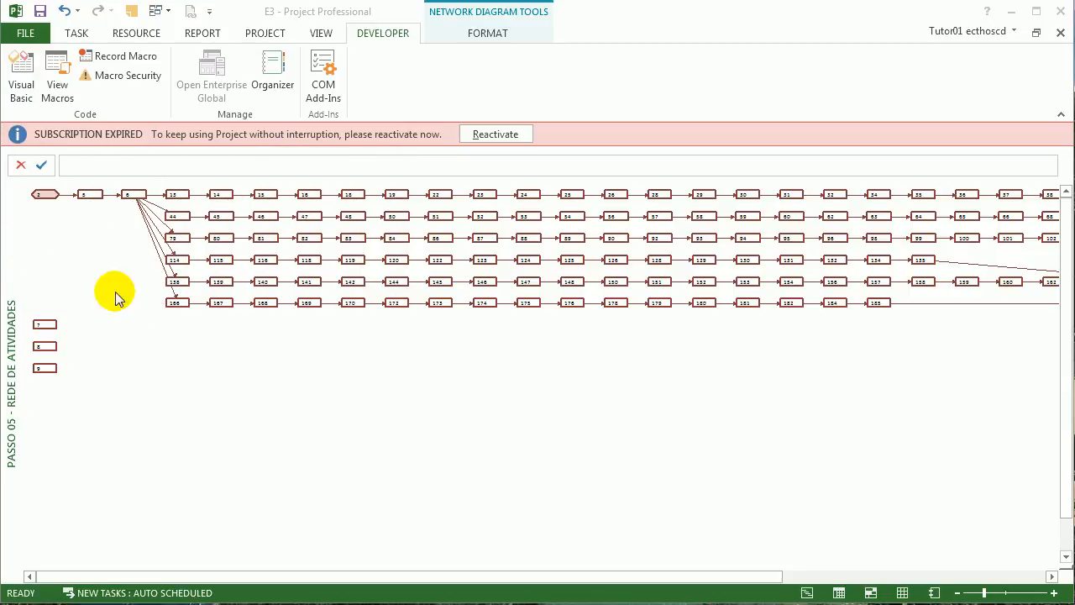
left_click(153, 311)
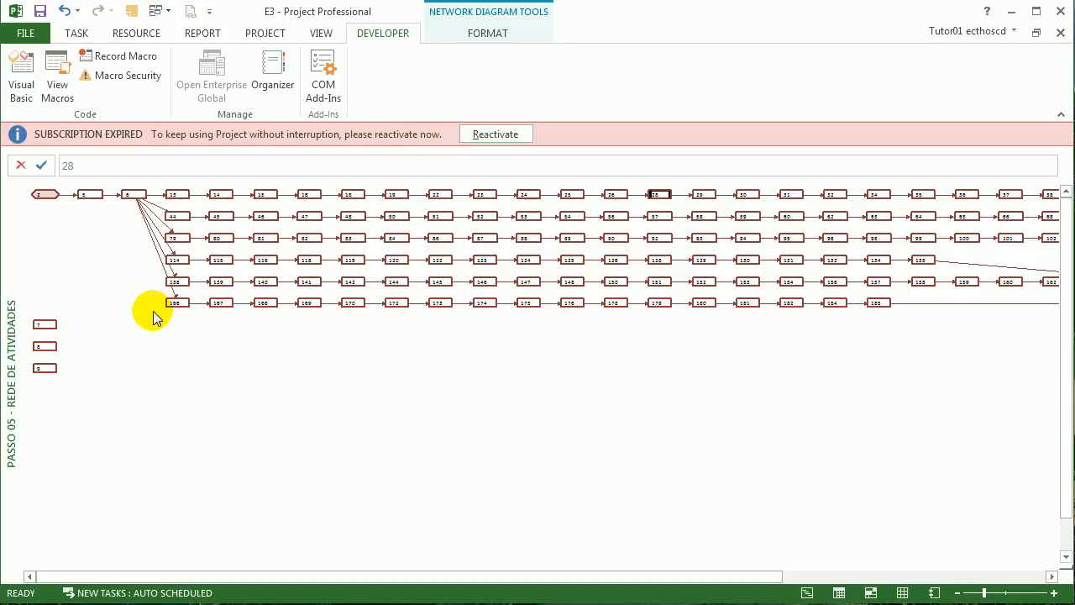